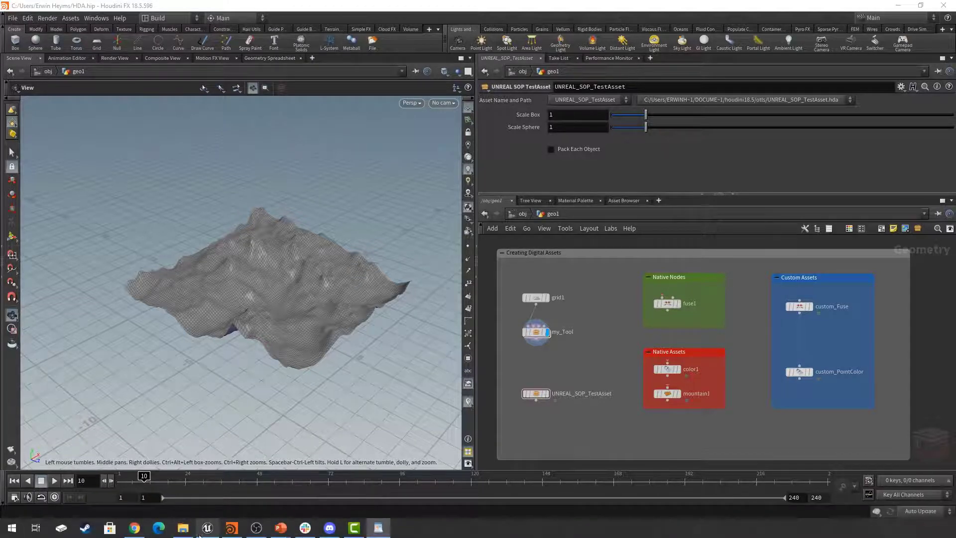
- Switch to Unreal Editor and inspect the Houdini parameters of the UNREAL_SOP_TestAsset and UNREAL_OBJ_TestAsset objects in the level
click(207, 527)
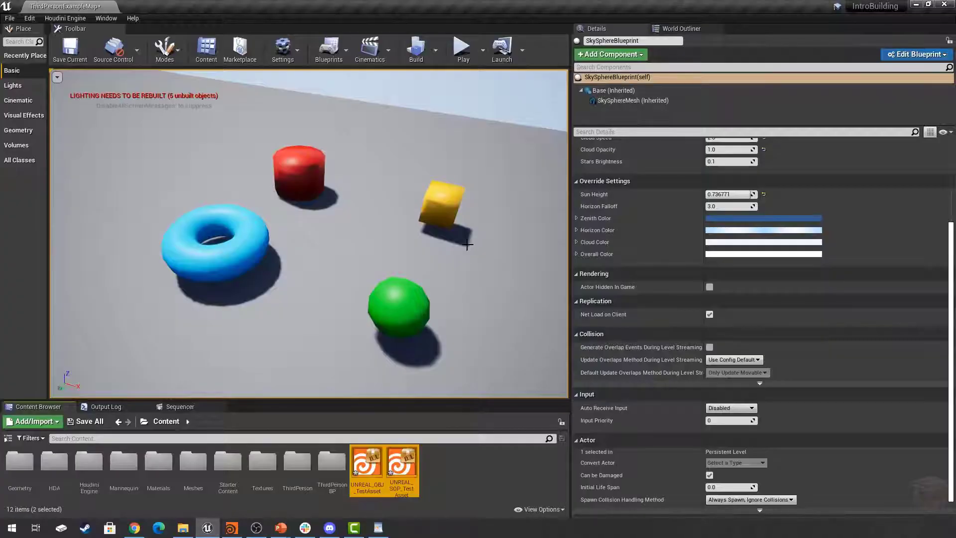
drag(467, 244, 461, 264)
click(404, 247)
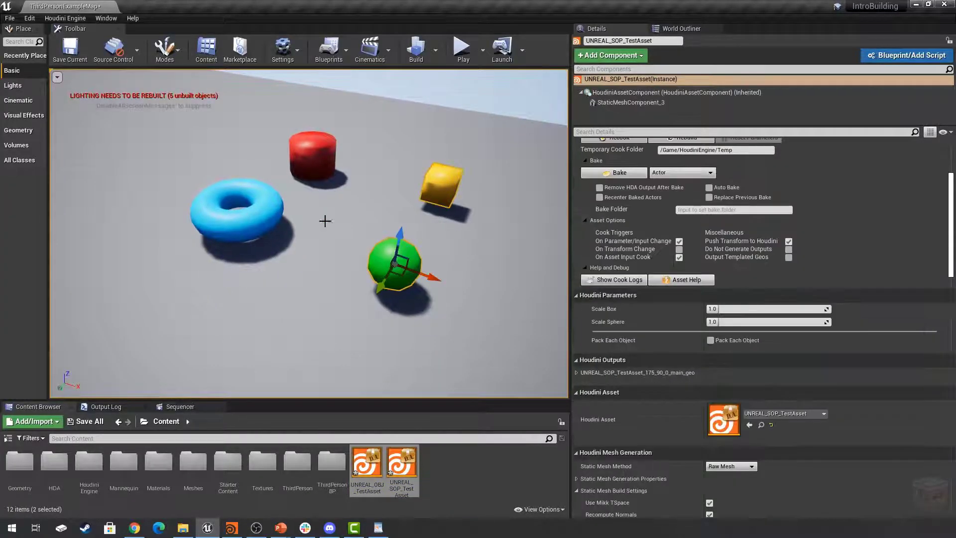
click(265, 202)
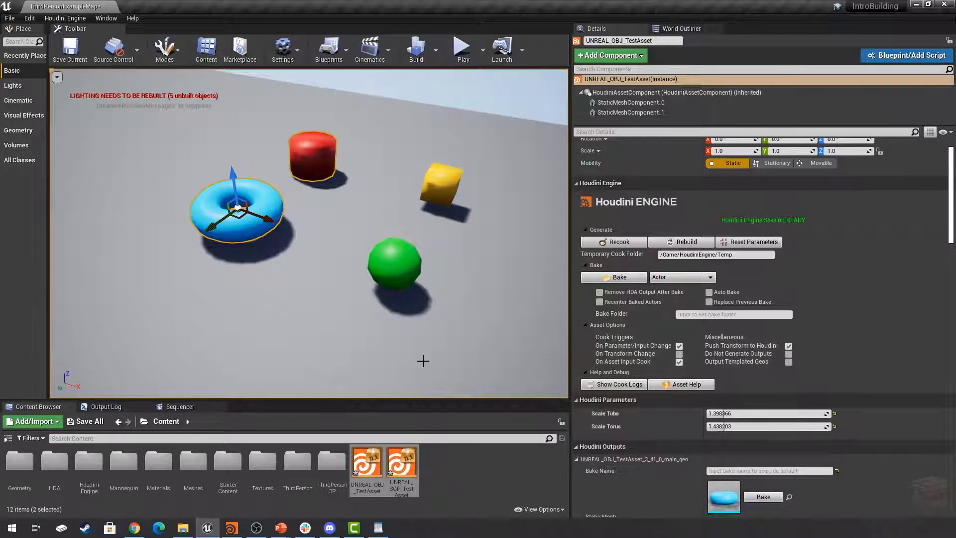
right_drag(410, 345, 262, 380)
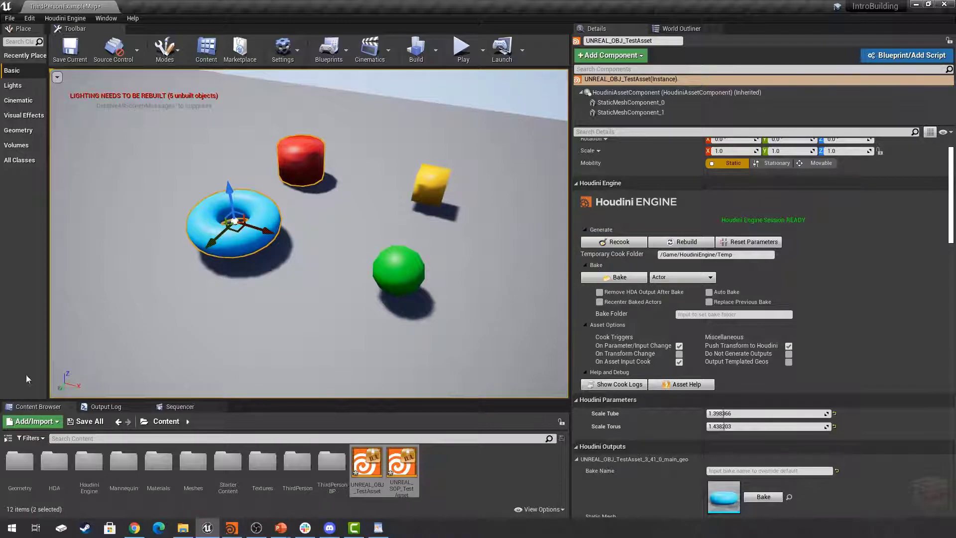
- Switch back to Houdini and view the parameters of the fuse1 native node and the color1 native asset
click(231, 527)
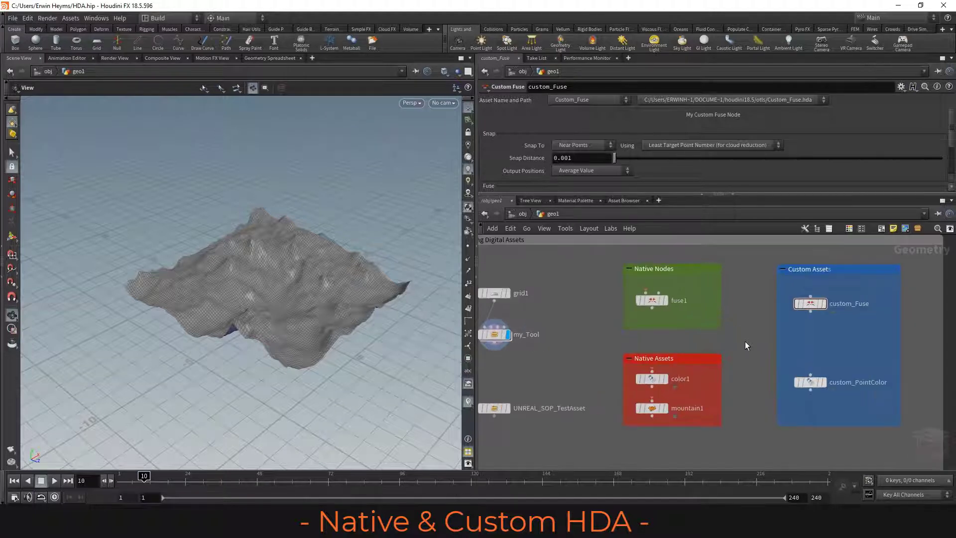
scroll(742, 342, up, 3)
middle_drag(736, 343, 718, 346)
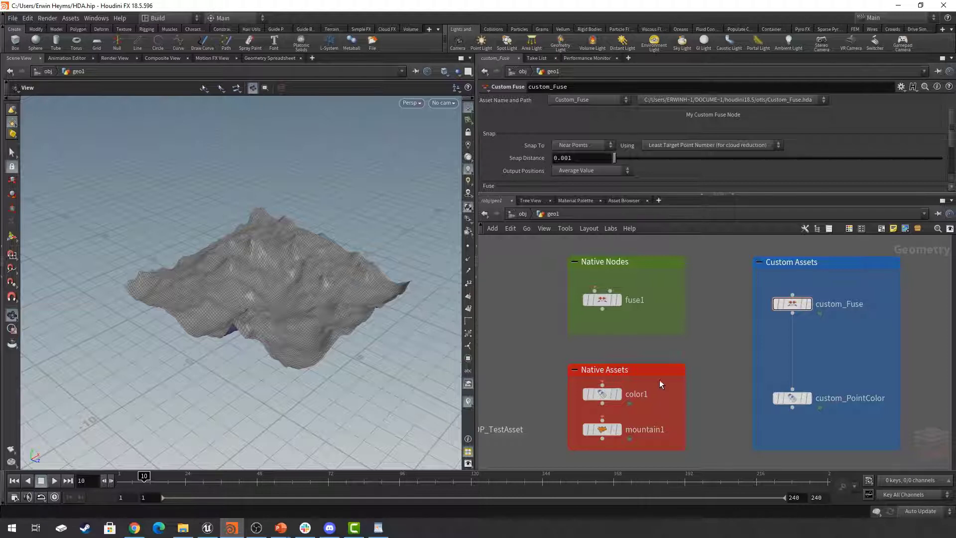
middle_drag(662, 279, 639, 279)
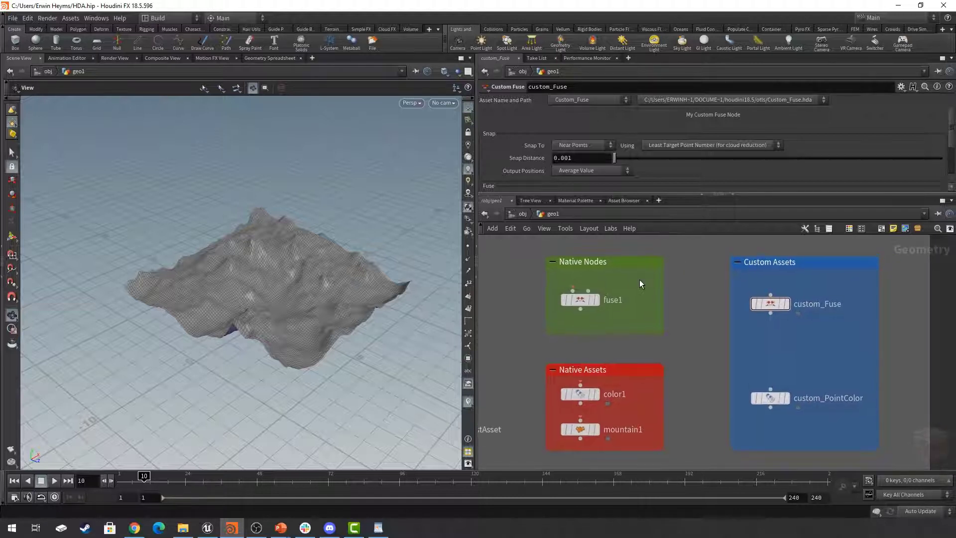
drag(639, 279, 558, 326)
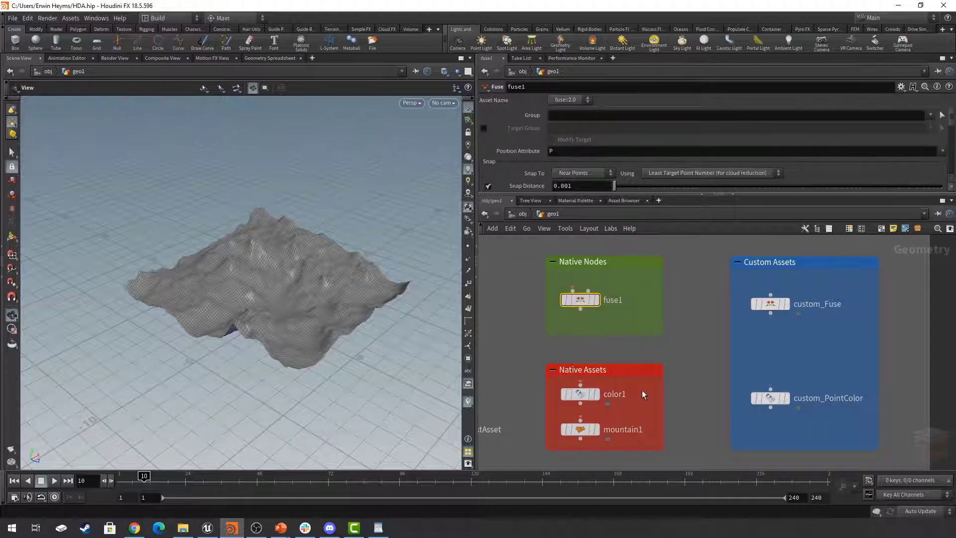
drag(646, 381, 560, 418)
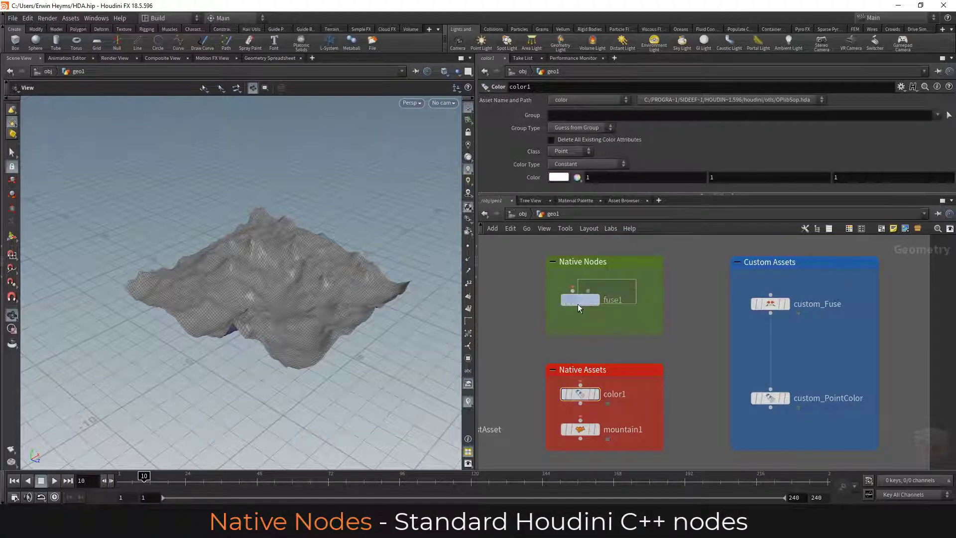
drag(577, 304, 552, 319)
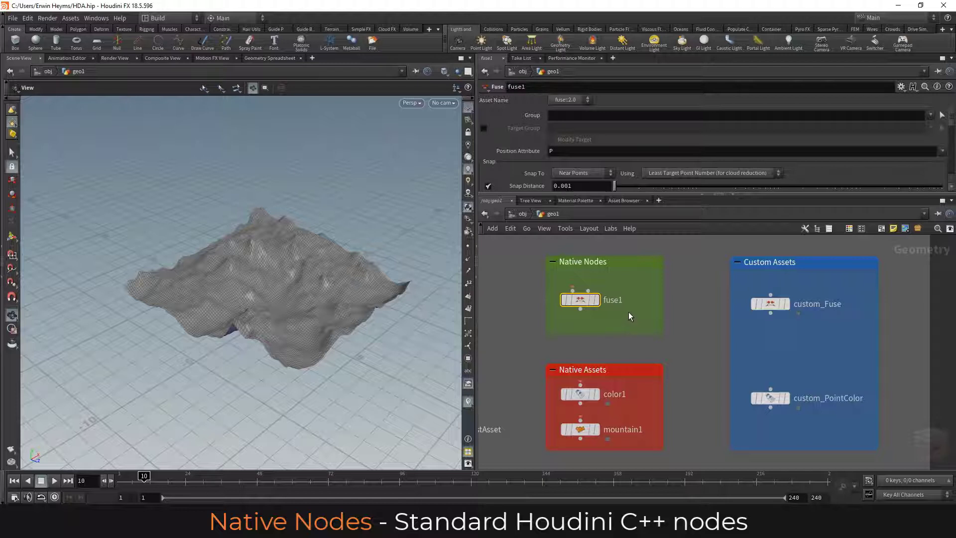
- Open the type properties of the fuse1 node, check its parameter definitions, and close the properties window
mouse_move(580, 304)
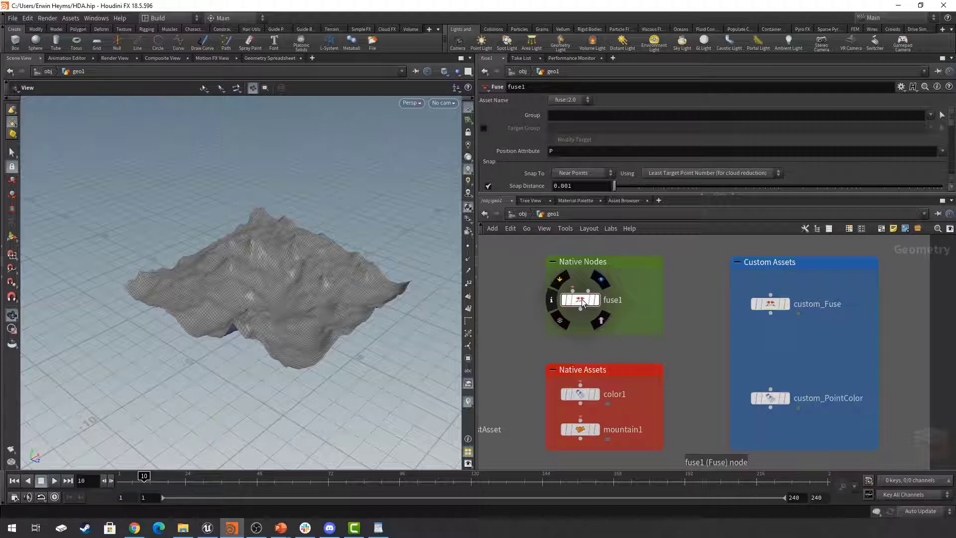
right_click(580, 301)
click(628, 433)
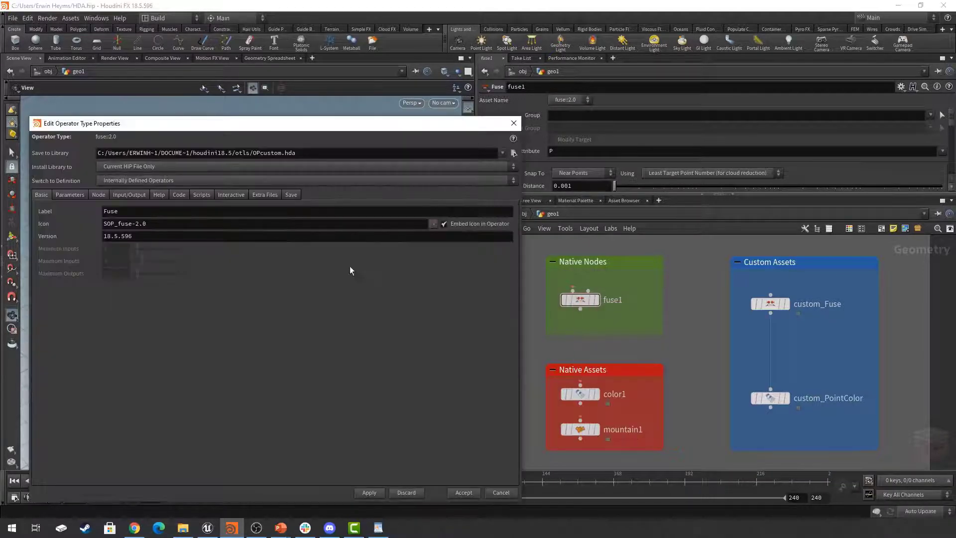
click(72, 195)
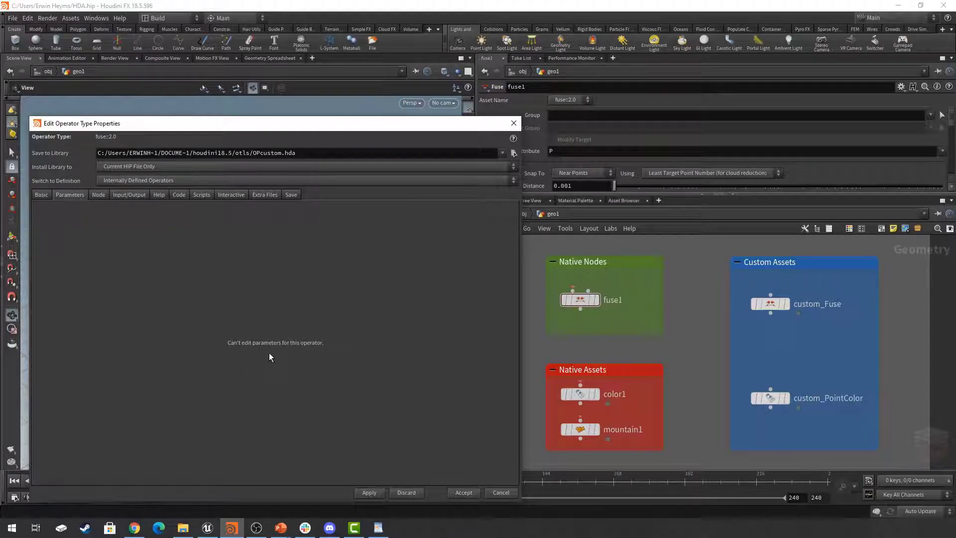
click(513, 123)
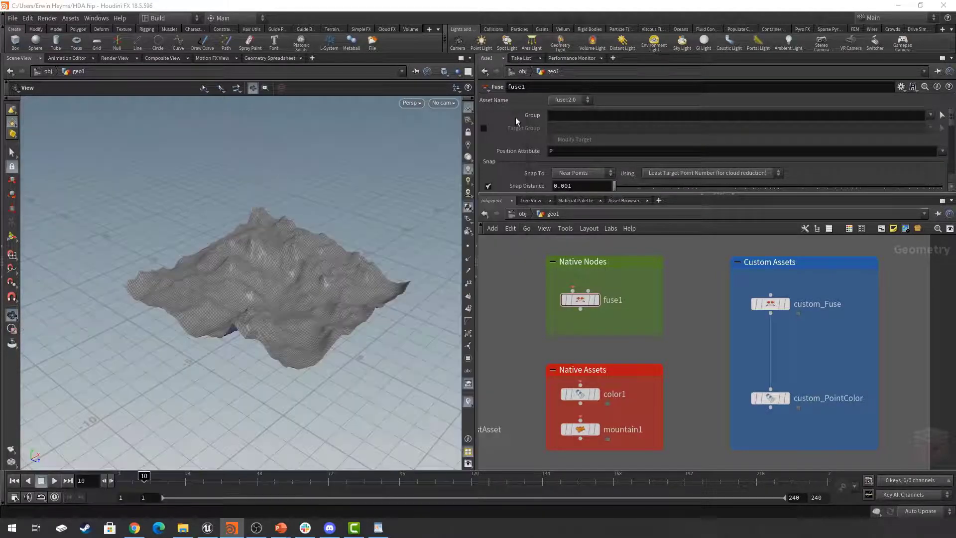
- Dive into the color1 native asset to examine its internal node network, and return to the geo1 level
click(580, 395)
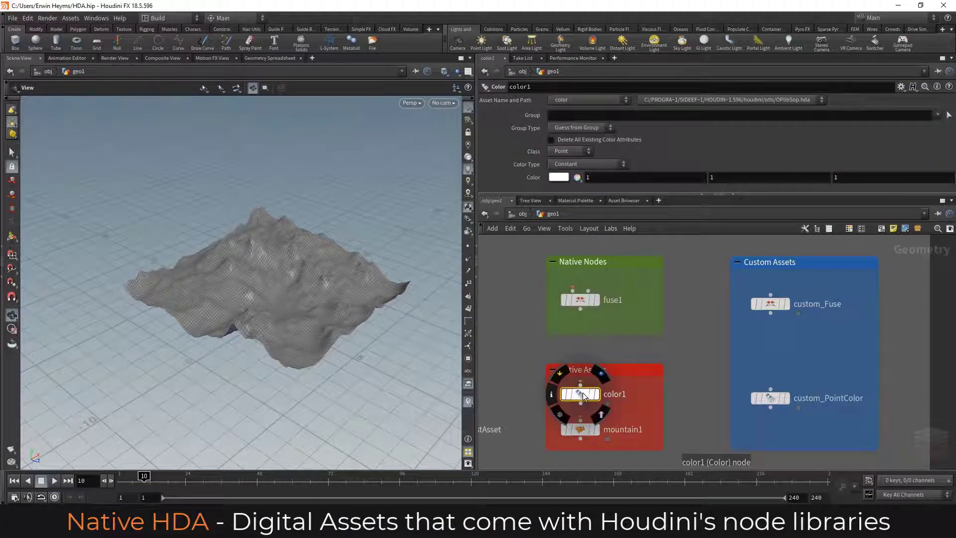
scroll(627, 408, up, 3)
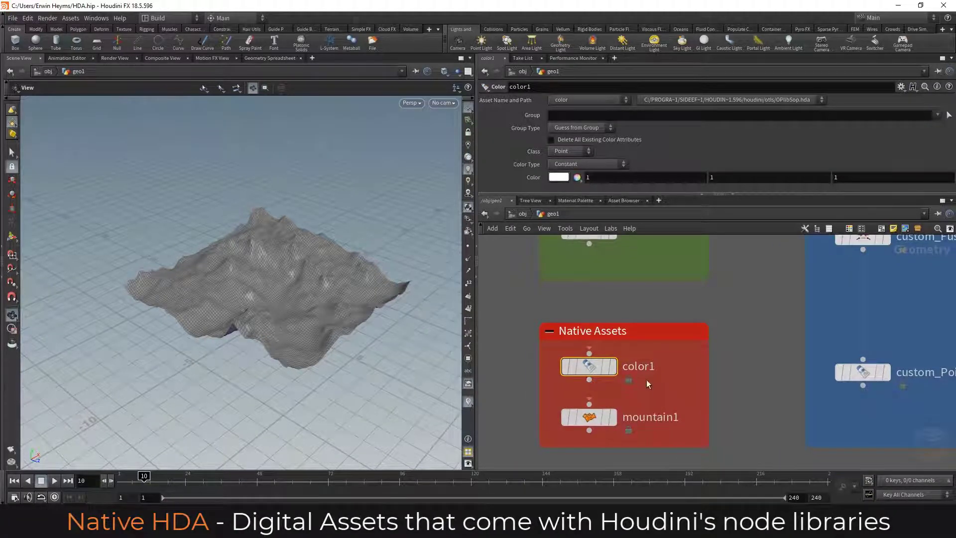
scroll(628, 381, up, 2)
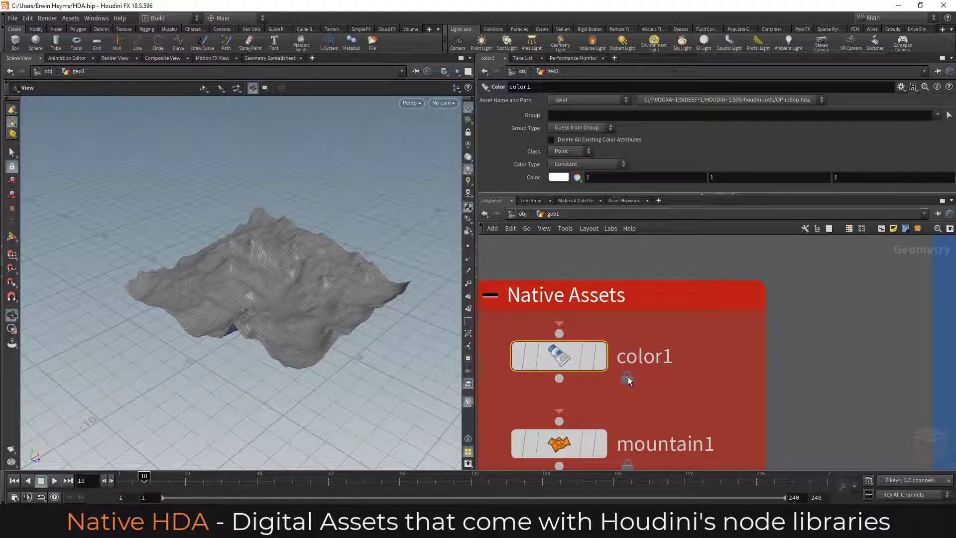
double_click(559, 356)
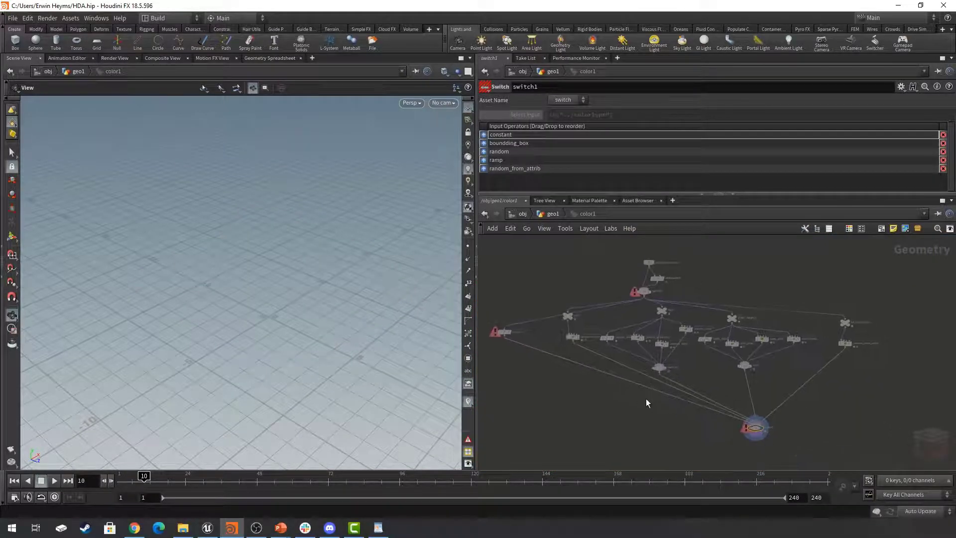
scroll(635, 347, up, 4)
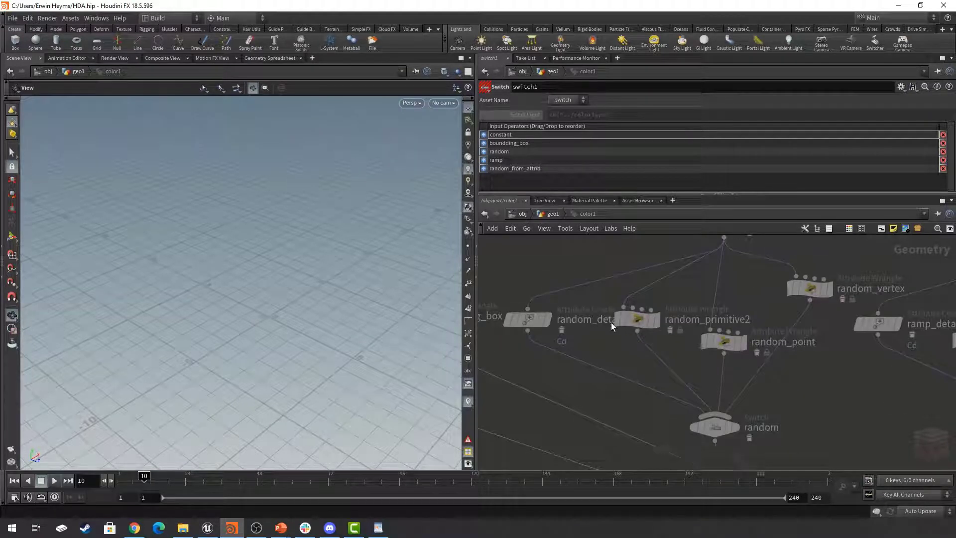
scroll(611, 321, down, 2)
scroll(595, 325, down, 8)
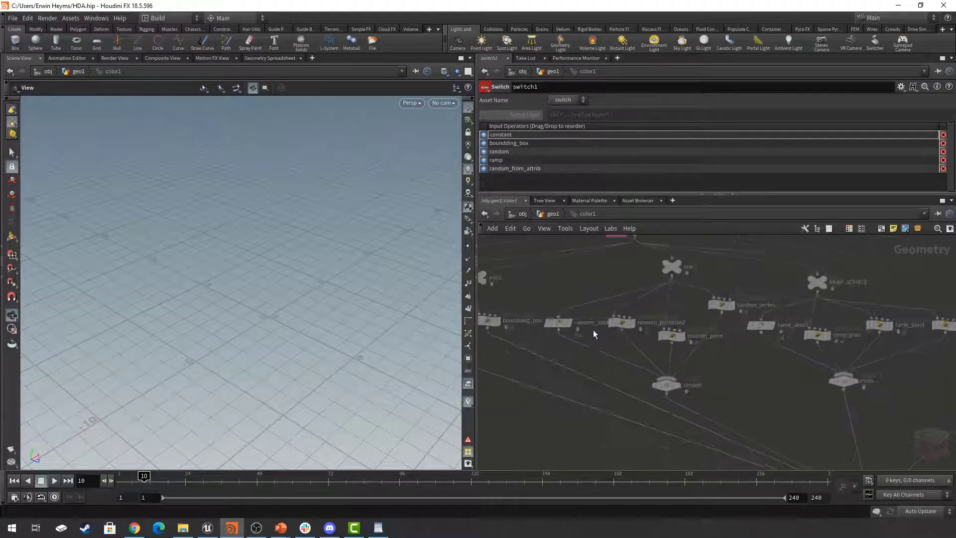
middle_drag(619, 381, 624, 382)
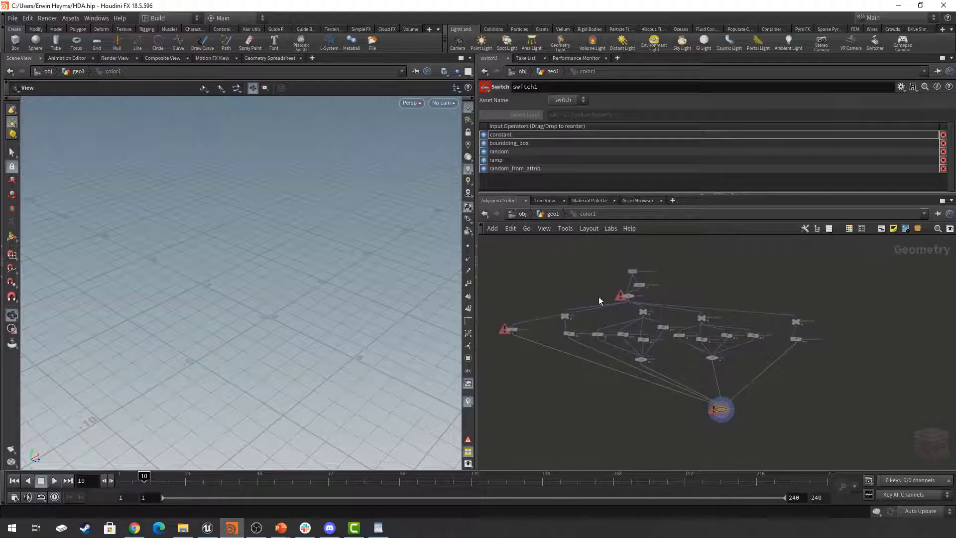
click(558, 214)
- Review color1's type properties, including its parameters, basic settings and library save path, and close them without altering the definition
middle_drag(596, 360, 636, 366)
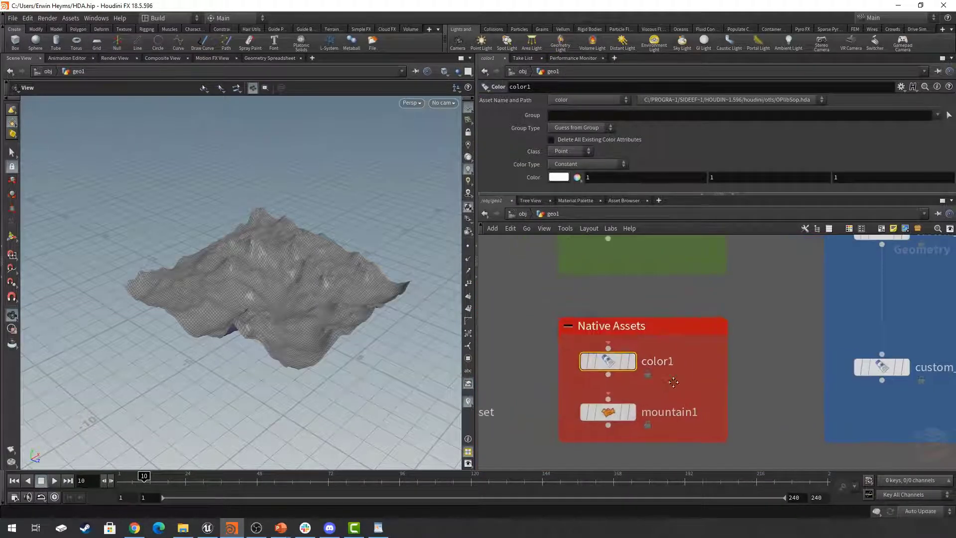
right_click(608, 366)
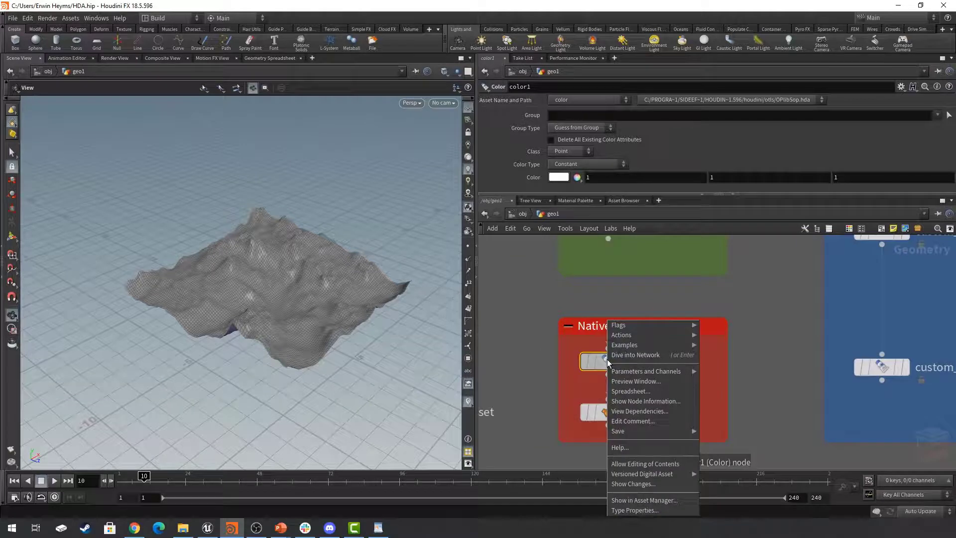
click(636, 509)
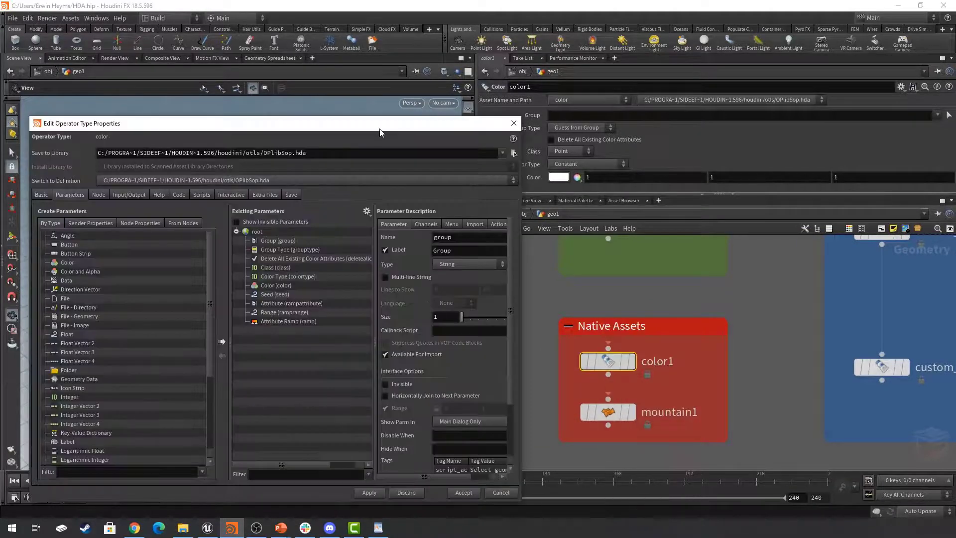
drag(378, 127, 442, 91)
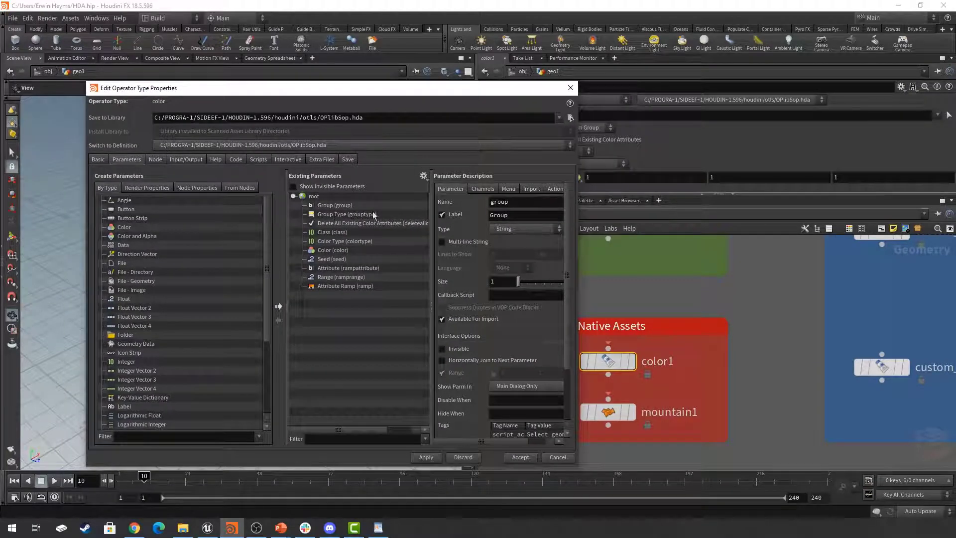
click(177, 159)
click(97, 159)
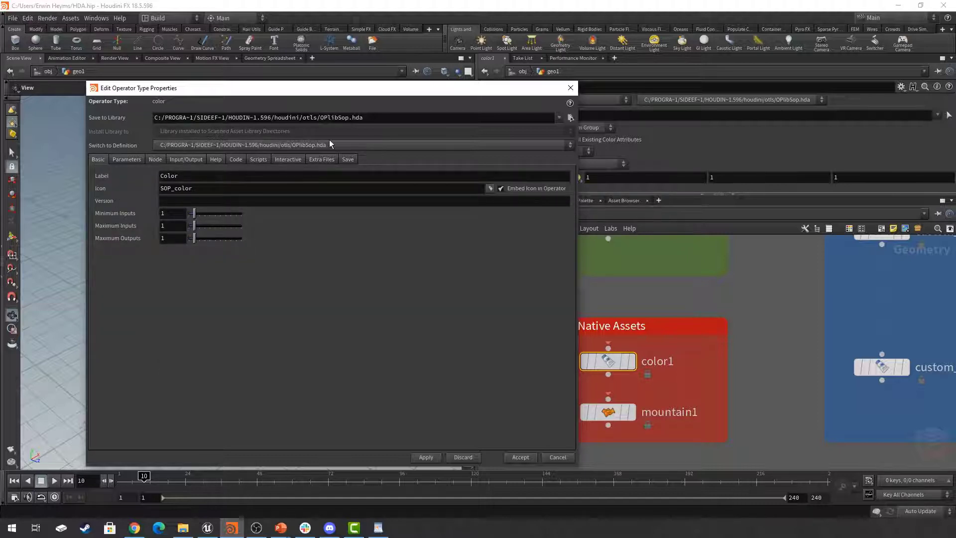
drag(369, 120, 151, 121)
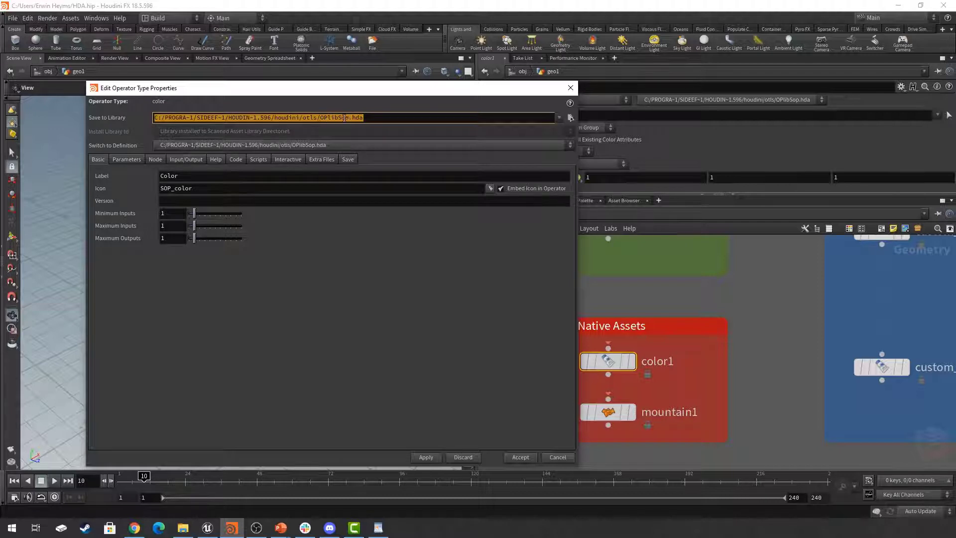
click(371, 118)
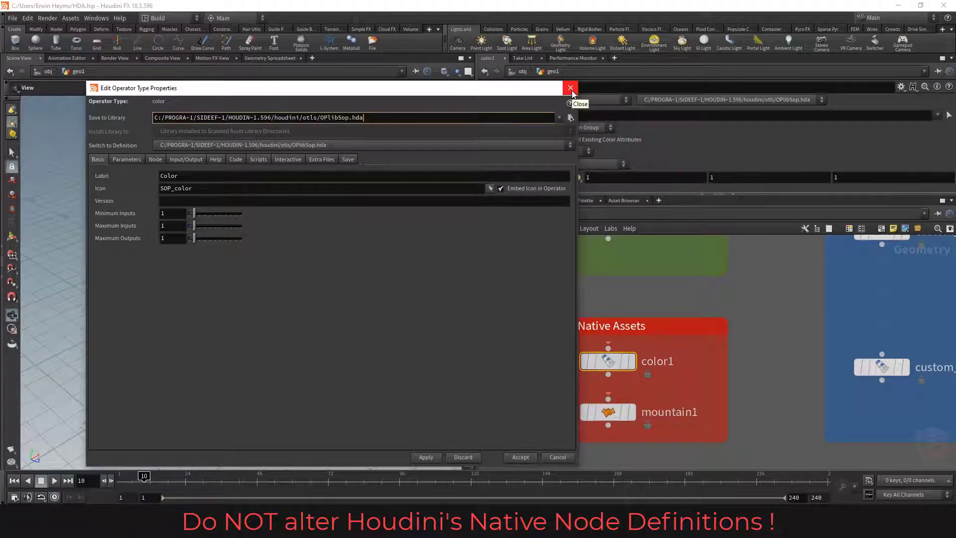
click(570, 89)
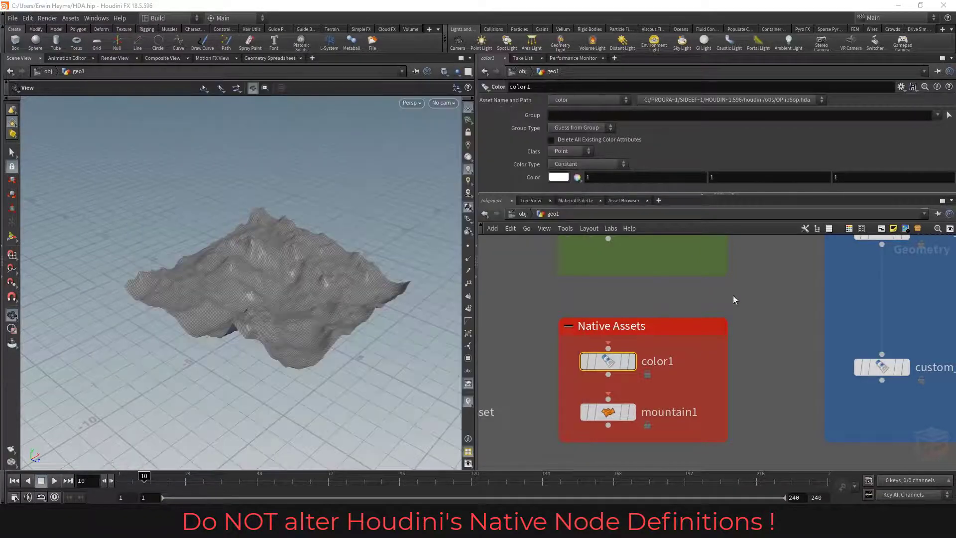
- Review the groups of native and custom assets in geo1 and select the color1 node
scroll(751, 304, down, 3)
scroll(751, 303, down, 3)
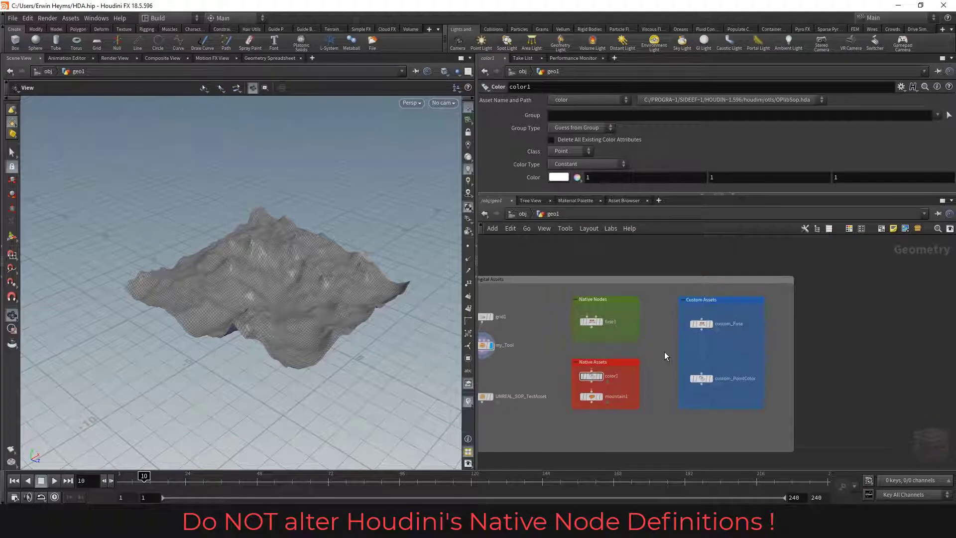
middle_drag(661, 352, 701, 338)
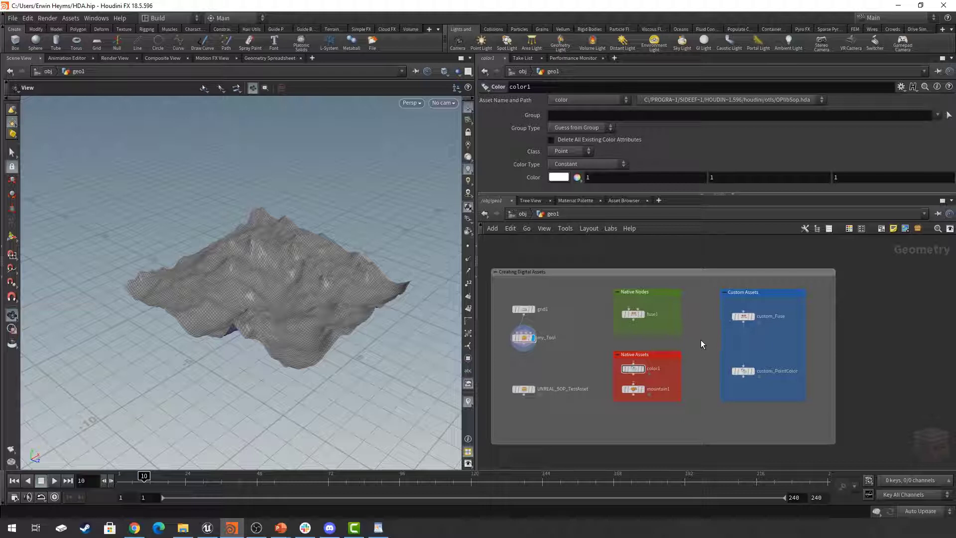
scroll(695, 357, up, 2)
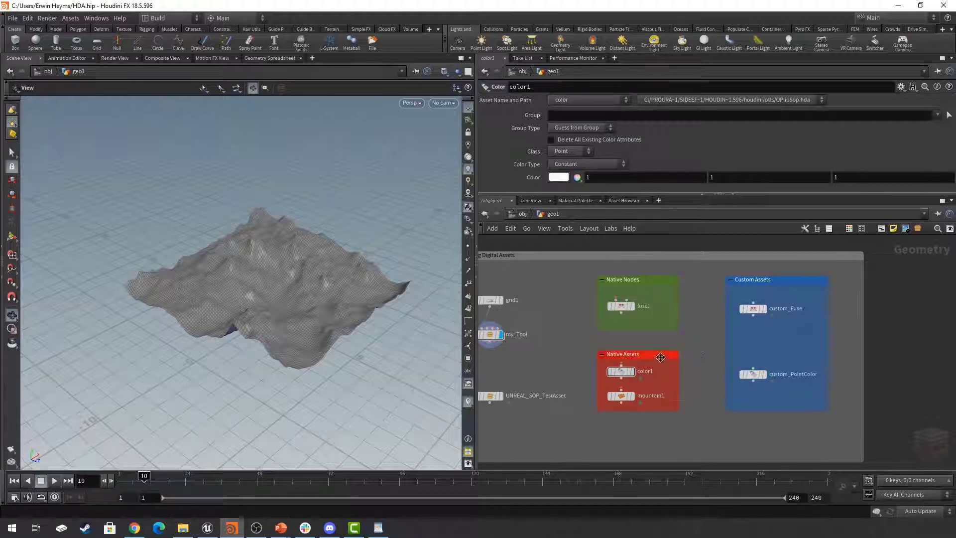
mouse_move(621, 371)
scroll(622, 372, up, 2)
click(622, 371)
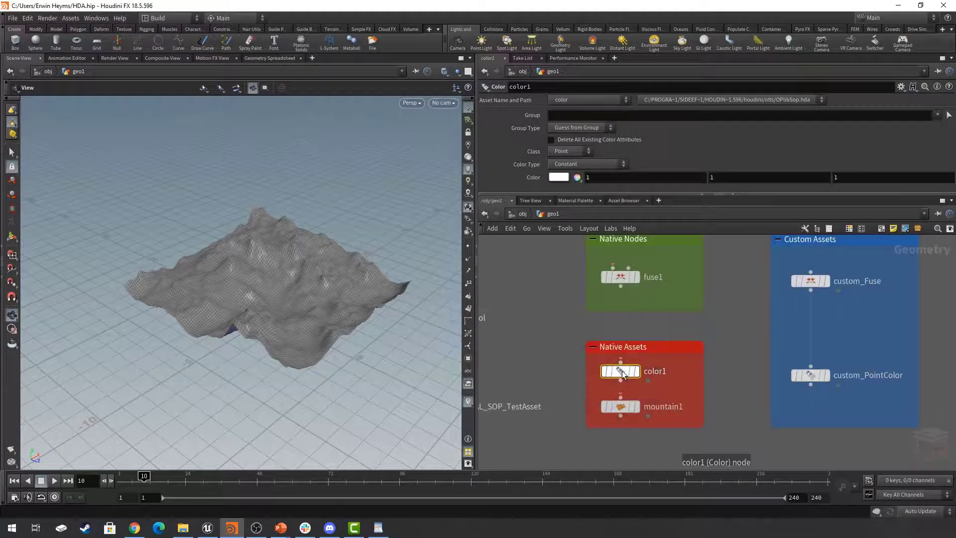
- Turn on the display flag of the custom_Fuse node in the Custom Assets group and select the node
middle_drag(731, 335, 593, 358)
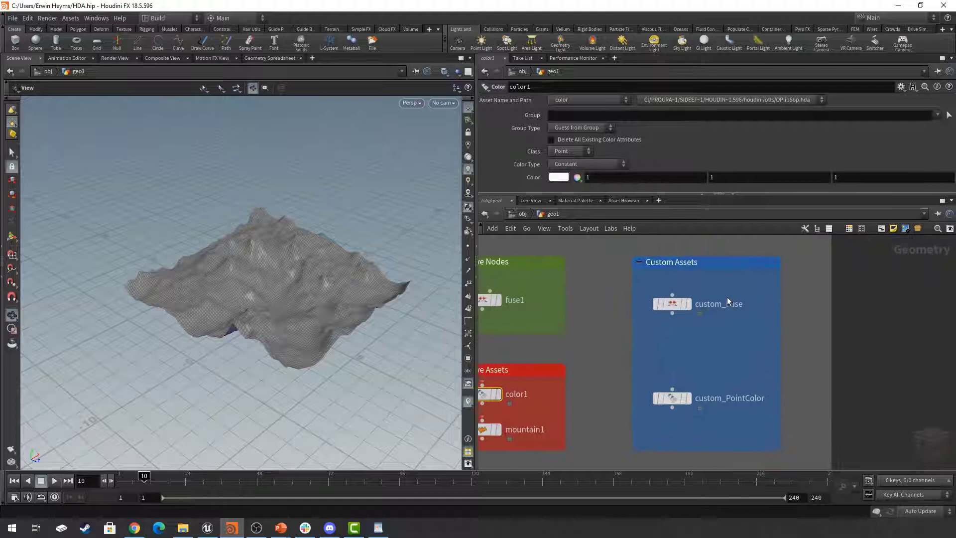
click(690, 304)
click(674, 305)
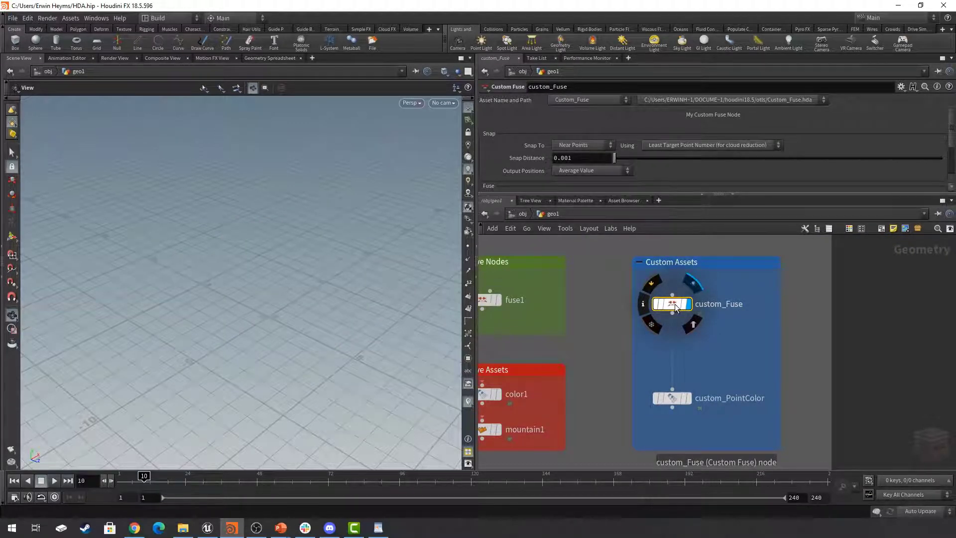
- Enlarge the parameter area, dive into custom_Fuse to examine its internal fuse node, and return to the geo1 level
drag(768, 194, 752, 279)
double_click(673, 372)
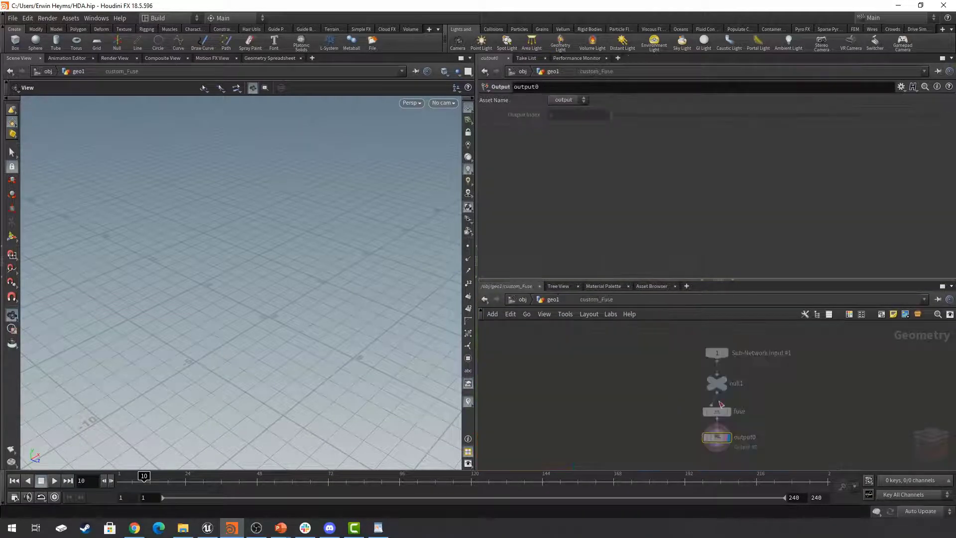
click(705, 405)
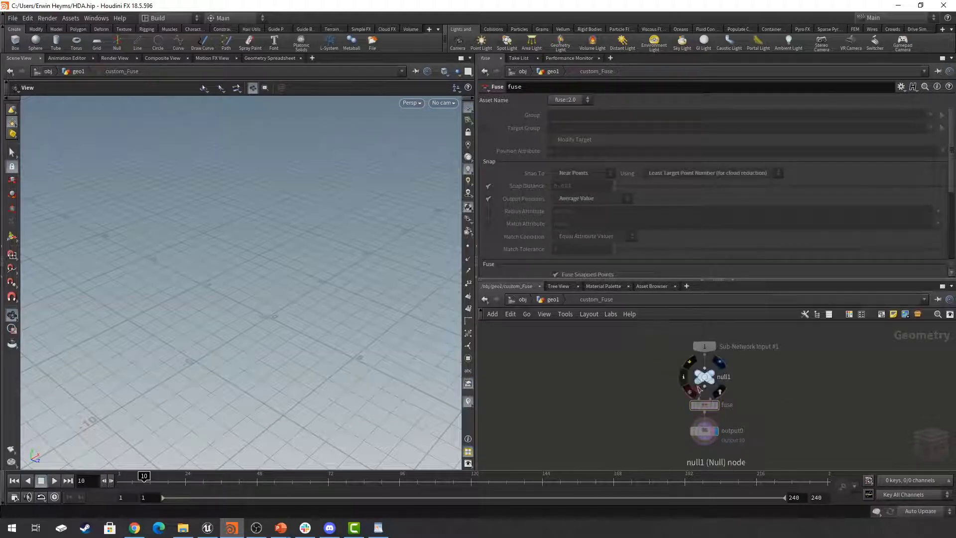
mouse_move(707, 410)
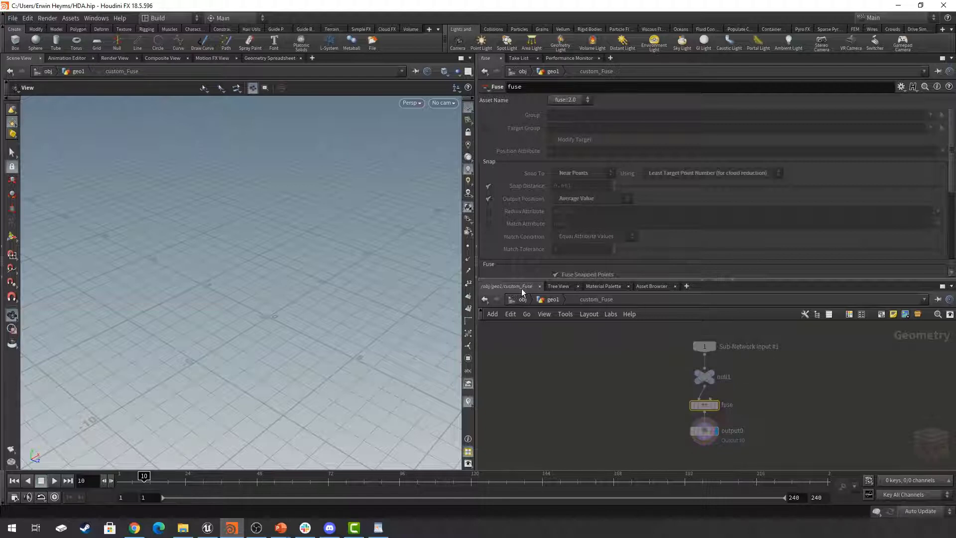
click(552, 298)
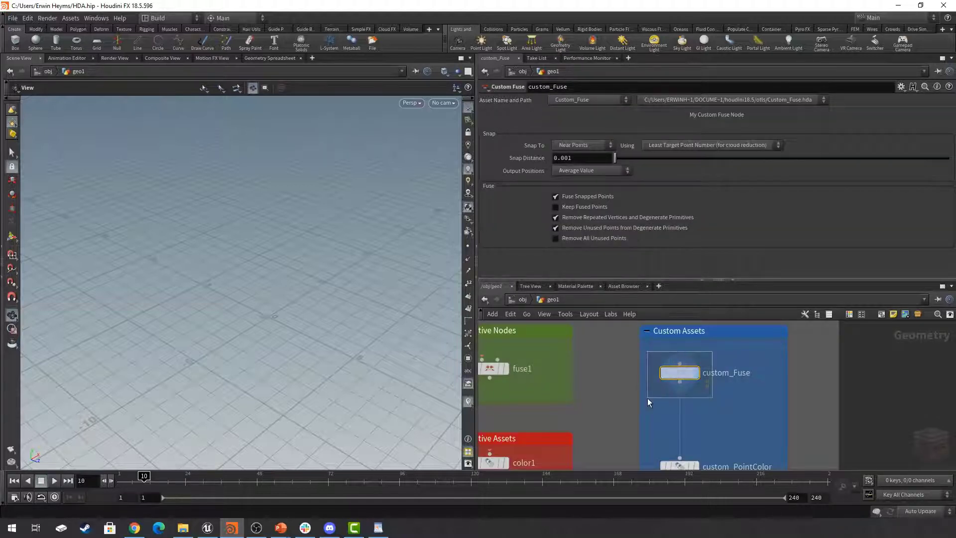
- Review custom_Fuse's type properties, checking its library save path, and close them without altering the definition
scroll(694, 381, up, 2)
mouse_move(695, 381)
right_click(670, 368)
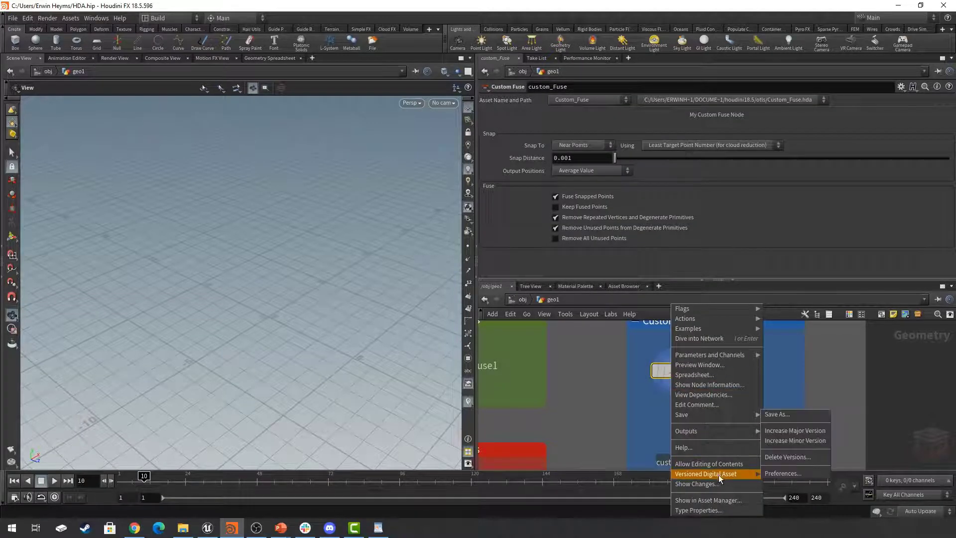
click(695, 510)
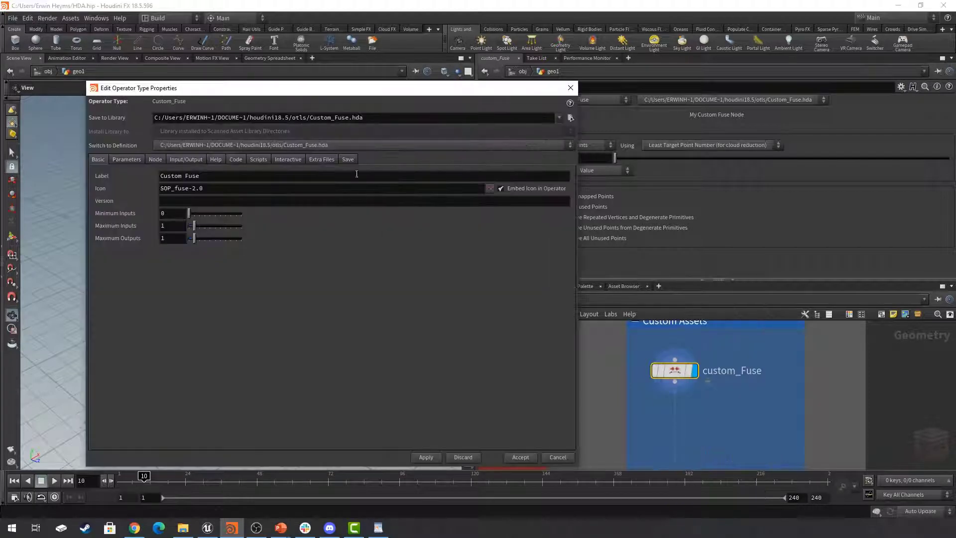
drag(368, 113, 86, 121)
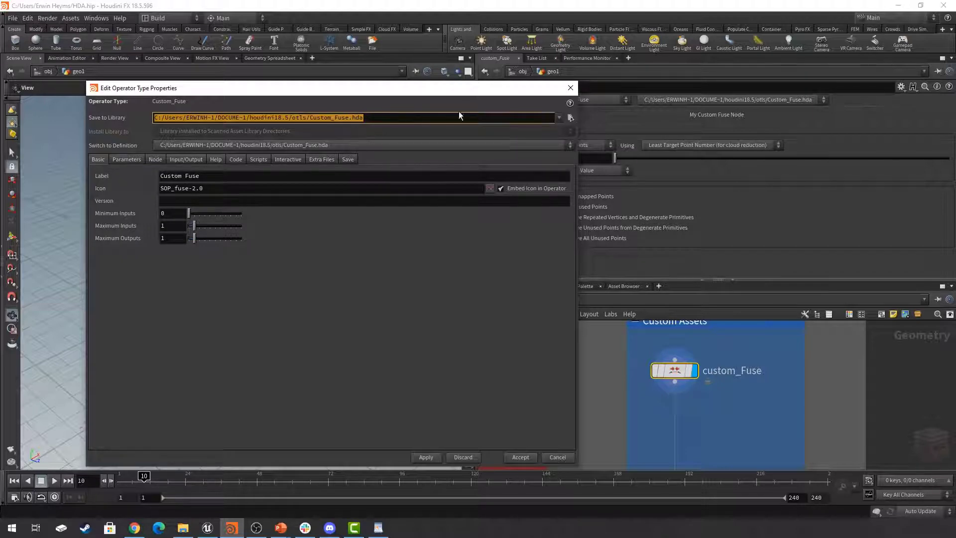
click(570, 89)
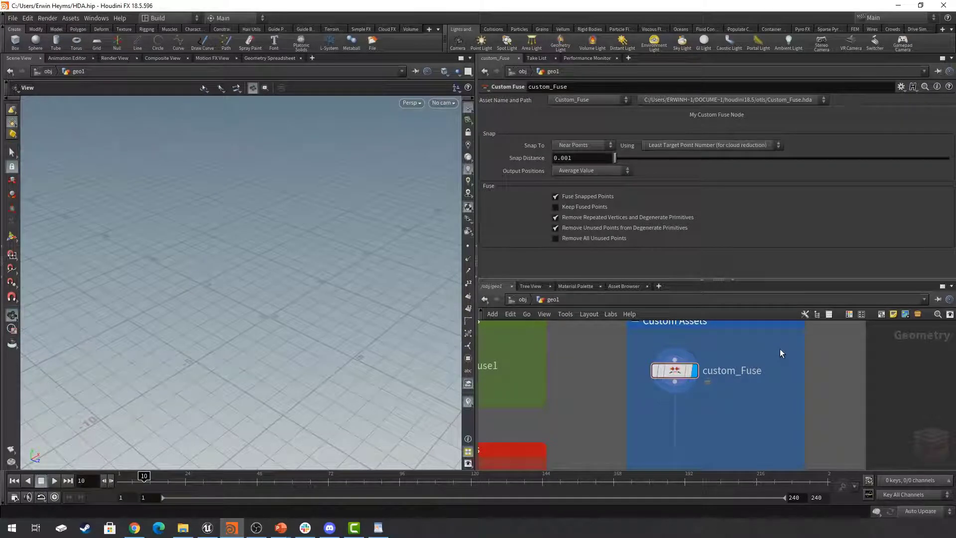
- Turn on the display flag of the custom_PointColor node in the Custom Assets group
scroll(780, 348, down, 4)
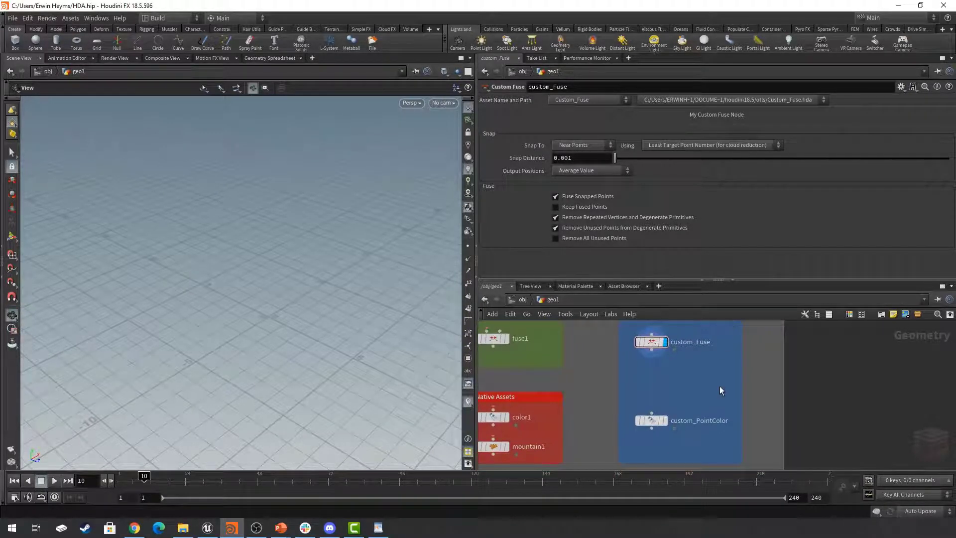
click(666, 415)
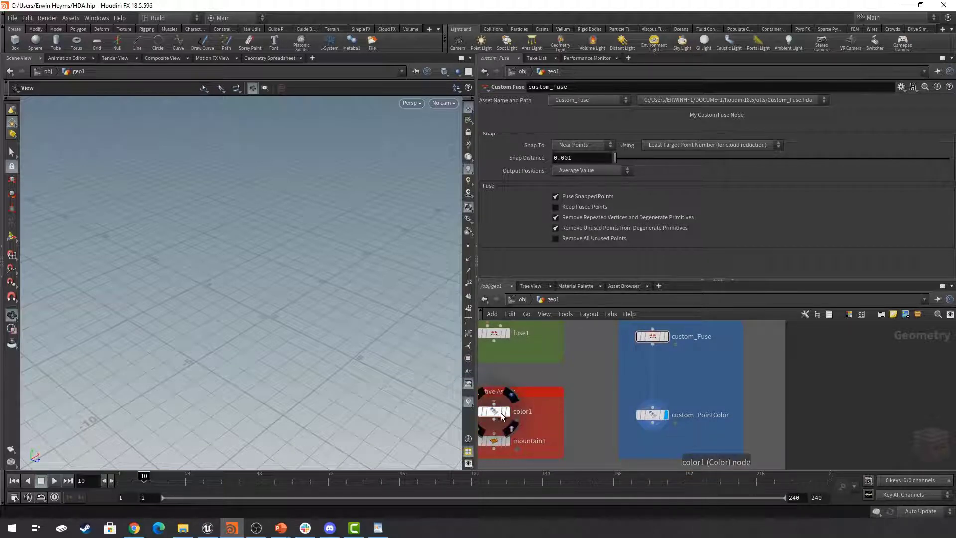
- Dive into the native color1 asset to review its internal network for comparison, and go back up to geo1
middle_drag(542, 422, 613, 428)
double_click(563, 417)
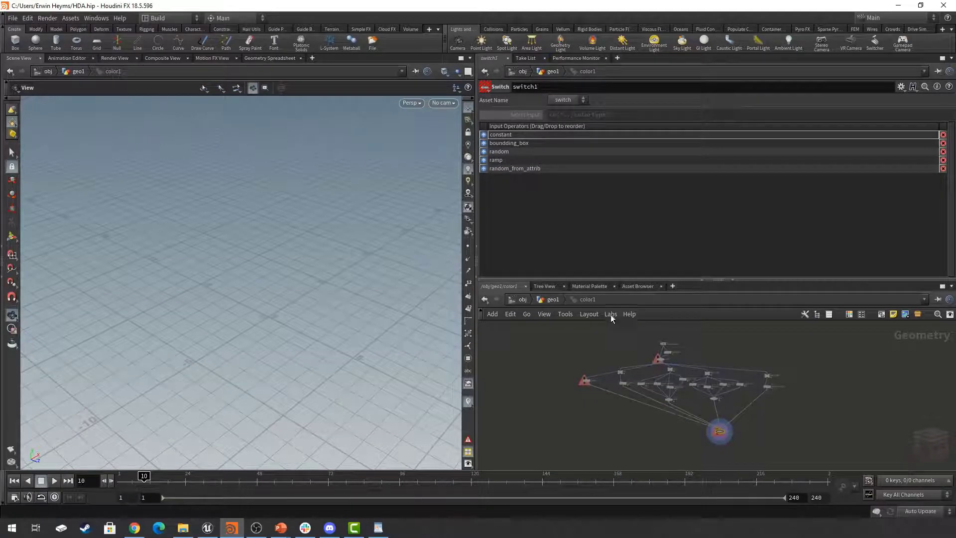
key(u)
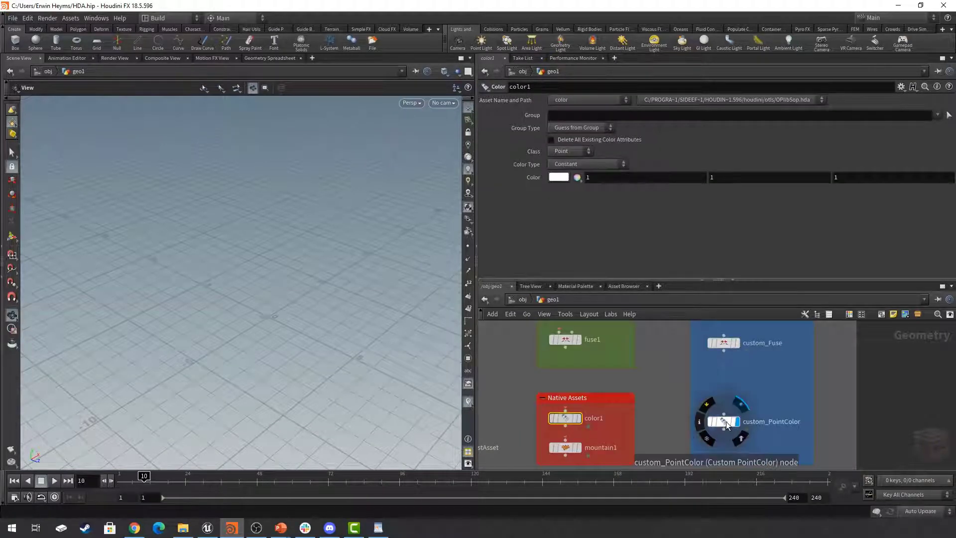
- Dive into custom_PointColor, examine its internal node network in a maximized network view, and return to geo1
click(725, 425)
double_click(725, 423)
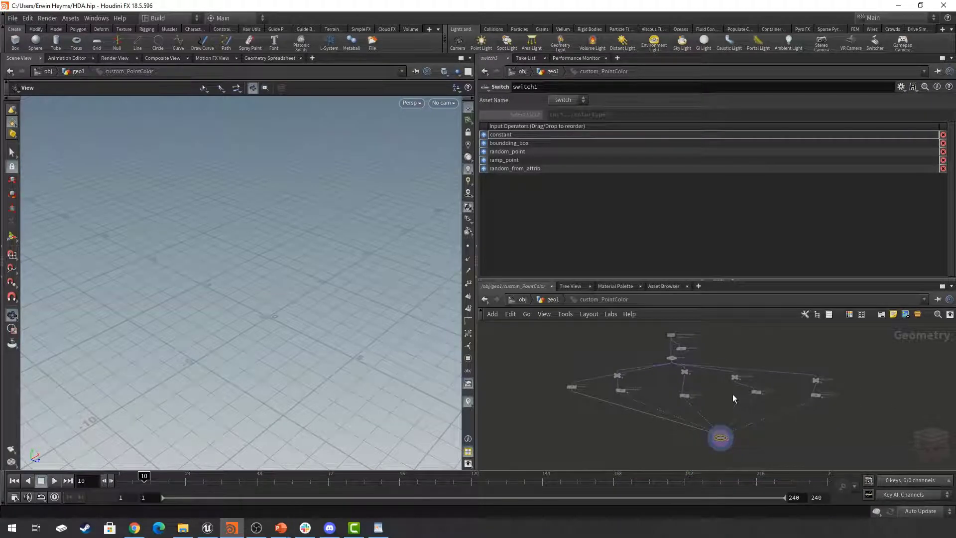
click(942, 287)
scroll(486, 275, up, 5)
middle_drag(494, 302, 533, 305)
scroll(535, 309, down, 2)
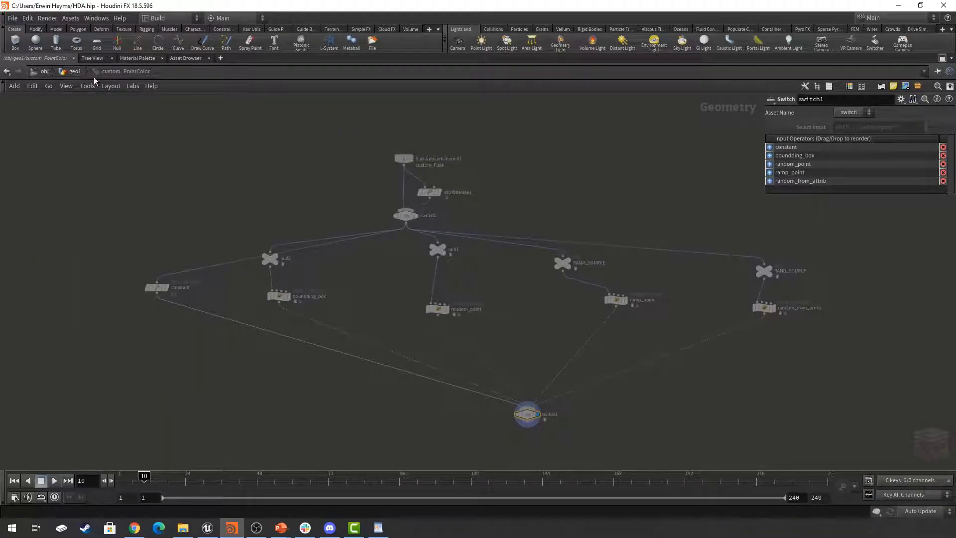
click(75, 72)
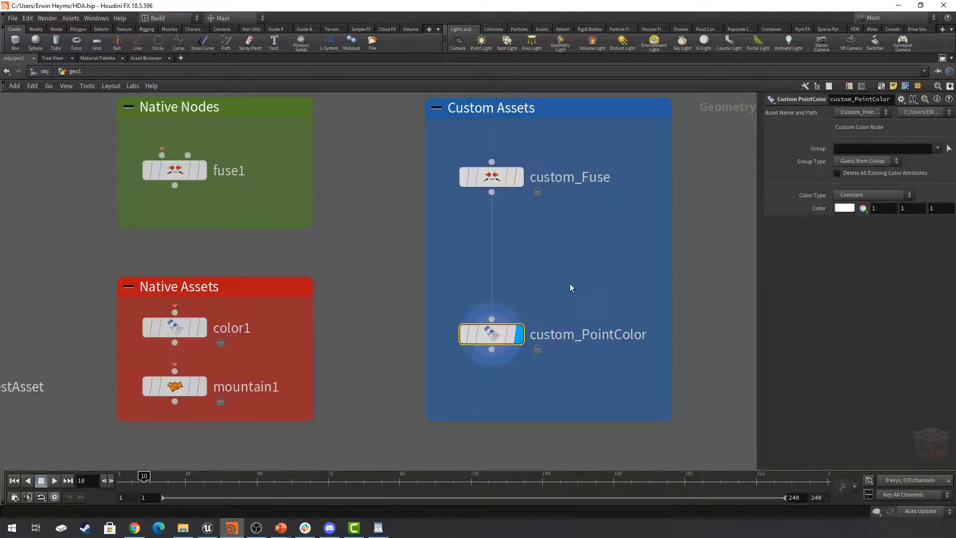
- Review the native and custom asset groups in geo1, select custom_PointColor, and restore the multi-pane layout
scroll(570, 283, down, 1)
middle_drag(570, 284, 591, 301)
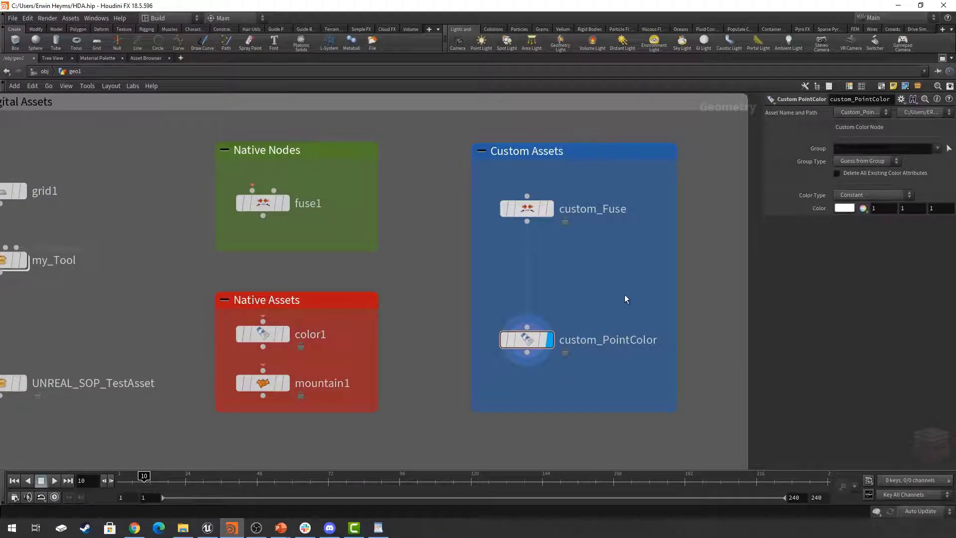
drag(641, 290, 493, 374)
mouse_move(532, 345)
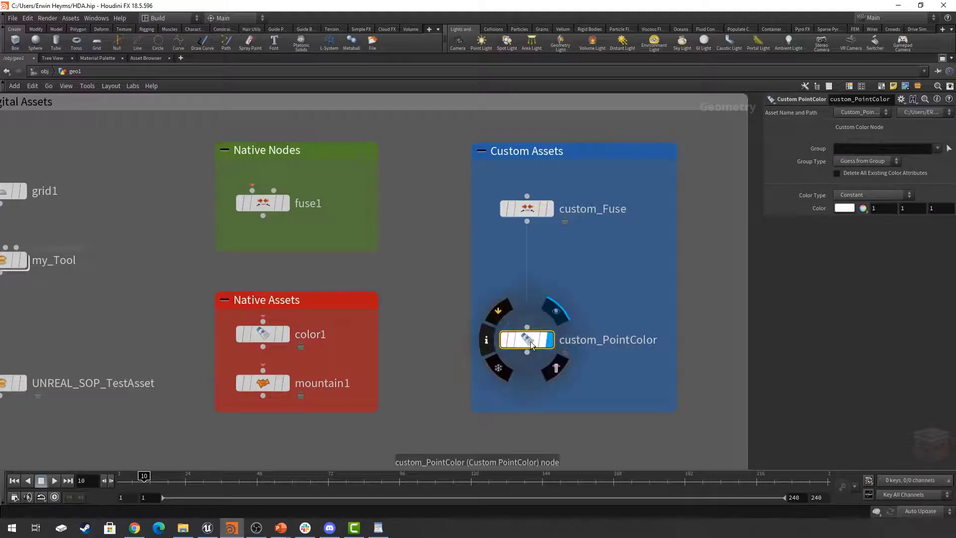
scroll(532, 344, down, 5)
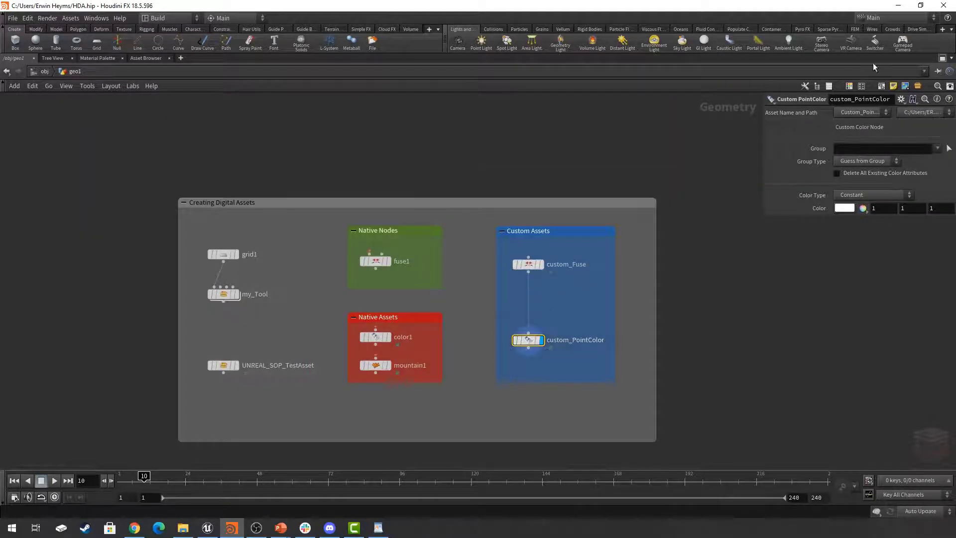
click(943, 59)
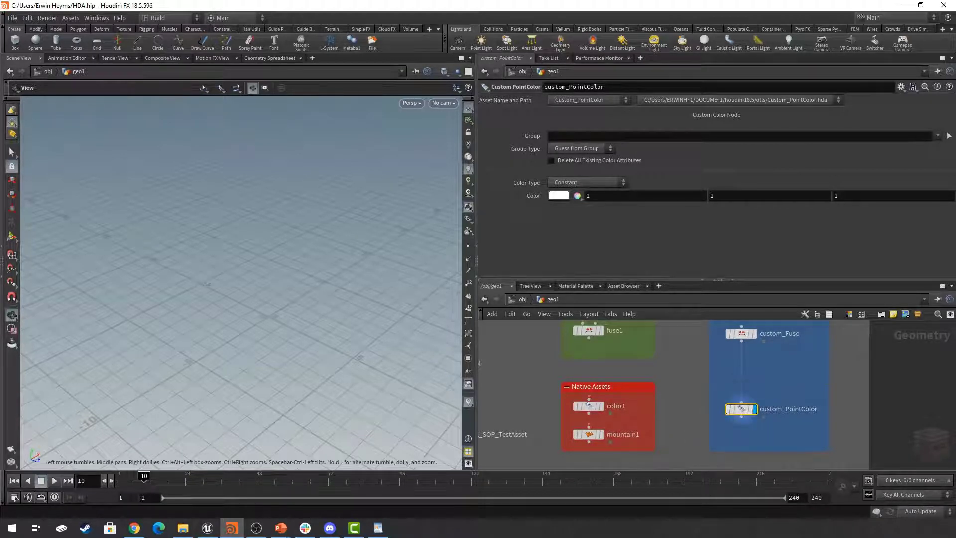
key(alt+Tab)
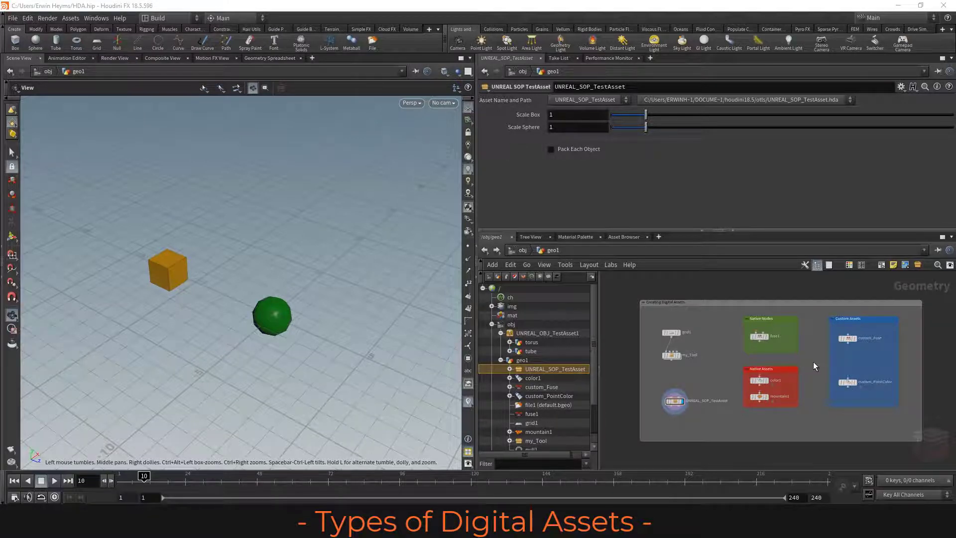
- Move the UNREAL_SOP_TestAsset node out of the Creating Digital Assets box into the empty area below it, leaving it selected
drag(814, 362, 727, 423)
click(765, 422)
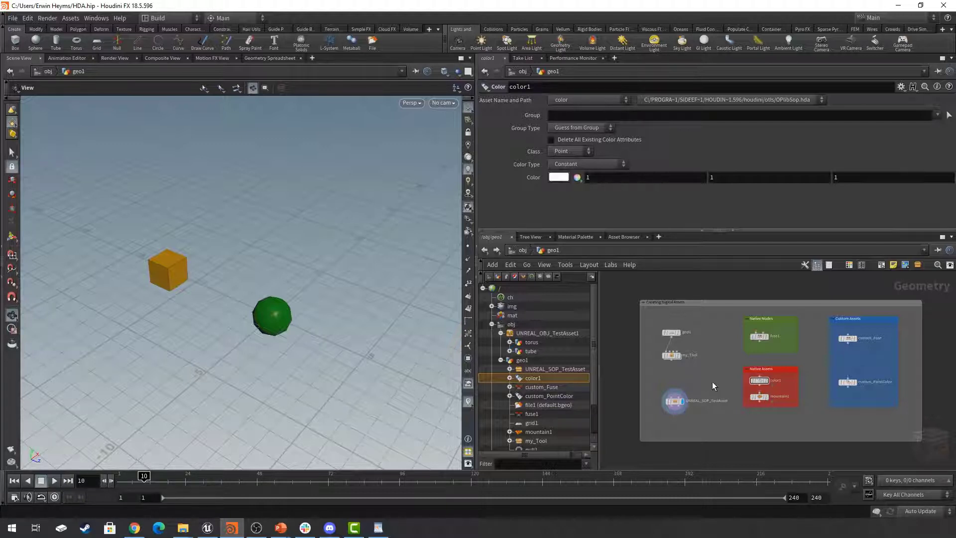
middle_drag(707, 370, 705, 318)
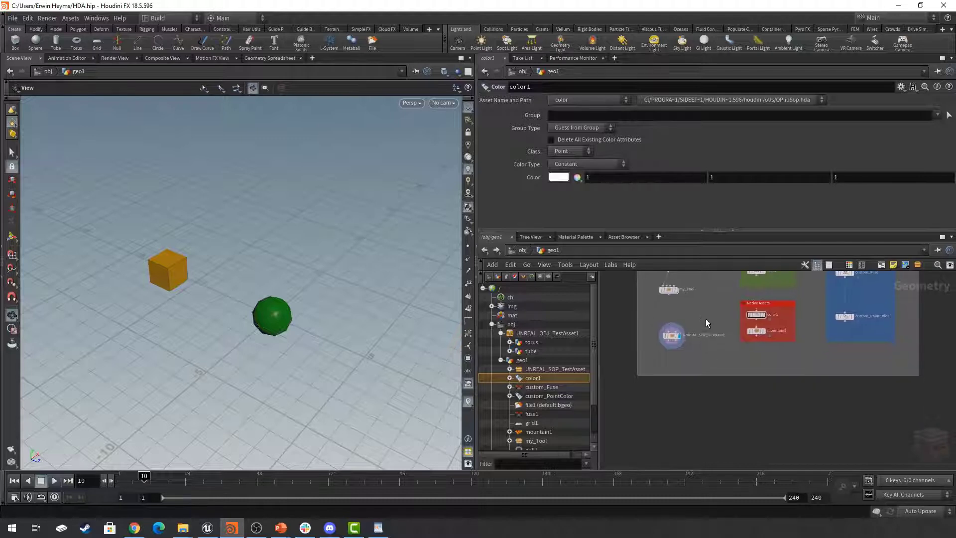
drag(673, 335, 673, 425)
scroll(675, 429, up, 5)
middle_drag(710, 424, 718, 409)
mouse_move(716, 404)
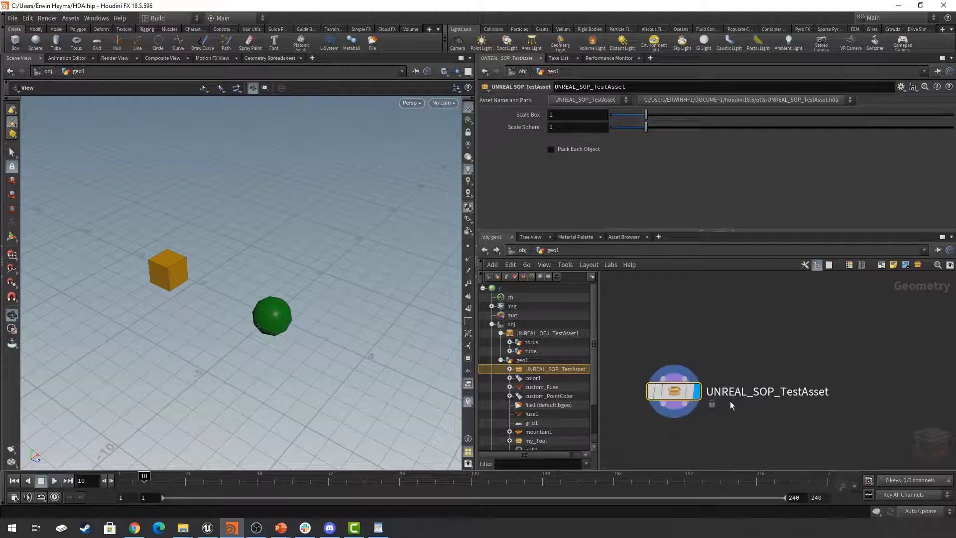
- Go up to the obj level, move the UNREAL_OBJ_TestAsset1 node further down, and review it alongside the Sop Nodes box
click(520, 250)
mouse_move(697, 355)
drag(697, 356, 697, 402)
click(697, 401)
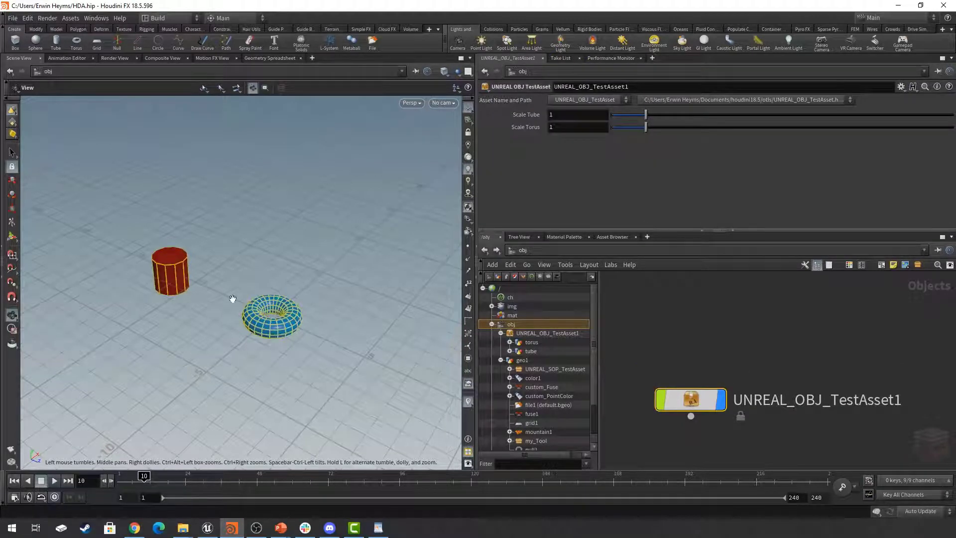
click(699, 342)
drag(758, 348, 646, 432)
click(687, 326)
scroll(688, 326, down, 3)
middle_drag(702, 324, 701, 377)
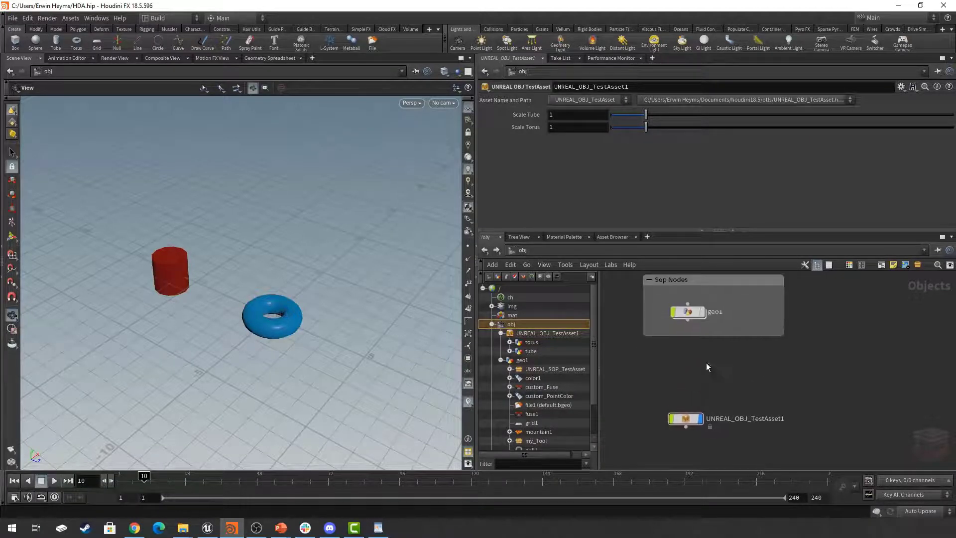
- Dive into geo1, select UNREAL_SOP_TestAsset, and review the asset at the geometry level
double_click(686, 311)
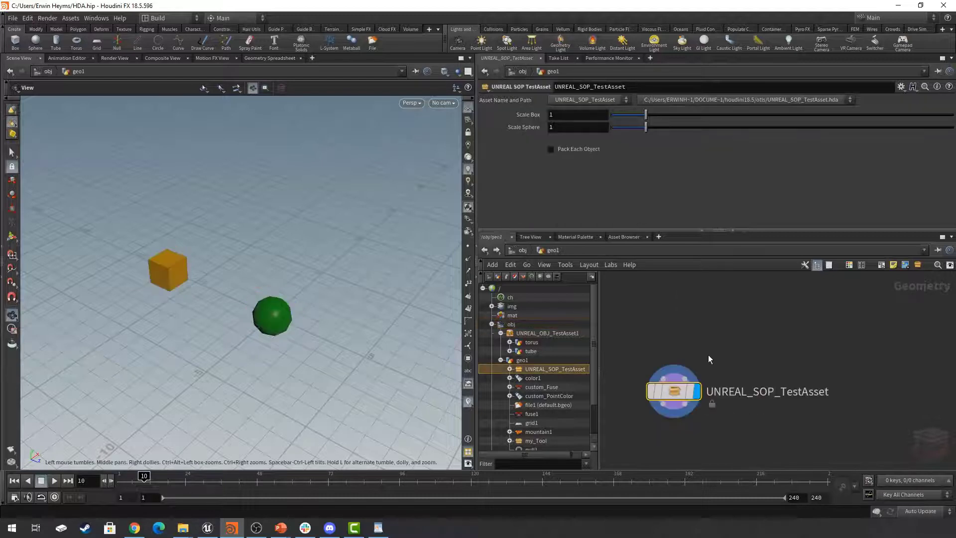
drag(765, 349, 636, 419)
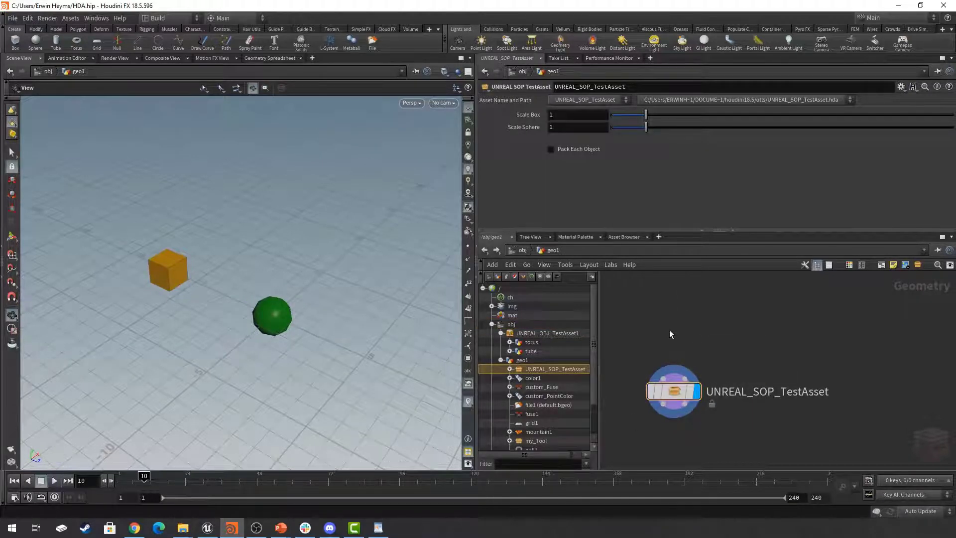
scroll(685, 331, down, 2)
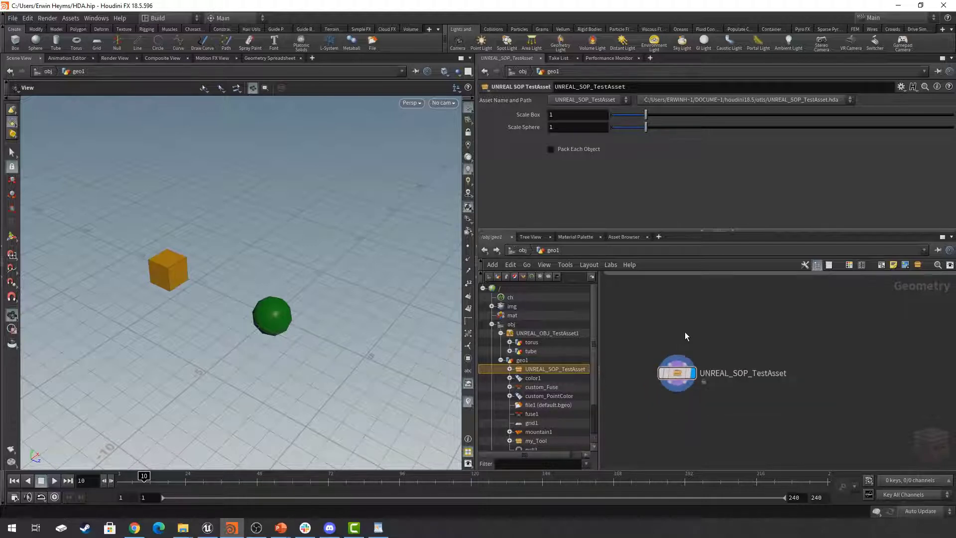
middle_drag(718, 348, 740, 362)
scroll(737, 336, down, 2)
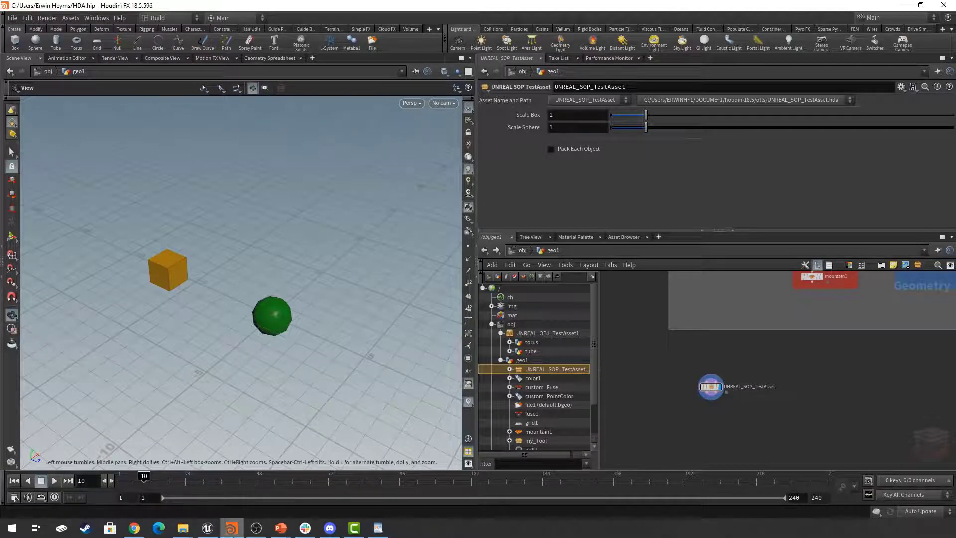
- Switch to Unreal Editor and compare the Houdini parameters and outputs of UNREAL_OBJ_TestAsset and UNREAL_SOP_TestAsset, expanding the SOP asset's output
click(208, 528)
mouse_move(425, 304)
right_down()
mouse_move(414, 305)
mouse_move(430, 302)
right_up()
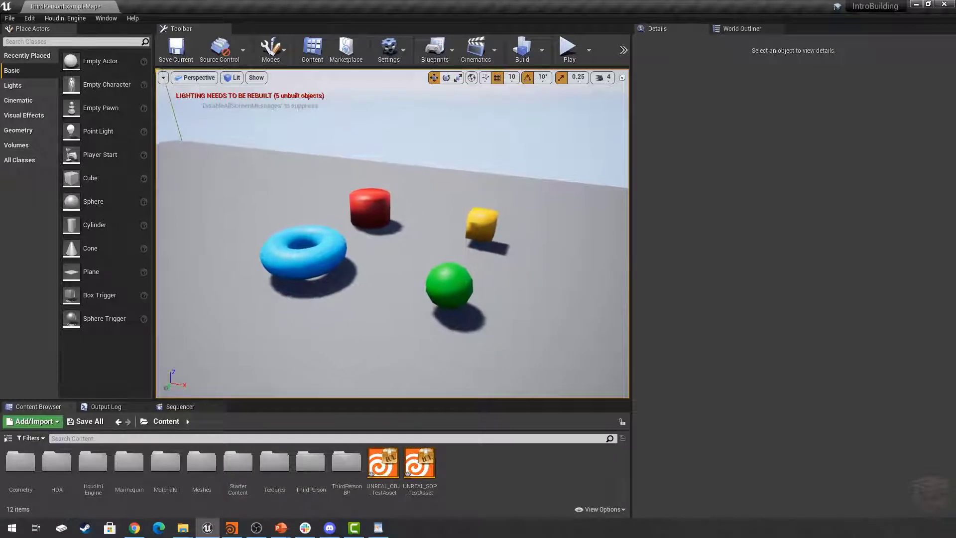
click(453, 288)
click(332, 246)
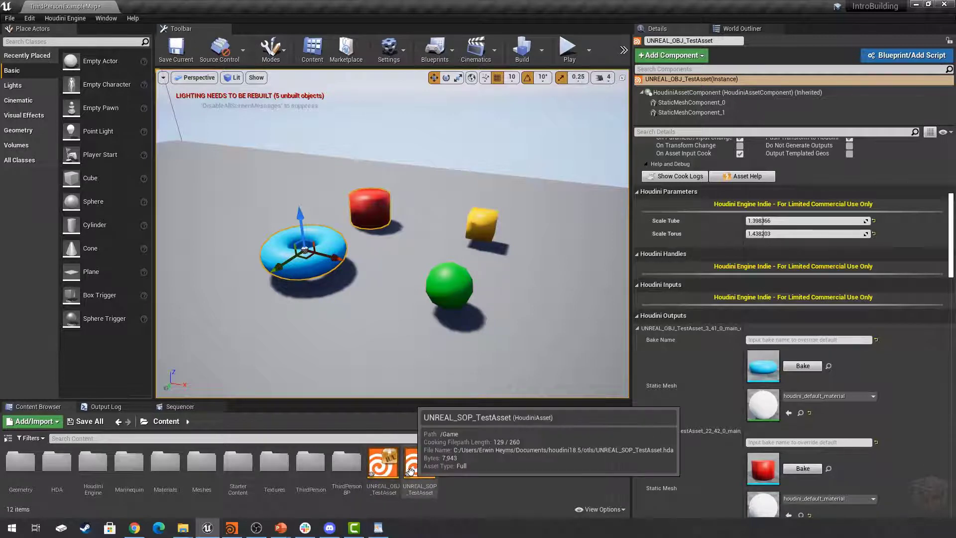
click(448, 277)
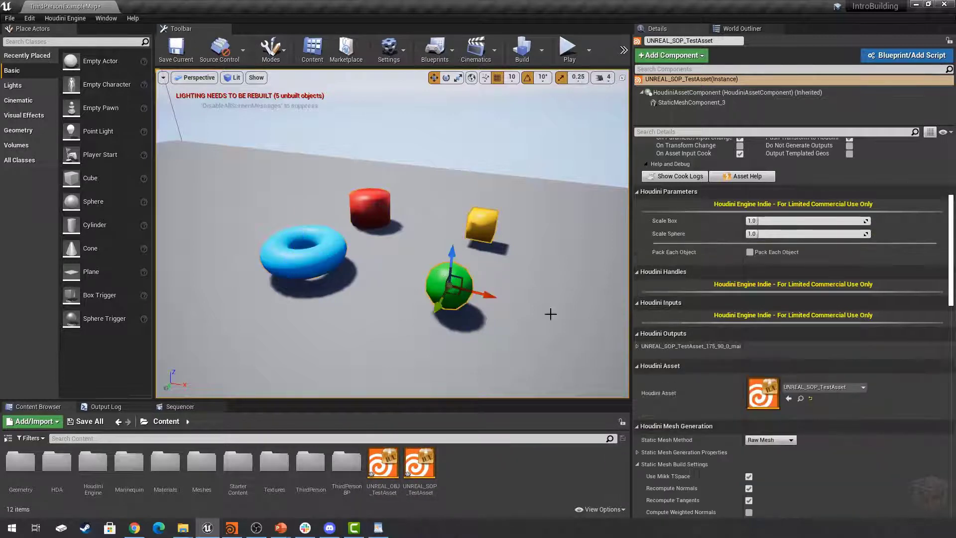
click(637, 346)
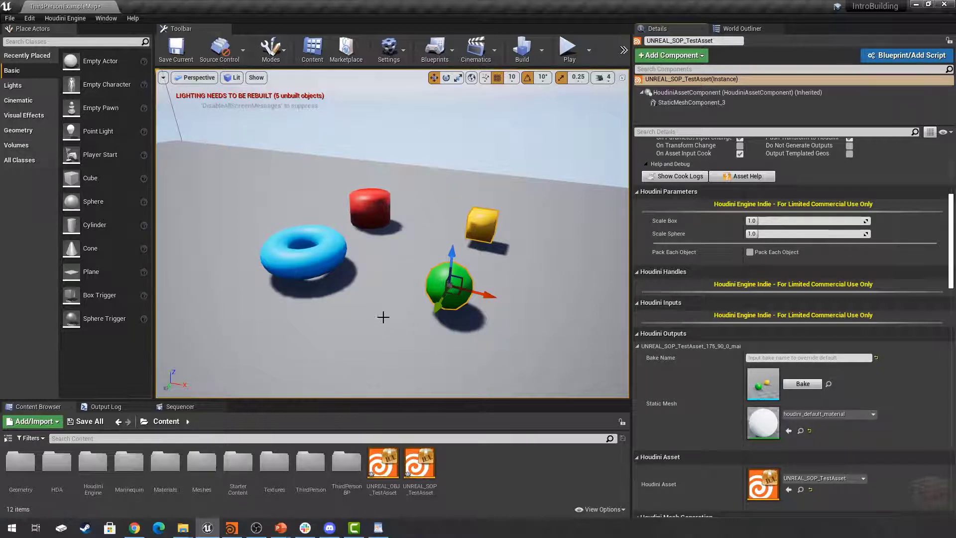
- Examine the brick building with balconies in the Unreal level
mouse_move(384, 316)
right_down()
mouse_move(363, 308)
mouse_move(393, 329)
right_up()
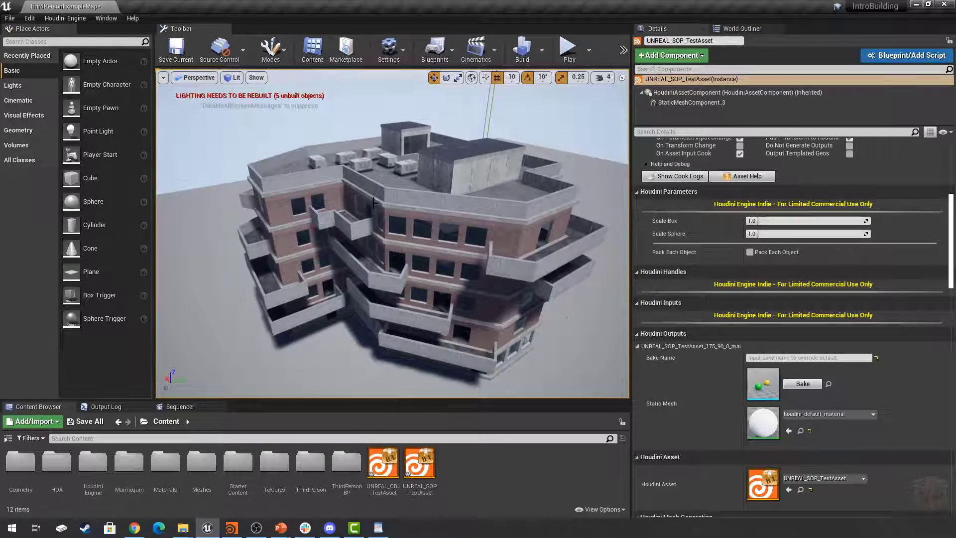
right_drag(391, 214, 352, 261)
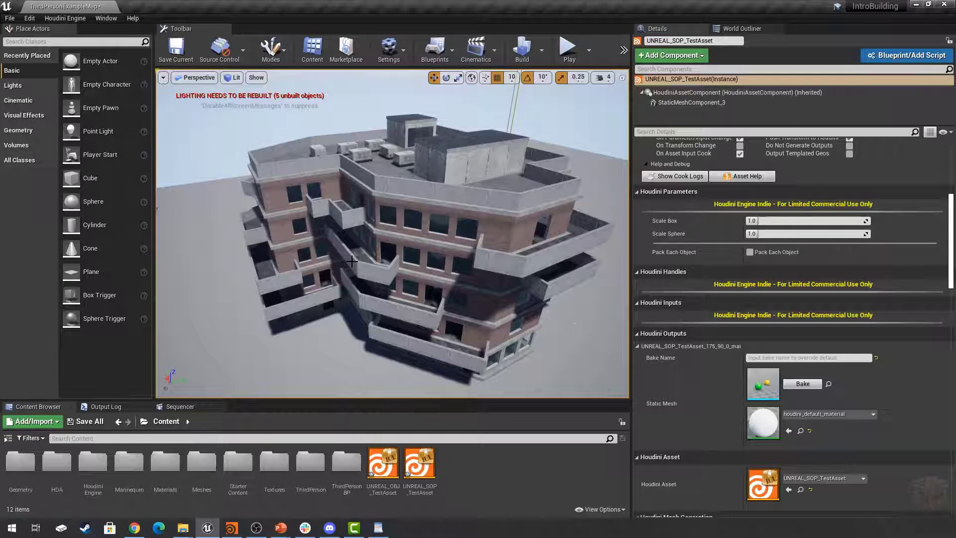
- Frame the selected UNREAL_SOP_TestAsset in the Unreal level, and switch to Houdini to review its node in geo1
key(f)
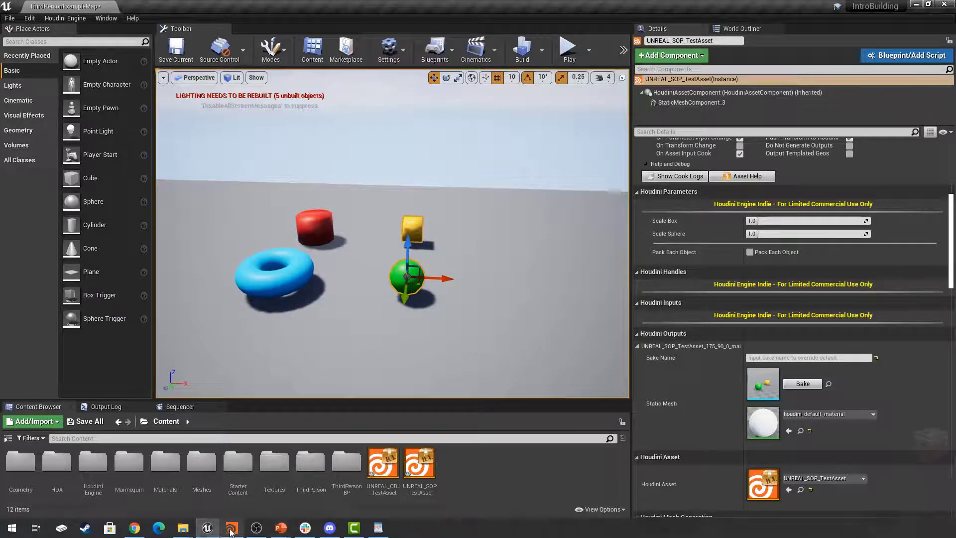
click(232, 528)
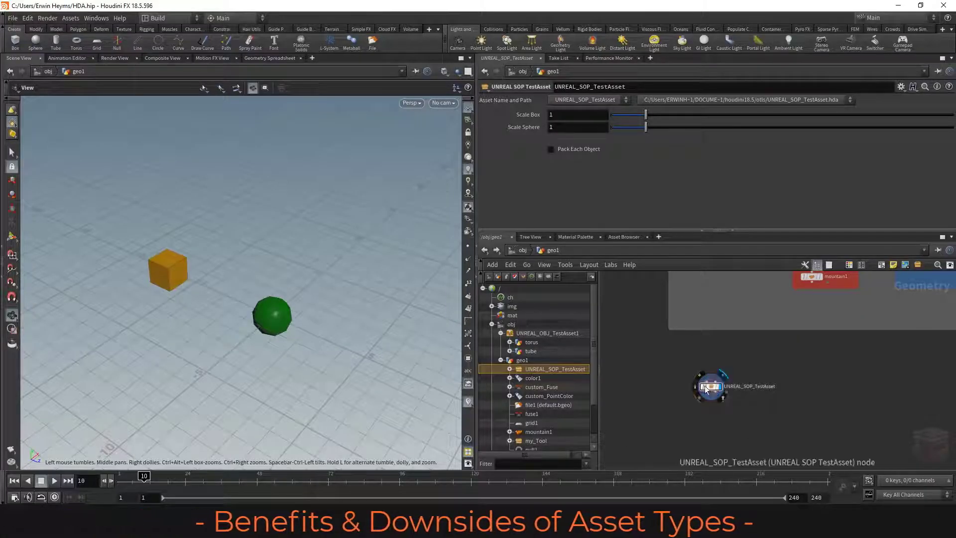
scroll(712, 388, up, 3)
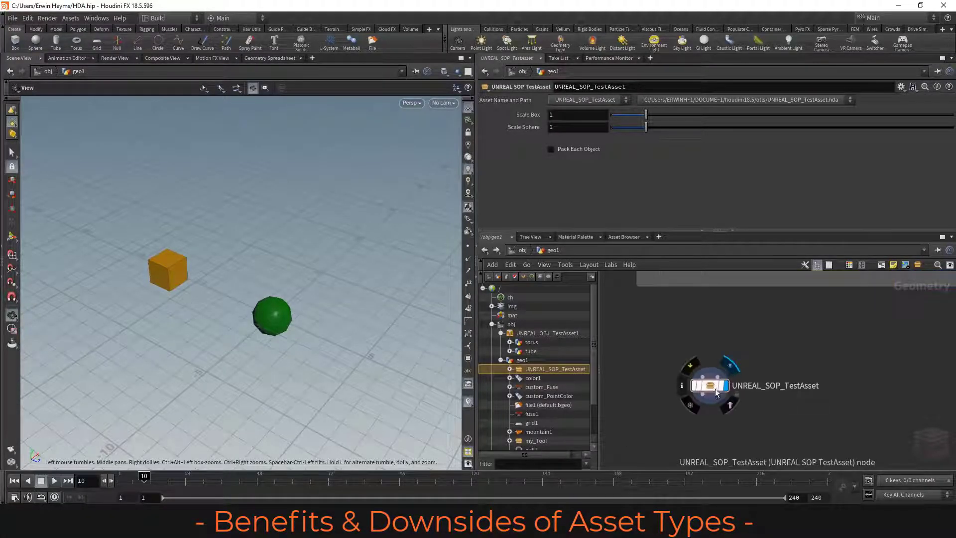
mouse_move(717, 388)
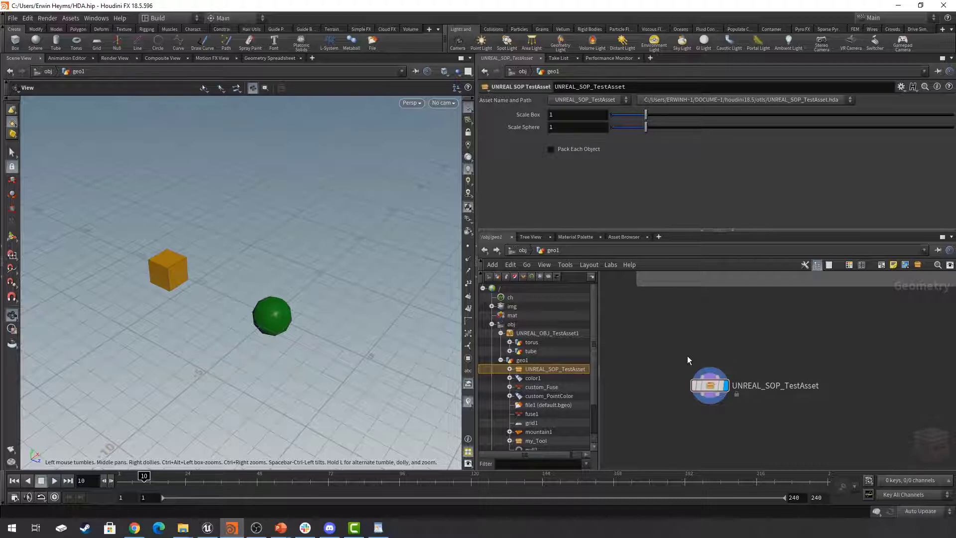
- Dive into custom_Fuse in the Custom Assets box, review its internal fuse network, and return to geo1
scroll(714, 343, down, 5)
middle_drag(830, 355, 730, 437)
scroll(770, 312, up, 5)
double_click(729, 324)
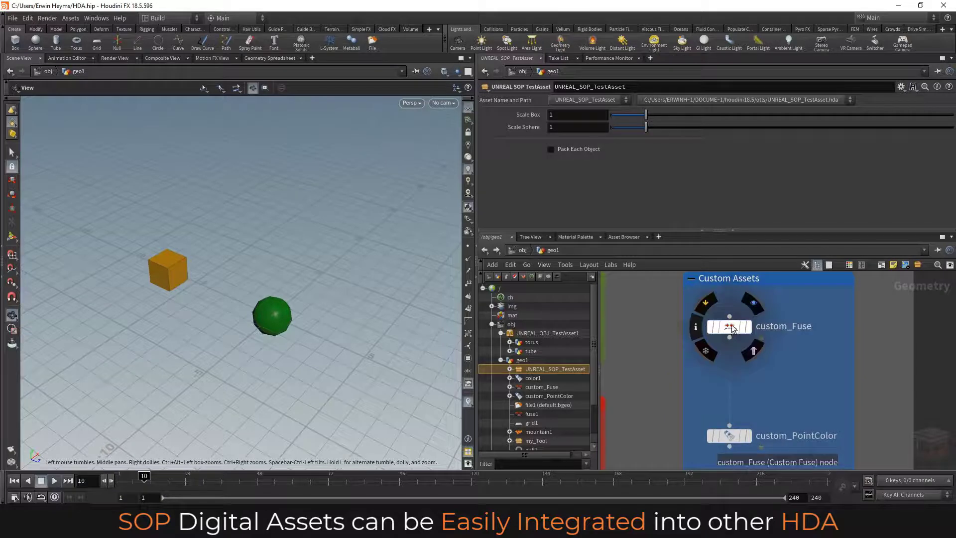
scroll(789, 372, up, 3)
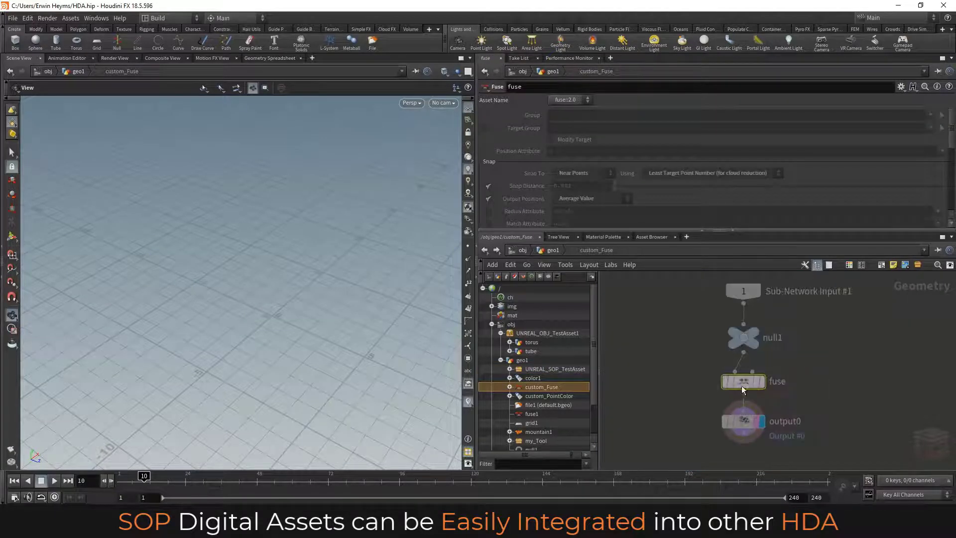
drag(745, 381, 694, 305)
click(552, 250)
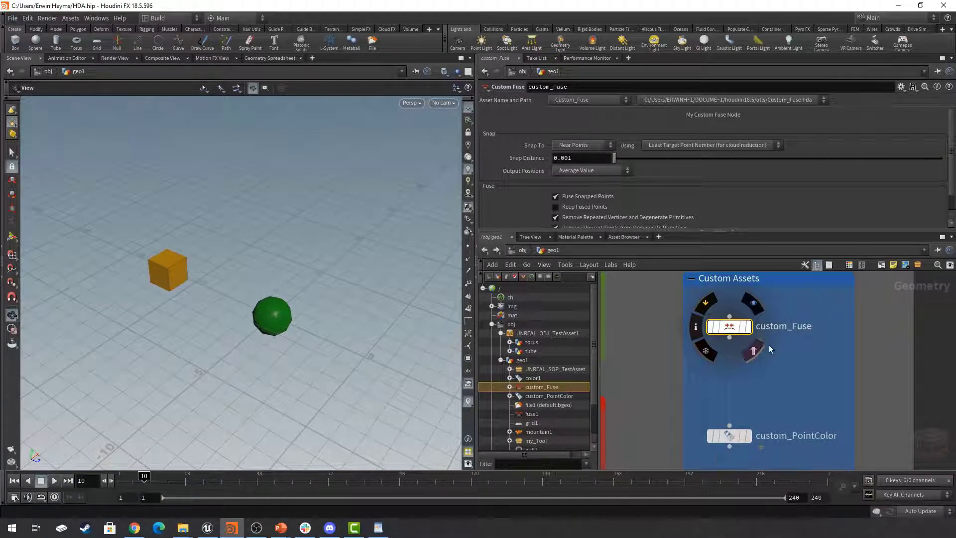
- Review the UNREAL_SOP_TestAsset node against the Native Assets box and select color1 there
scroll(776, 358, down, 2)
scroll(776, 357, down, 3)
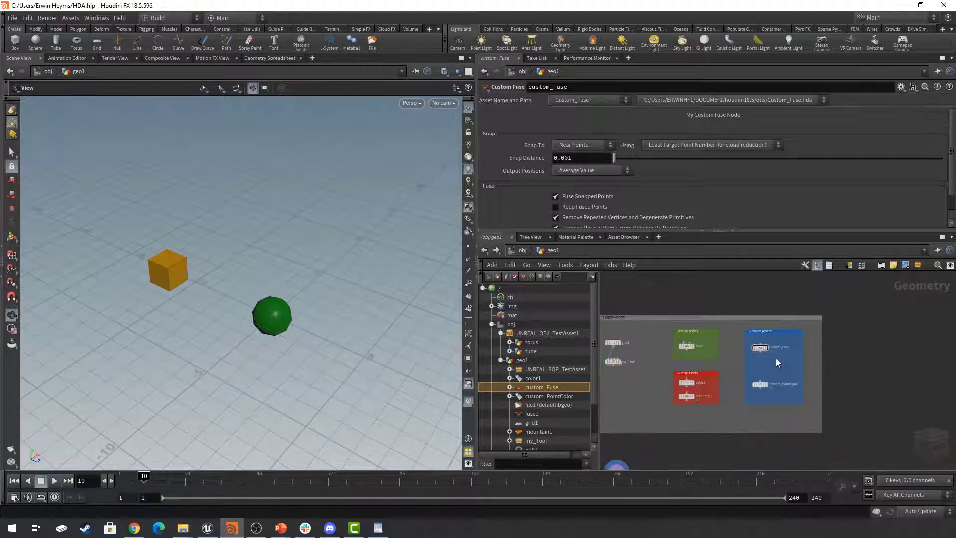
middle_drag(751, 447, 789, 406)
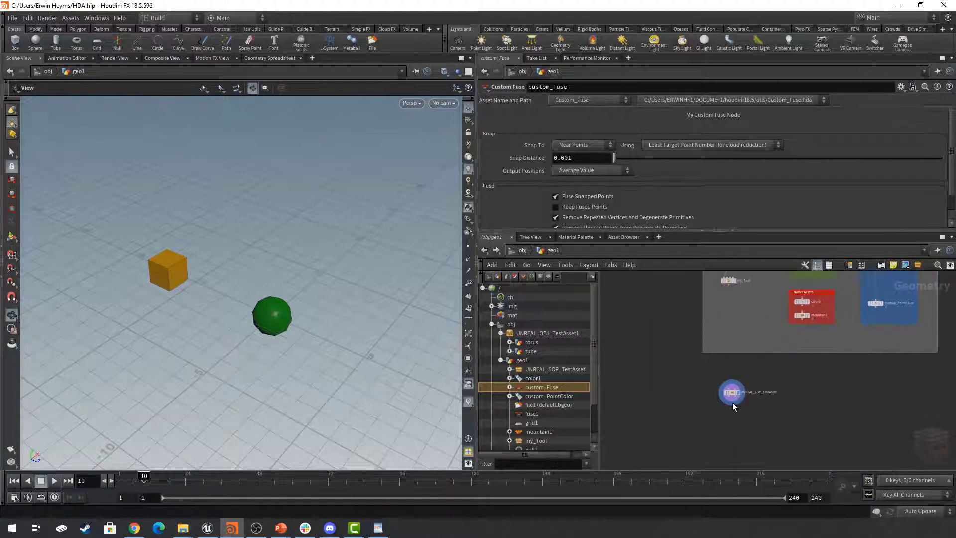
scroll(733, 403, up, 2)
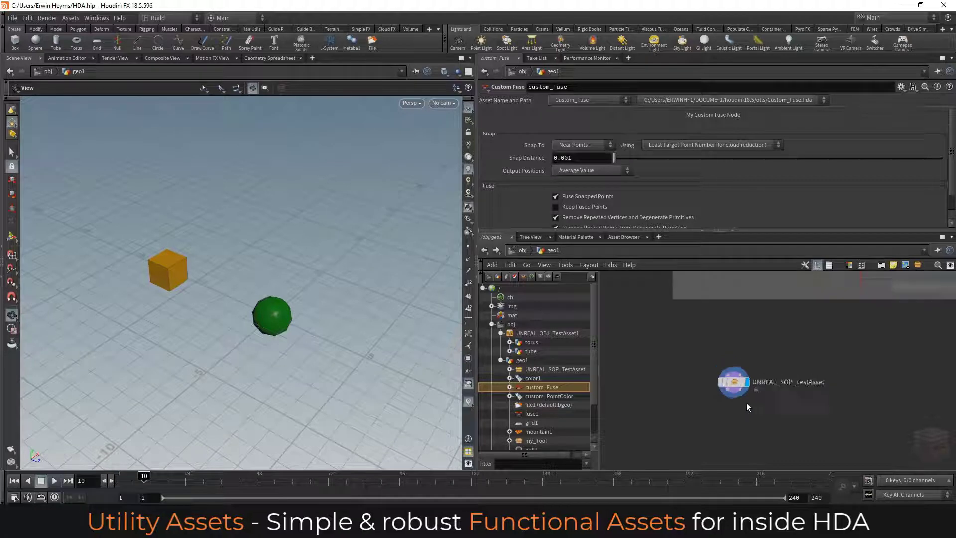
scroll(746, 404, down, 2)
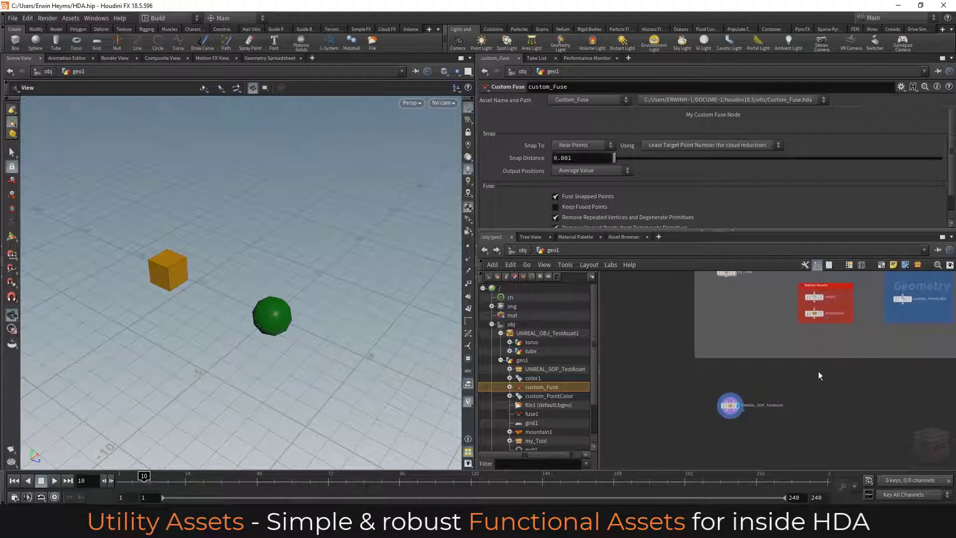
middle_drag(835, 367, 772, 442)
scroll(769, 379, up, 3)
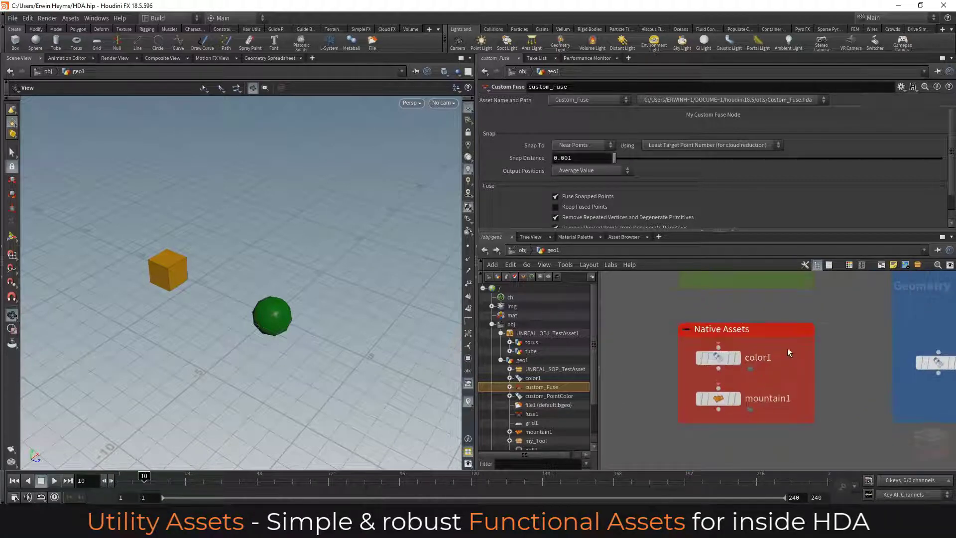
drag(797, 347, 701, 409)
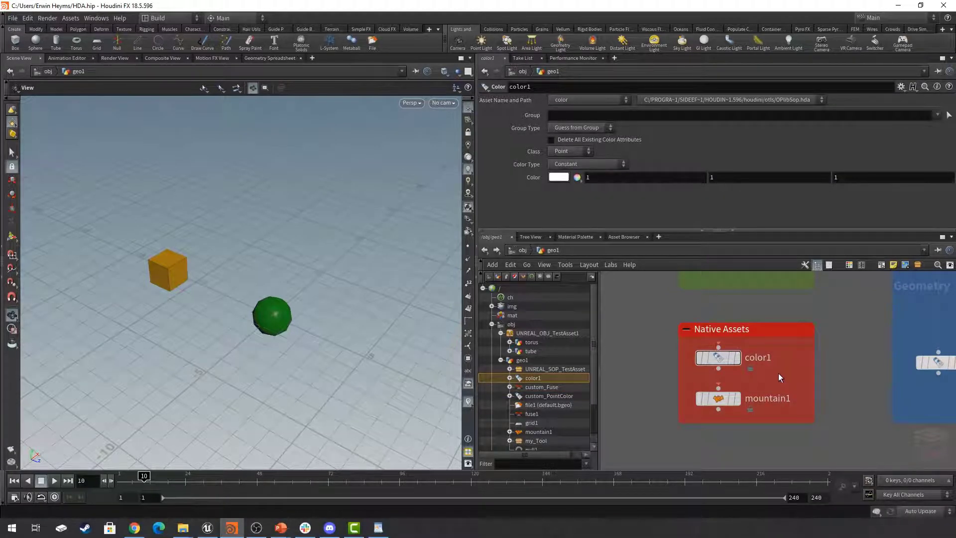
- Select UNREAL_SOP_TestAsset below the boxes in geo1 and review it as a stand-alone asset
scroll(778, 372, down, 6)
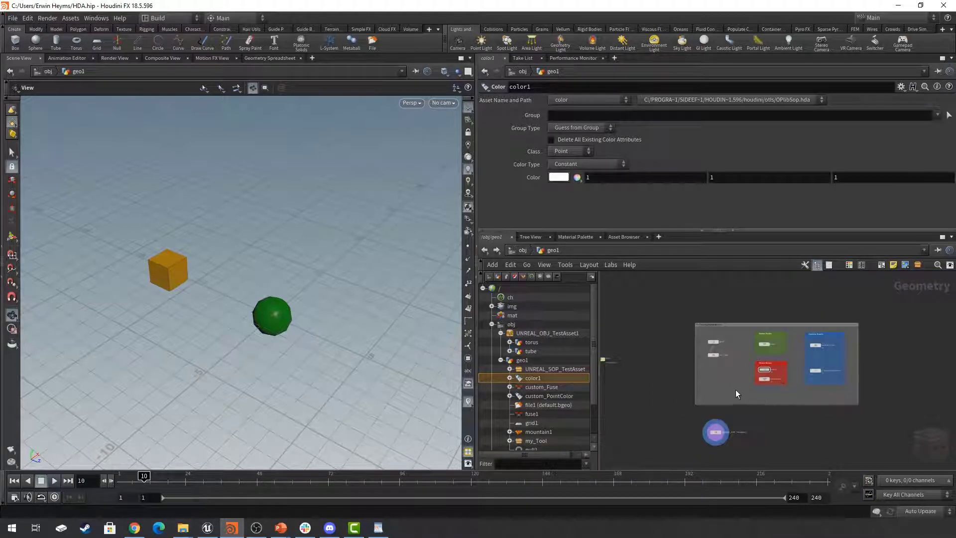
middle_drag(728, 387, 759, 357)
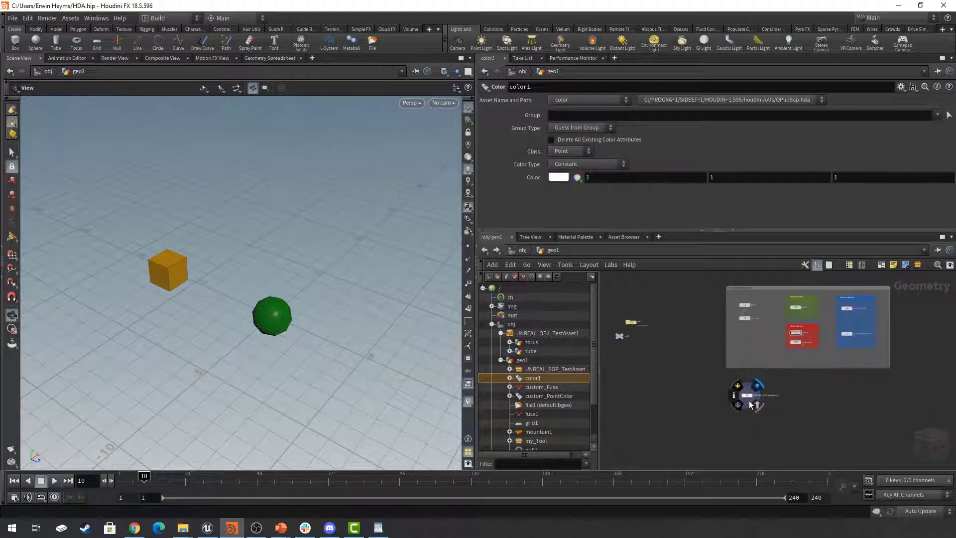
scroll(749, 407, up, 6)
click(747, 392)
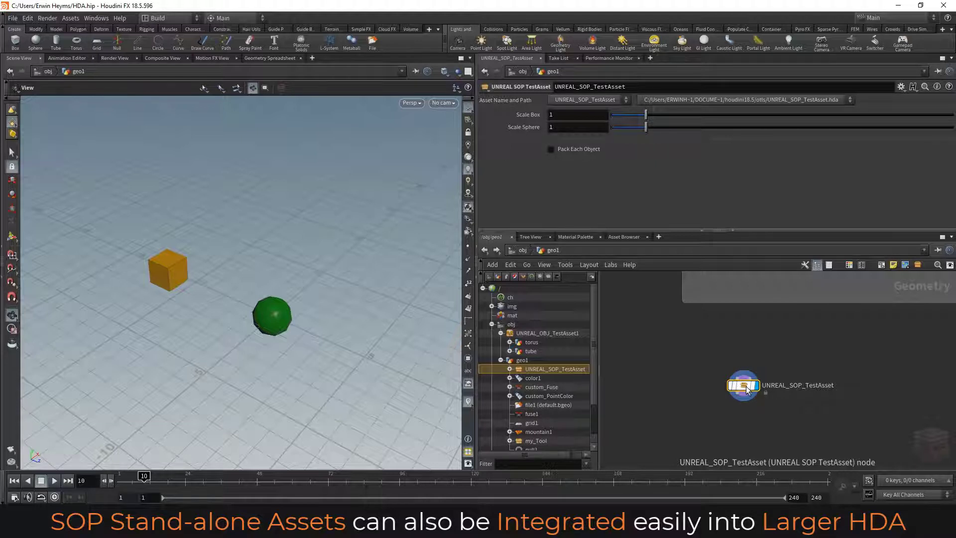
scroll(806, 351, up, 1)
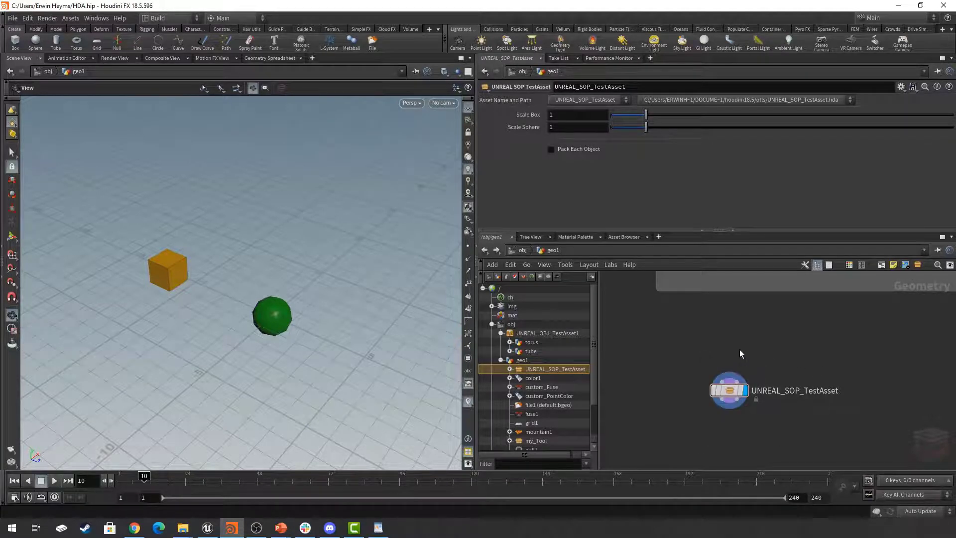
middle_drag(720, 332, 737, 350)
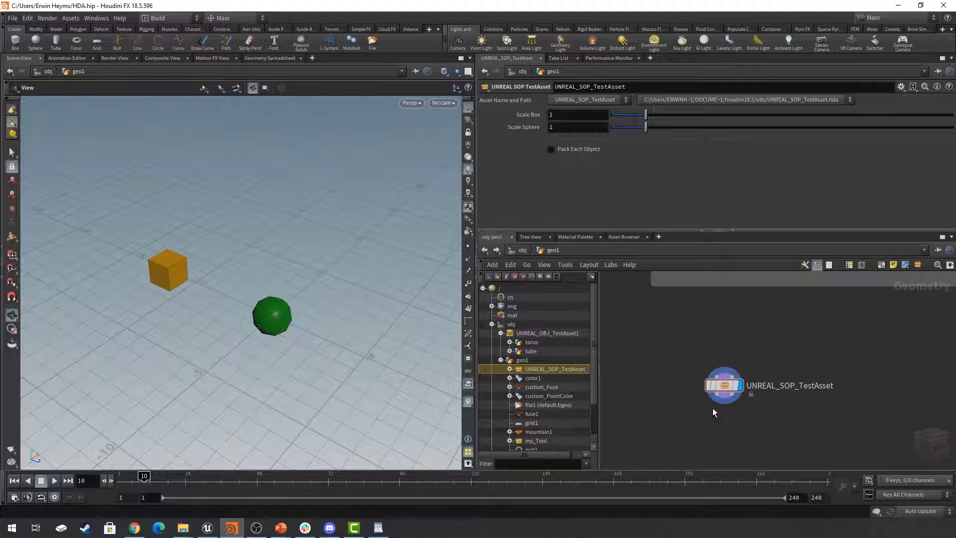
- Dive into UNREAL_SOP_TestAsset and inspect the first two geometry branches and the output0 node below merge1
double_click(727, 387)
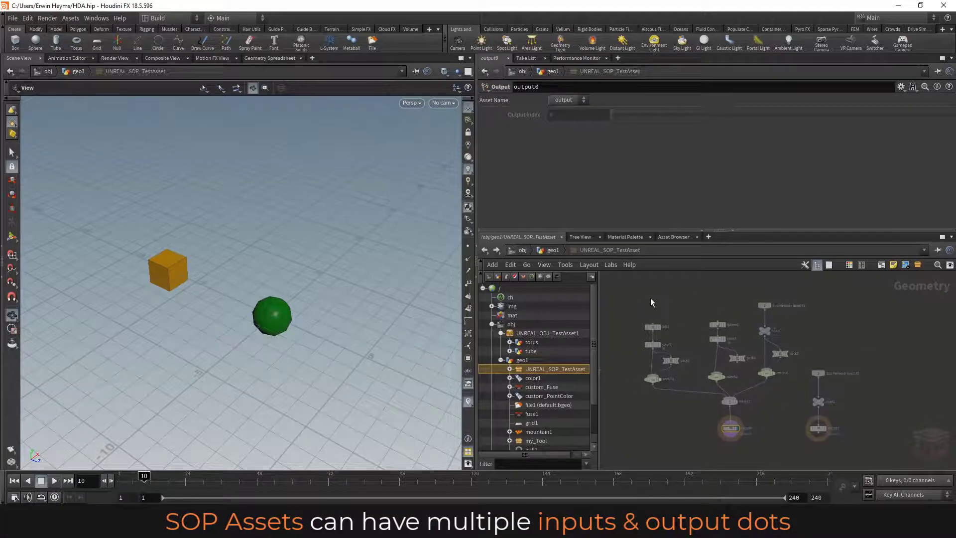
drag(679, 335, 744, 388)
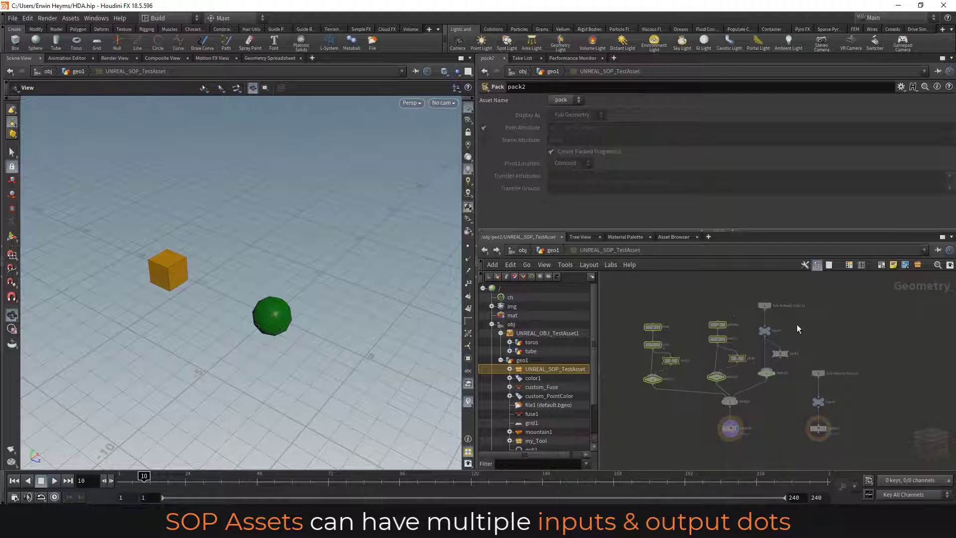
middle_drag(797, 324, 763, 320)
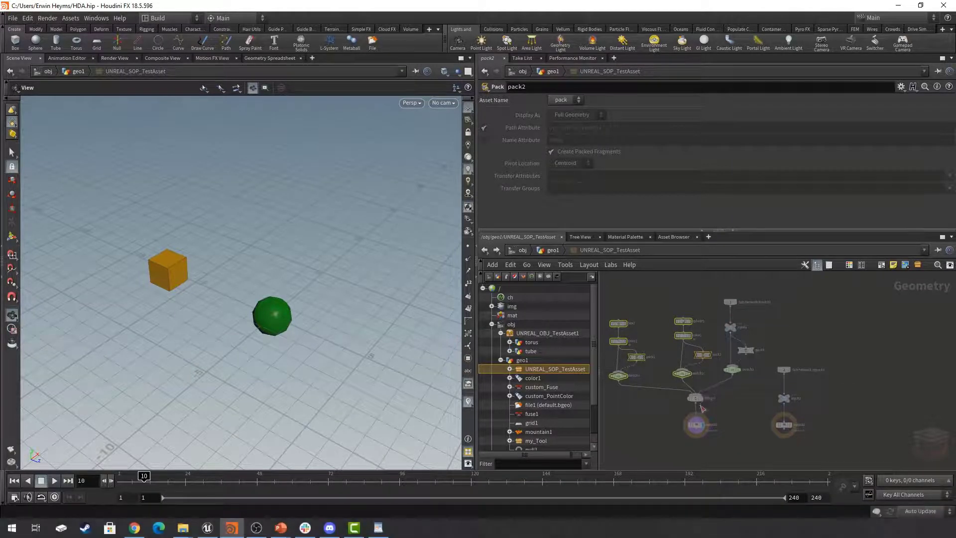
scroll(701, 426, up, 5)
drag(780, 393, 670, 452)
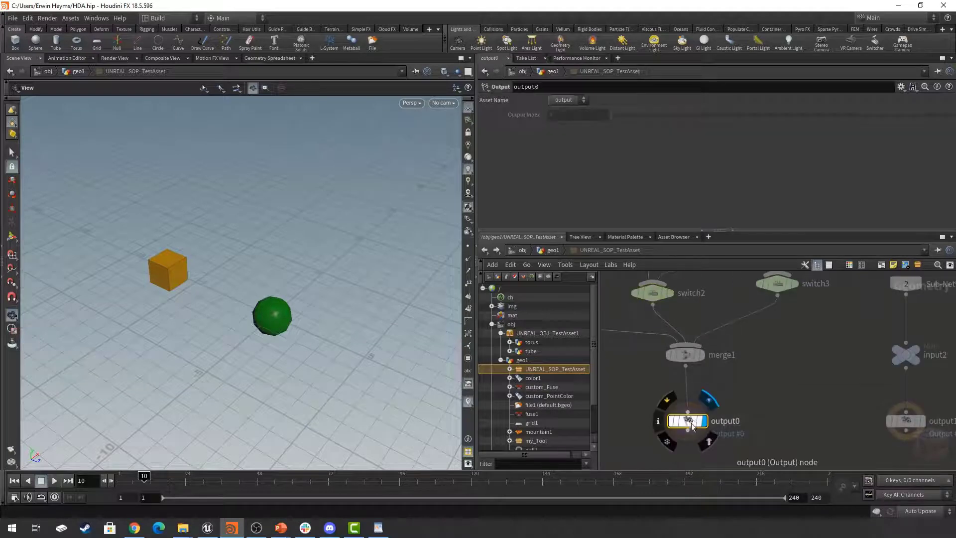
- Inspect the separate second-input branch, and compare it with the input and output connectors on UNREAL_SOP_TestAsset in geo1
scroll(692, 422, down, 4)
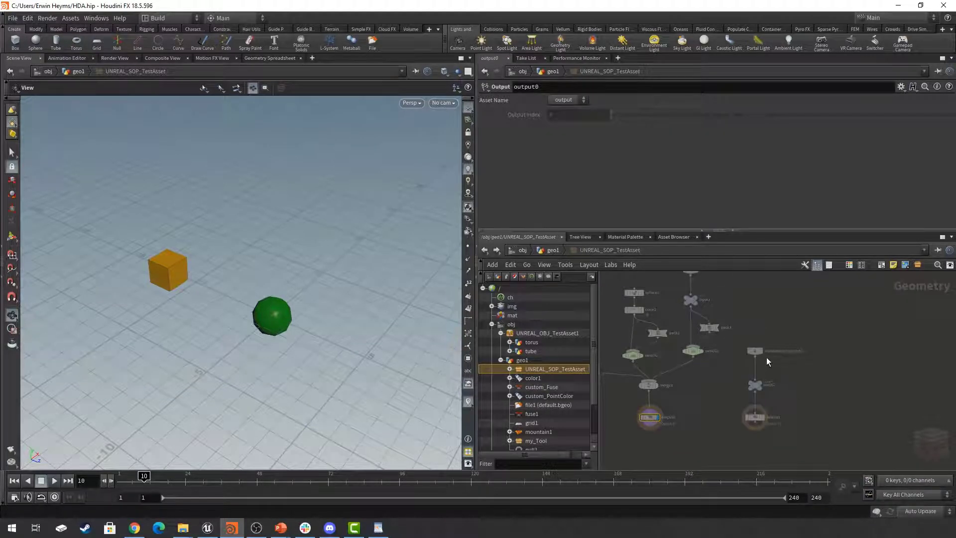
drag(786, 338, 741, 368)
click(552, 253)
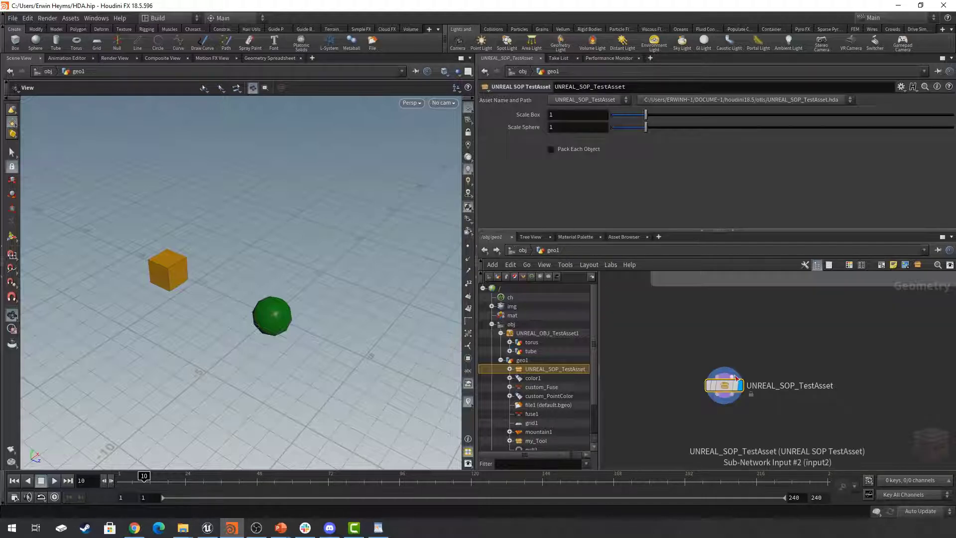
scroll(735, 379, up, 2)
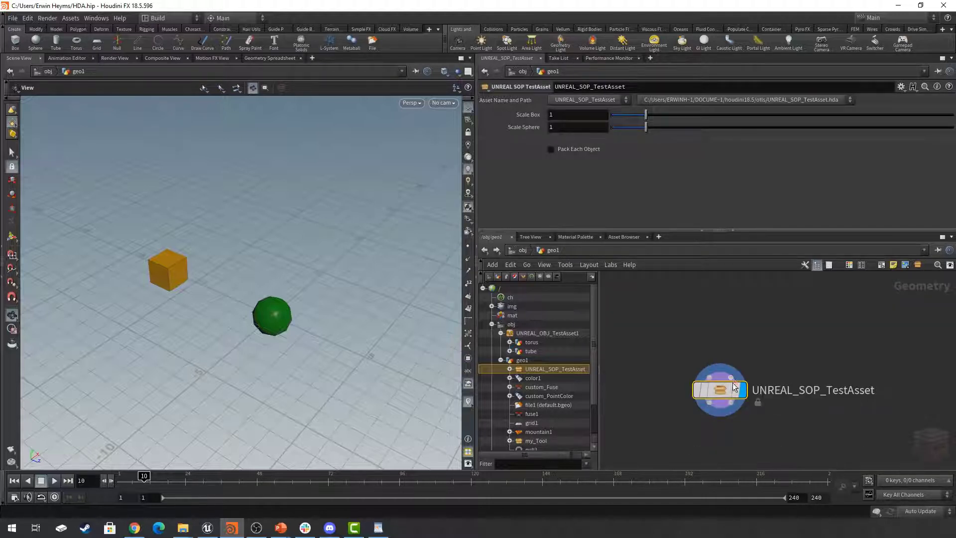
mouse_move(732, 404)
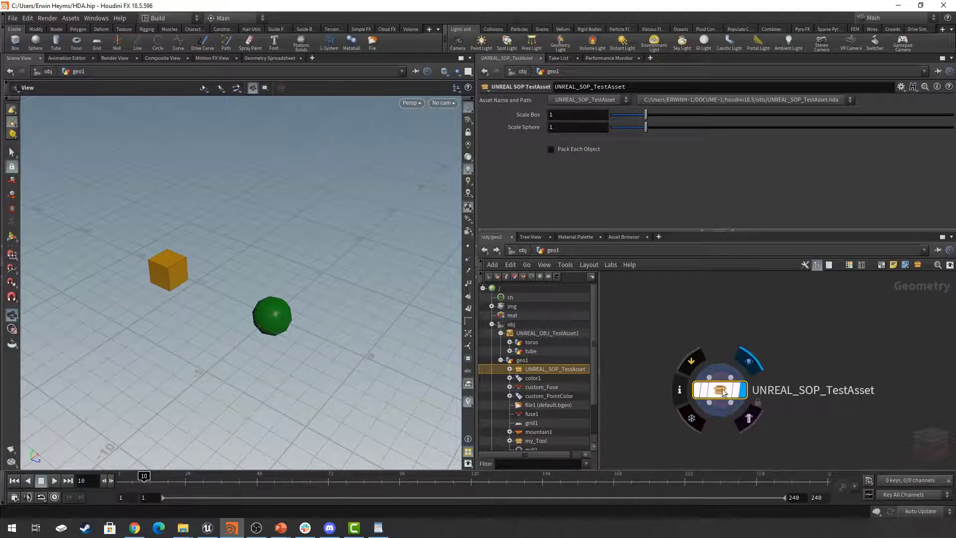
- Revisit the contents of UNREAL_SOP_TestAsset, examine merge1 where the switch branches combine, and return to geo1
double_click(735, 394)
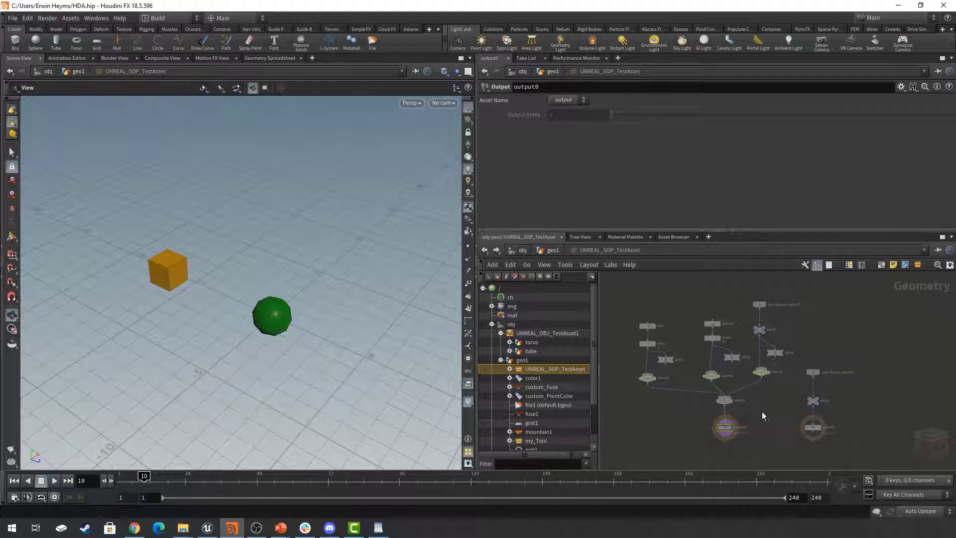
click(553, 250)
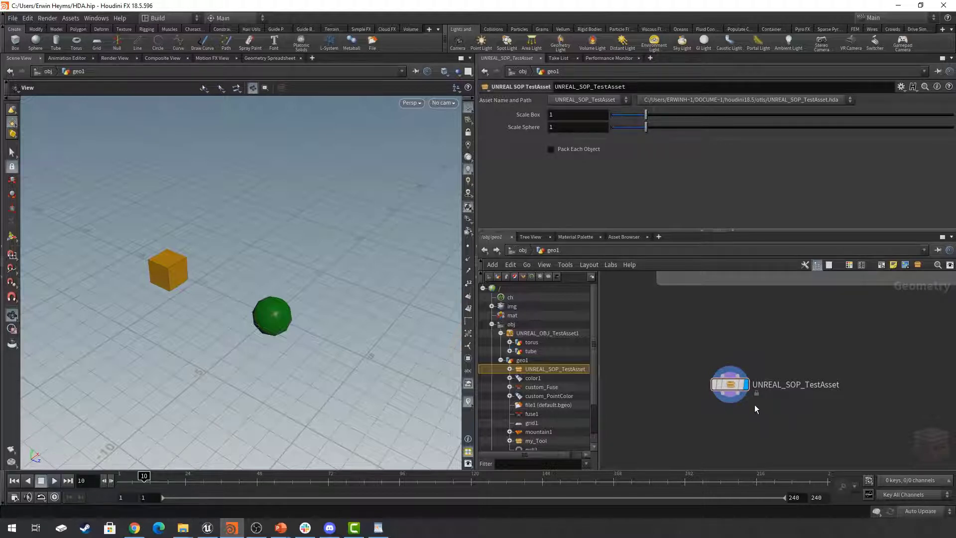
mouse_move(733, 388)
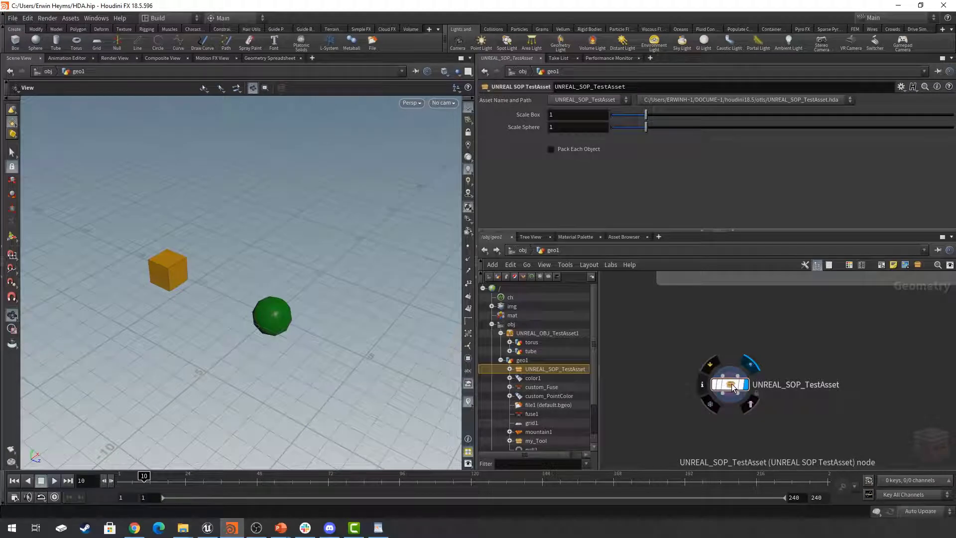
double_click(733, 387)
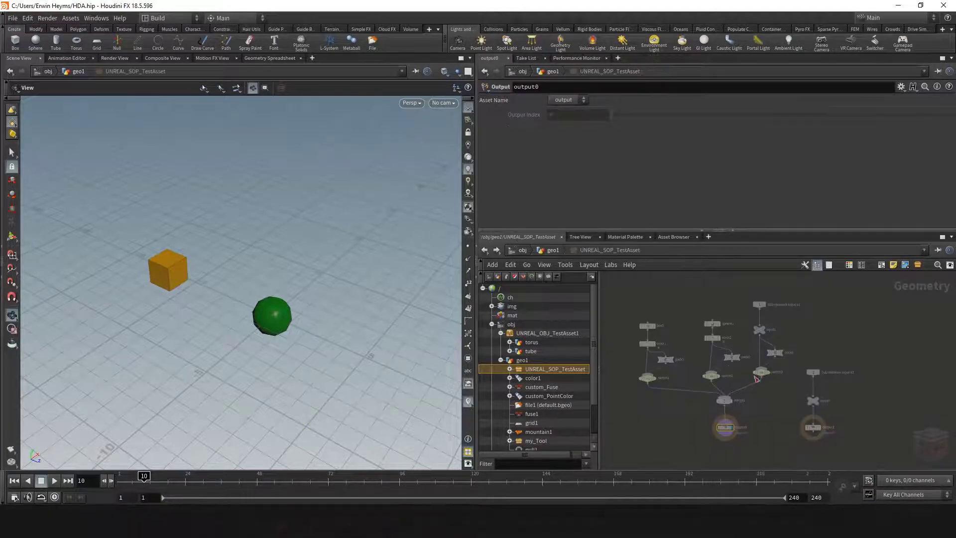
click(725, 400)
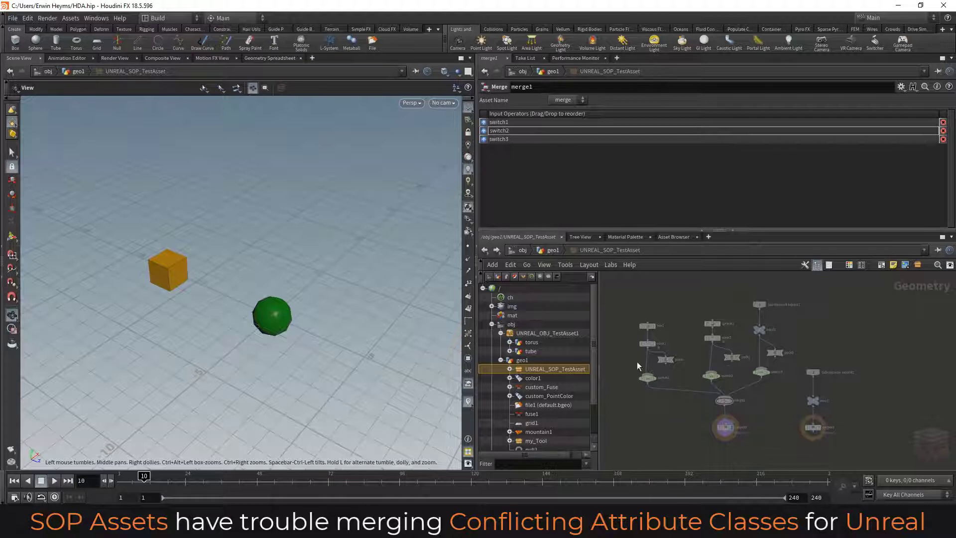
click(554, 250)
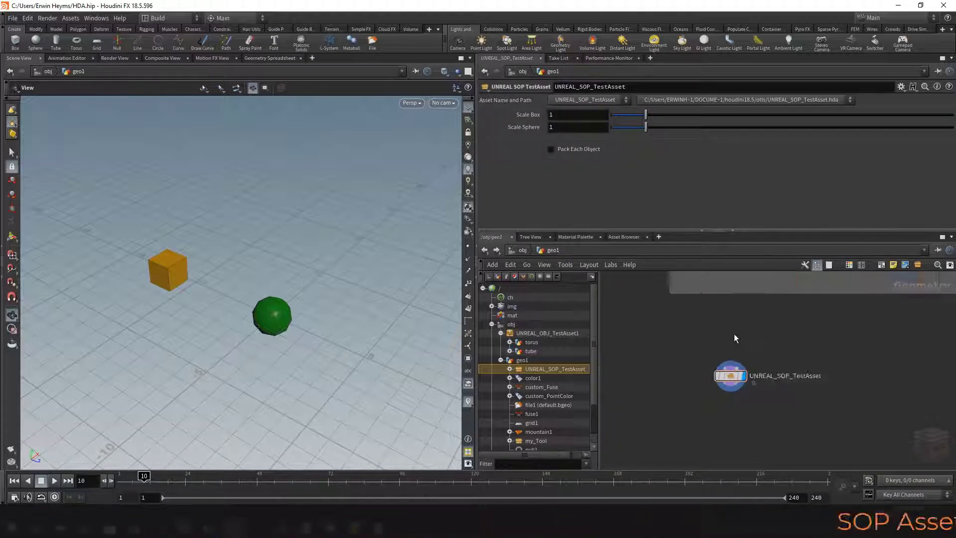
- Return to the object level, dive into UNREAL_OBJ_TestAsset1 and allow editing of its contents
click(522, 250)
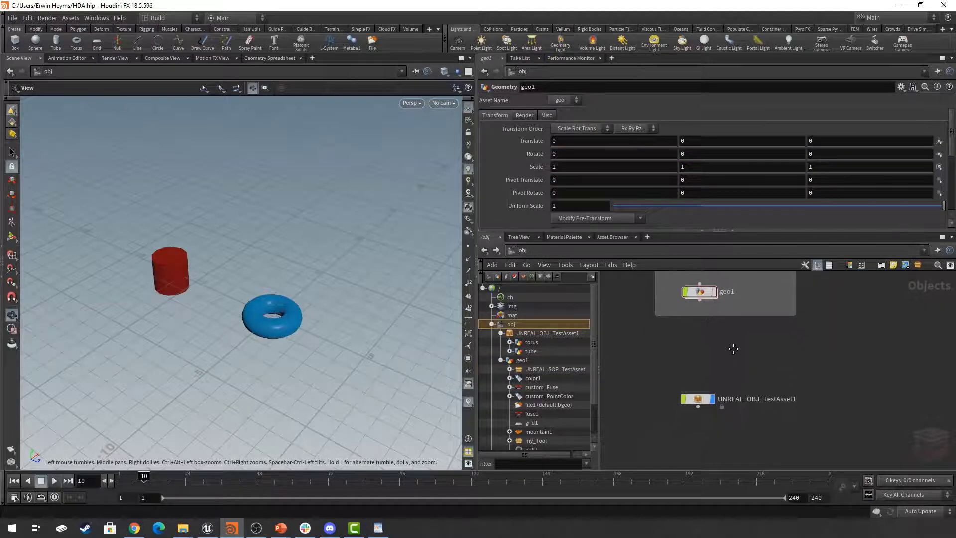
double_click(704, 367)
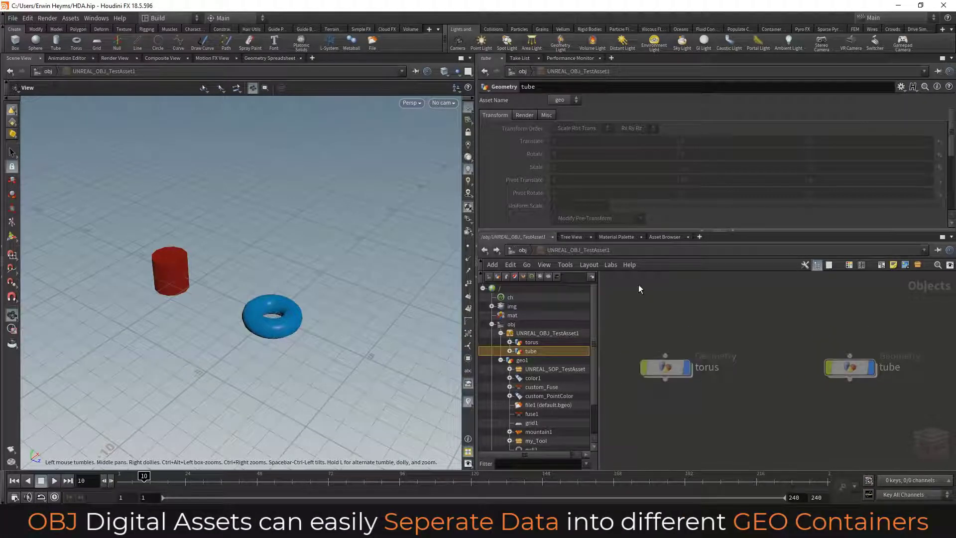
right_click(581, 250)
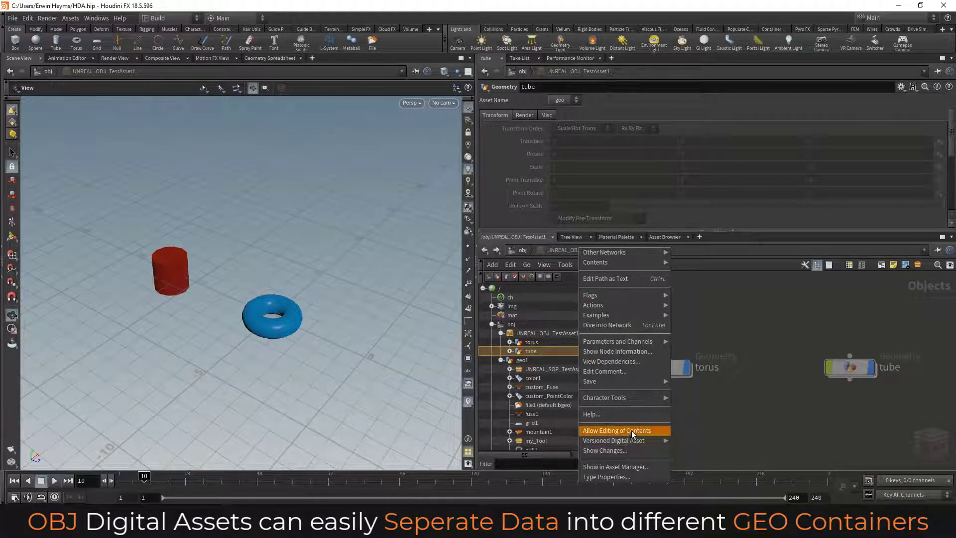
click(632, 436)
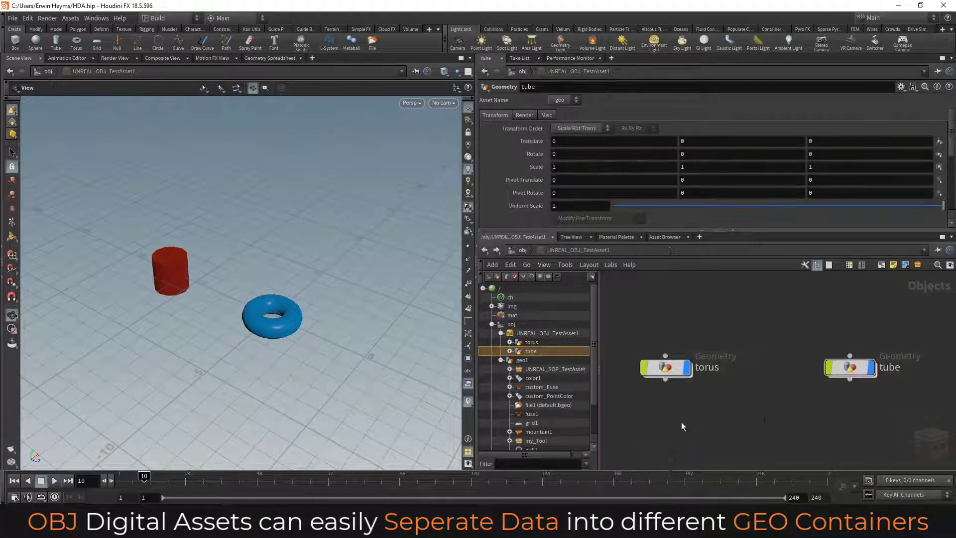
- Toggle the display of the torus and tube containers off and on, one after the other
click(688, 371)
click(689, 371)
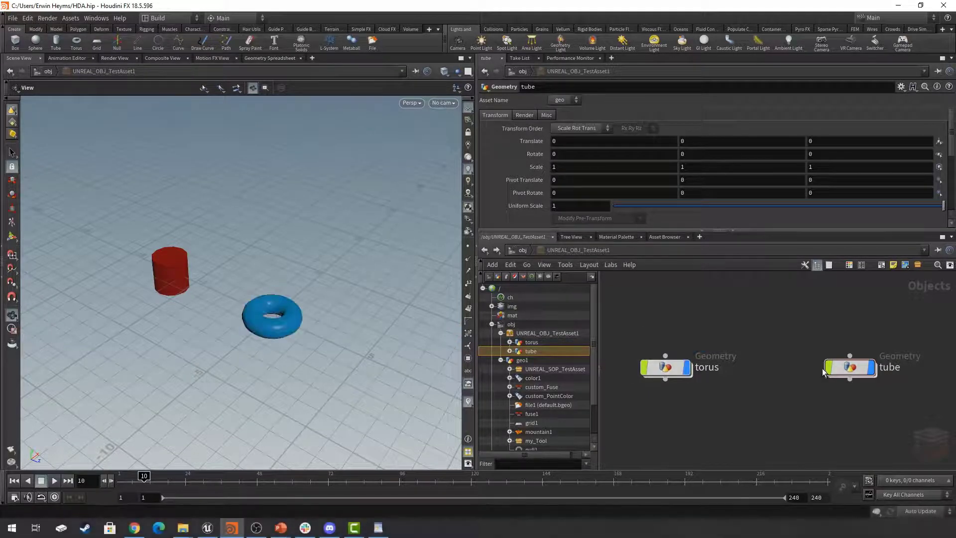
click(872, 371)
click(873, 371)
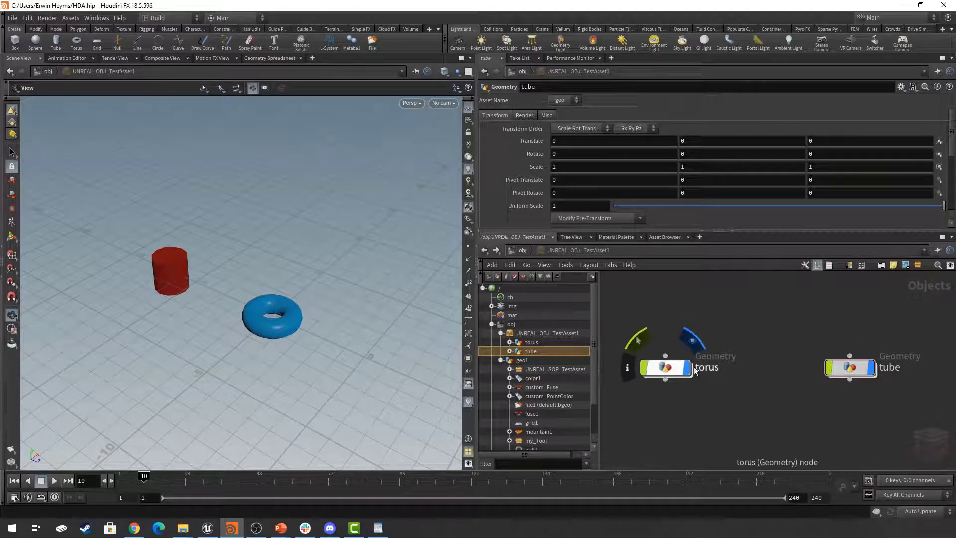
- Dive into the torus container, inspect its node chain down to output0, and return to UNREAL_OBJ_TestAsset1
double_click(665, 368)
click(694, 381)
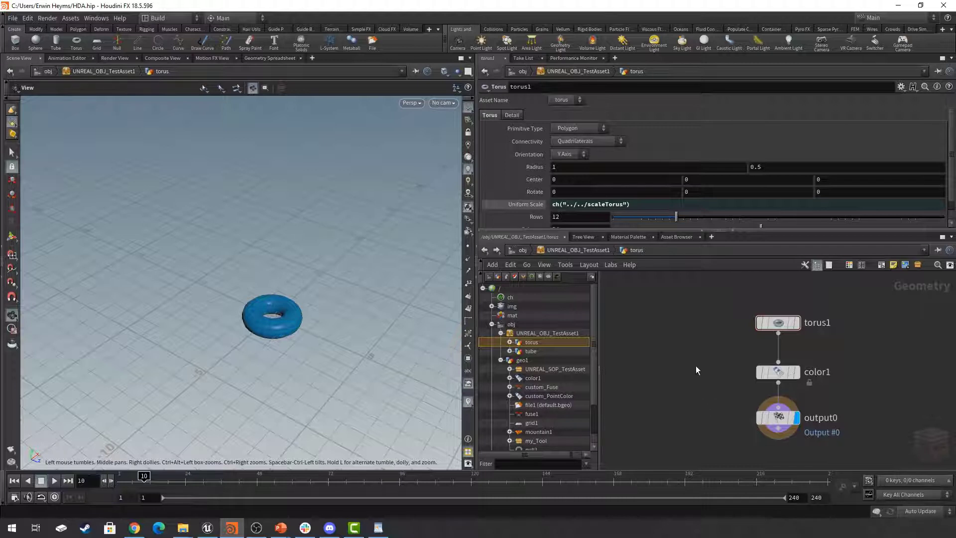
scroll(695, 365, down, 3)
key(u)
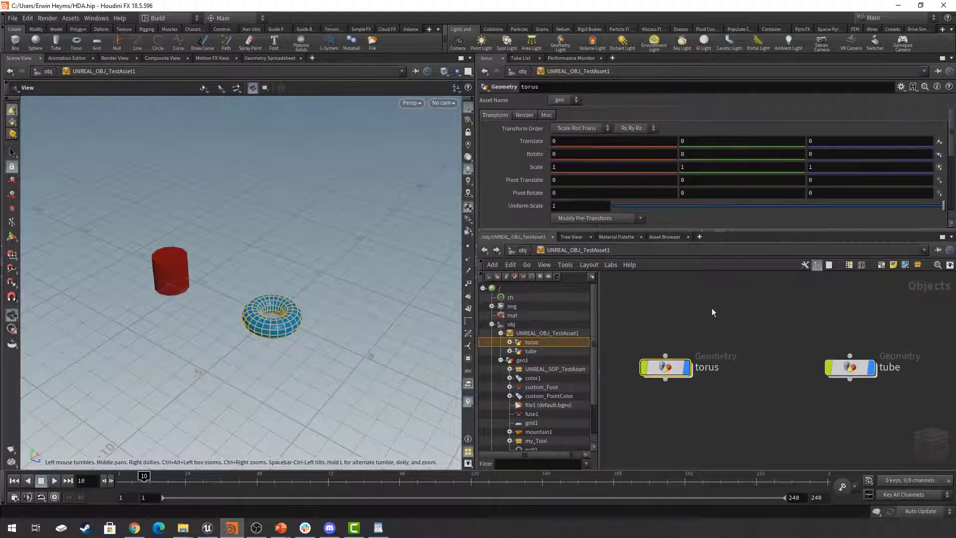
- Select the torus and tube containers together, clear the selection, and review them as separate geometry containers
drag(887, 319, 630, 431)
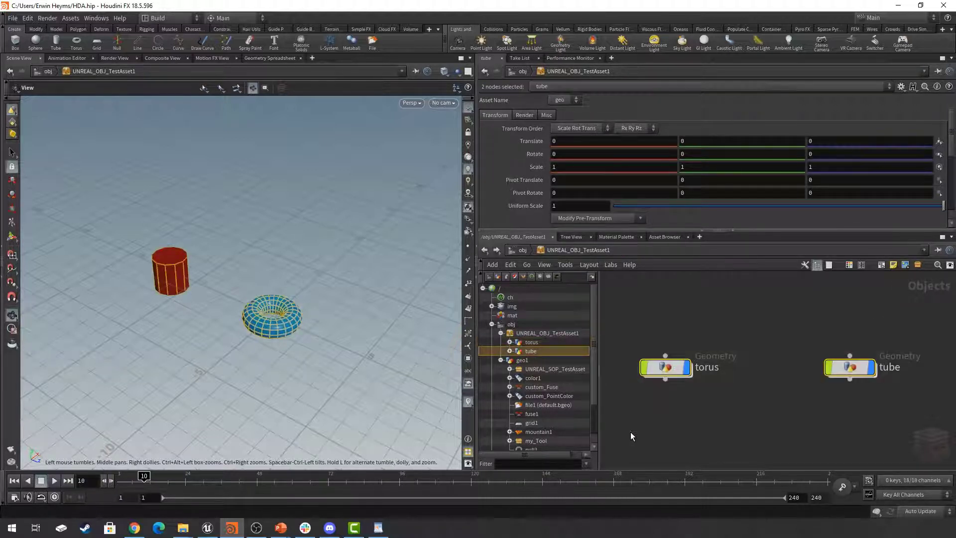
click(710, 424)
scroll(709, 423, down, 3)
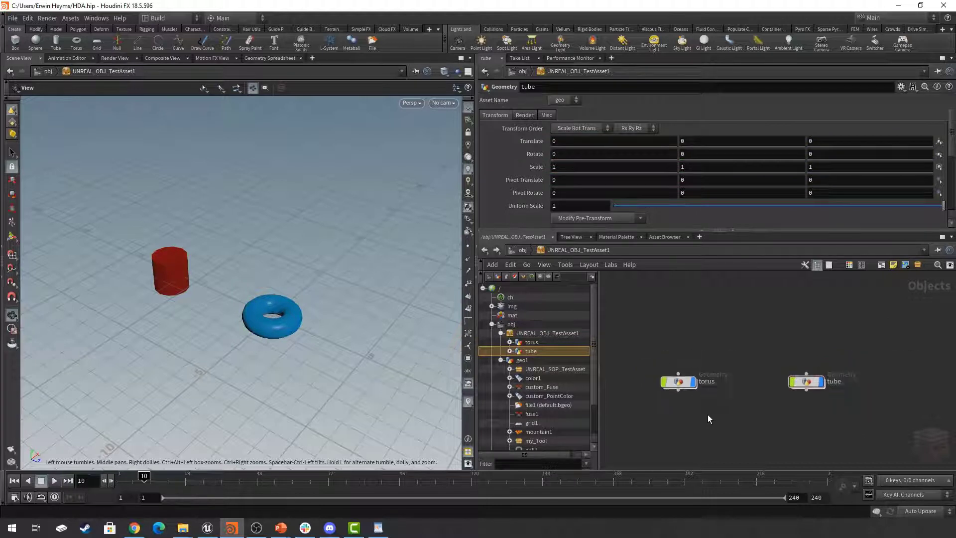
middle_drag(730, 413, 757, 405)
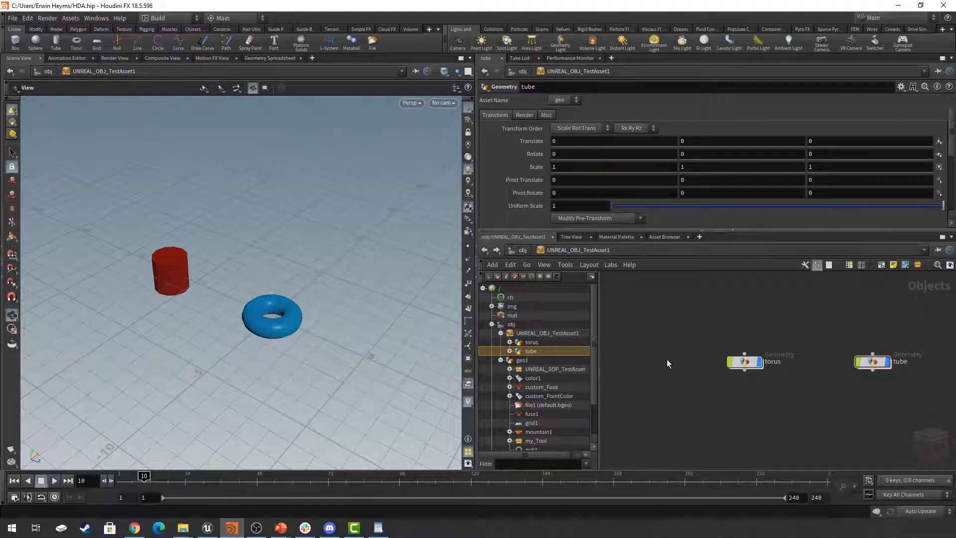
middle_drag(757, 387, 706, 397)
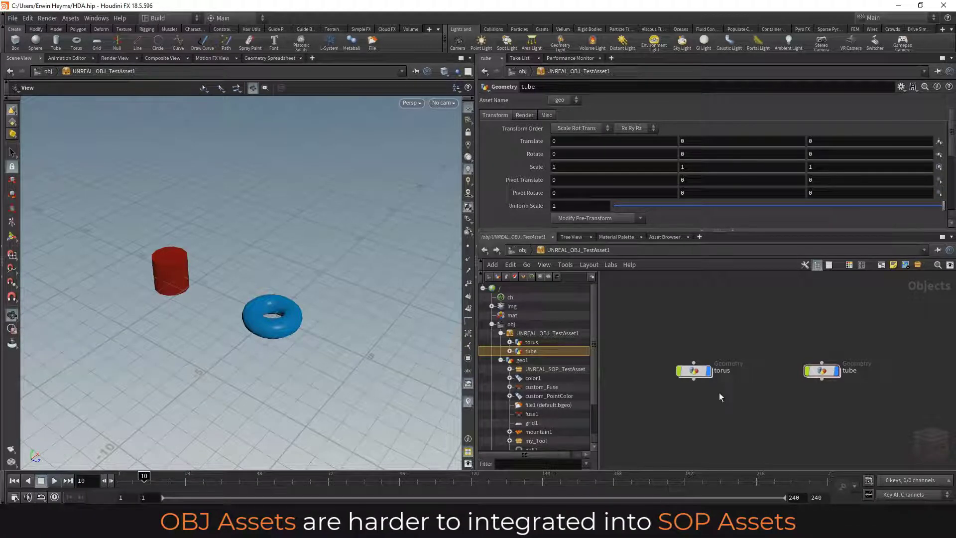
- Return to the object level and review the unlocked UNREAL_OBJ_TestAsset1 alongside the Sop Nodes box containing geo1
click(515, 253)
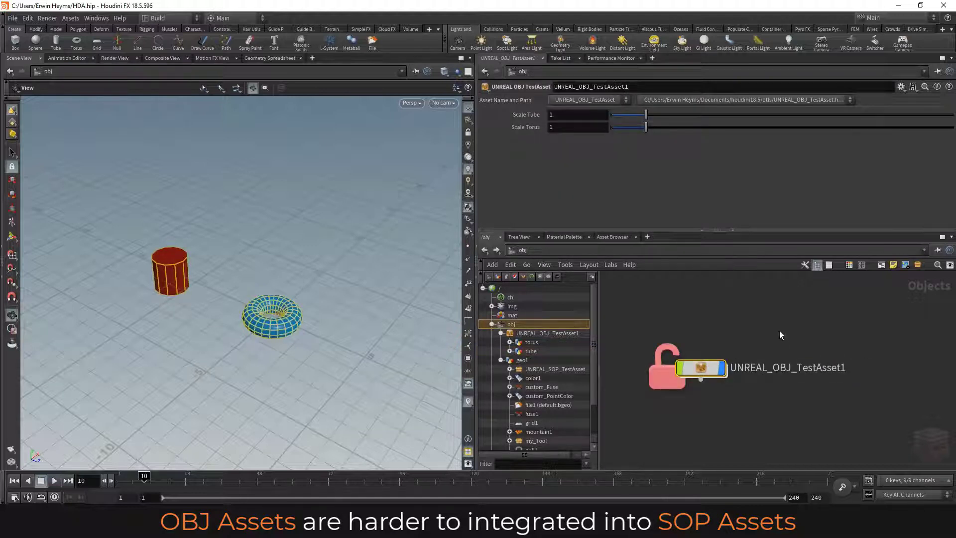
scroll(785, 367, down, 3)
middle_drag(785, 367, 777, 357)
scroll(761, 367, up, 3)
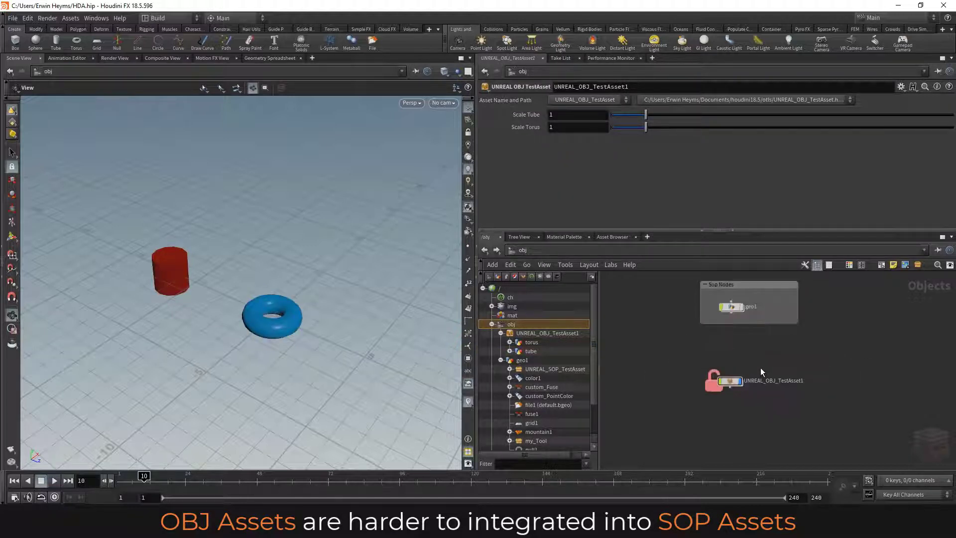
click(731, 381)
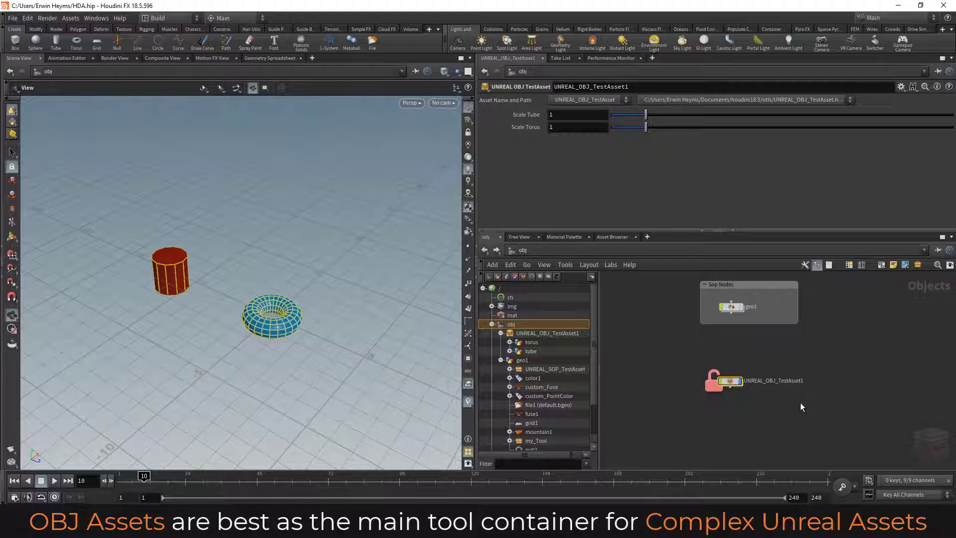
click(820, 393)
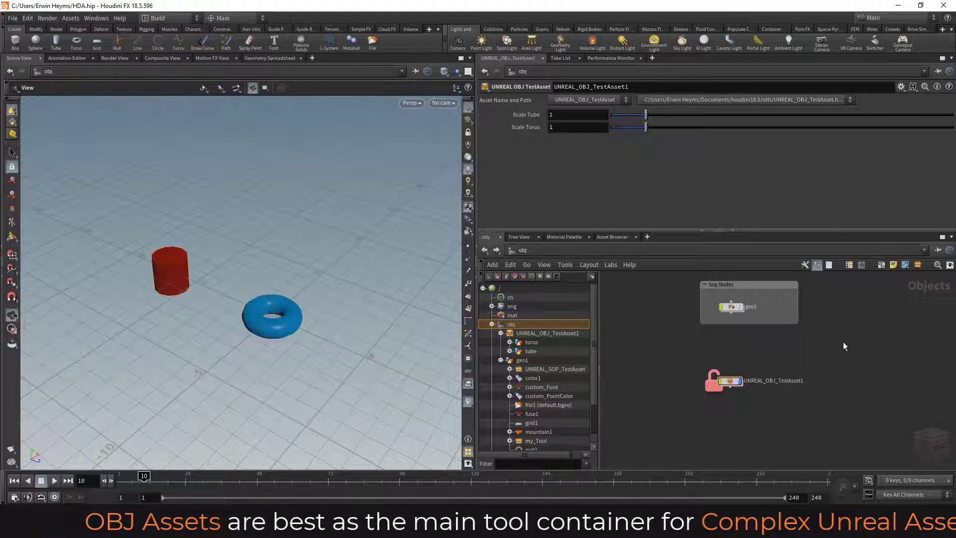
middle_drag(838, 333, 825, 364)
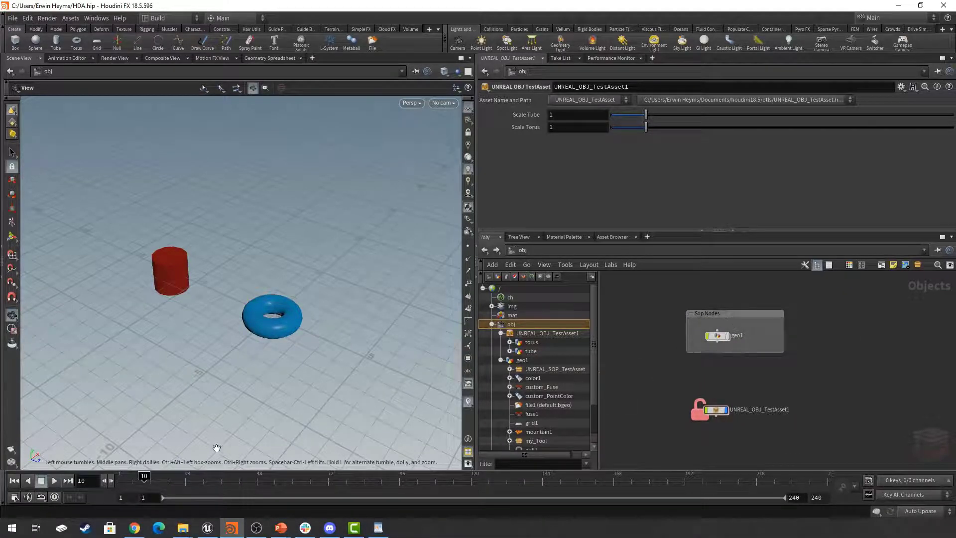
- Switch to Unreal Editor and move UNREAL_OBJ_TestAsset farther away from the box and sphere asset
click(207, 528)
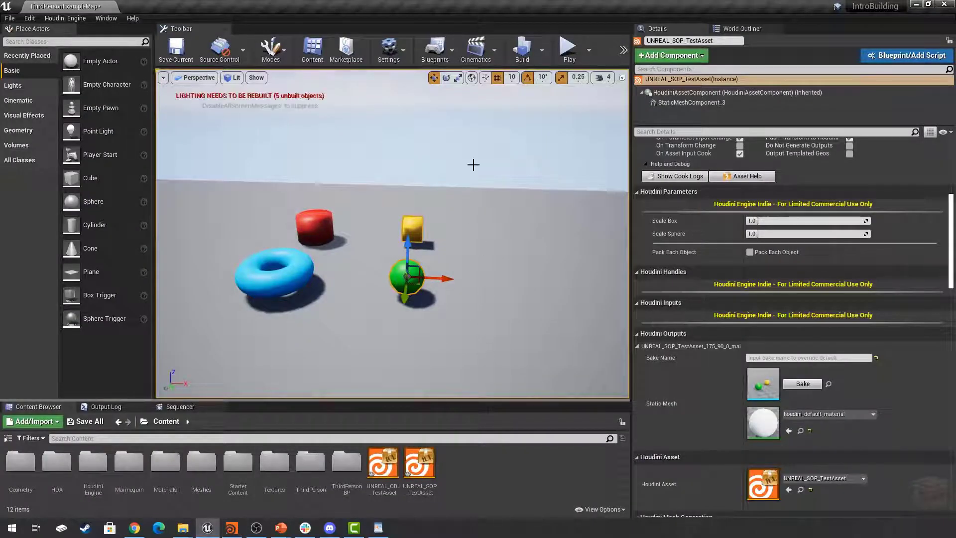
click(473, 164)
right_drag(497, 284, 464, 293)
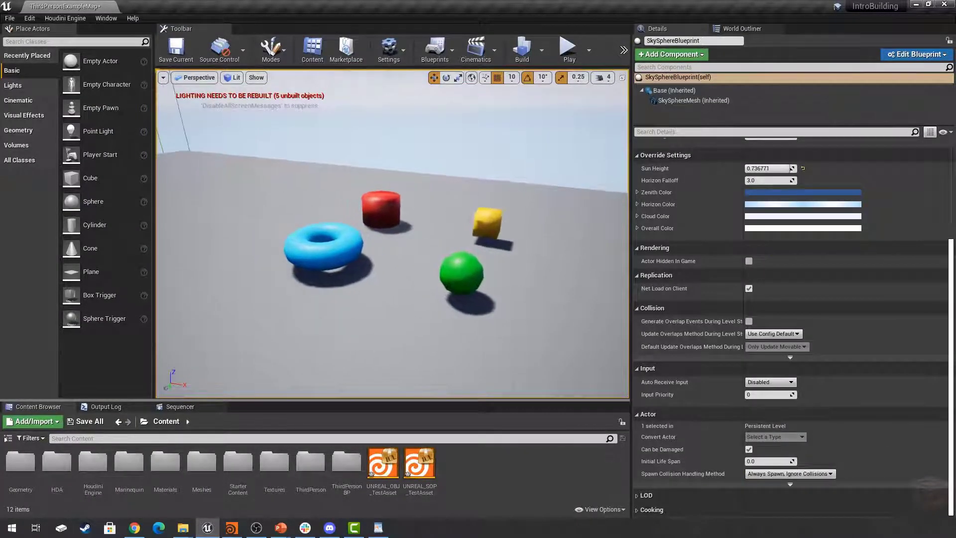
click(468, 274)
click(327, 249)
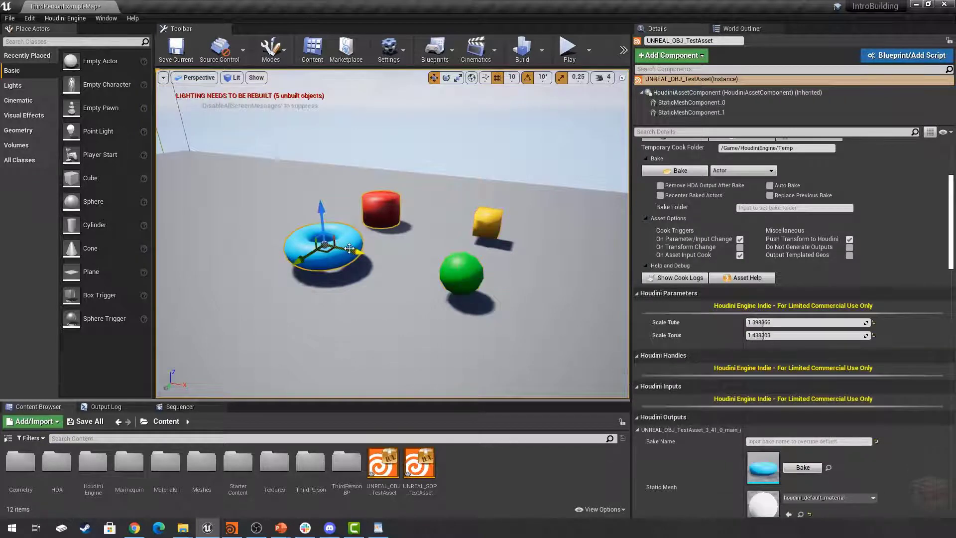
drag(356, 249, 318, 255)
- Shift UNREAL_SOP_TestAsset slightly across the floor, deselect it, and reframe both assets
click(451, 277)
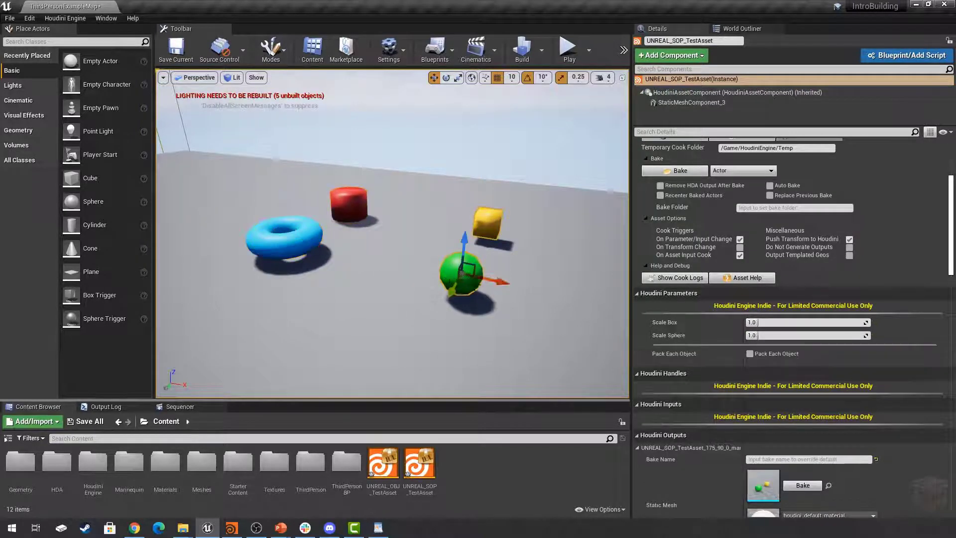
drag(470, 282, 470, 284)
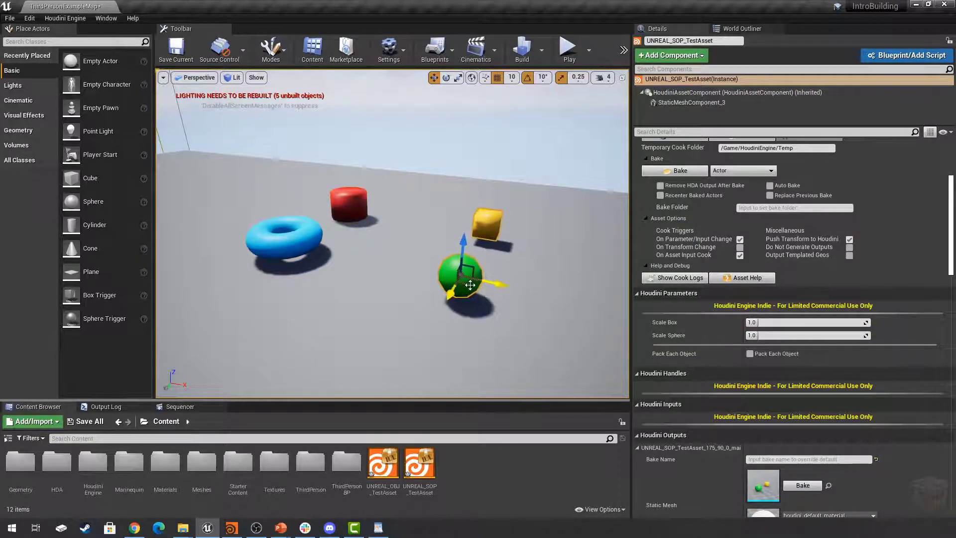
click(529, 158)
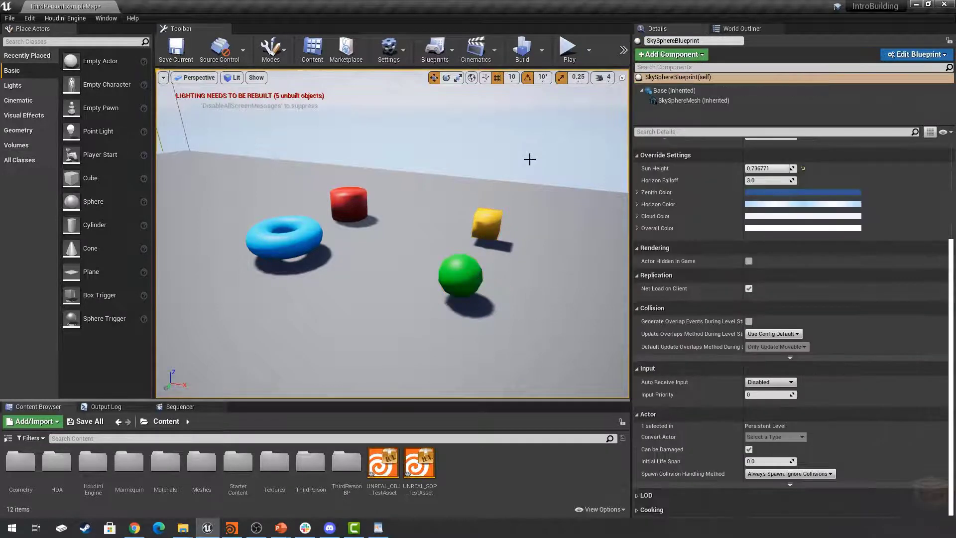
right_drag(533, 226, 505, 226)
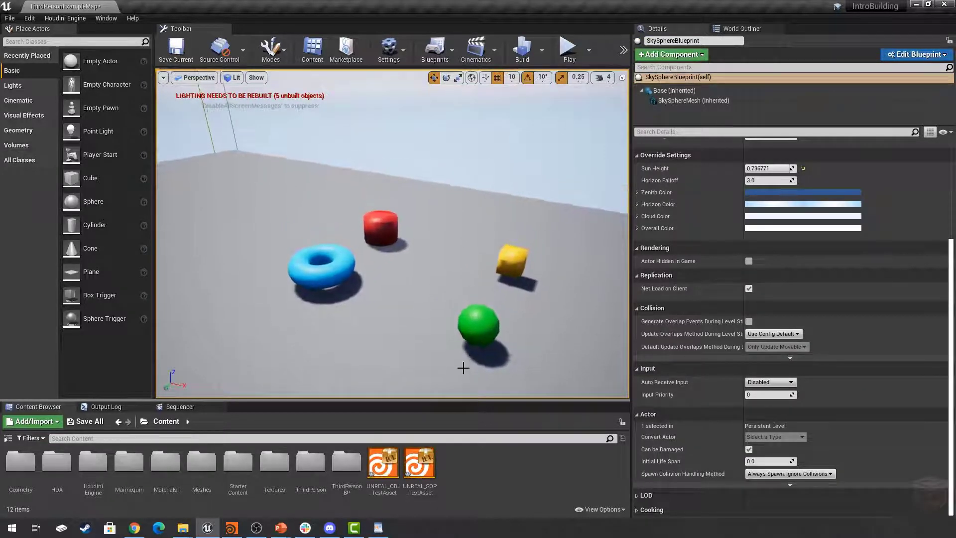
- Select UNREAL_SOP_TestAsset and examine its Houdini parameters and the static mesh listed under Houdini Outputs
click(490, 324)
scroll(723, 358, down, 5)
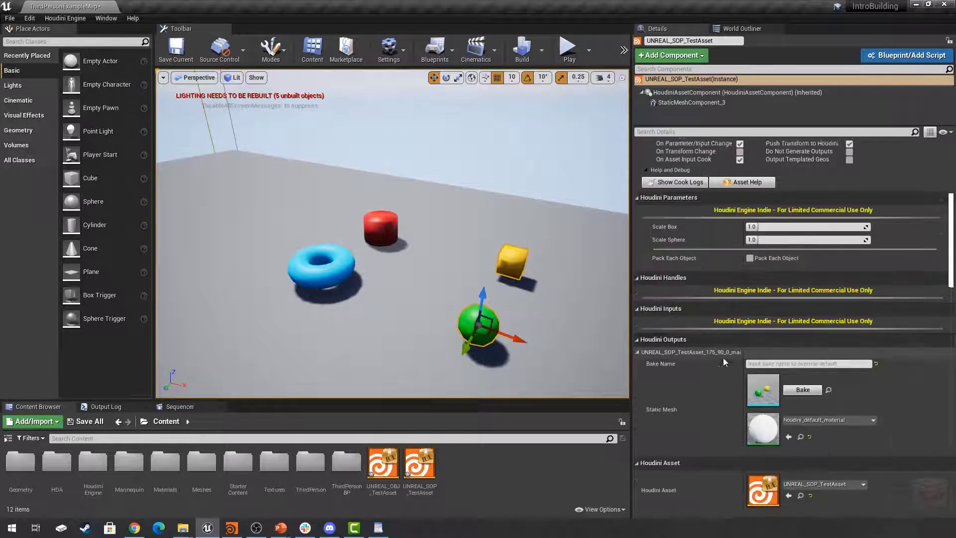
scroll(716, 358, up, 10)
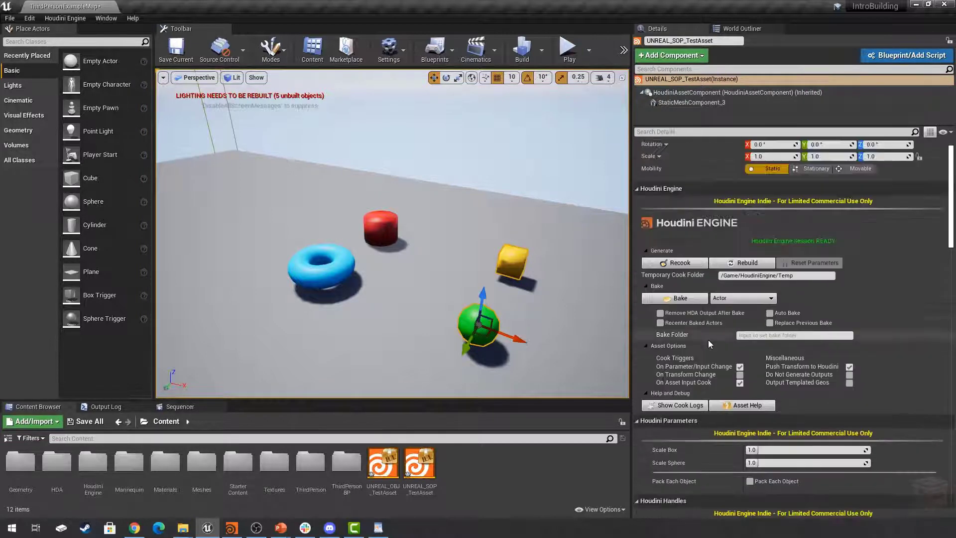
scroll(708, 340, down, 10)
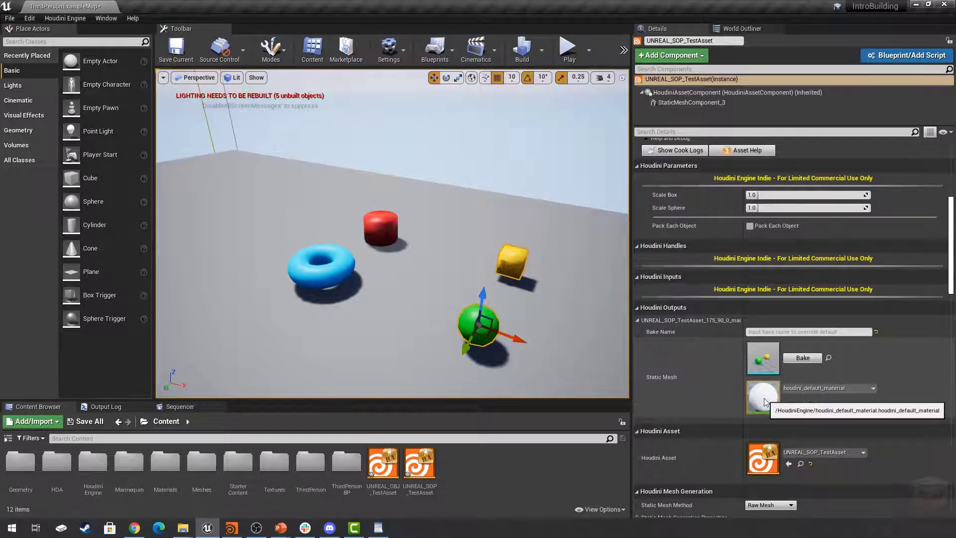
click(637, 308)
click(638, 308)
scroll(668, 352, up, 1)
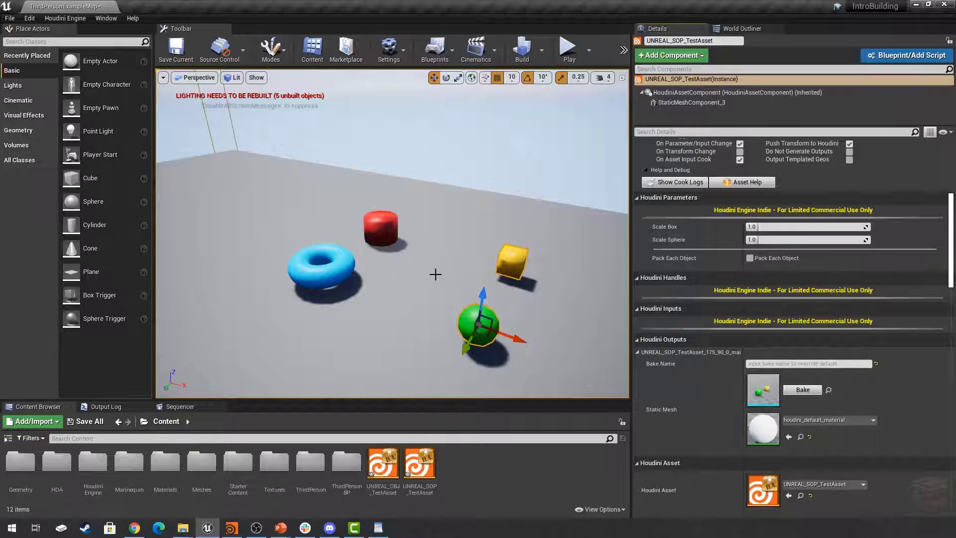
scroll(683, 318, up, 4)
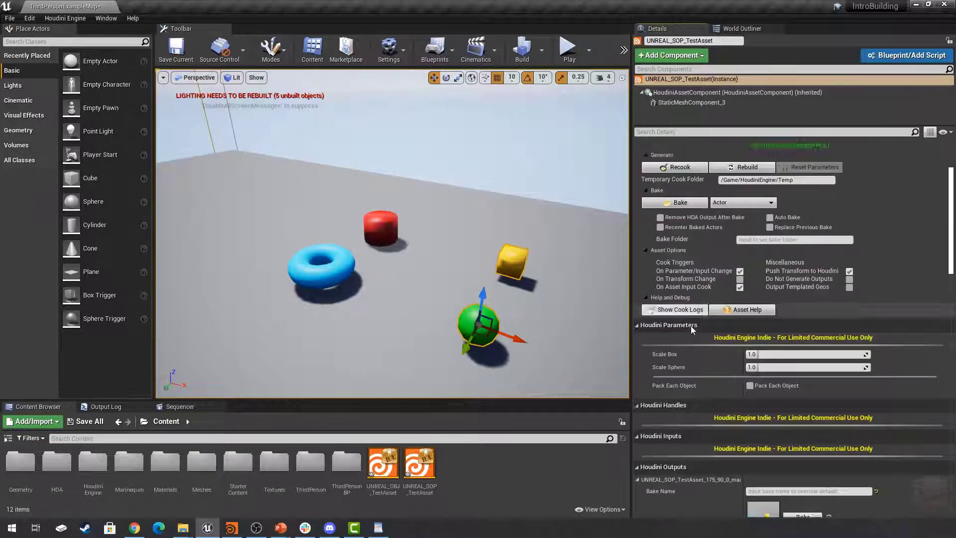
- Select UNREAL_OBJ_TestAsset and examine its Houdini Outputs, StaticMeshComponent_0 and StaticMeshComponent_1
click(347, 261)
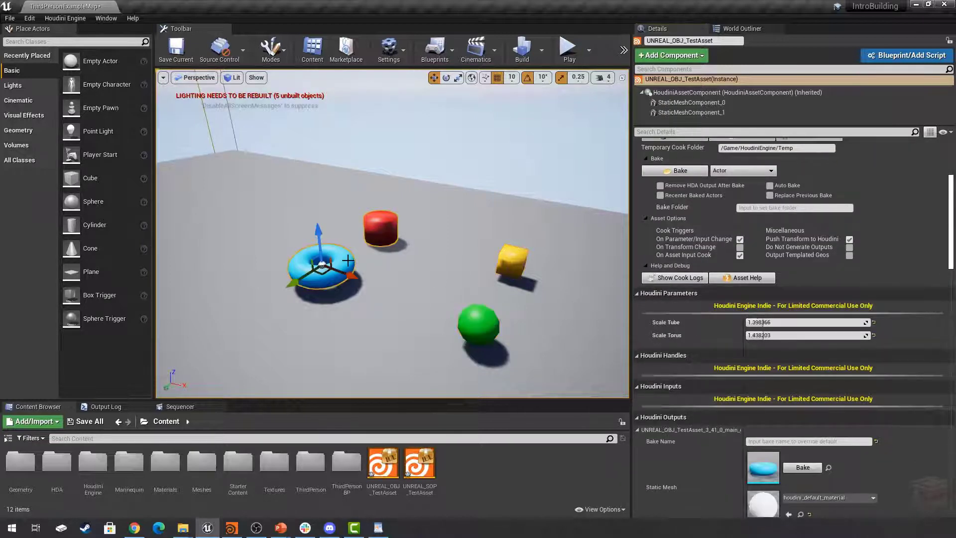
scroll(686, 372, down, 6)
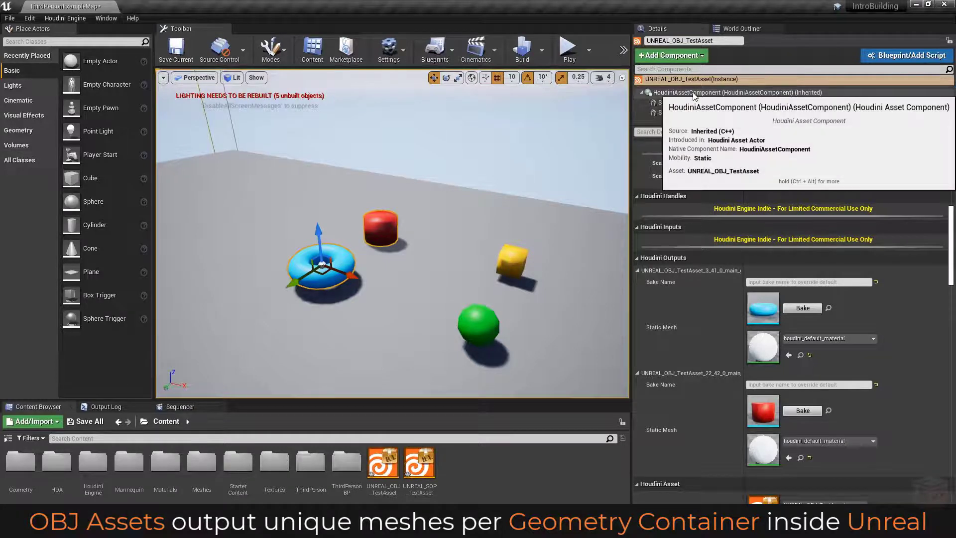
mouse_move(690, 105)
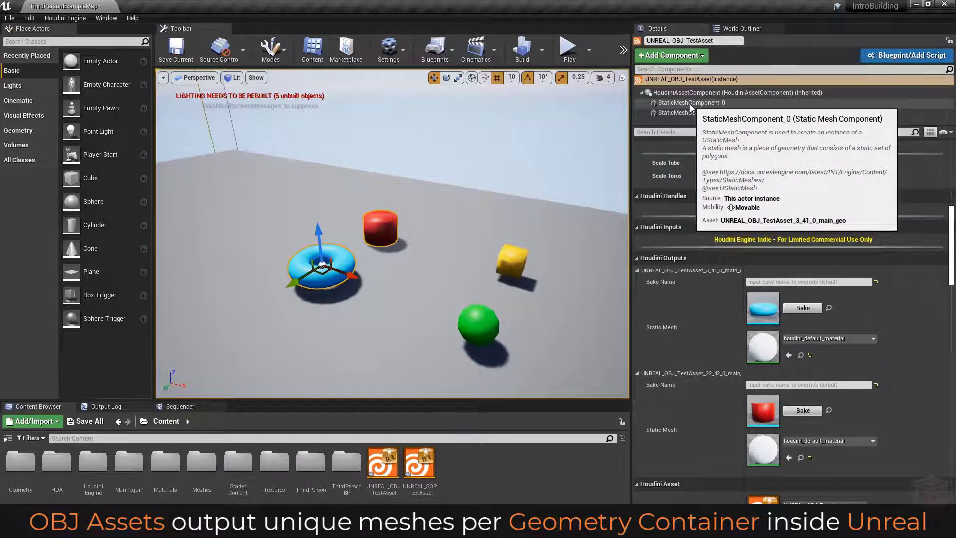
click(690, 104)
click(694, 113)
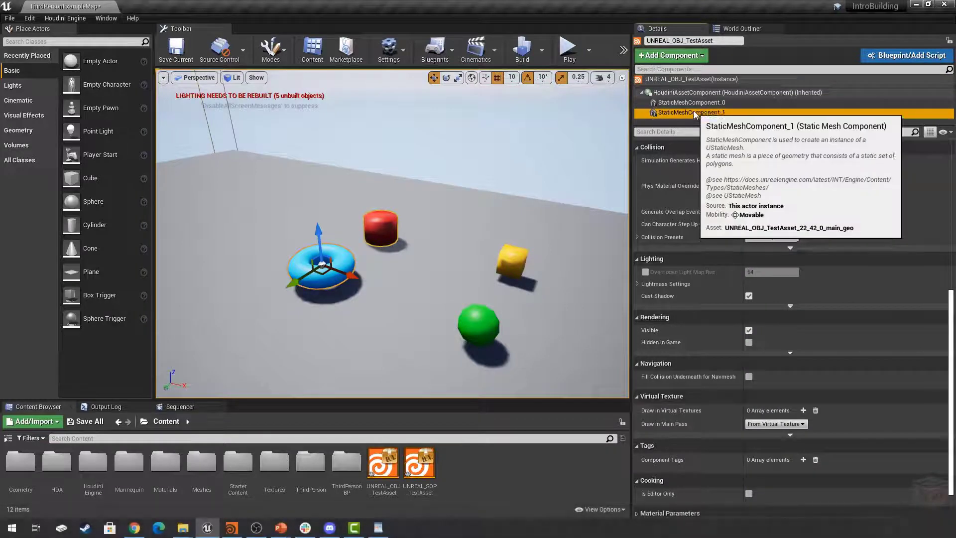
- Nudge StaticMeshComponent_0 and StaticMeshComponent_1 of UNREAL_OBJ_TestAsset separately in the level
click(691, 103)
drag(349, 272, 351, 312)
click(694, 113)
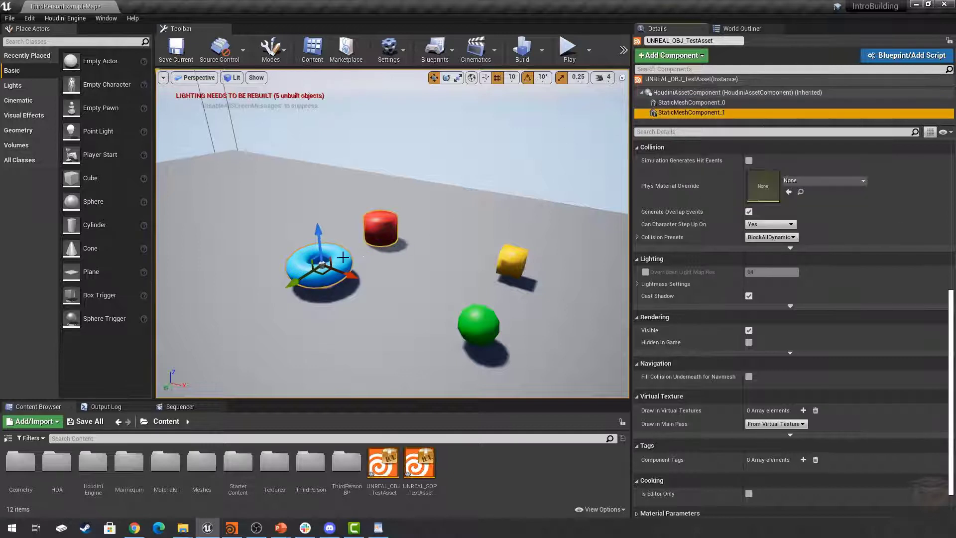
mouse_move(346, 278)
mouse_down()
mouse_move(238, 232)
mouse_move(356, 286)
mouse_move(348, 291)
mouse_up()
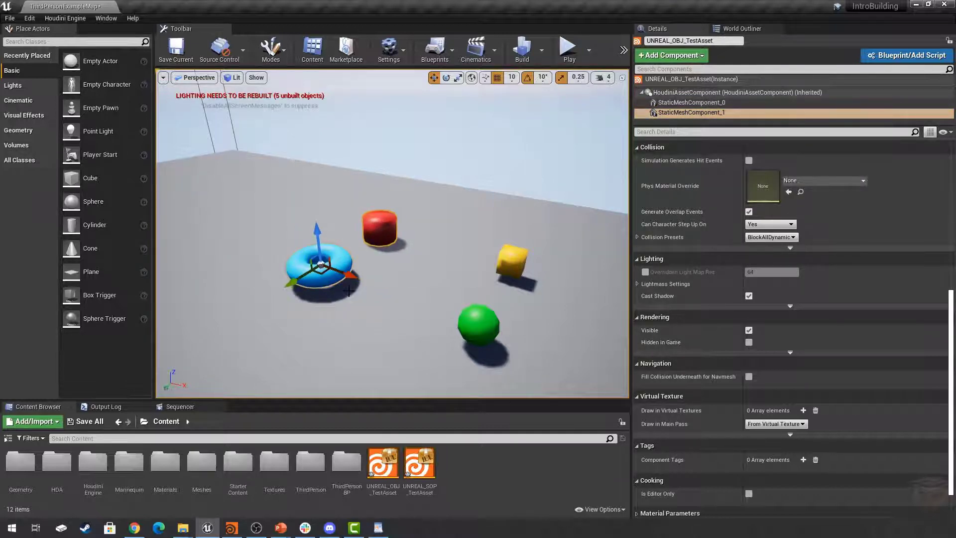
- Select UNREAL_SOP_TestAsset, open its output static mesh in the mesh editor, examine the box and sphere, and close the editor
click(512, 262)
middle_drag(486, 269, 448, 256)
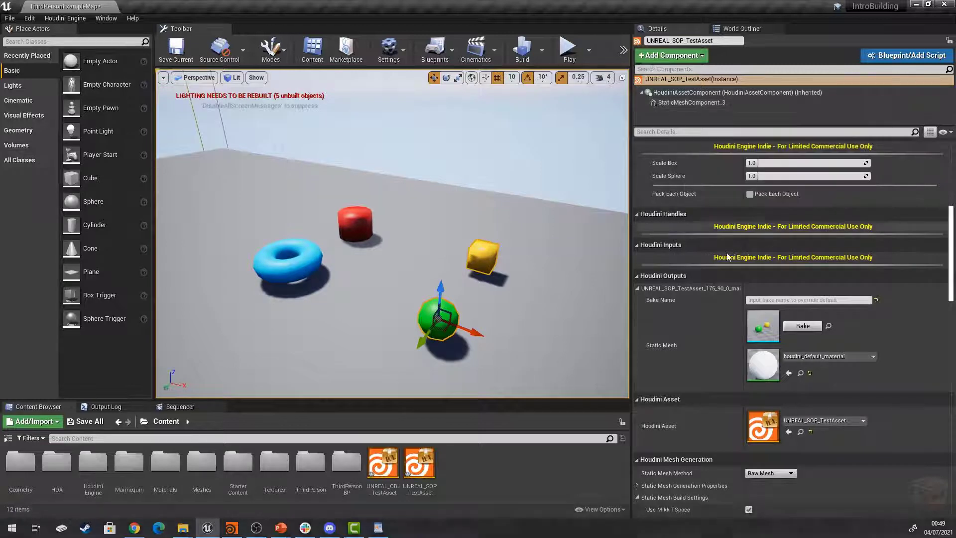
double_click(758, 326)
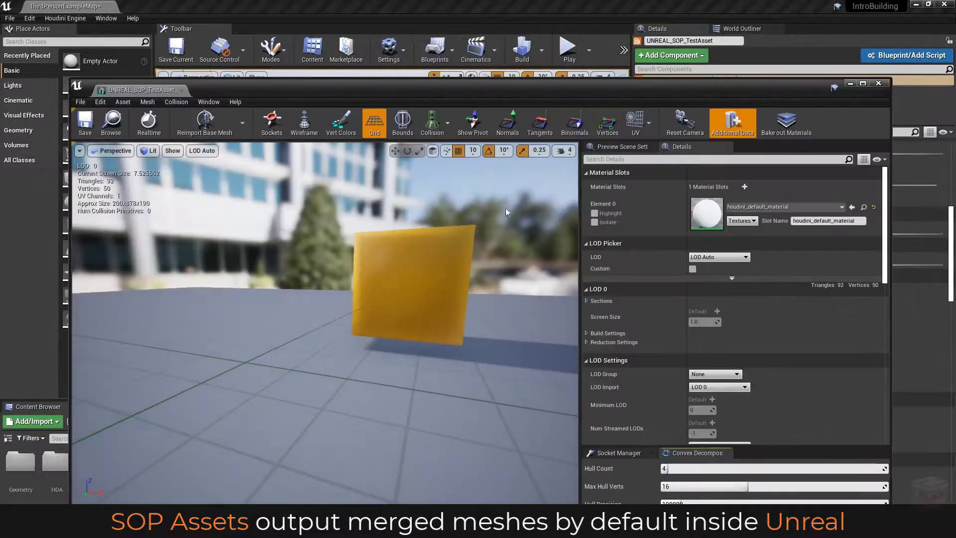
drag(505, 208, 449, 249)
right_drag(448, 249, 433, 299)
right_drag(388, 410, 390, 322)
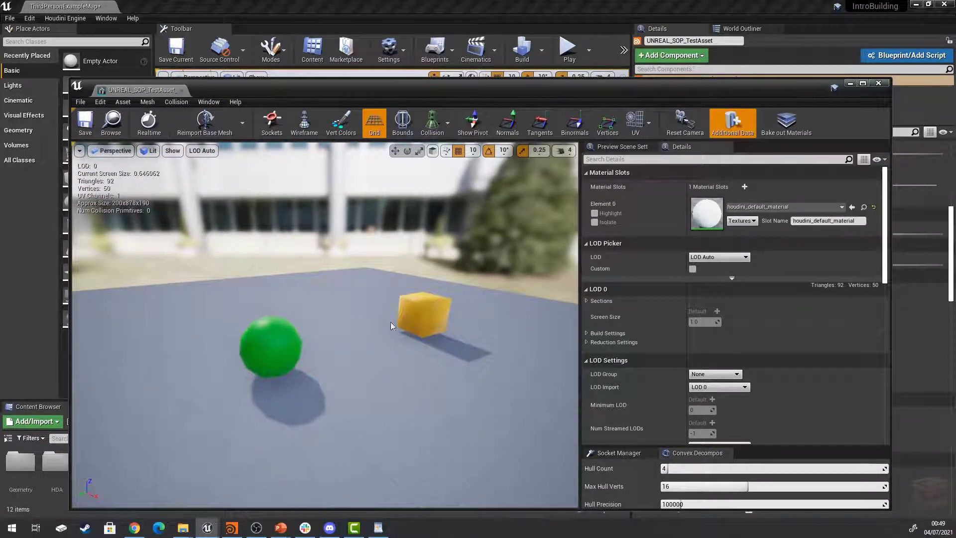
click(882, 83)
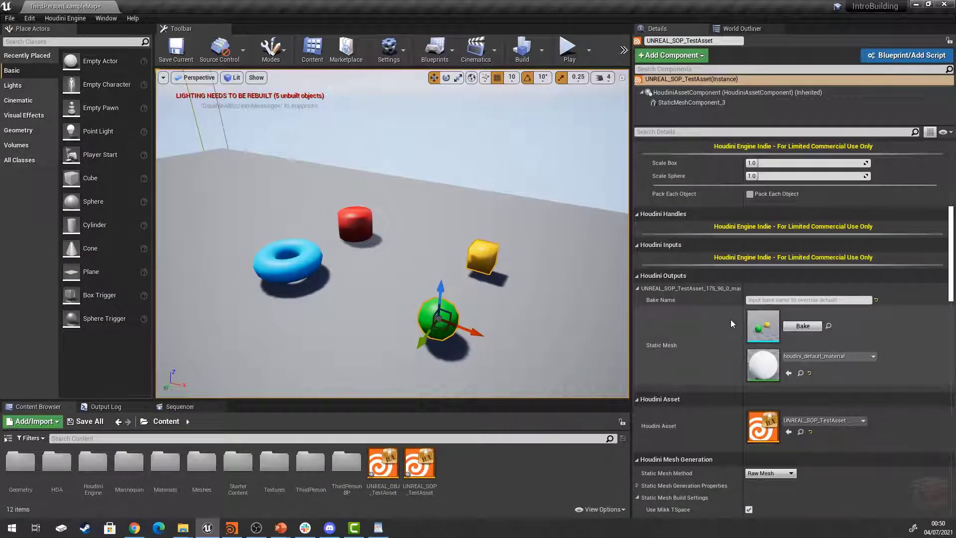
- Move StaticMeshComponent_3 of UNREAL_SOP_TestAsset 20 units along X, switch to the Rotate tool, and review the component's transform and static mesh
scroll(730, 319, up, 2)
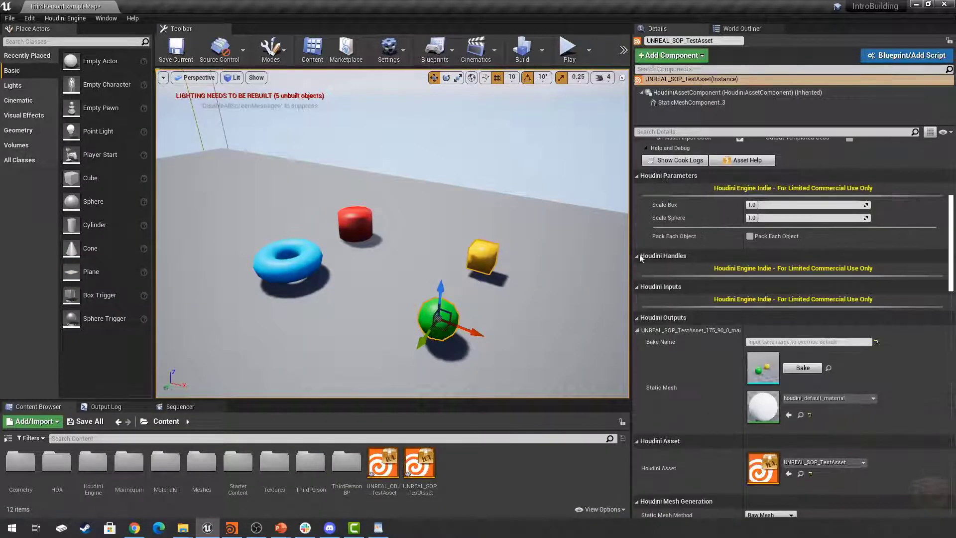
click(697, 104)
drag(469, 332, 488, 352)
key(e)
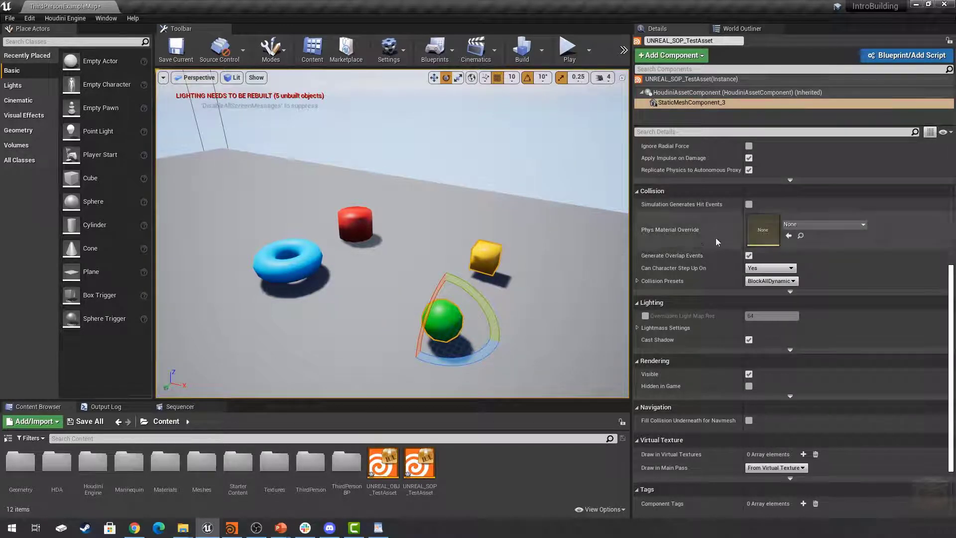
scroll(706, 256, up, 10)
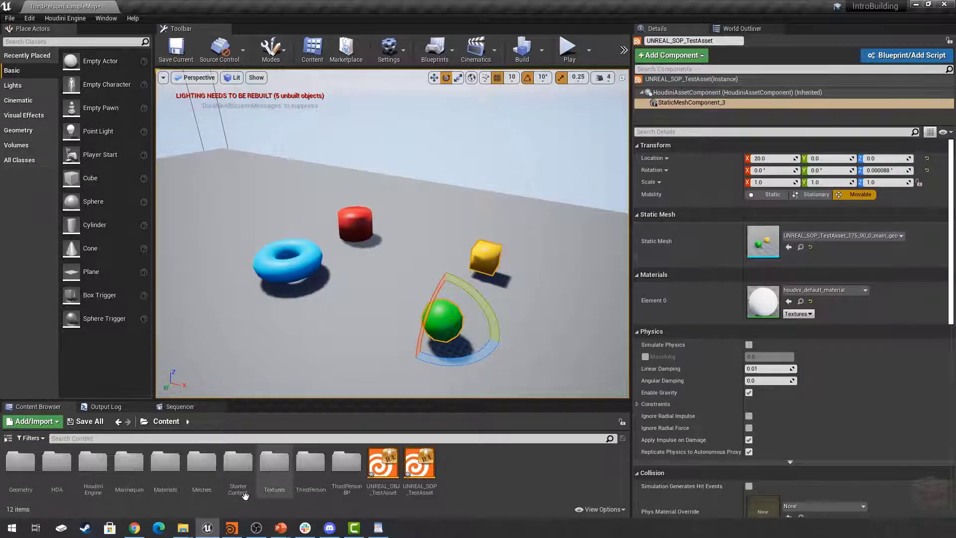
- Switch to Houdini, enter geo1, unlock UNREAL_SOP_TestAsset for editing, and dive into its network
click(232, 528)
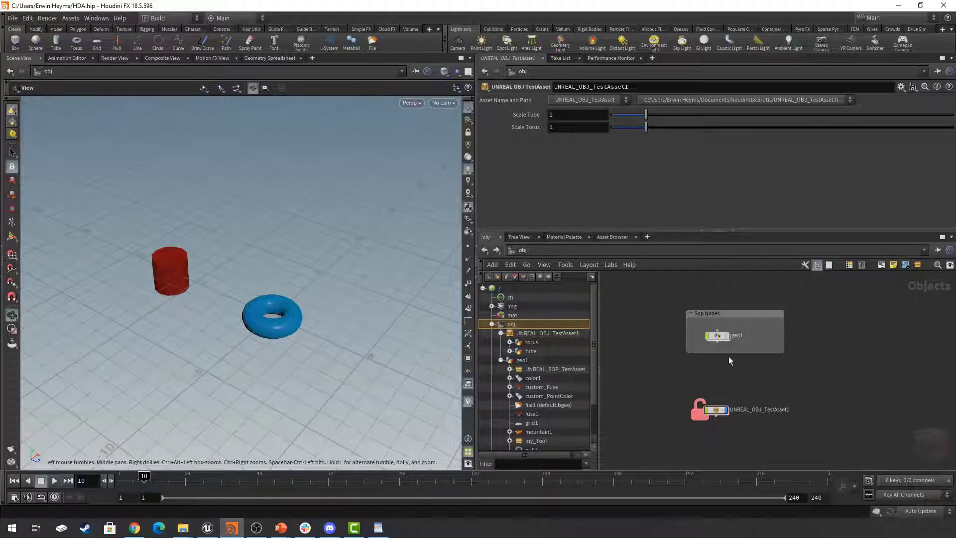
double_click(716, 335)
scroll(713, 366, up, 5)
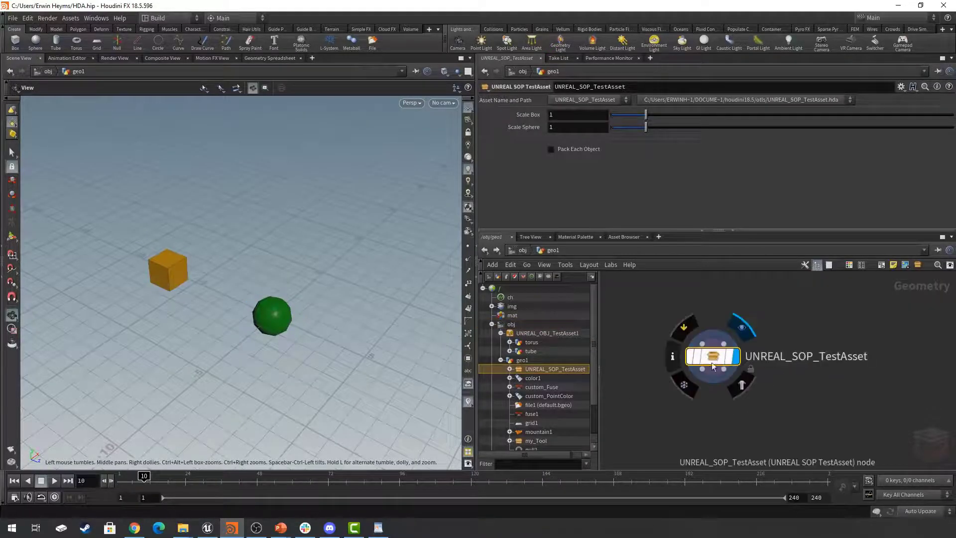
right_click(713, 356)
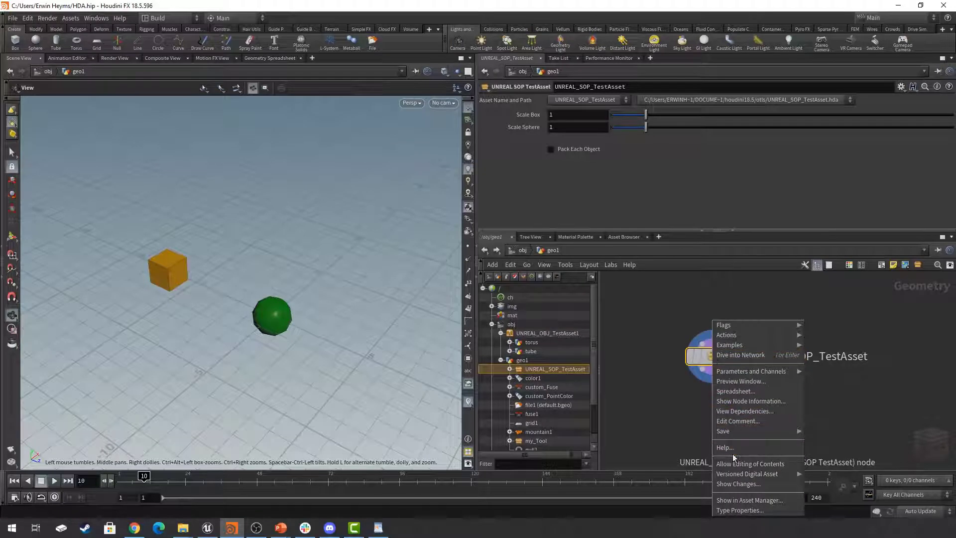
click(738, 463)
double_click(711, 361)
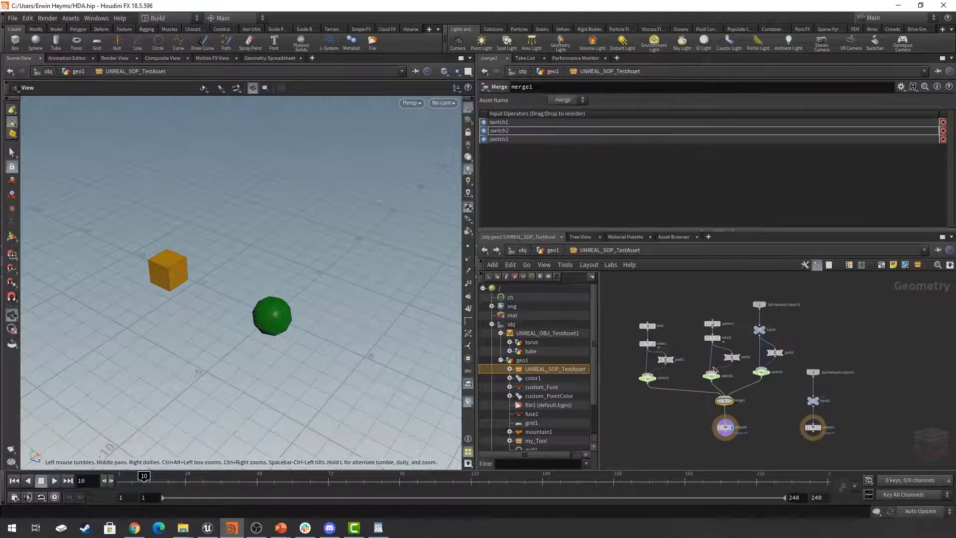
- Select the pack2 node between color2 and switch2 and examine its parameters
scroll(752, 360, up, 5)
middle_drag(740, 325, 768, 319)
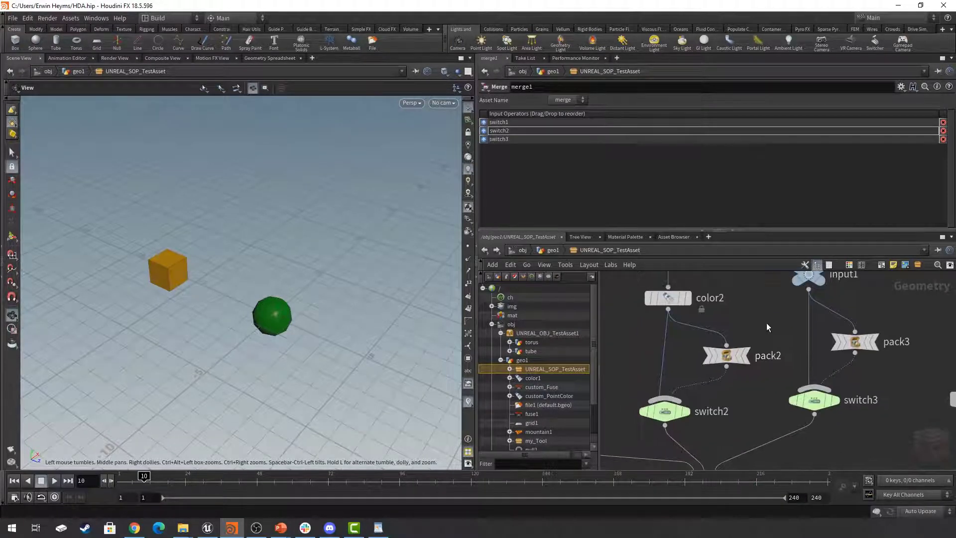
drag(766, 318, 700, 374)
mouse_move(726, 357)
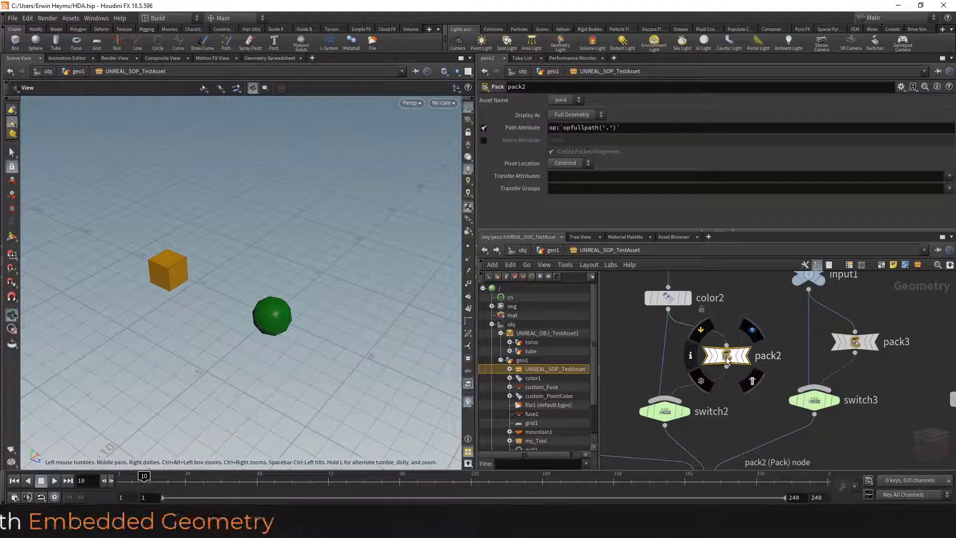
- Display the color2 node's sphere and turn on point and primitive numbers in the viewport
scroll(727, 359, down, 2)
scroll(726, 358, down, 2)
click(703, 322)
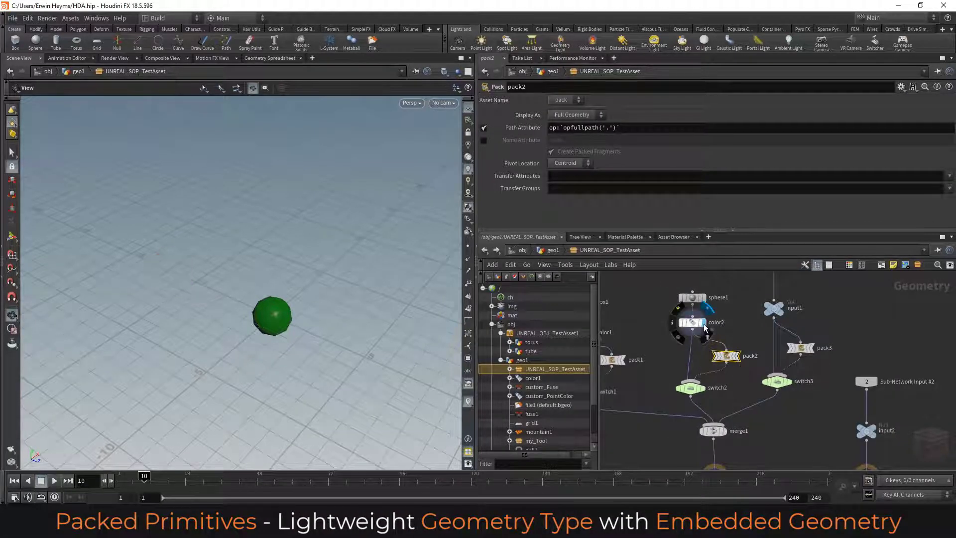
scroll(416, 327, up, 3)
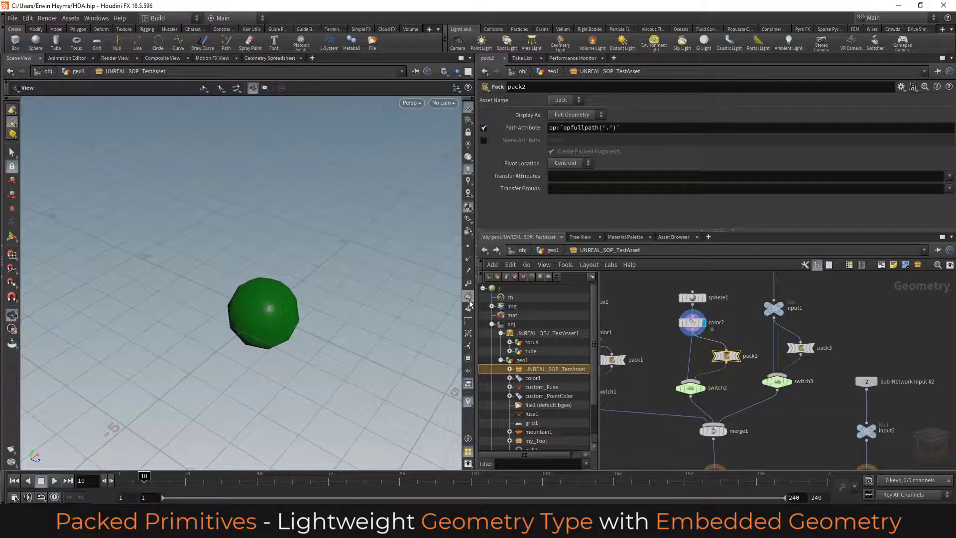
drag(309, 315, 345, 304)
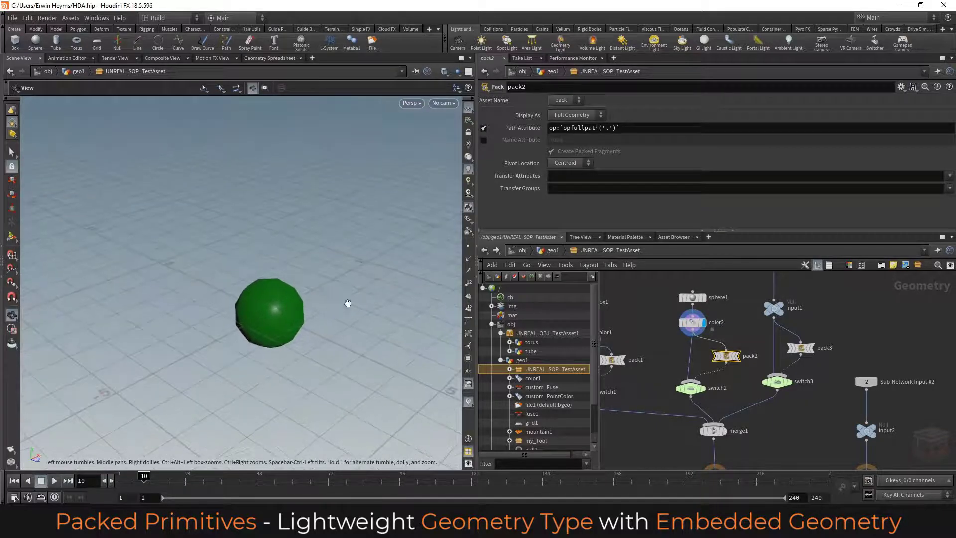
click(468, 285)
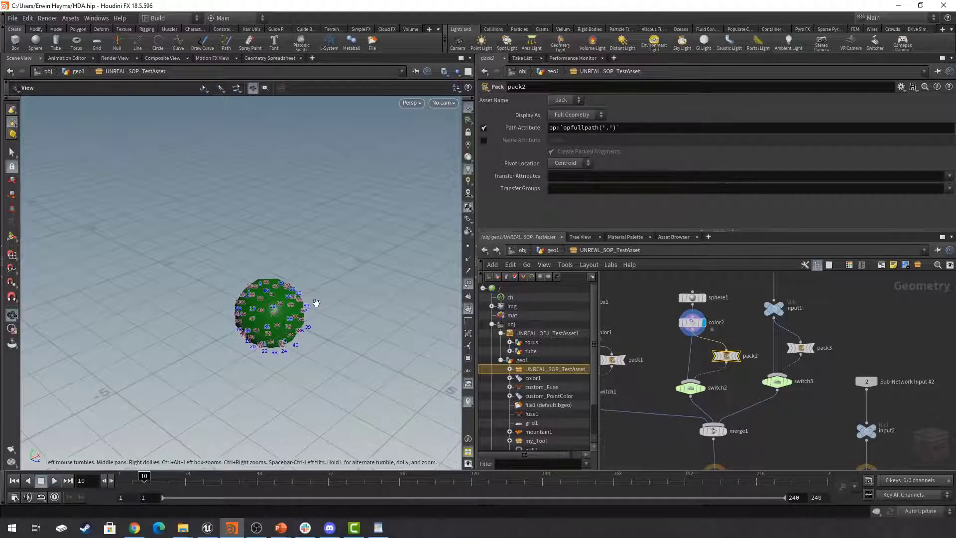
- Open the Geometry Spreadsheet for color2, examine its vertex, primitive and point data, and close it
right_click(693, 323)
click(727, 367)
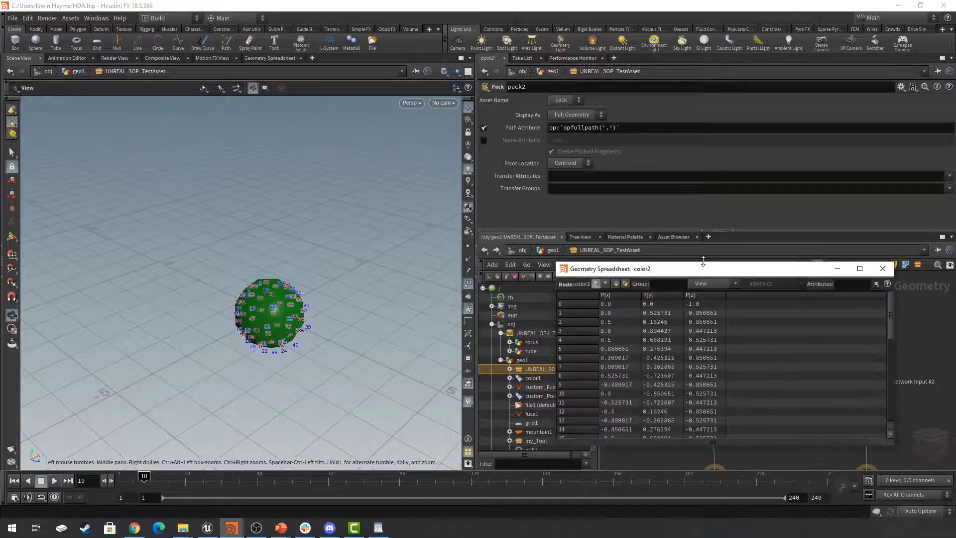
mouse_move(709, 273)
mouse_down()
mouse_move(245, 121)
mouse_move(237, 103)
mouse_up()
click(135, 114)
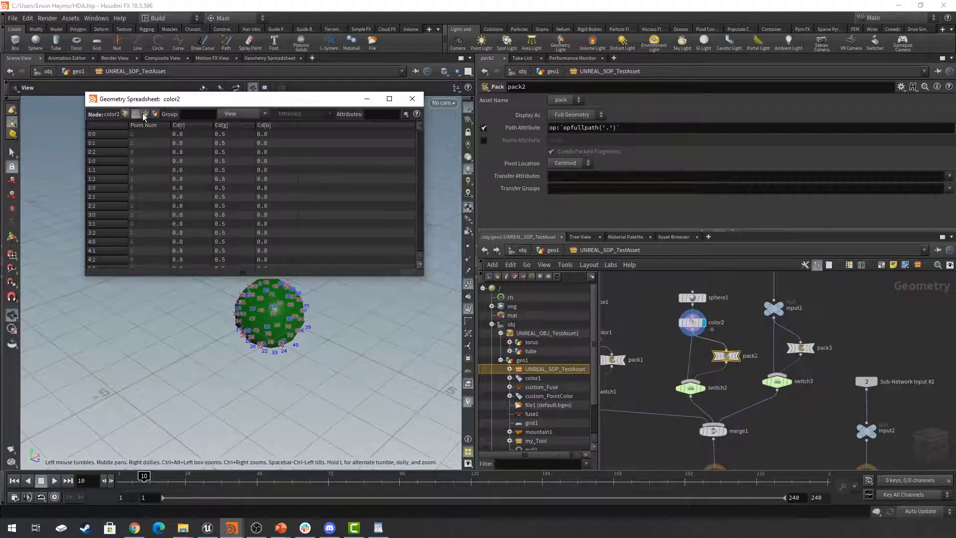
click(145, 114)
click(134, 114)
click(125, 114)
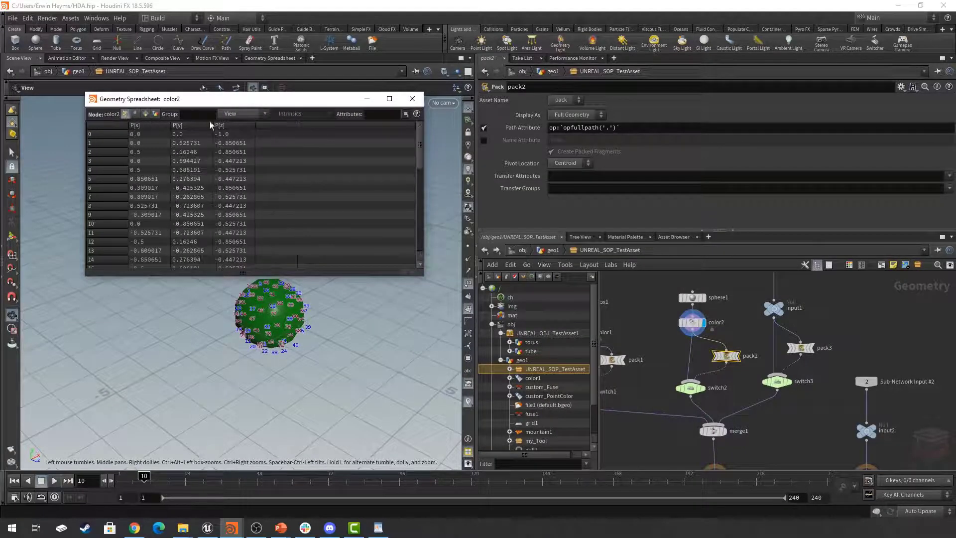
click(412, 99)
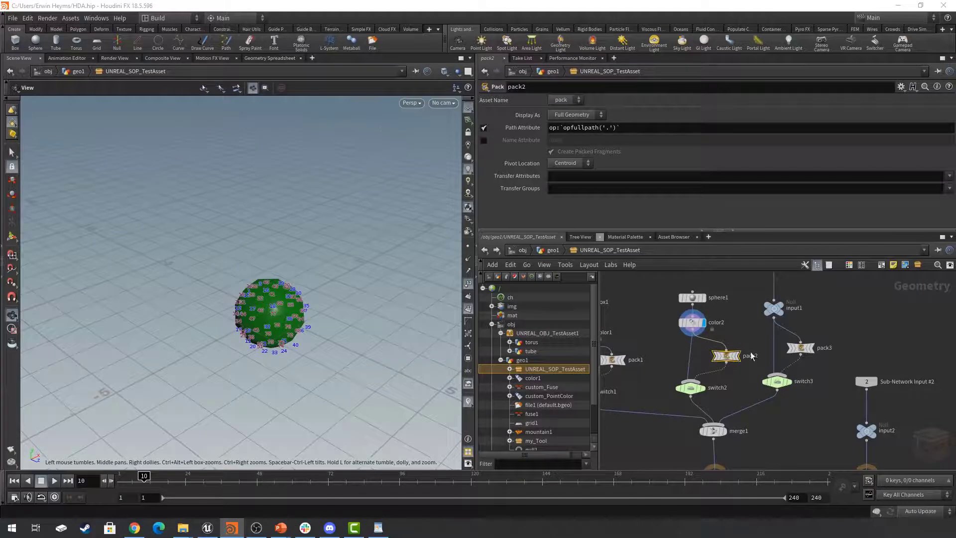
- Display pack2 and open its Geometry Spreadsheet to examine the vertex, primitive, detail and point data
mouse_move(732, 365)
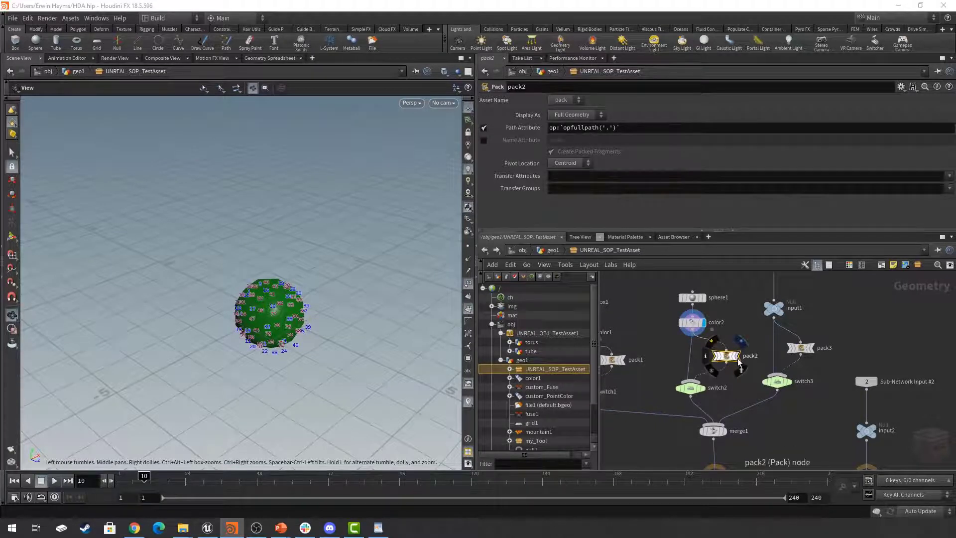
key(r)
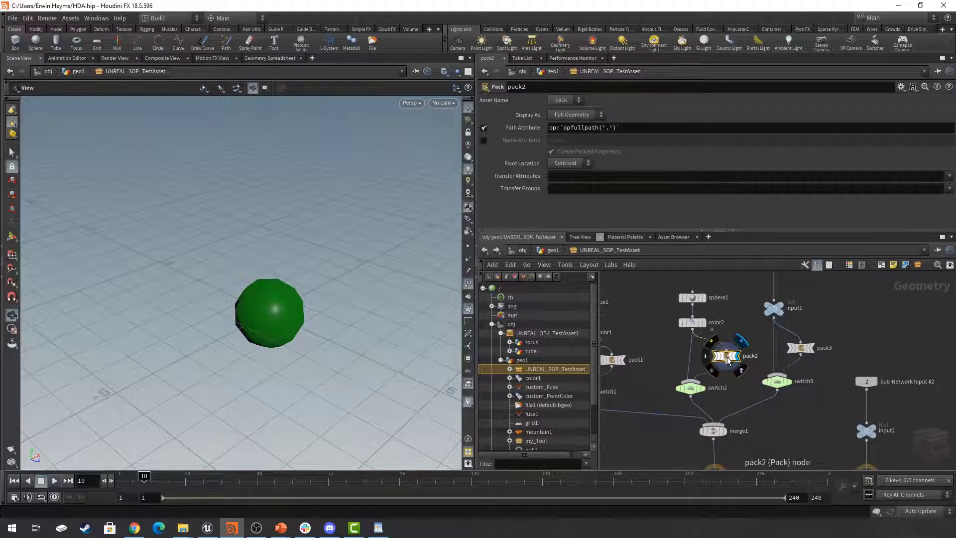
right_click(728, 361)
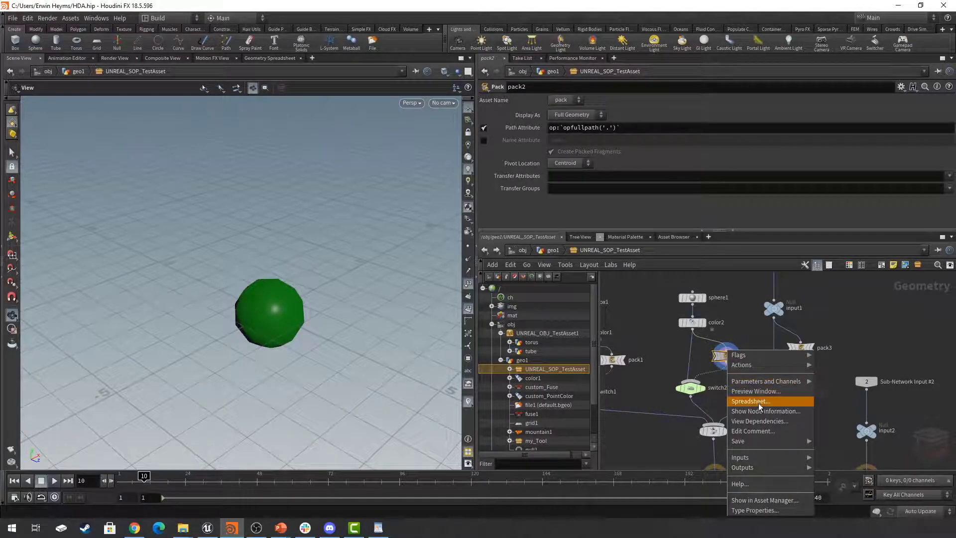
click(752, 404)
click(134, 114)
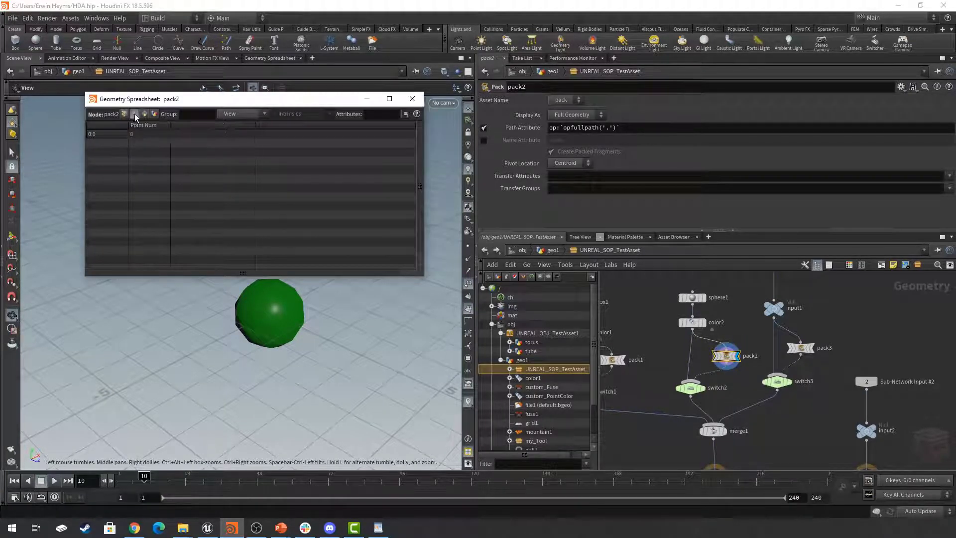
click(145, 118)
click(154, 116)
click(144, 116)
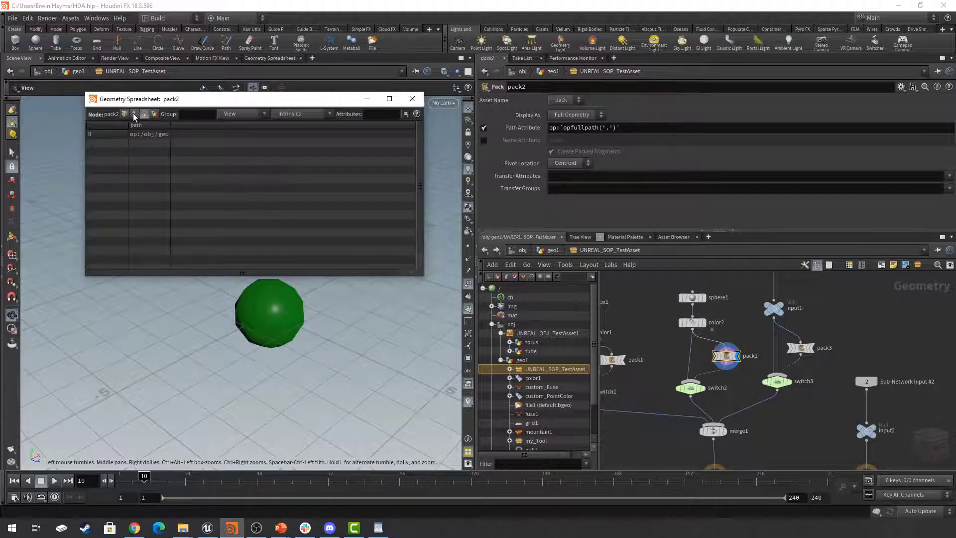
click(135, 116)
click(124, 116)
- Move the pack2 spreadsheet clear of the sphere, recheck its vertex, primitive and point data, and close it
drag(185, 99, 172, 70)
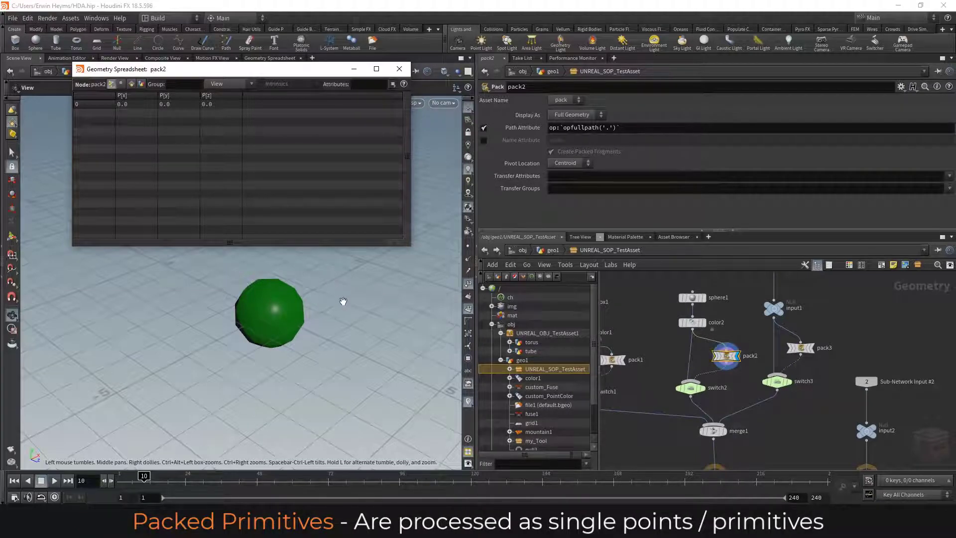
click(121, 84)
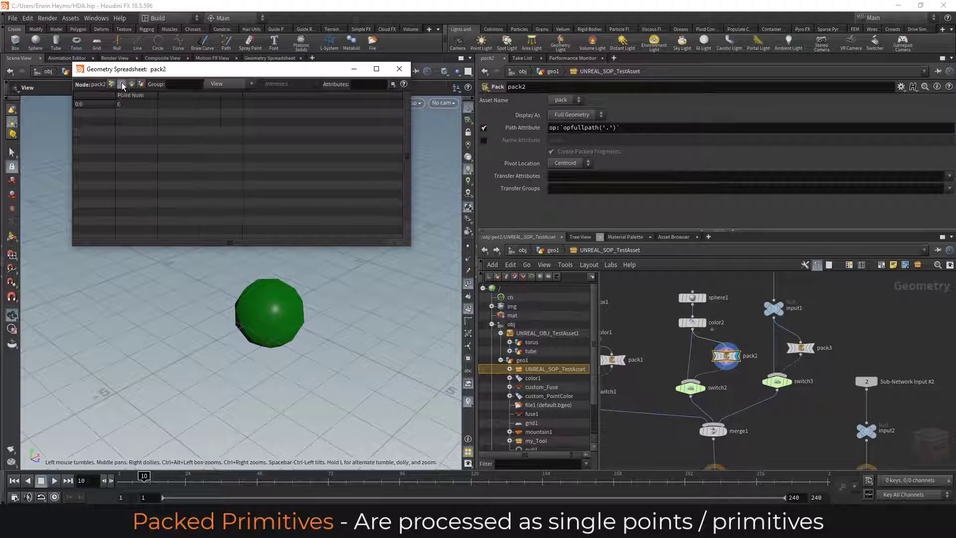
click(130, 83)
click(125, 84)
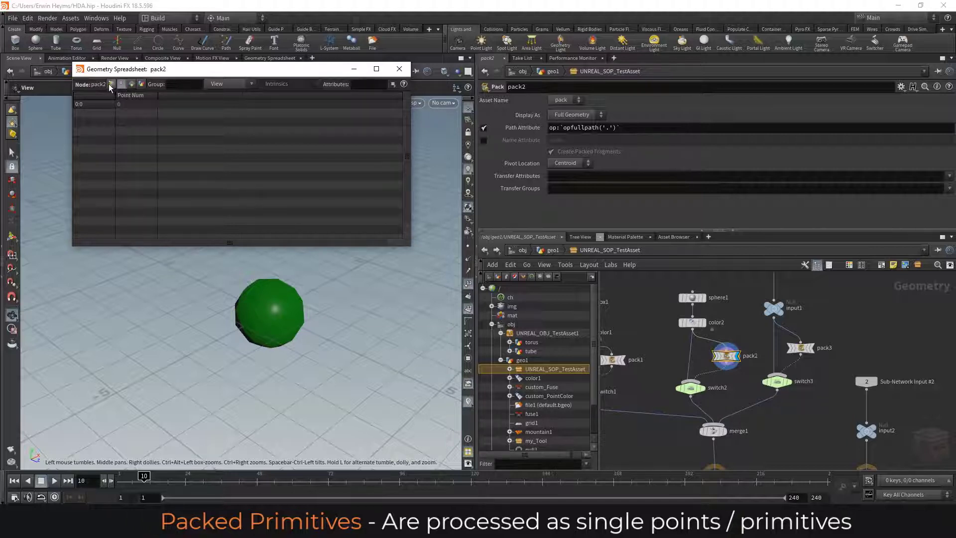
click(111, 84)
click(400, 68)
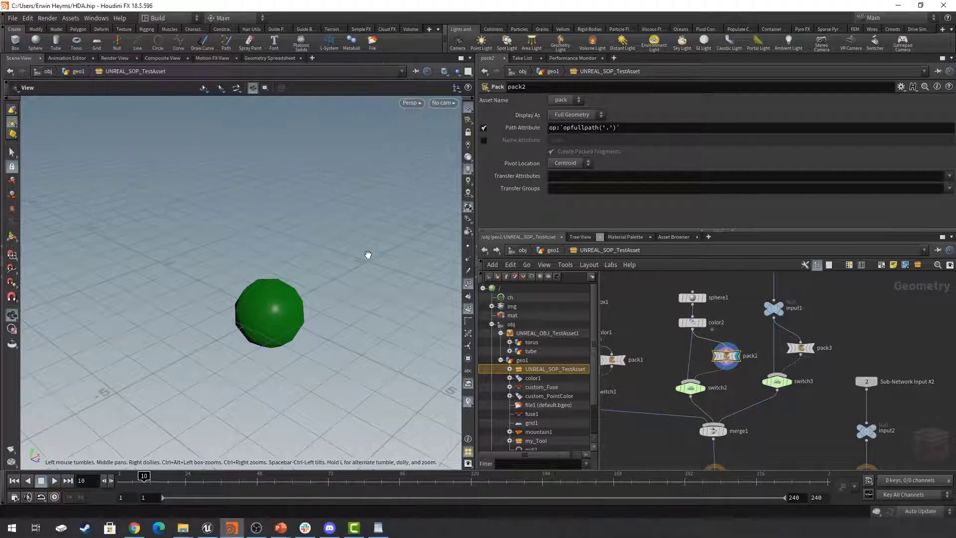
- Compare the viewport numbering of color2 and pack2 by displaying each in turn, ending on pack2
mouse_move(367, 256)
mouse_down()
mouse_move(373, 286)
mouse_move(375, 248)
mouse_up()
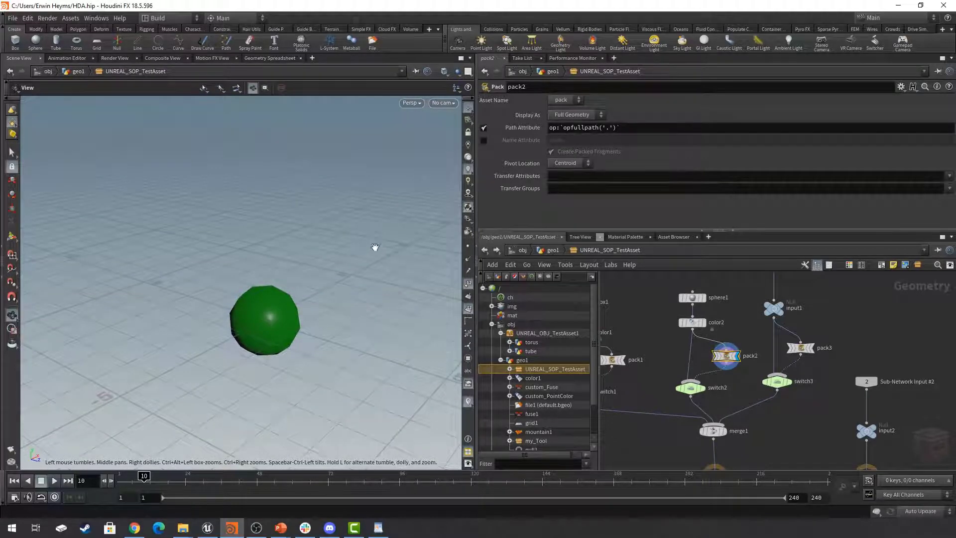
click(692, 322)
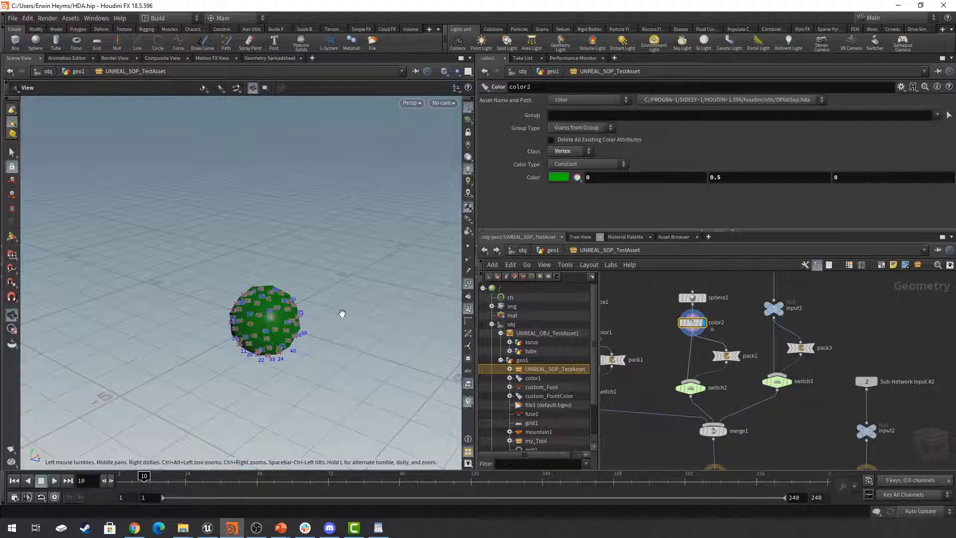
click(737, 358)
click(727, 356)
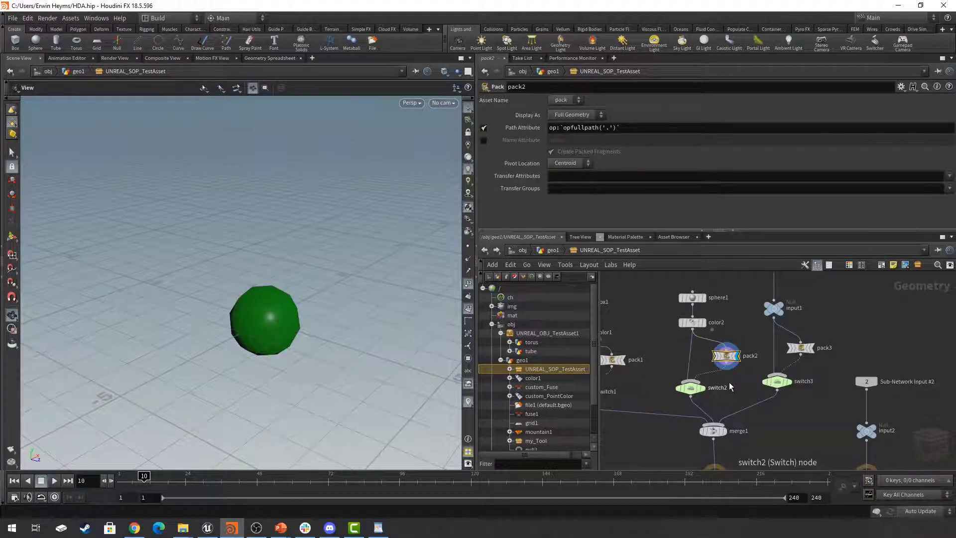
- Add an Unpack node below pack2 in the UNREAL_SOP_TestAsset network
key(Tab)
text(unpack)
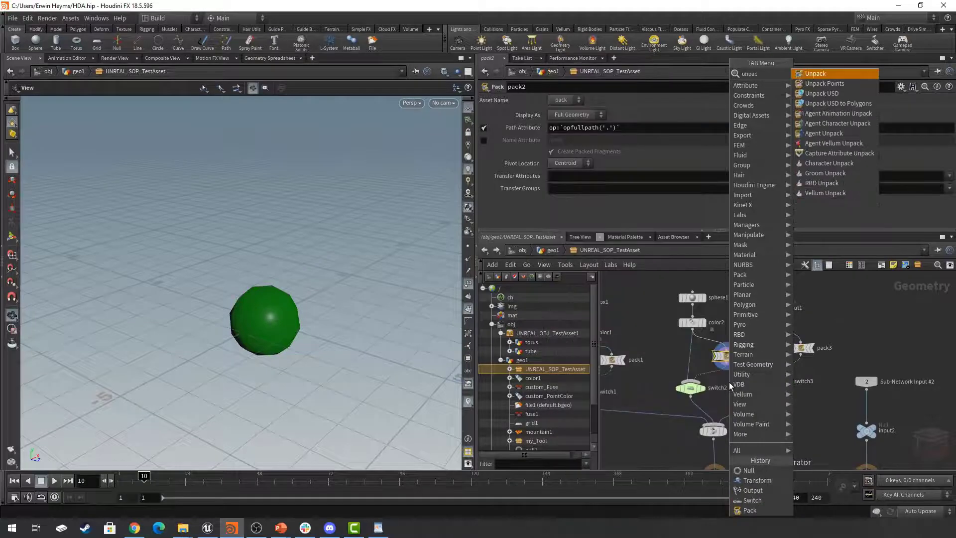
key(Return)
click(733, 386)
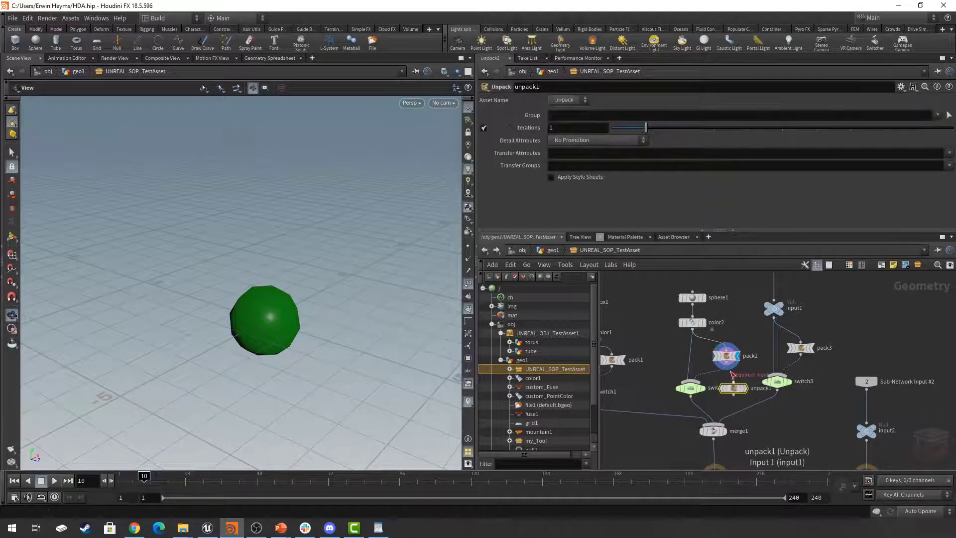
- Wire pack2's output into unpack1, display unpack1 and place it slightly lower beside switch2
click(735, 381)
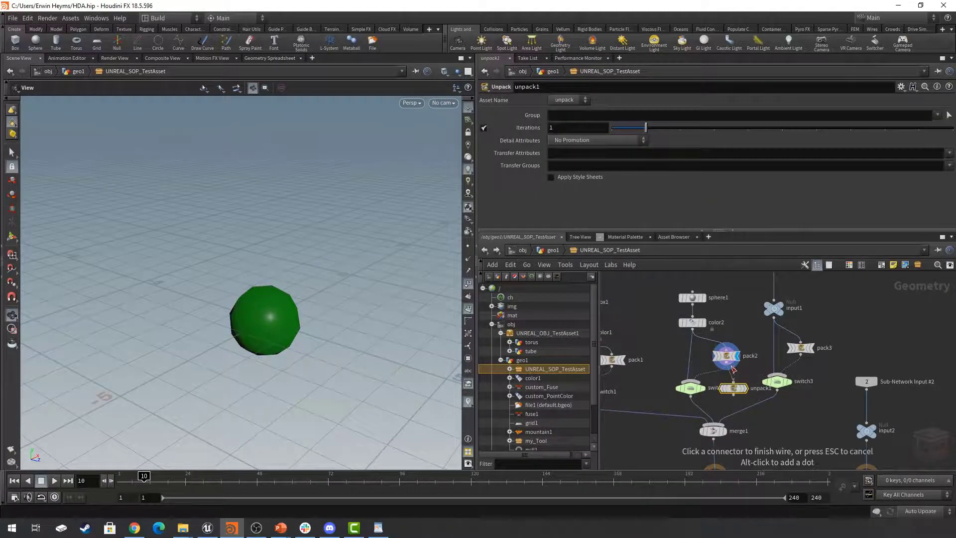
click(727, 368)
click(745, 388)
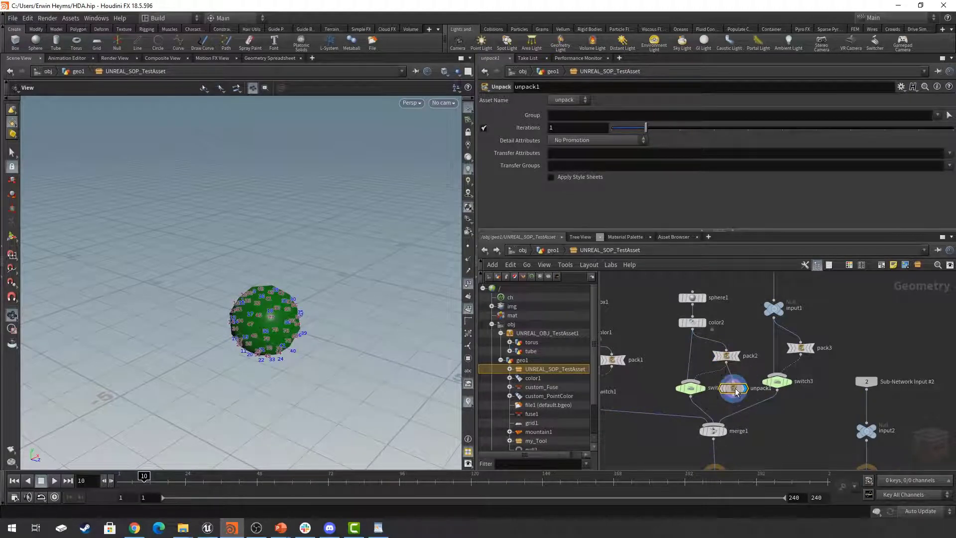
drag(737, 392, 727, 402)
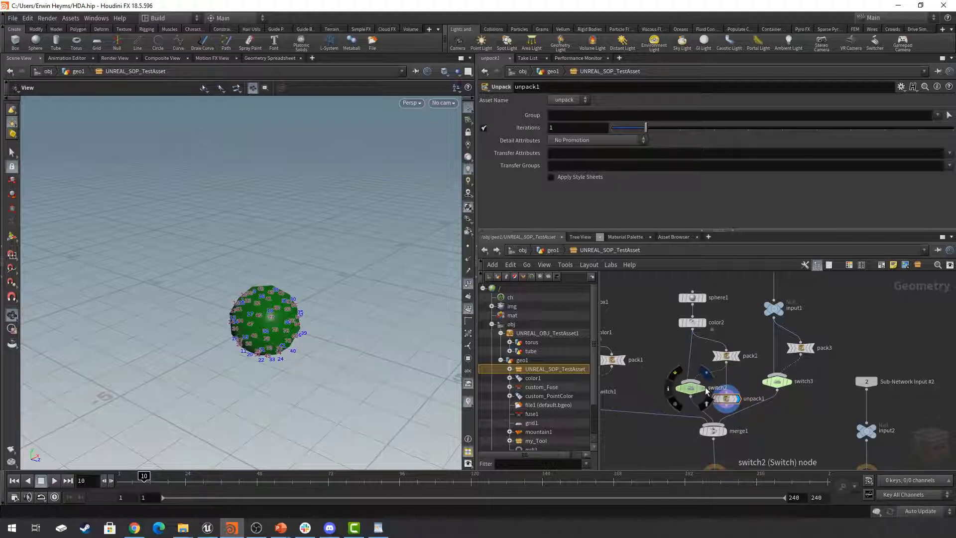
- Display switch2, then return to geo1 and enable Pack Each Object on UNREAL_SOP_TestAsset
click(691, 387)
scroll(771, 413, down, 3)
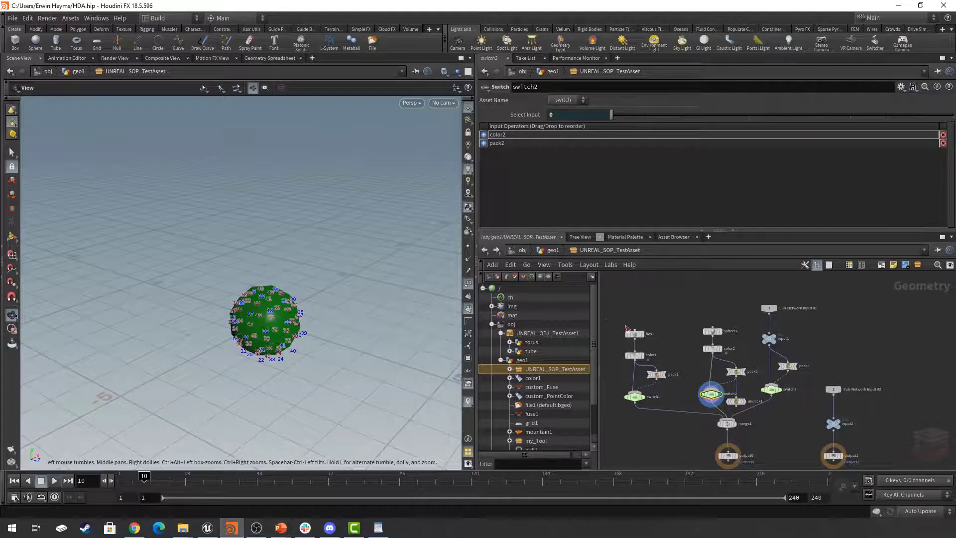
click(553, 250)
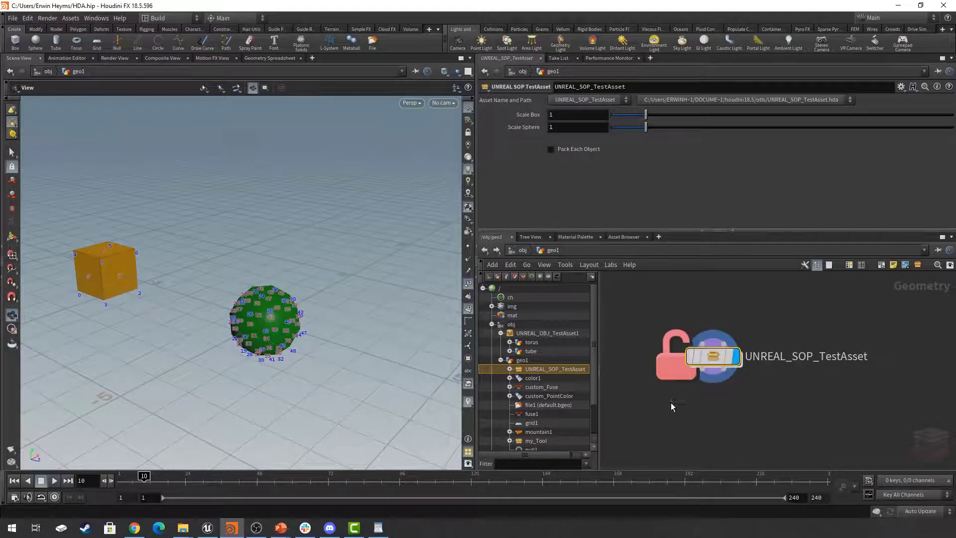
click(576, 151)
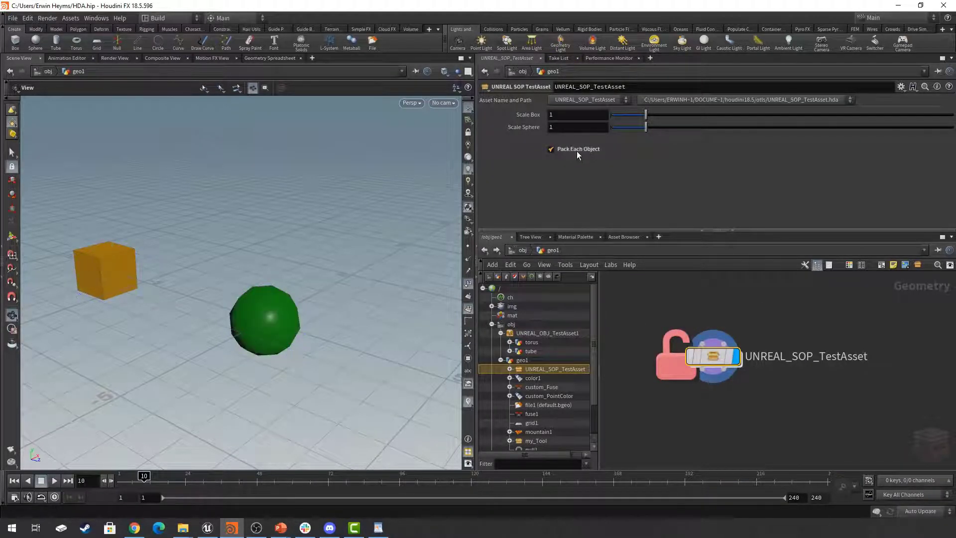
- View the packed box and sphere in wireframe shading and examine them as separate objects
mouse_move(272, 344)
mouse_down()
mouse_move(262, 342)
mouse_move(273, 305)
mouse_move(279, 331)
mouse_move(209, 294)
mouse_move(310, 320)
mouse_move(261, 313)
mouse_move(305, 324)
mouse_move(278, 305)
mouse_up()
key(shift+w)
key(shift+w)
key(shift+w)
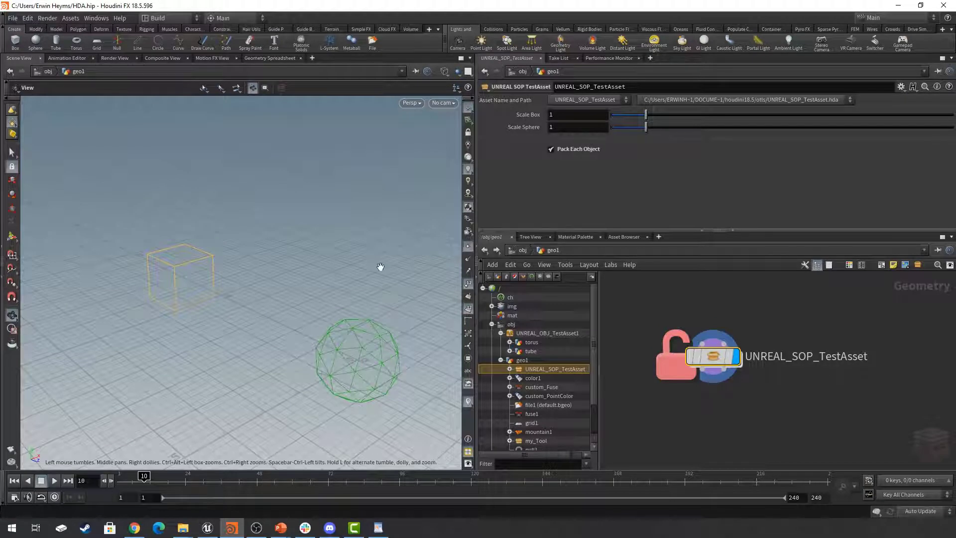
drag(380, 267, 330, 277)
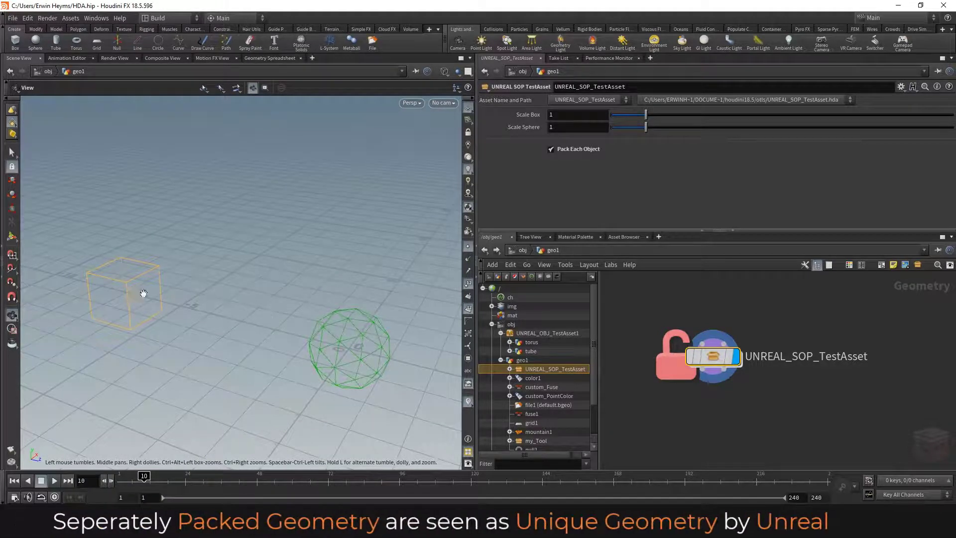
drag(145, 294, 296, 443)
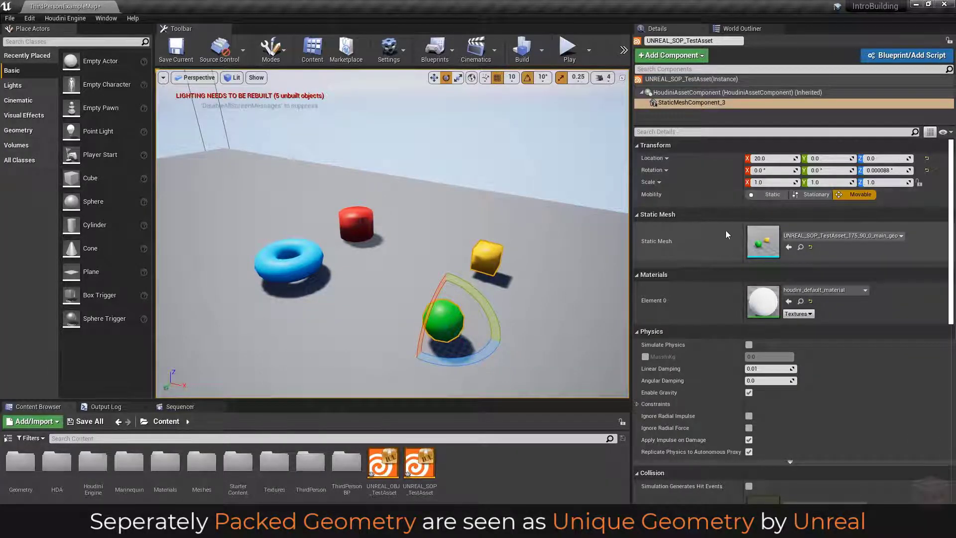
- In Unreal Editor, enable Pack Each Object on UNREAL_SOP_TestAsset's HoudiniAssetComponent
scroll(724, 289, down, 5)
scroll(724, 287, up, 5)
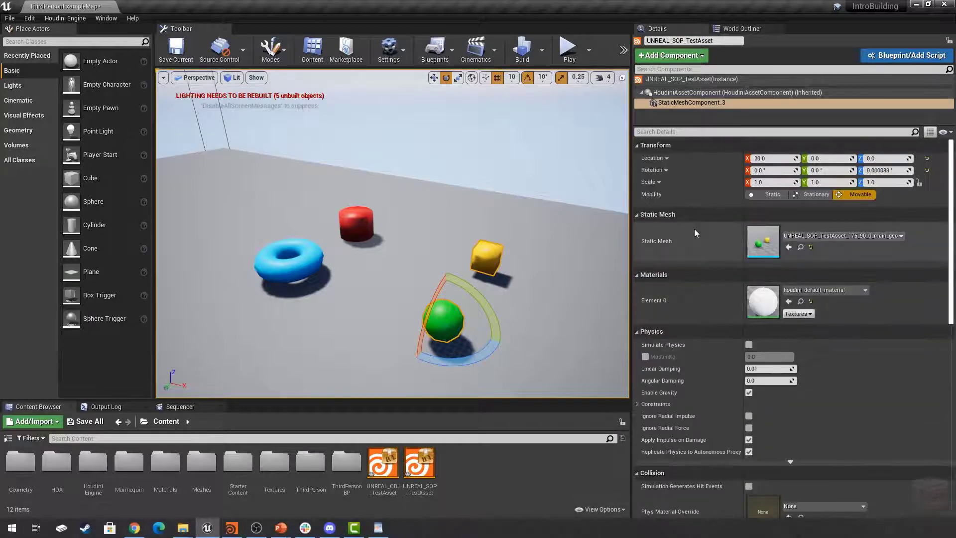
click(689, 94)
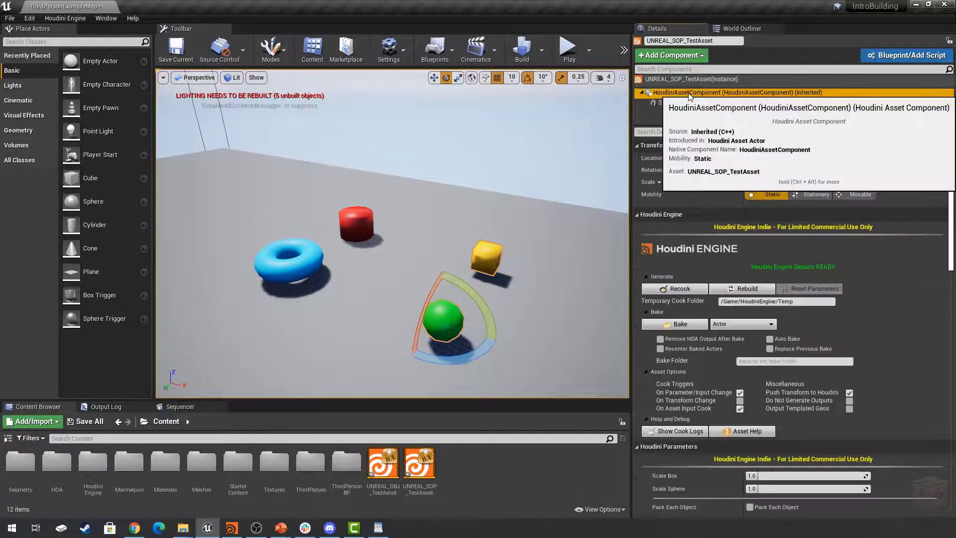
scroll(710, 279, down, 5)
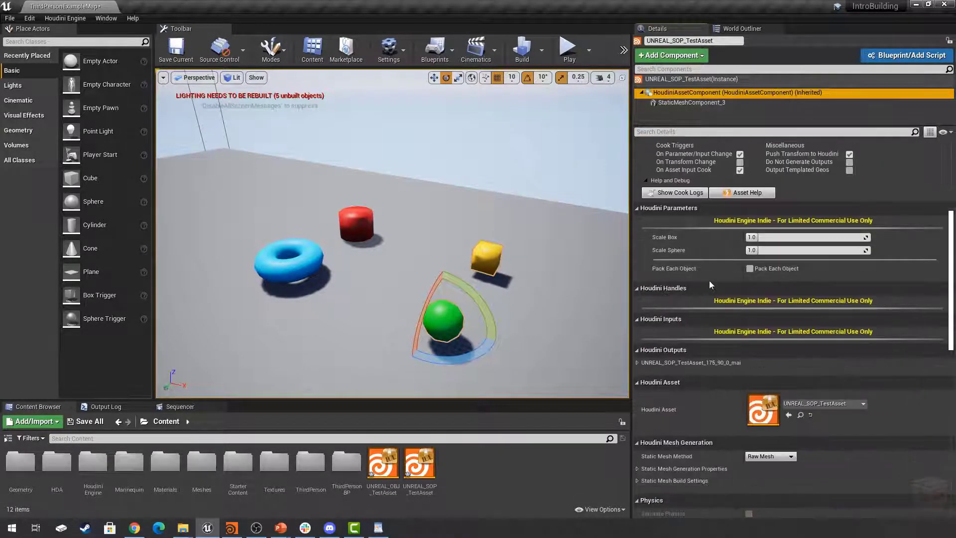
click(750, 269)
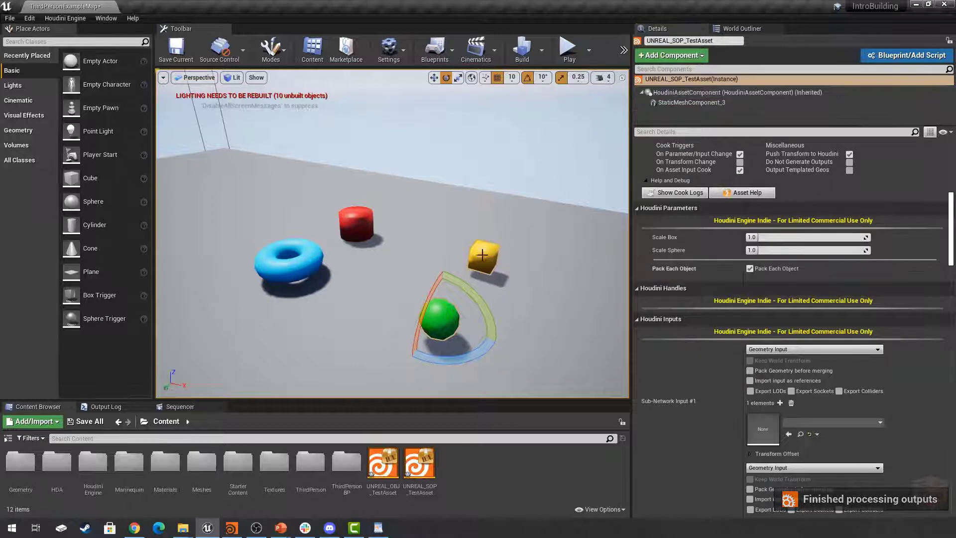
- Expand both Houdini Outputs entries of UNREAL_SOP_TestAsset to examine their static meshes
scroll(653, 372, down, 5)
scroll(667, 370, down, 3)
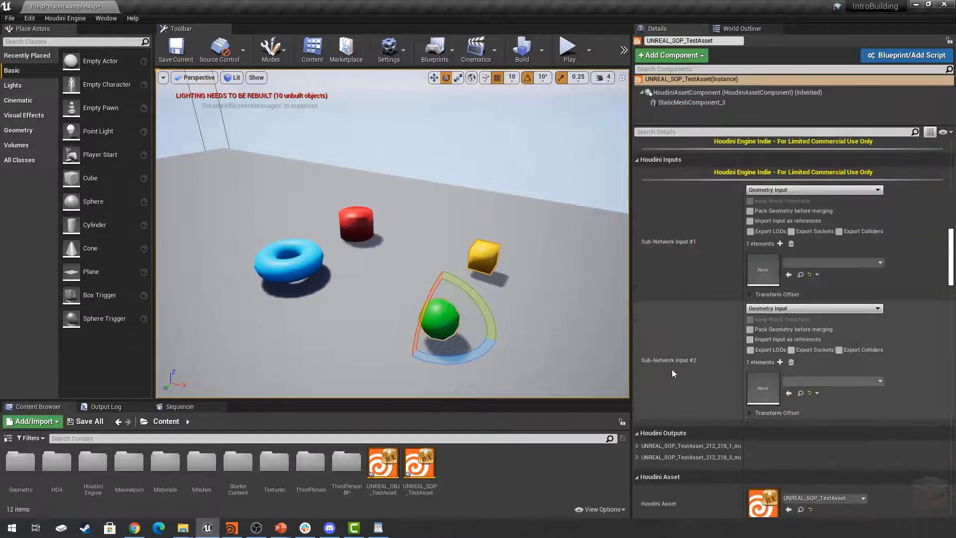
click(637, 350)
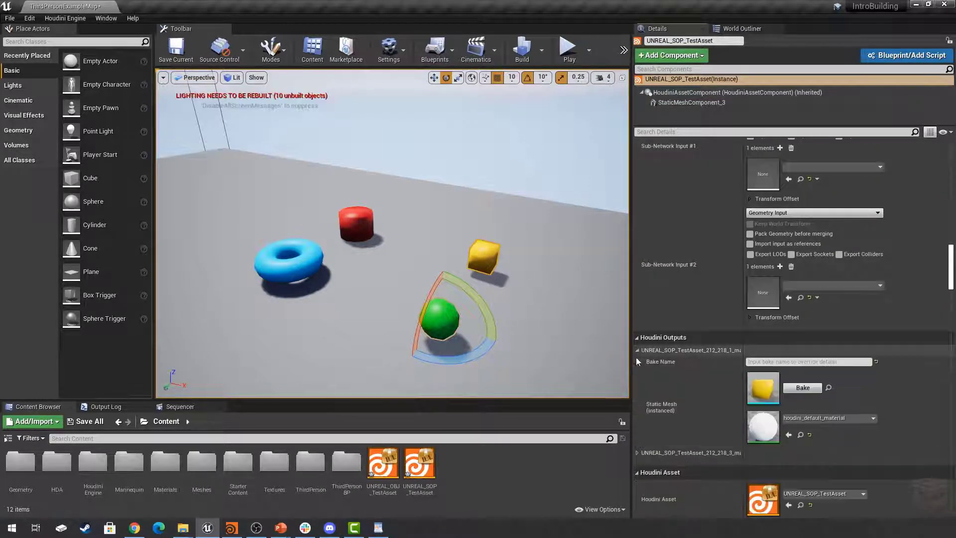
scroll(645, 367, down, 3)
click(637, 373)
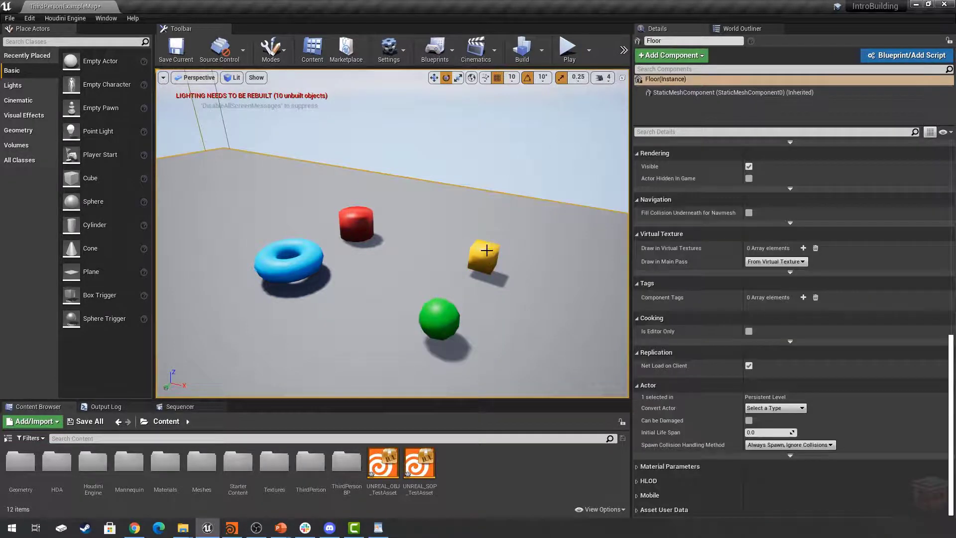
- Move the yellow box, StaticMeshComponent_4 of UNREAL_SOP_TestAsset, independently away from the cylinder and nudge the green sphere slightly
click(688, 80)
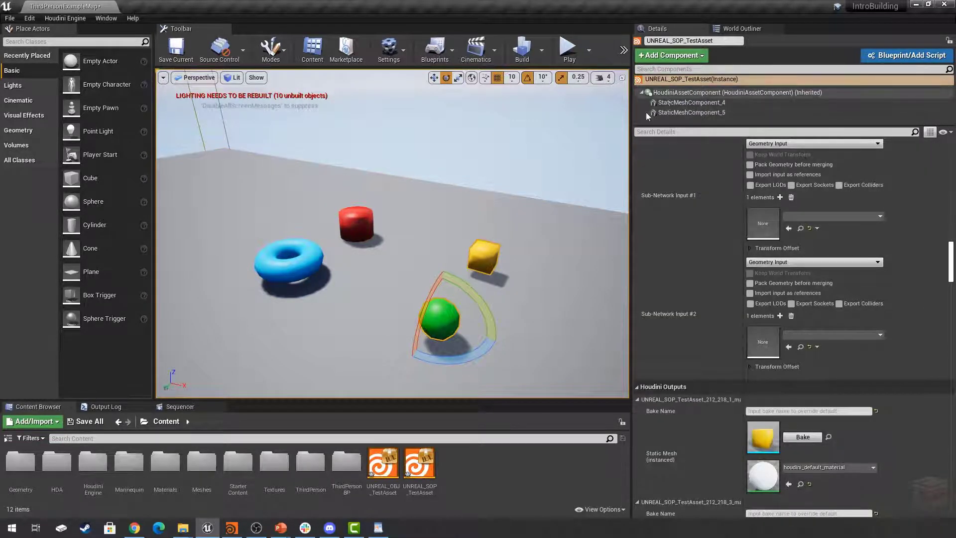
click(697, 102)
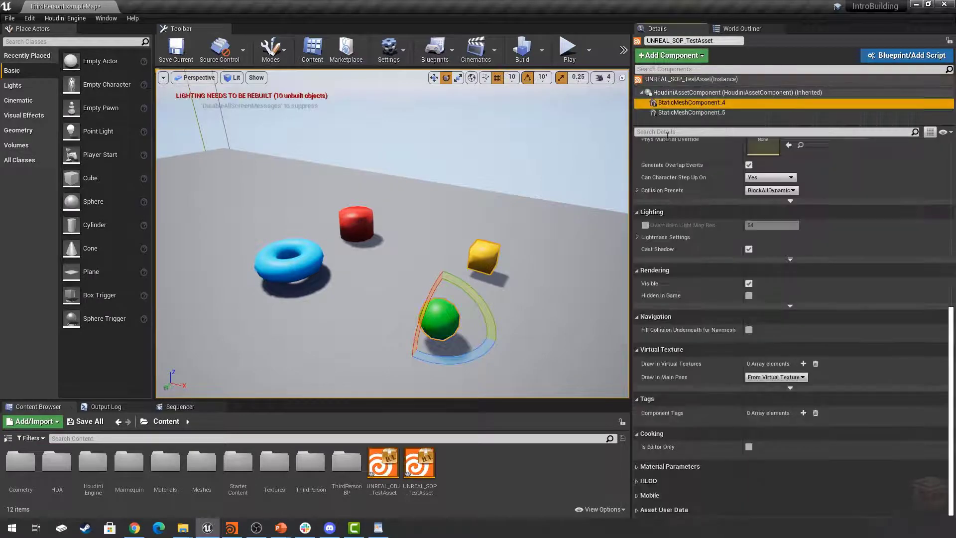
key(w)
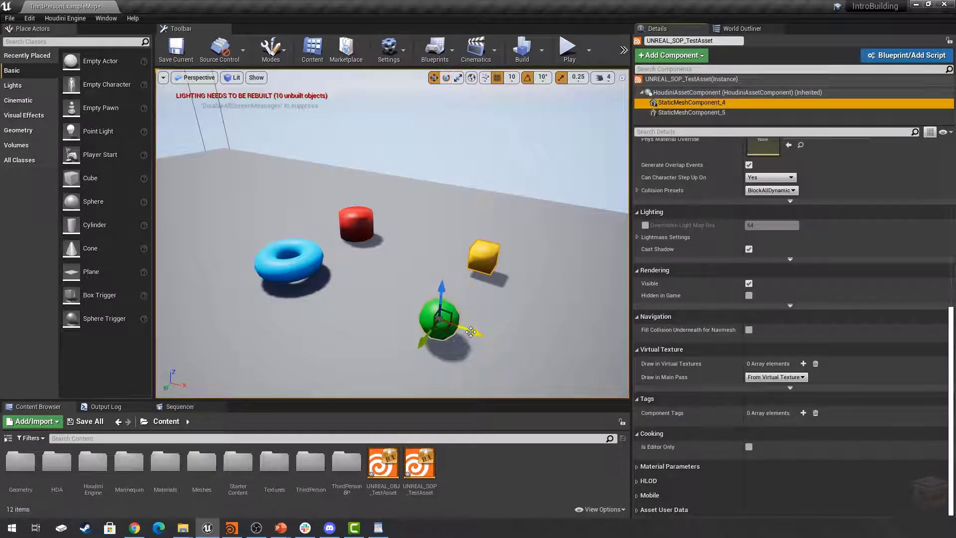
drag(471, 331, 537, 368)
click(447, 328)
mouse_move(464, 335)
mouse_down()
mouse_move(438, 329)
mouse_move(514, 356)
mouse_move(463, 337)
mouse_up()
click(523, 285)
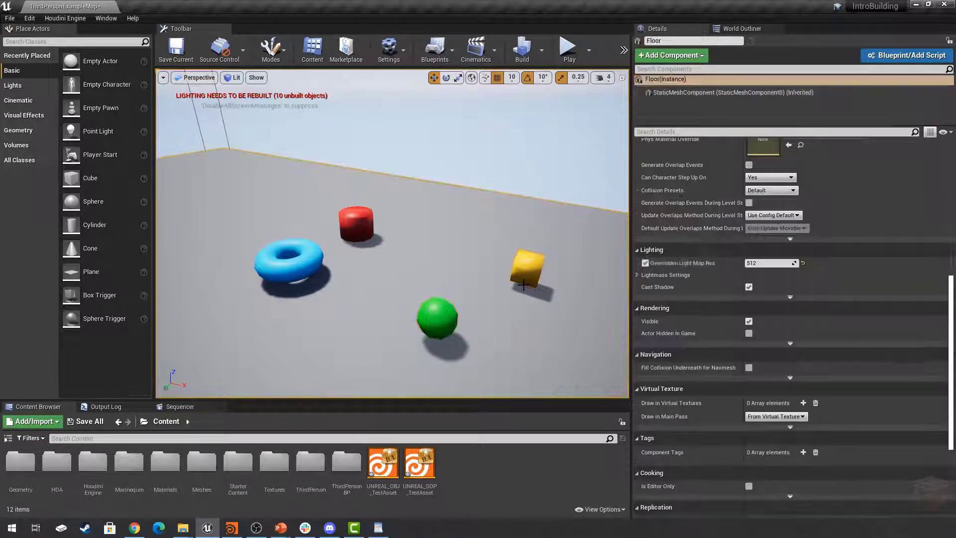
- Move the whole UNREAL_SOP_TestAsset along its X axis, then select the torus and cylinder asset for comparison
click(528, 272)
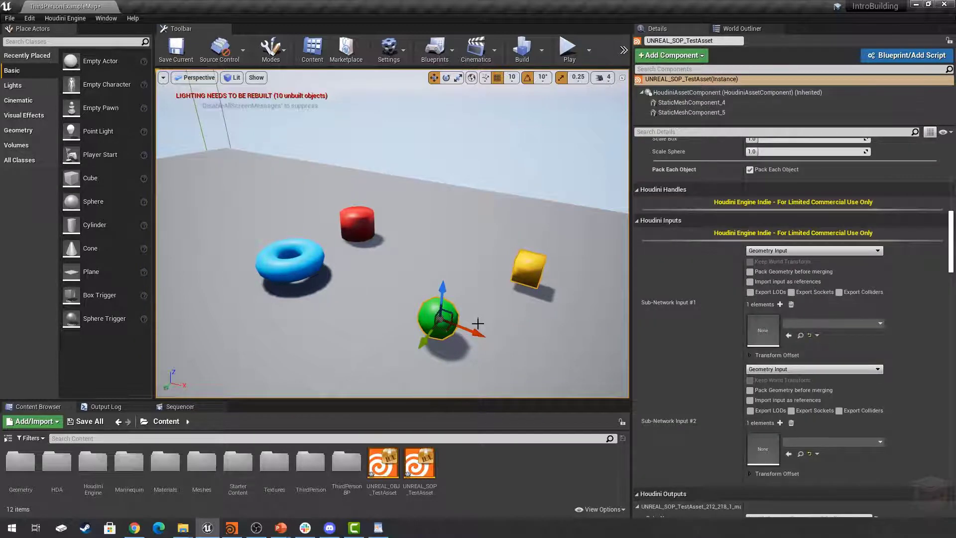
drag(469, 332, 413, 312)
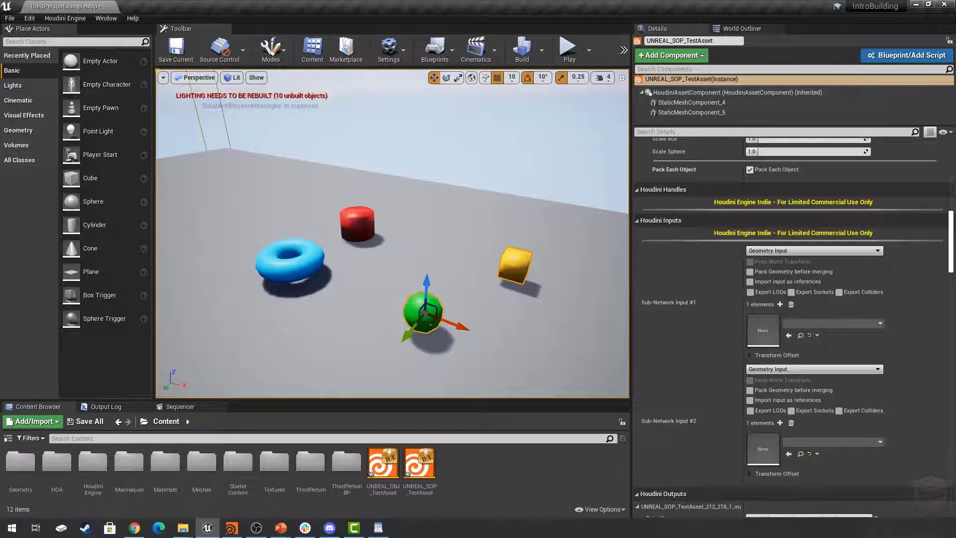
click(290, 261)
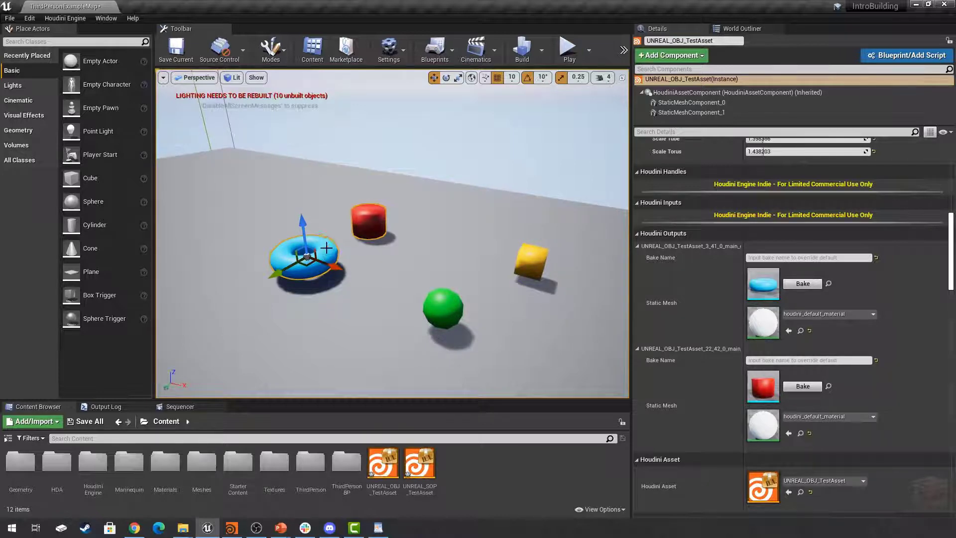
click(427, 160)
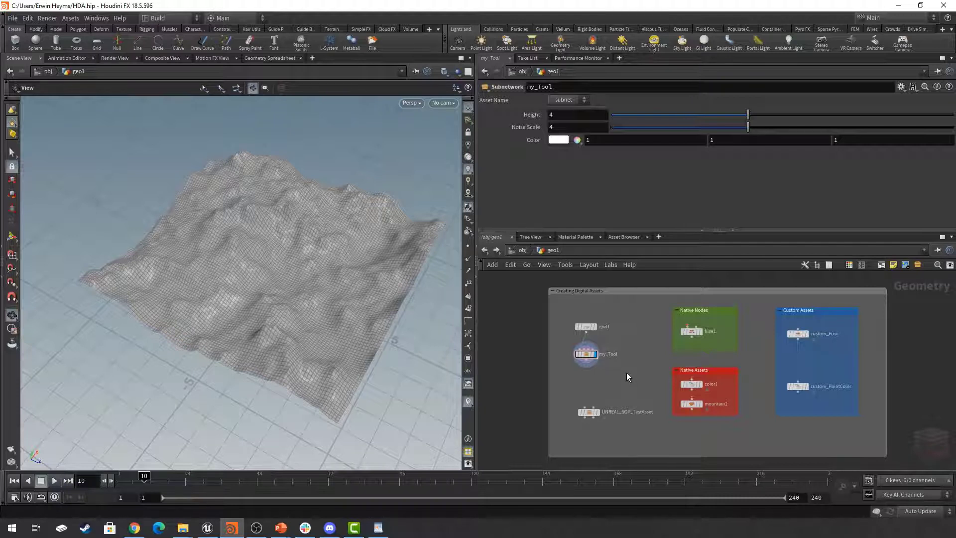
- In Houdini, enter the my_Tool subnetwork in geo1 and inspect the parameters of mountain2 and color2
scroll(567, 351, up, 5)
scroll(758, 396, down, 3)
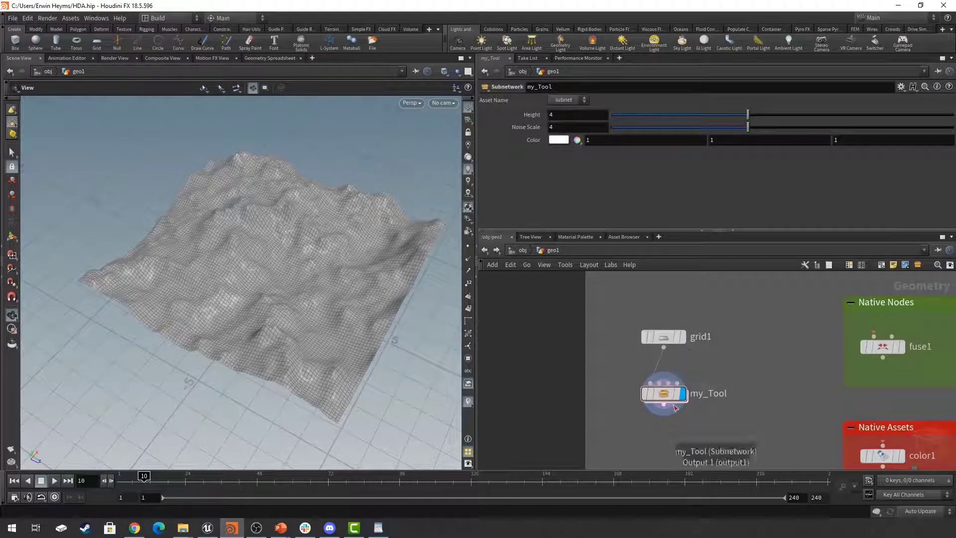
mouse_move(663, 395)
mouse_down()
mouse_move(653, 404)
mouse_move(668, 397)
mouse_up()
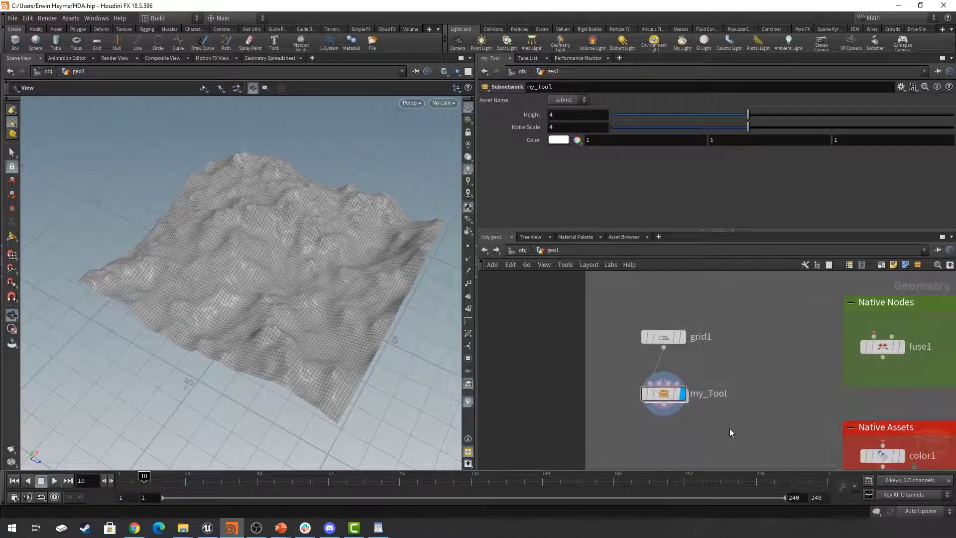
middle_drag(730, 428, 715, 420)
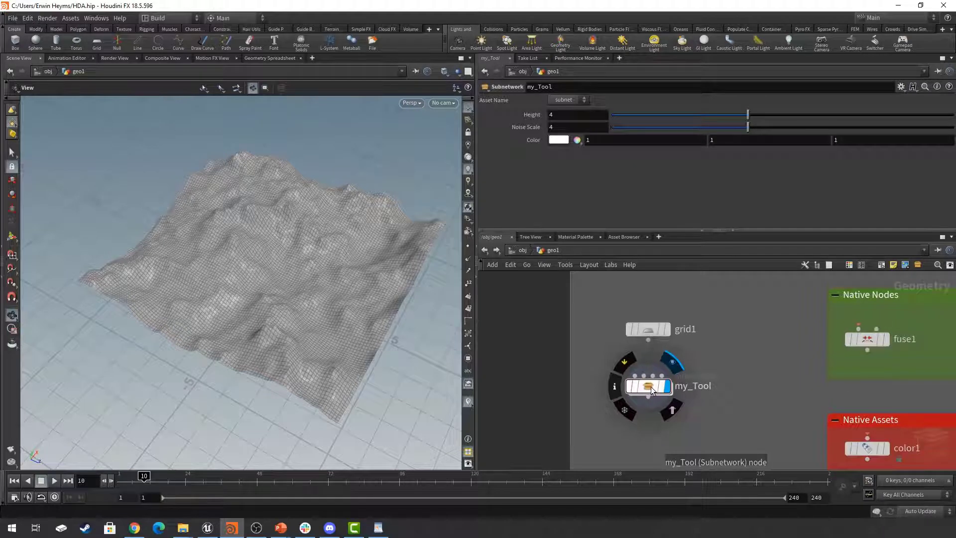
click(651, 388)
middle_drag(688, 418, 687, 418)
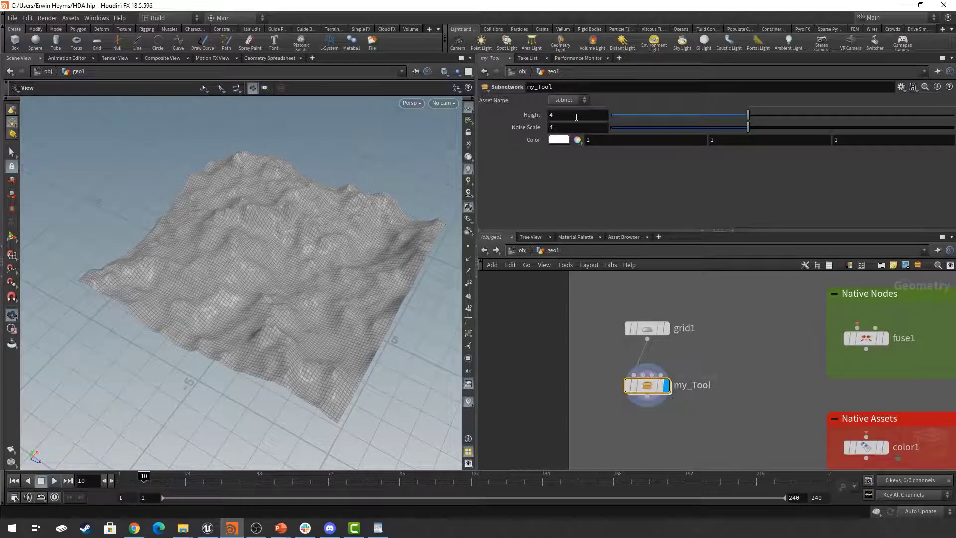
double_click(647, 384)
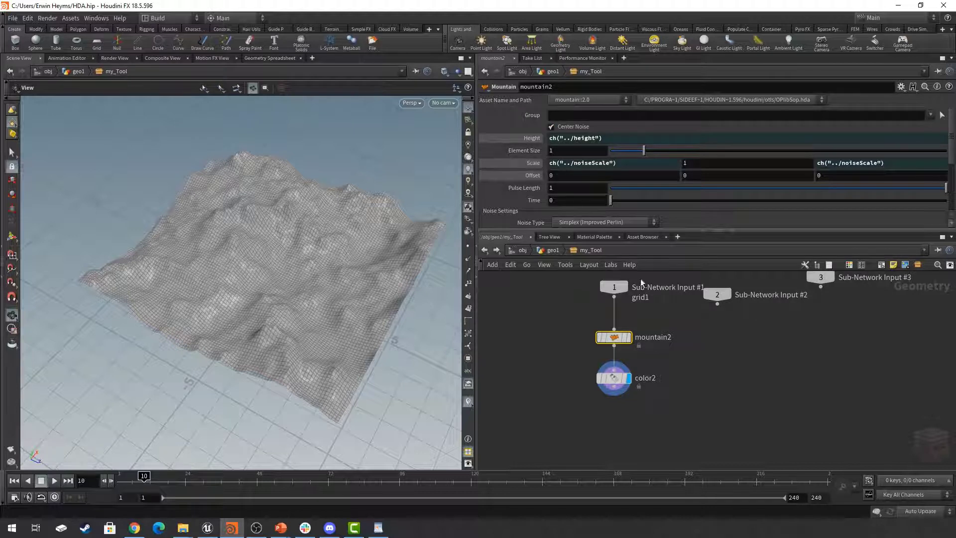
click(611, 382)
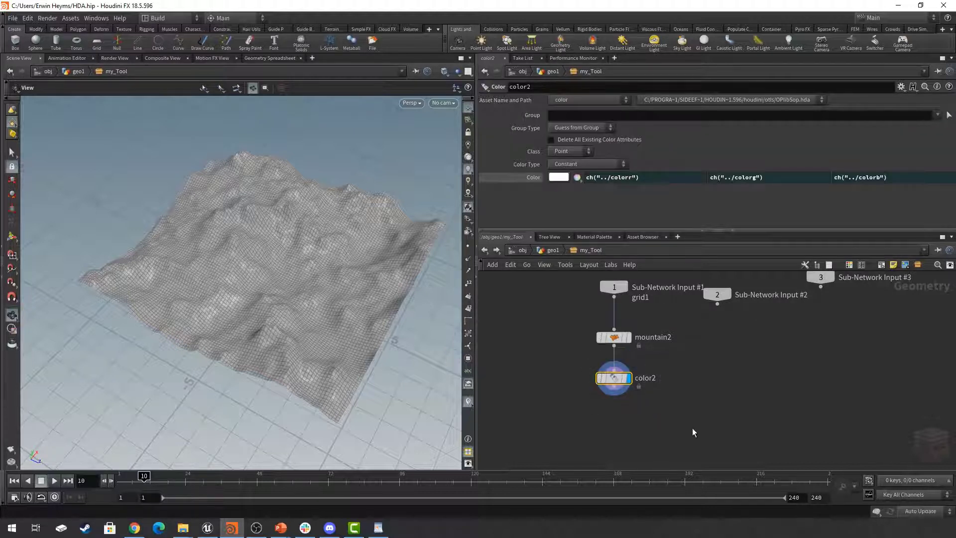
- Add an Output node below color2 inside my_Tool and return to the geo1 network
scroll(689, 429, down, 3)
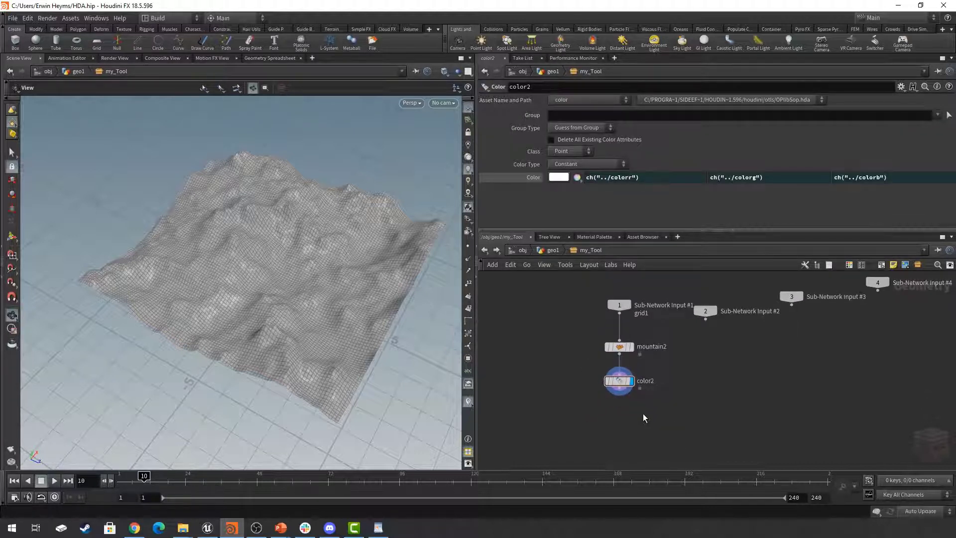
key(Tab)
text(ou)
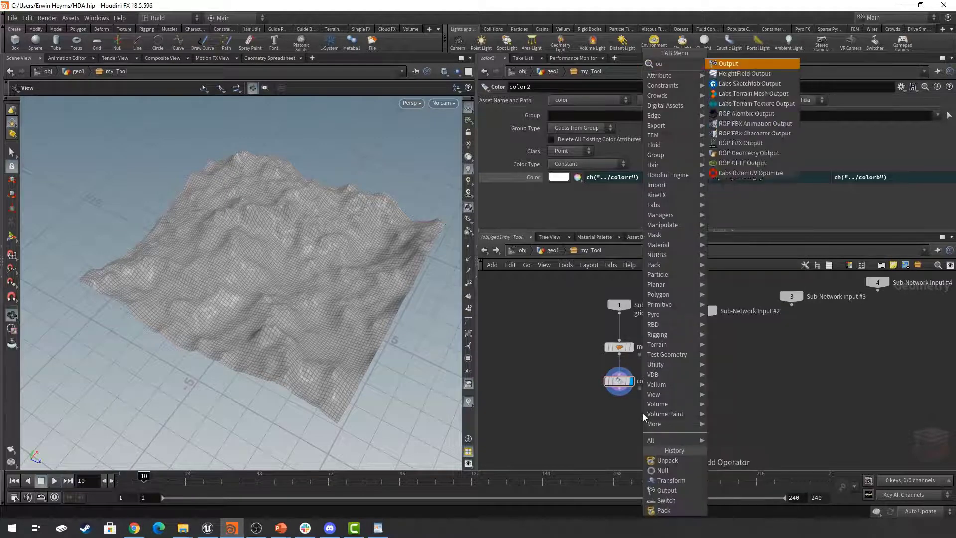
key(Return)
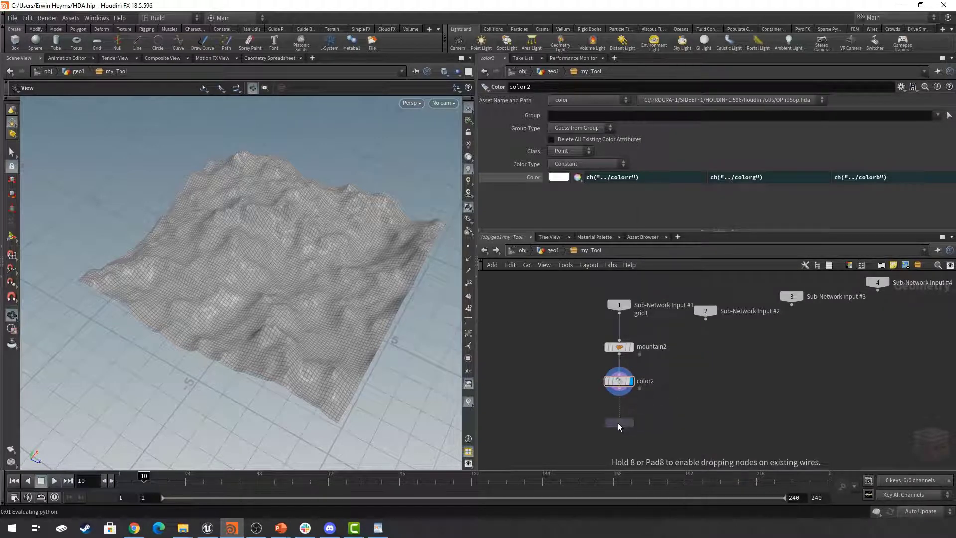
click(617, 422)
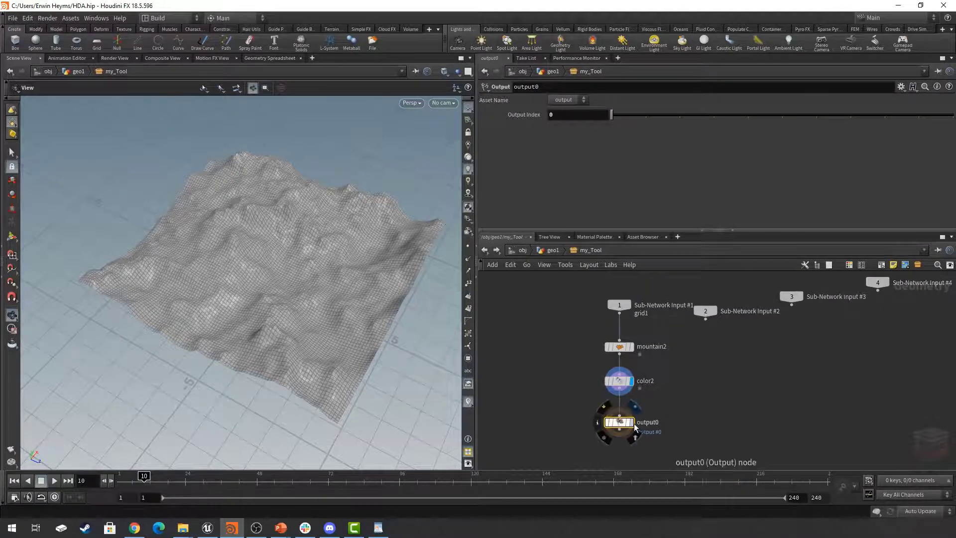
click(631, 422)
key(u)
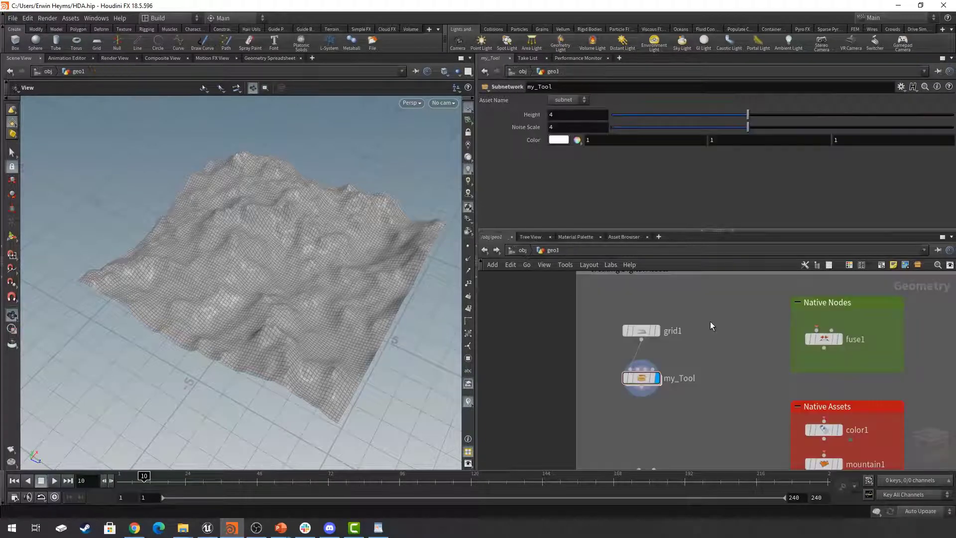
- Set the Height parameter of the my_Tool subnetwork to 3.98
scroll(709, 326, down, 1)
middle_drag(710, 326, 707, 338)
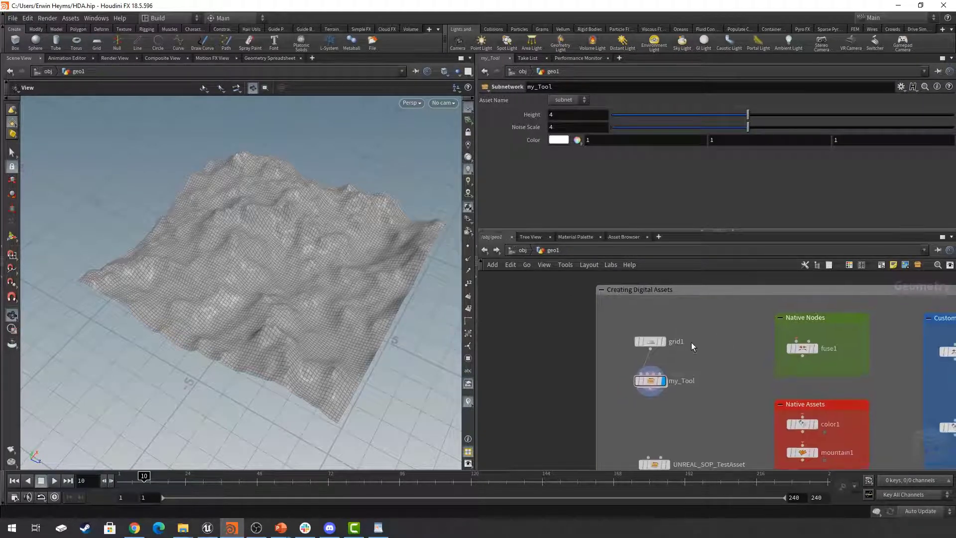
scroll(659, 388, up, 1)
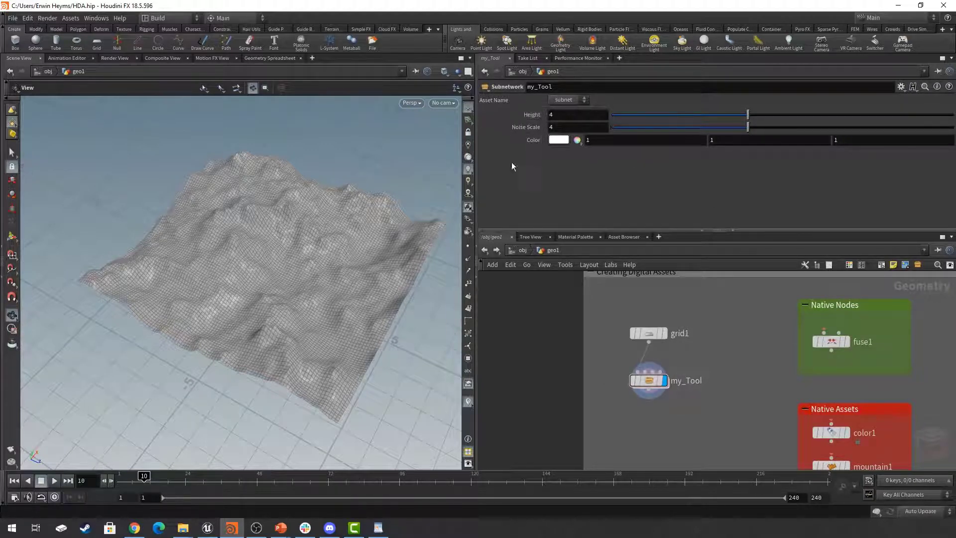
mouse_move(748, 114)
mouse_down()
mouse_move(655, 114)
mouse_move(778, 115)
mouse_move(737, 113)
mouse_move(748, 115)
mouse_up()
- Start creating a digital asset from the my_Tool subnetwork and compare the proposed operator name and label with the node name
mouse_move(646, 384)
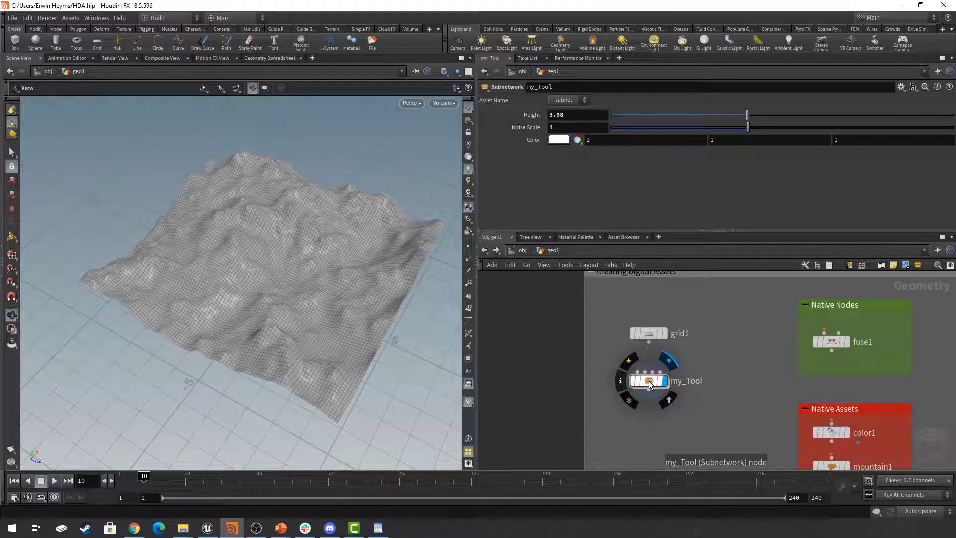
right_click(650, 380)
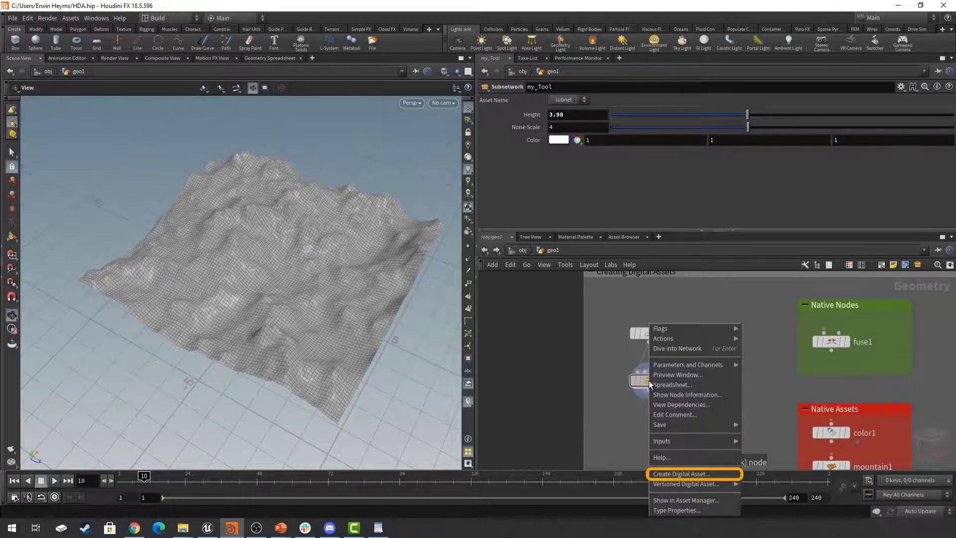
click(701, 473)
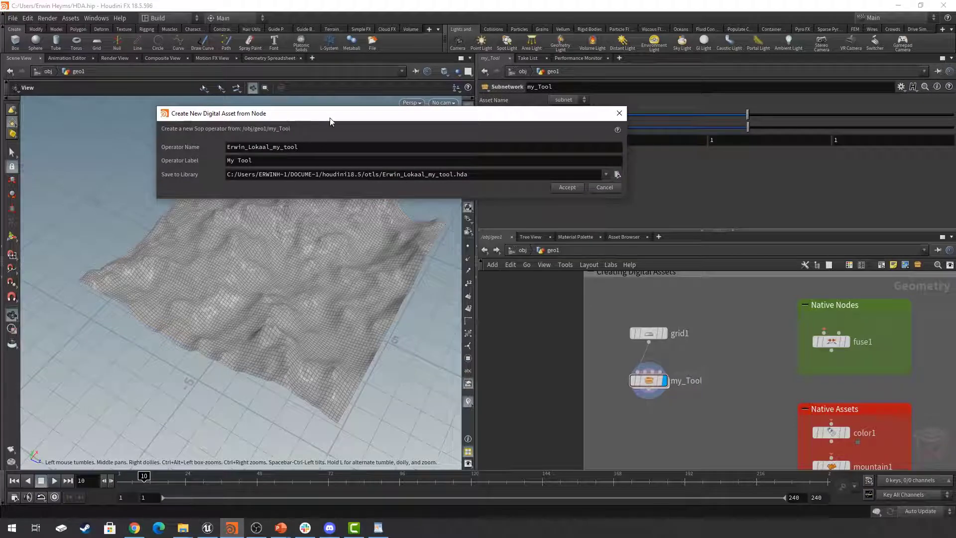
drag(330, 117, 249, 137)
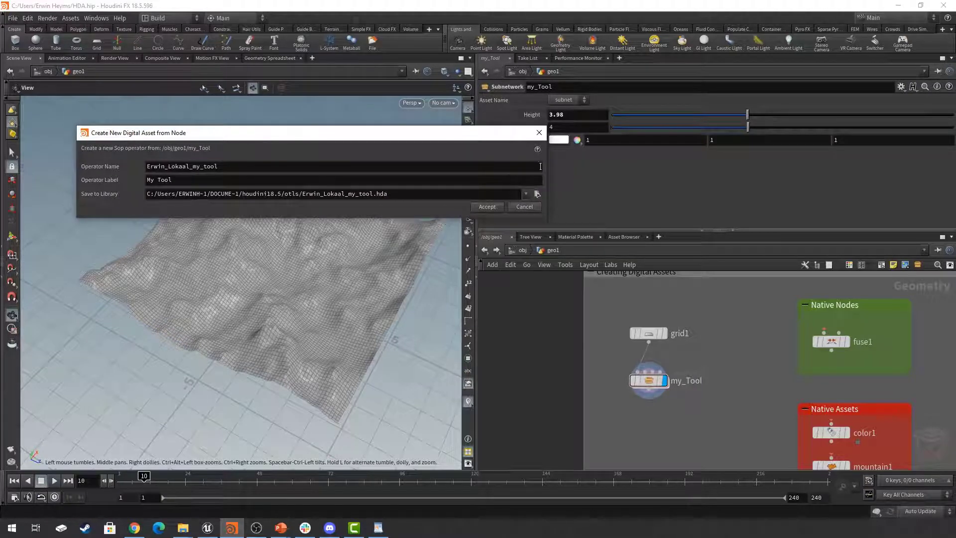
drag(545, 159, 391, 158)
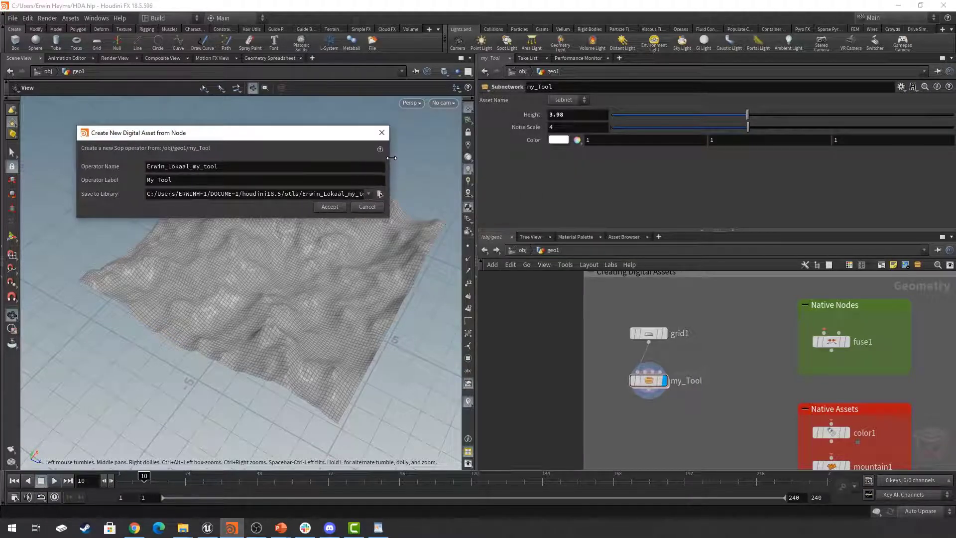
double_click(253, 167)
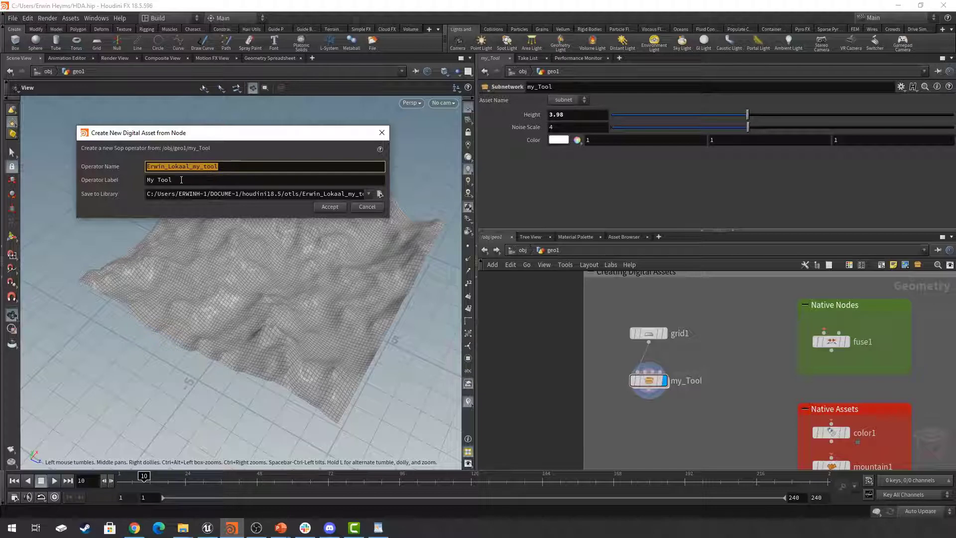
click(198, 181)
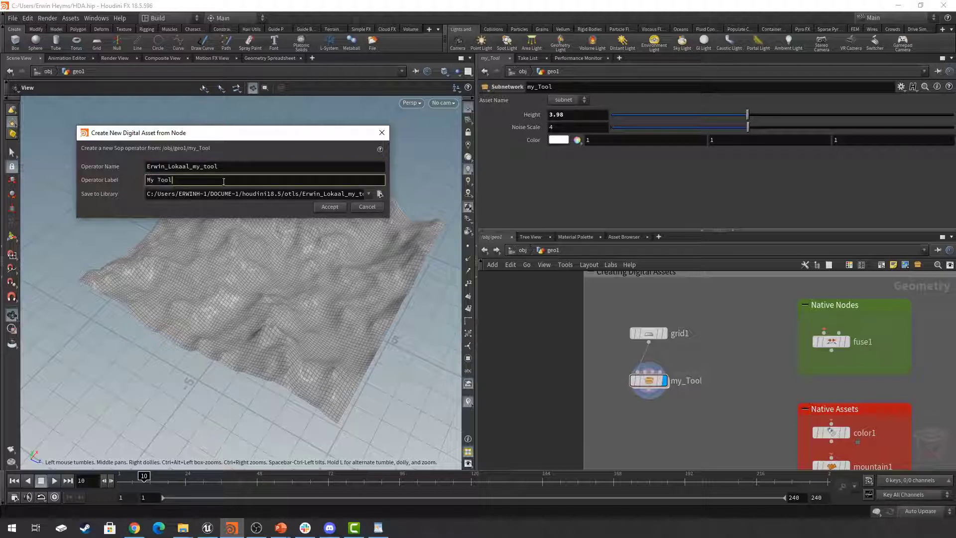
double_click(686, 381)
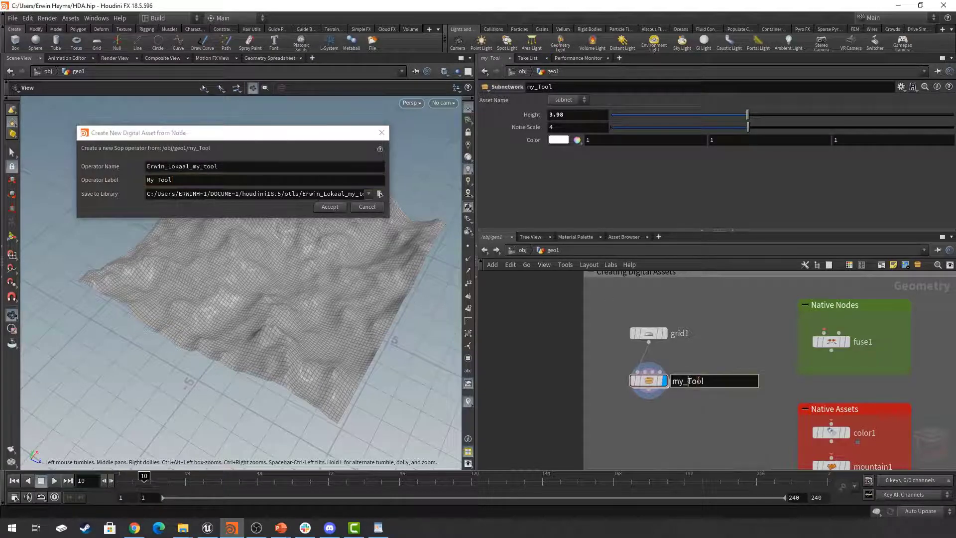
drag(706, 380, 667, 382)
click(737, 401)
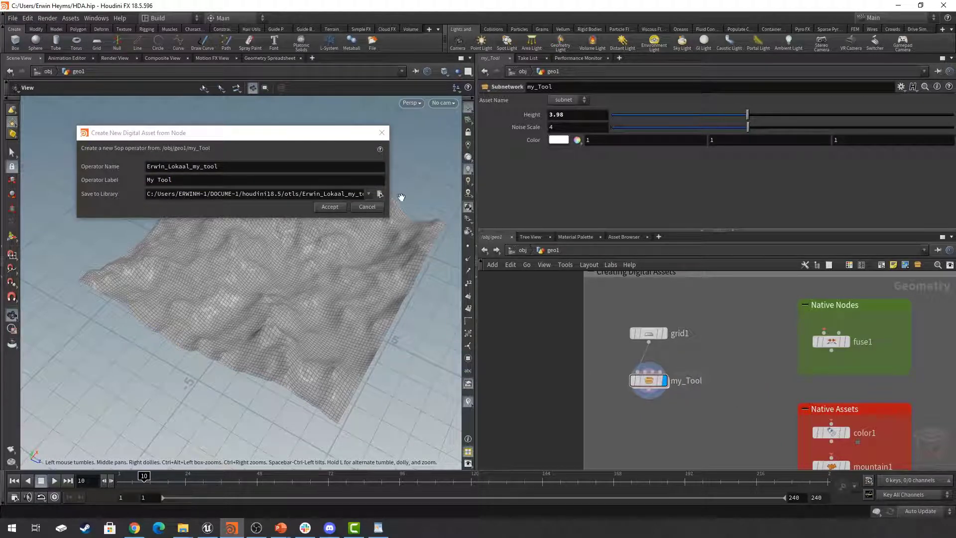
- Remove the user-name prefix from the library file name, leaving my_tool.hda in the houdini18.5/otls folder
drag(389, 207, 425, 206)
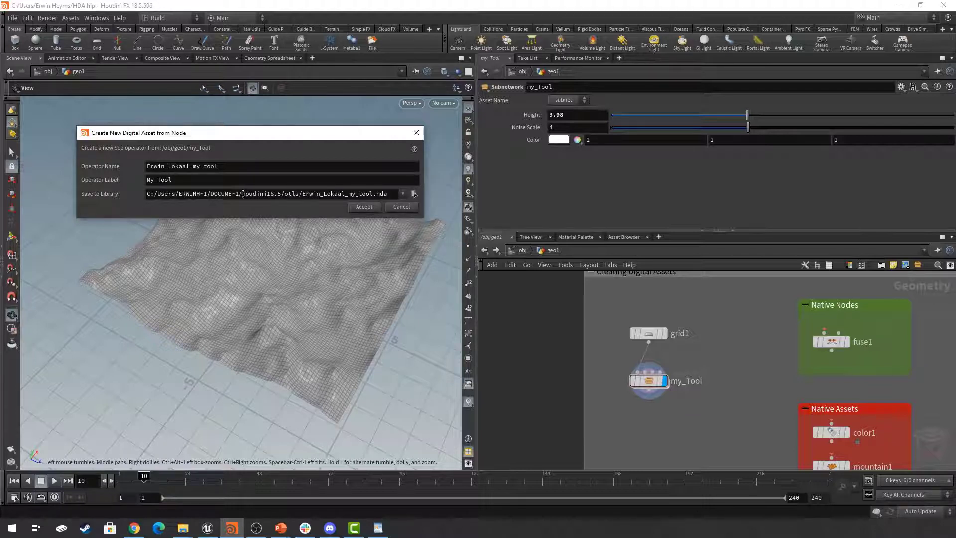
drag(243, 194, 282, 193)
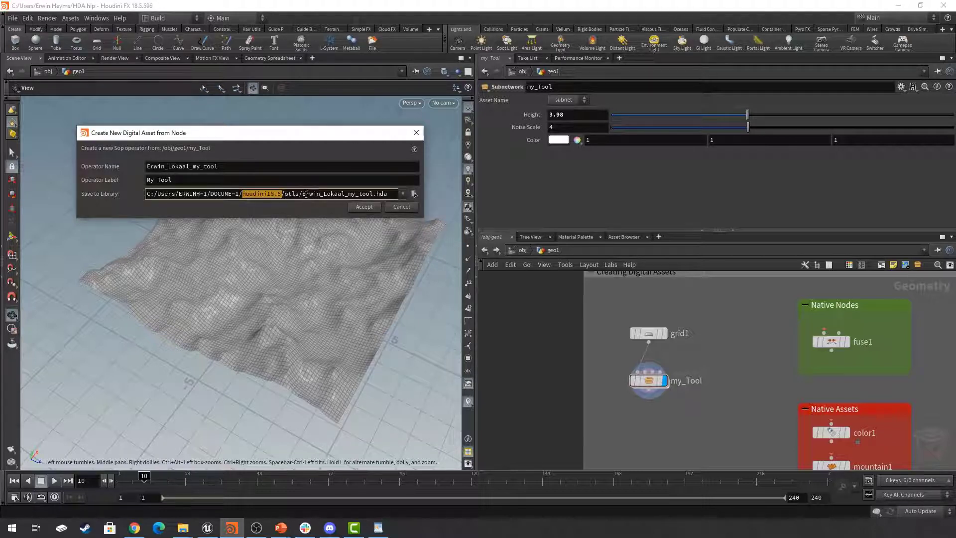
click(305, 193)
drag(302, 194, 393, 193)
click(347, 194)
drag(347, 194, 301, 198)
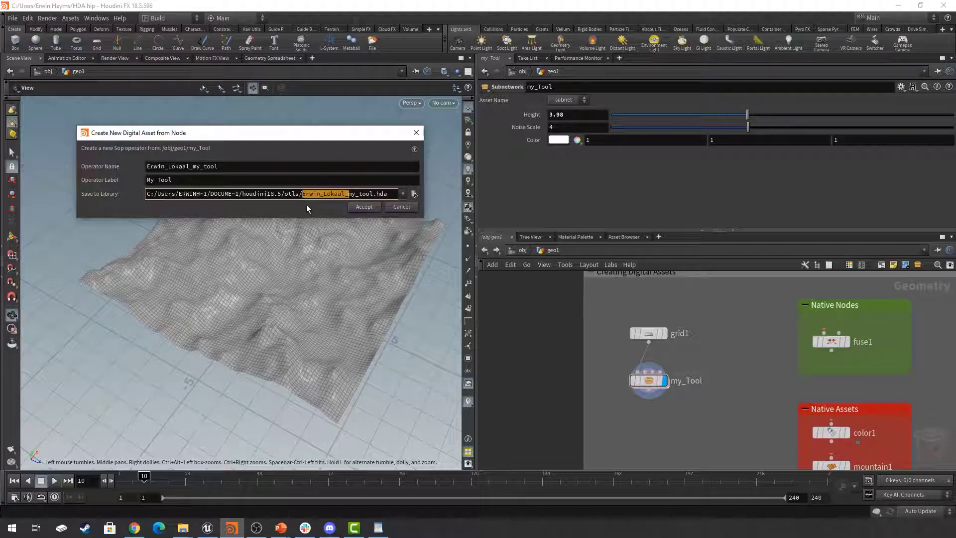
key(BackSpace)
- Set the operator name to my_Tool and create the digital asset
click(204, 179)
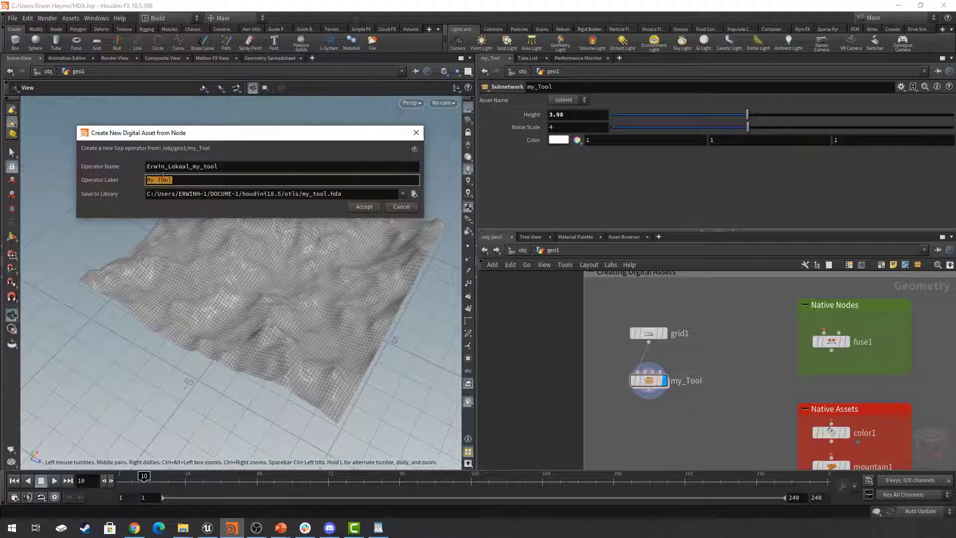
click(238, 167)
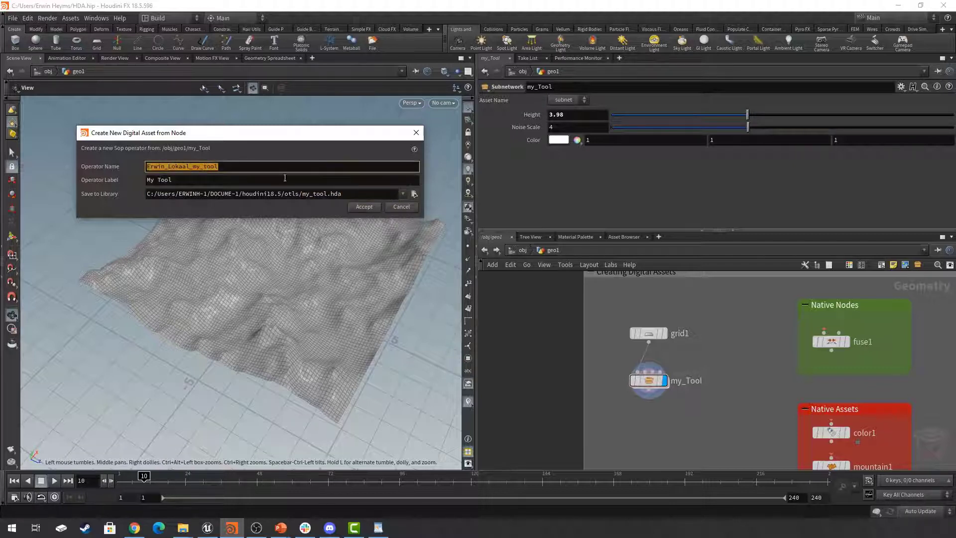
text(My_Tool)
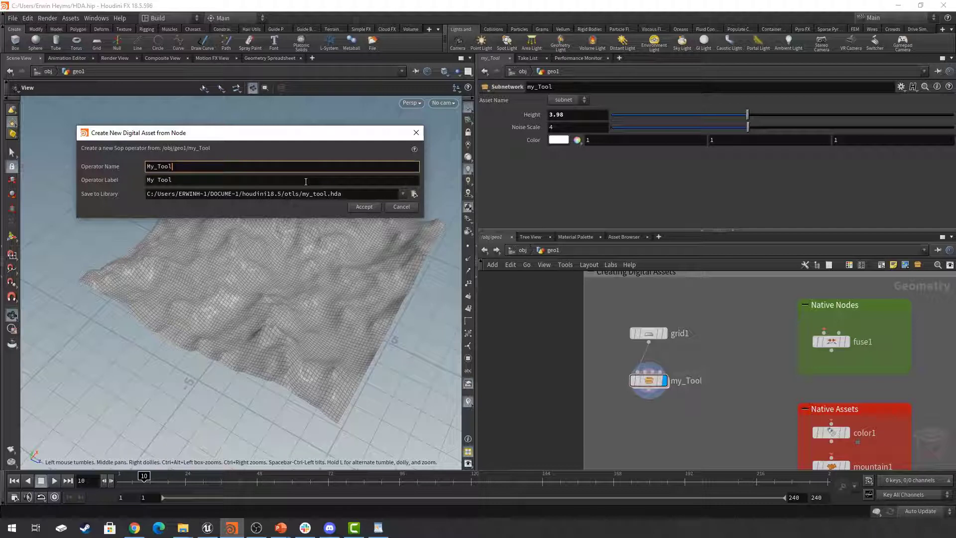
key(Return)
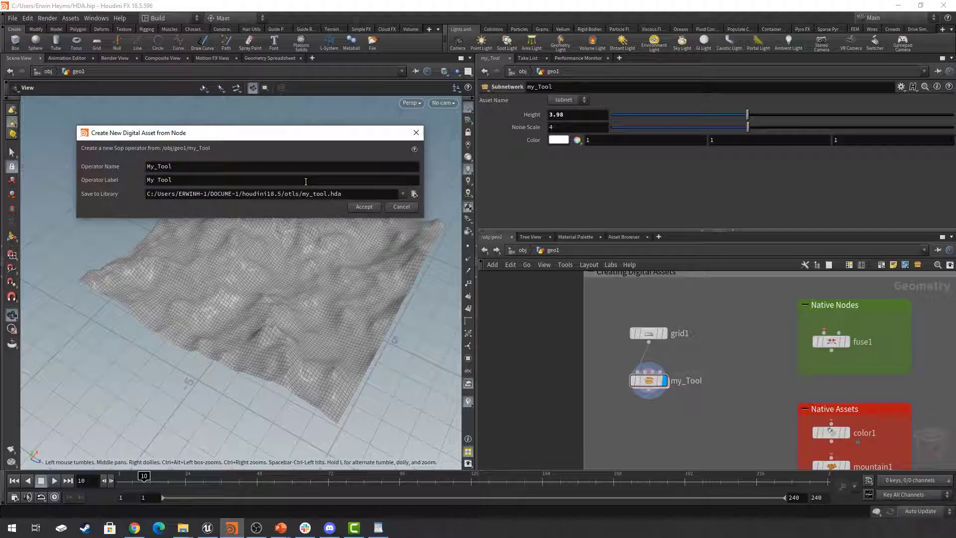
click(149, 167)
text(m)
key(Return)
click(364, 207)
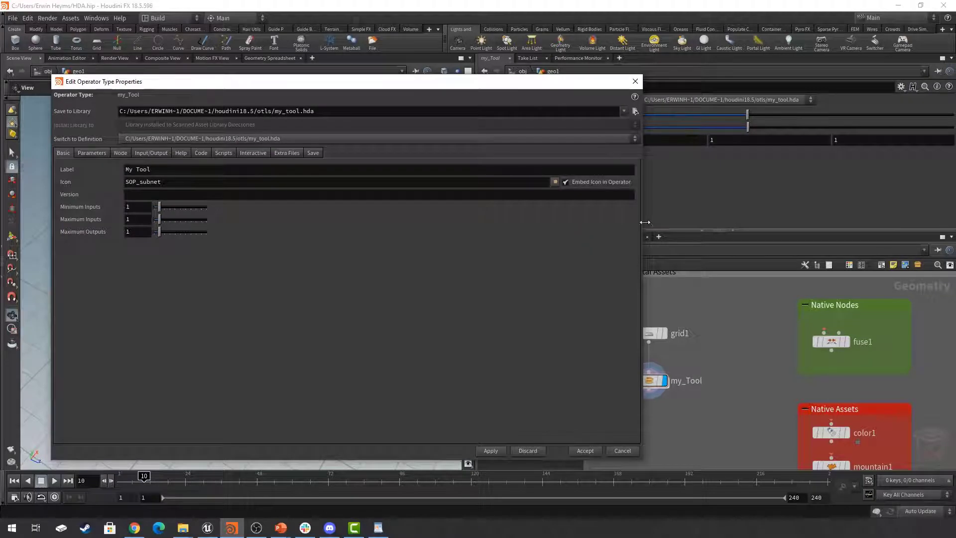
- Narrow the Edit Operator Type Properties window and widen the scene view so the network stays uncovered
drag(643, 216, 449, 229)
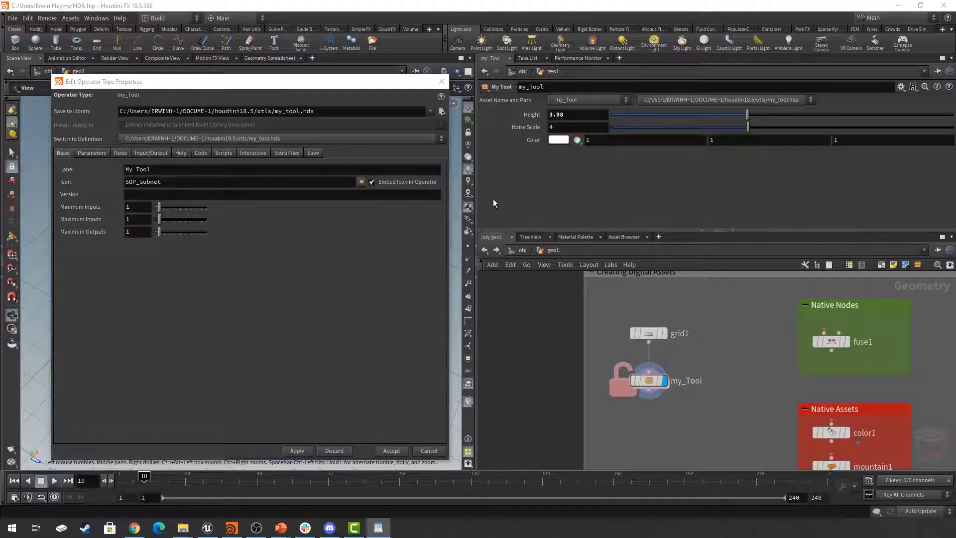
drag(474, 197, 539, 198)
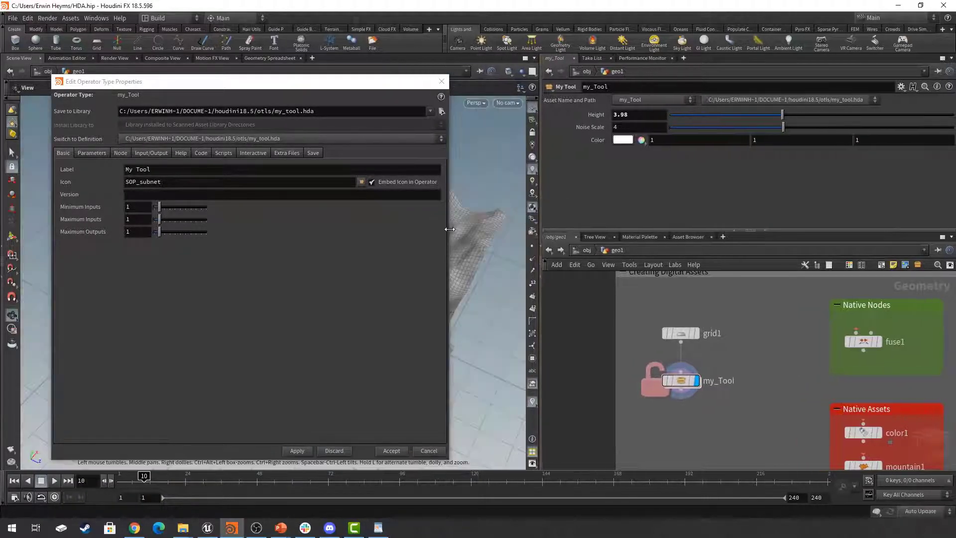
drag(449, 229, 483, 229)
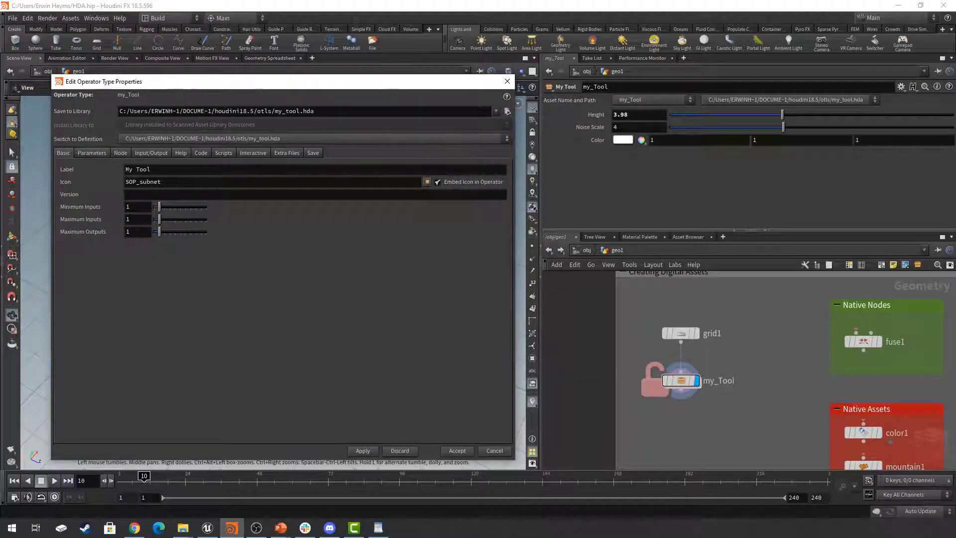
- Check for my_tool.hda in the otls folder in File Explorer, and close the operator type properties in Houdini
drag(955, 269, 504, 282)
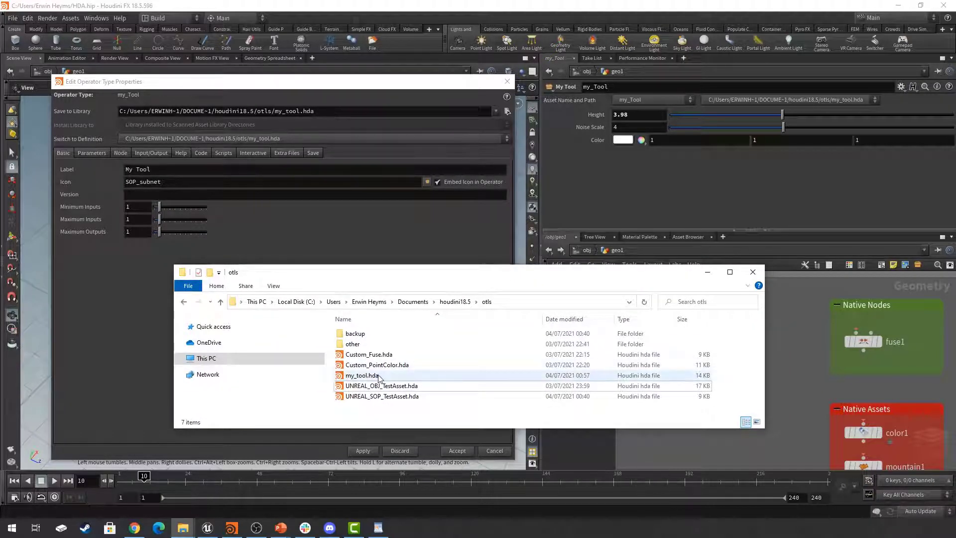
click(357, 377)
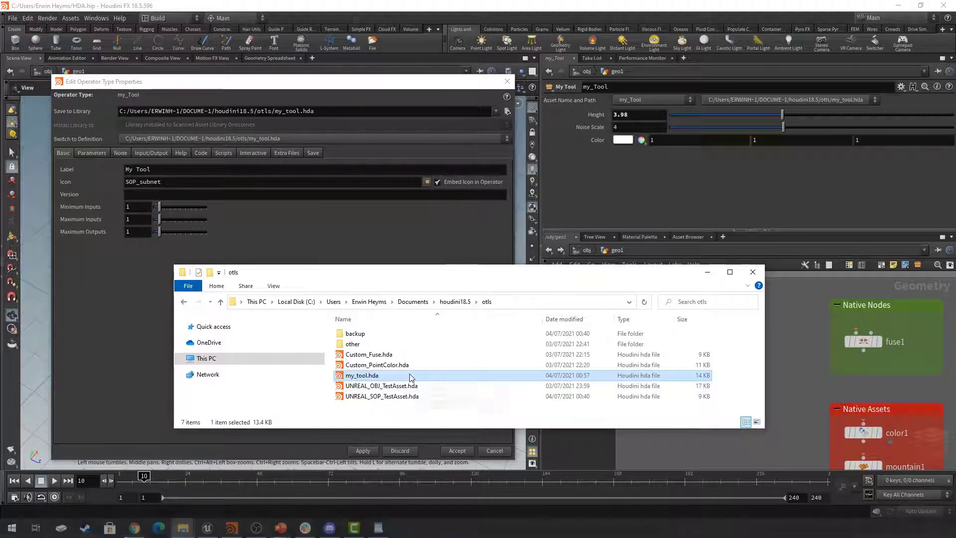
click(708, 273)
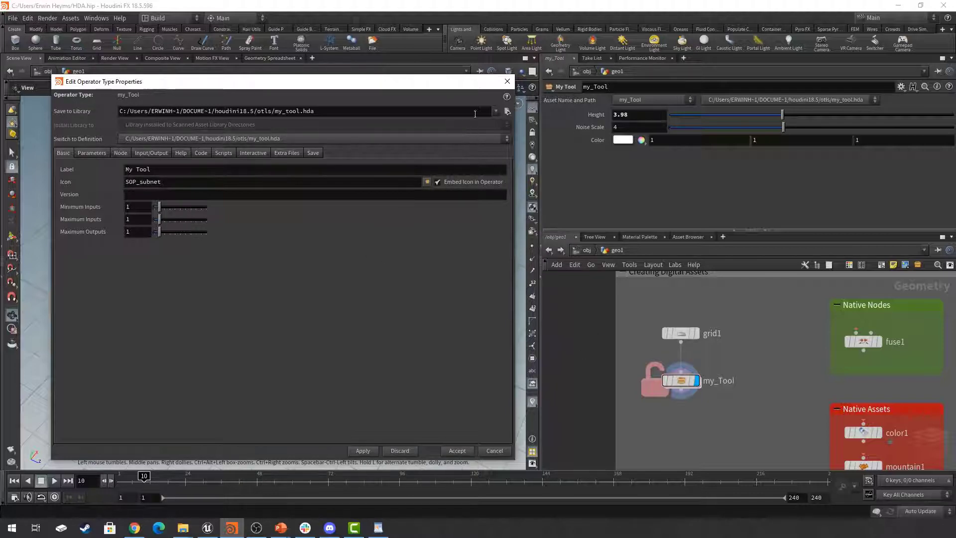
click(507, 81)
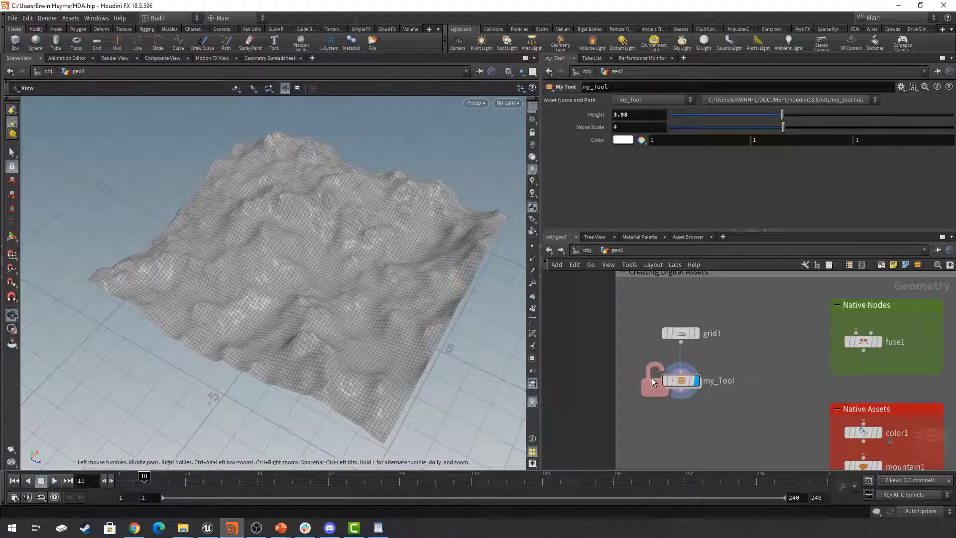
- Reopen the Type Properties of the my_Tool asset and examine its library save path
click(680, 381)
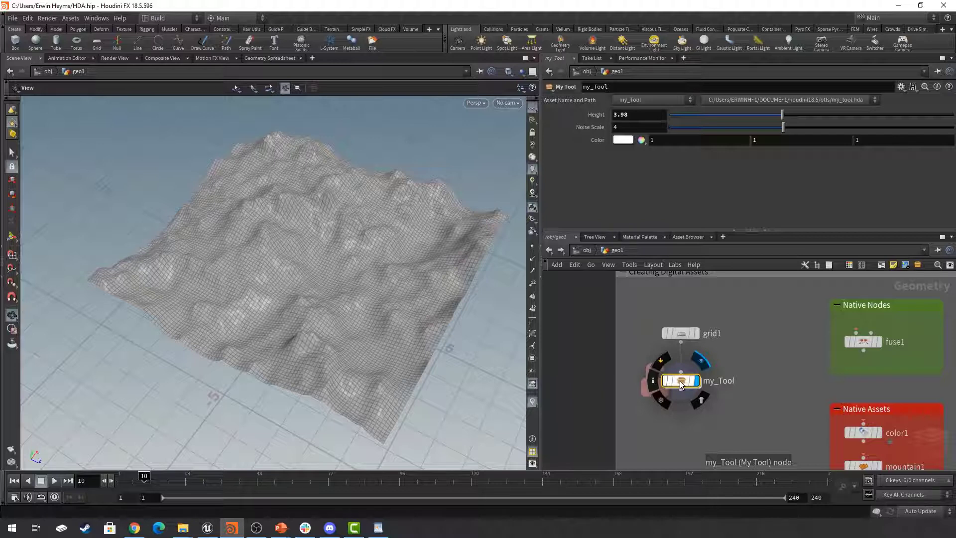
scroll(687, 384, up, 3)
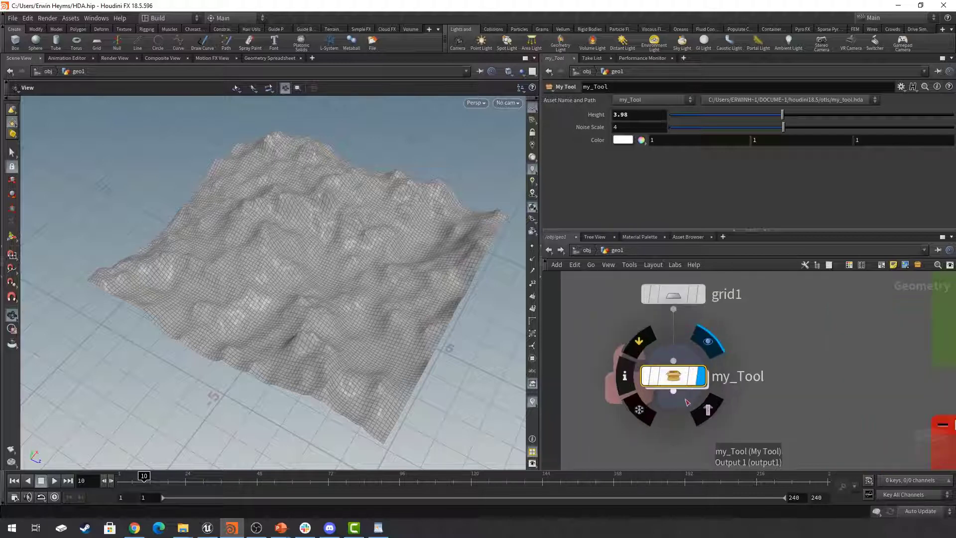
right_click(671, 375)
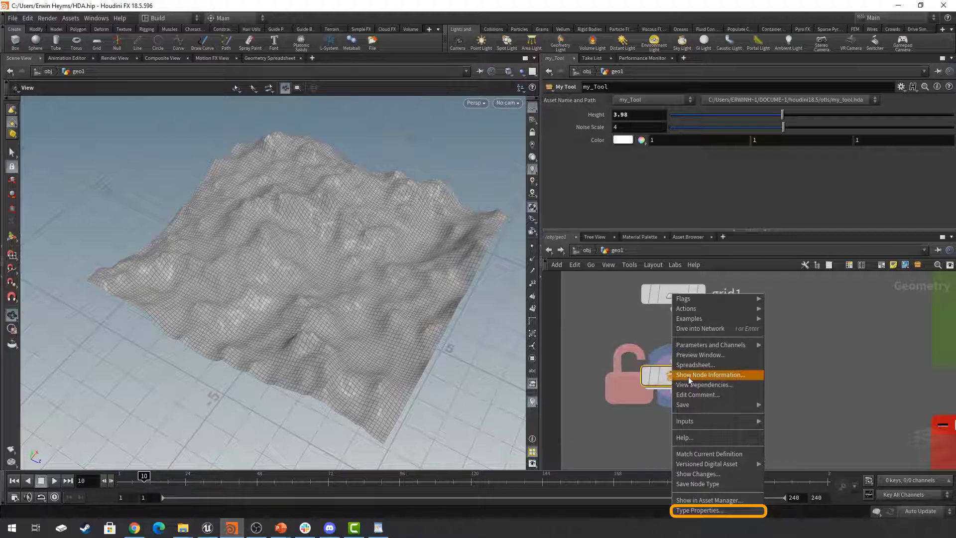
click(722, 510)
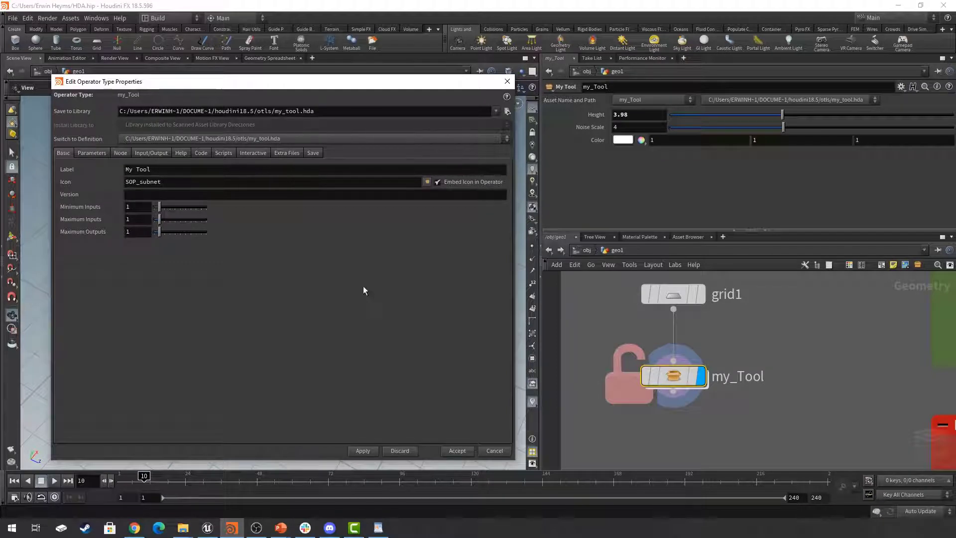
scroll(767, 347, down, 4)
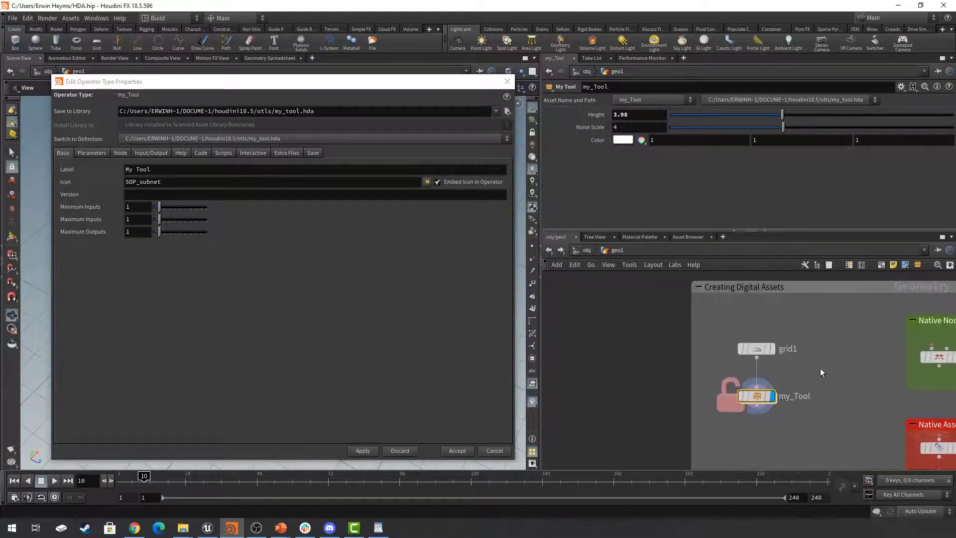
drag(819, 369, 708, 427)
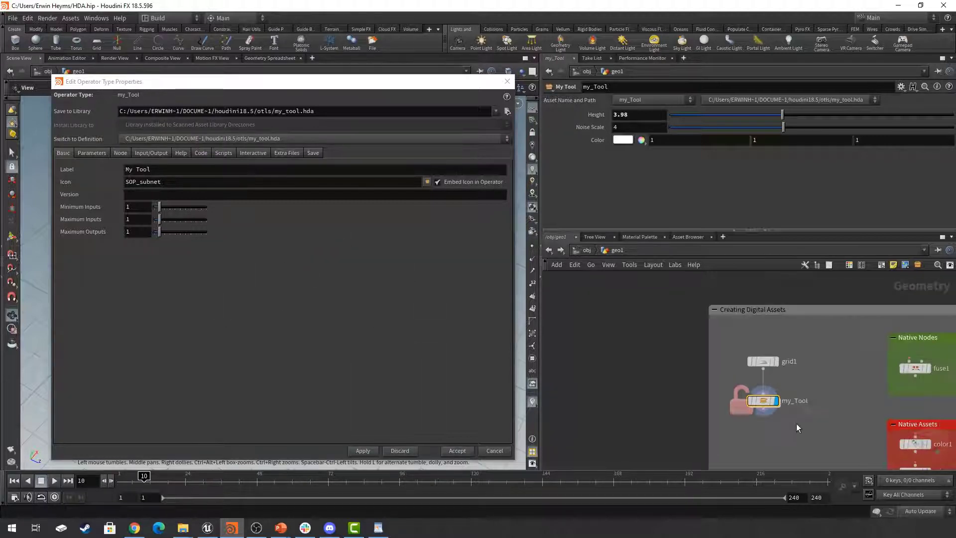
middle_drag(796, 423, 750, 428)
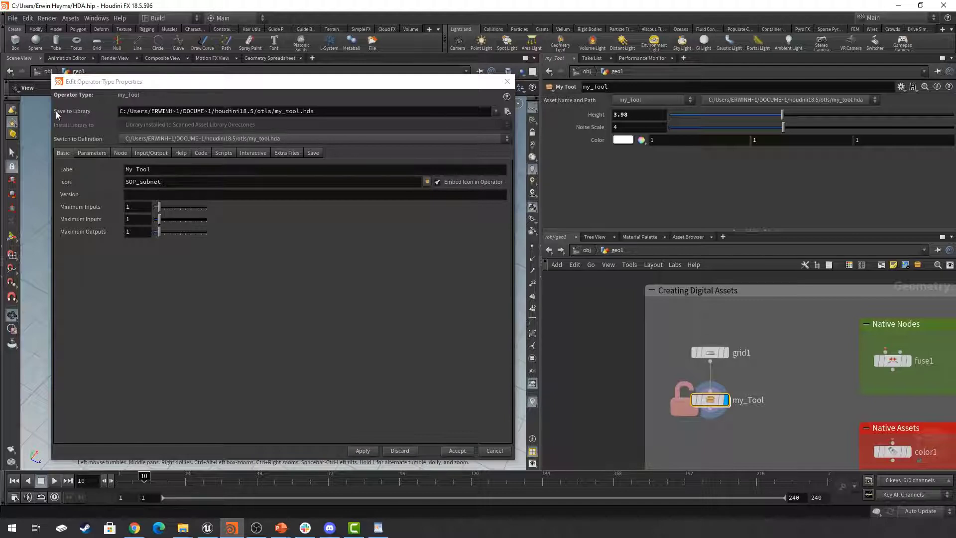
drag(315, 111, 120, 110)
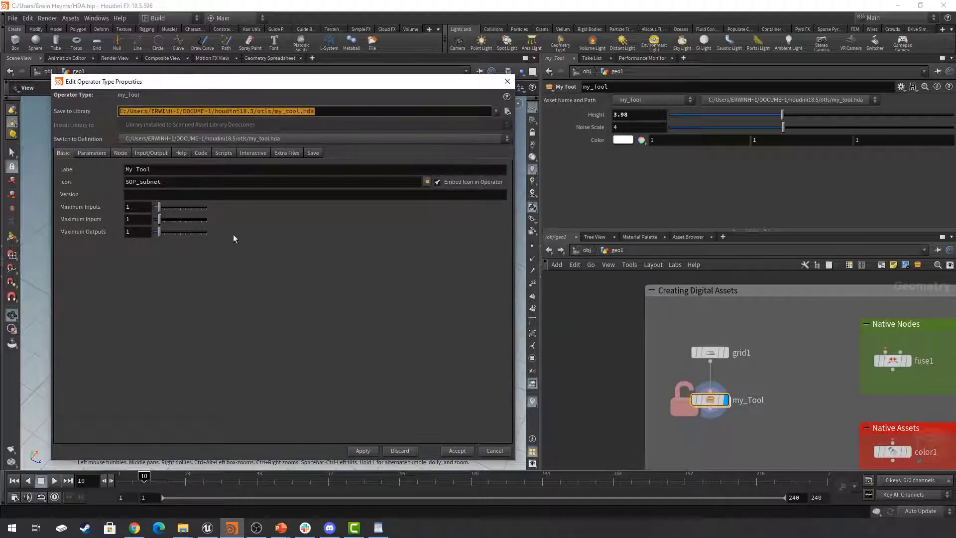
click(288, 333)
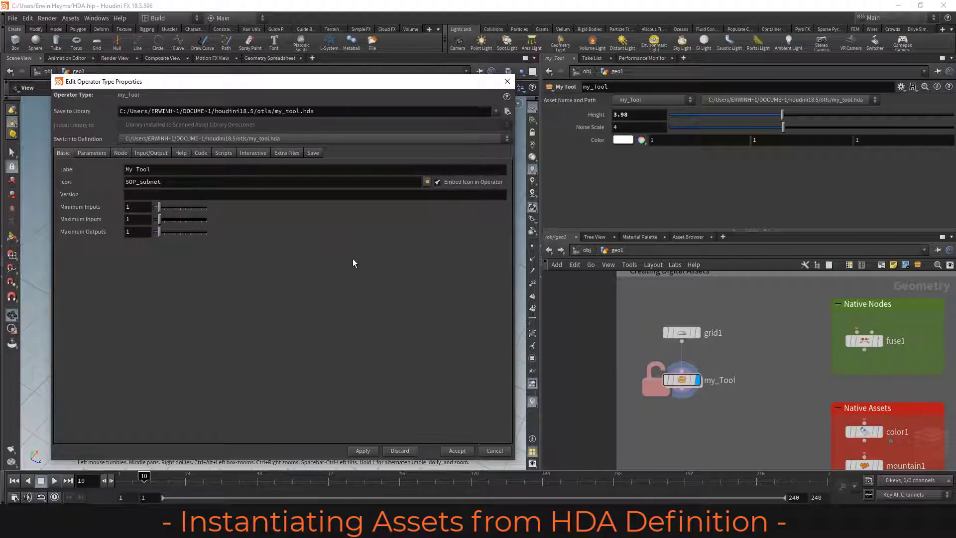
- Add a second My Tool node beside the existing my_Tool node in the Creating Digital Assets network box
middle_drag(664, 411, 727, 419)
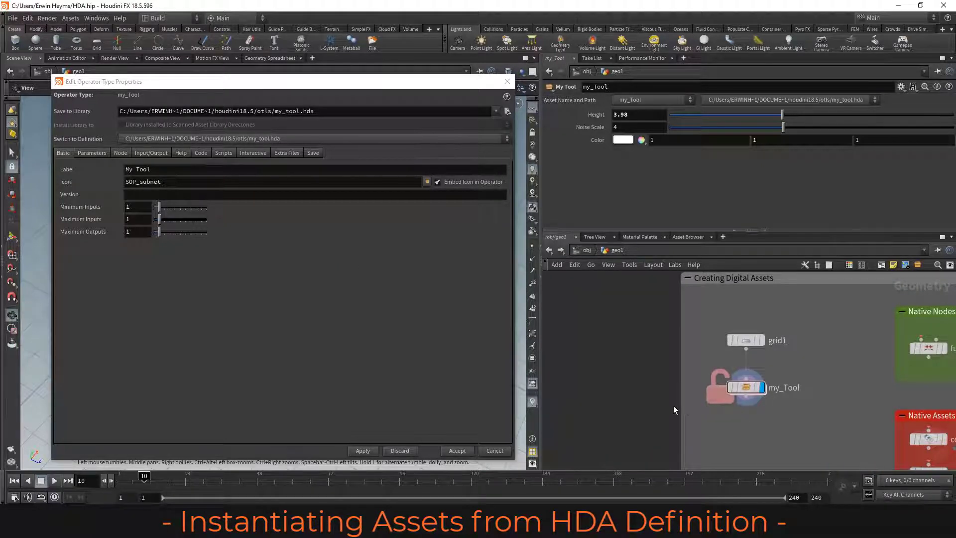
drag(681, 405, 537, 398)
middle_drag(682, 388, 706, 391)
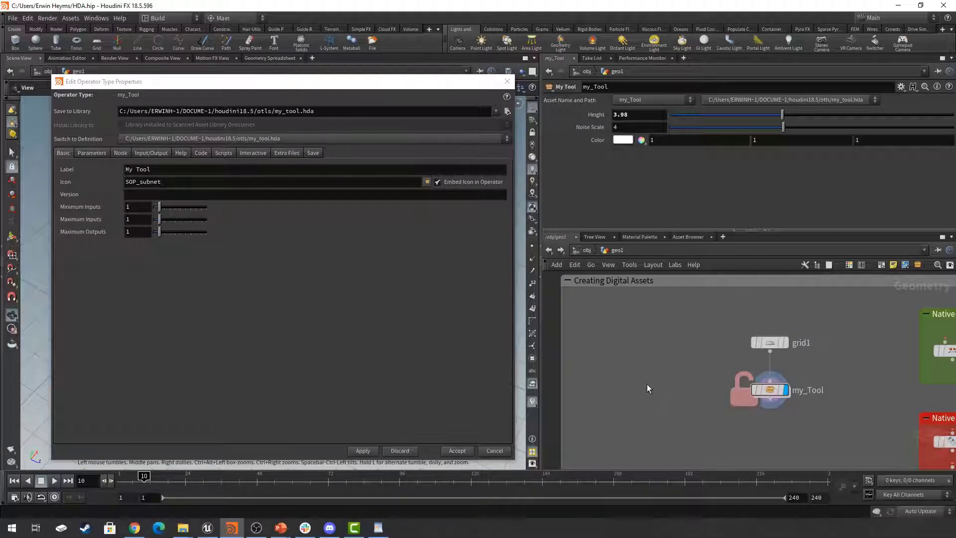
key(Tab)
text(my)
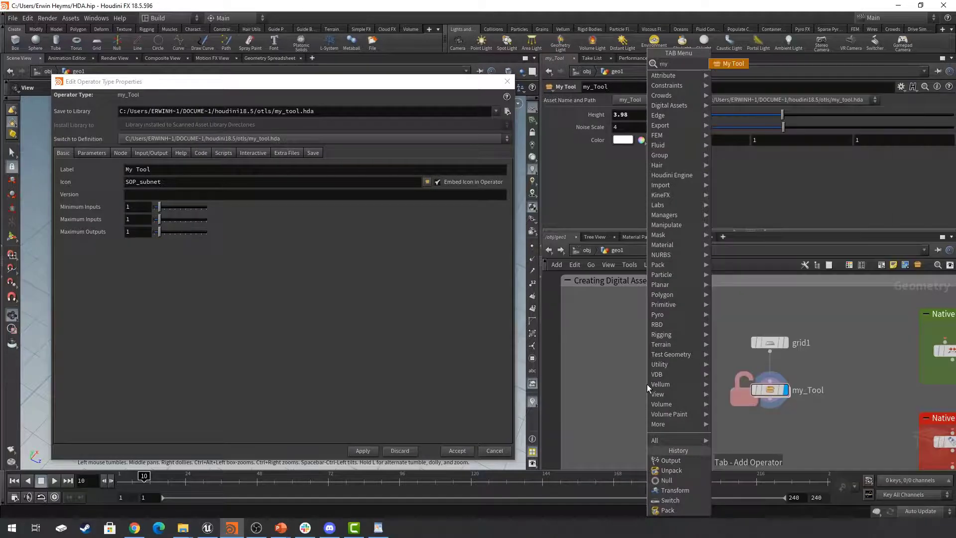
text(tool)
key(Return)
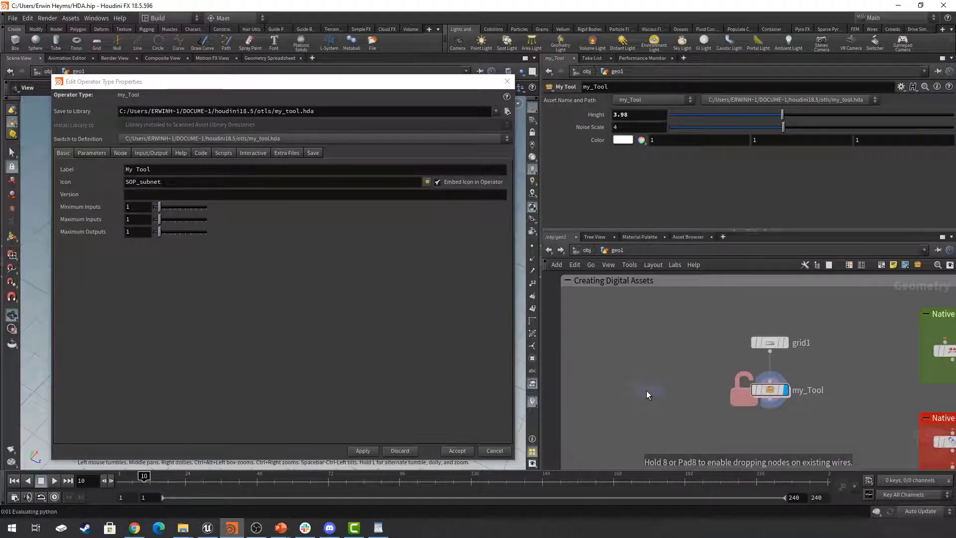
click(649, 390)
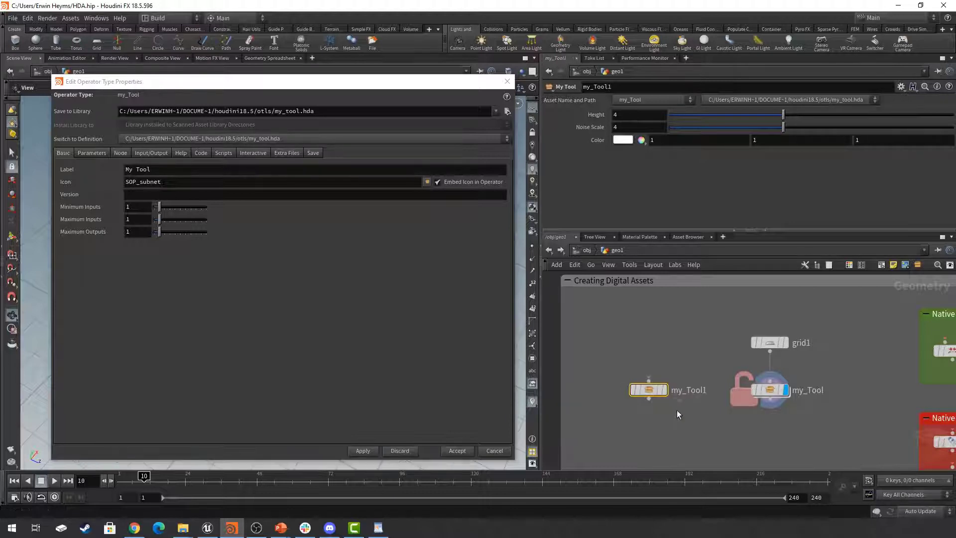
- Display the my_Tool1 node and connect the grid1 output to its input
scroll(687, 410, up, 1)
click(640, 374)
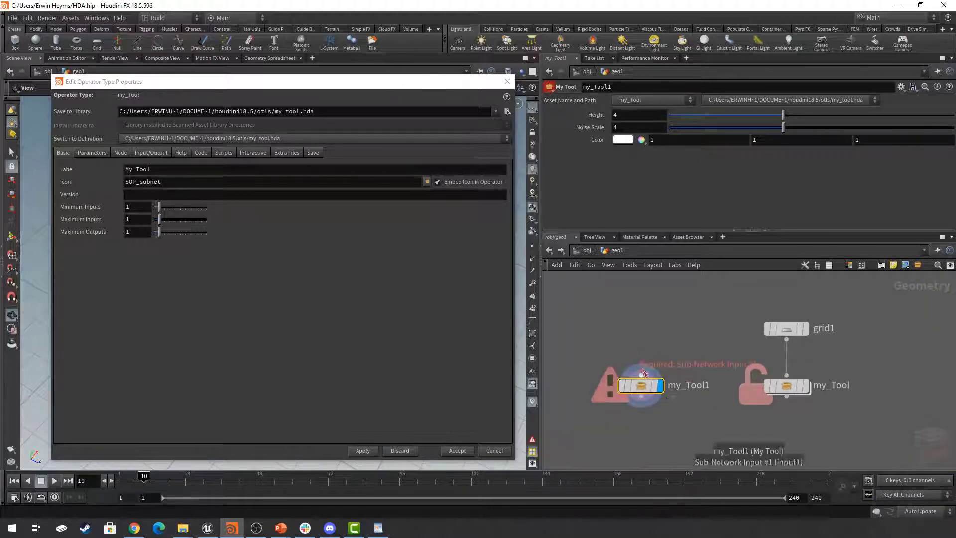
click(797, 356)
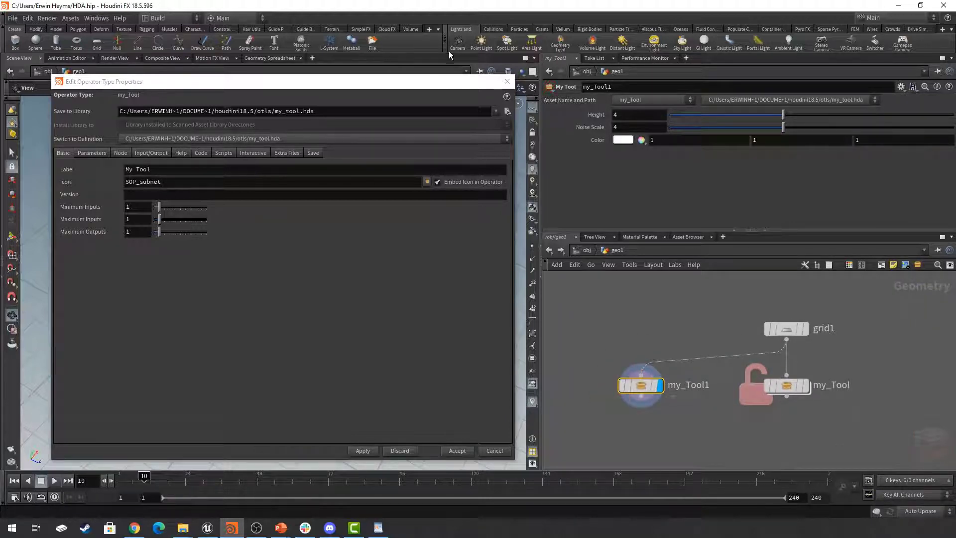
- Move the type properties window aside, try a higher Noise Scale on my_Tool1, undo it and bring the window back
drag(465, 82, 418, 432)
drag(378, 317, 344, 286)
scroll(382, 279, down, 3)
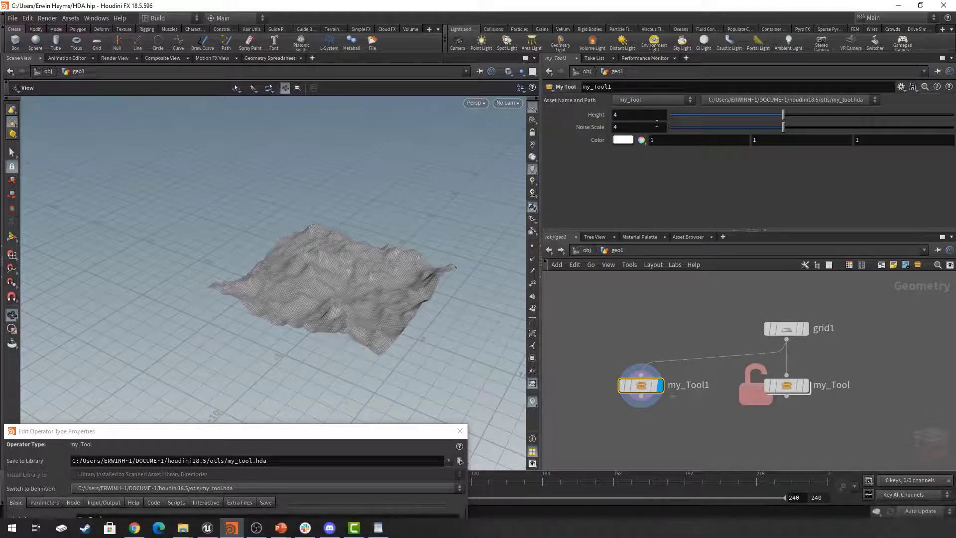
drag(781, 127, 815, 127)
key(ctrl+z)
drag(392, 432, 438, 88)
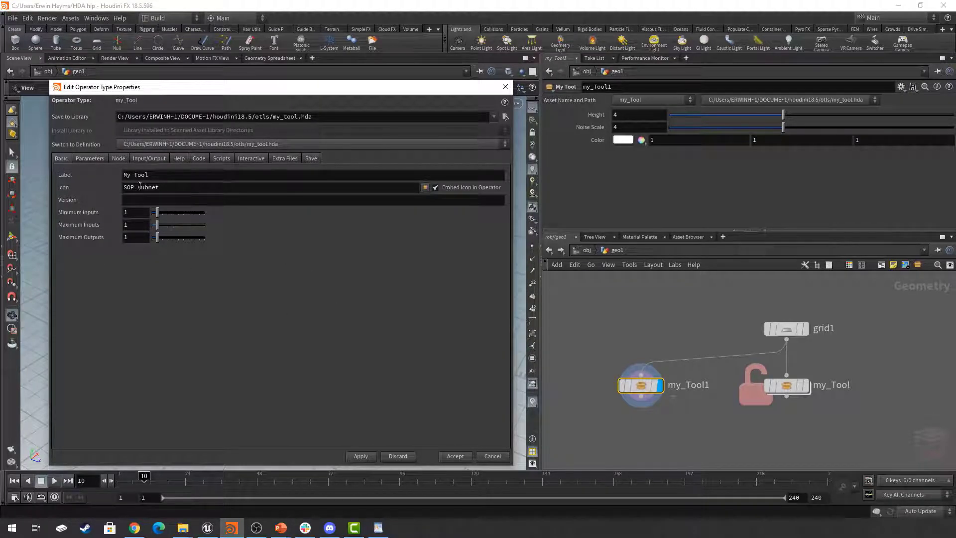
- Set the My Tool asset's Maximum Inputs to 2 and Maximum Outputs to 2, and apply the definition change
click(177, 174)
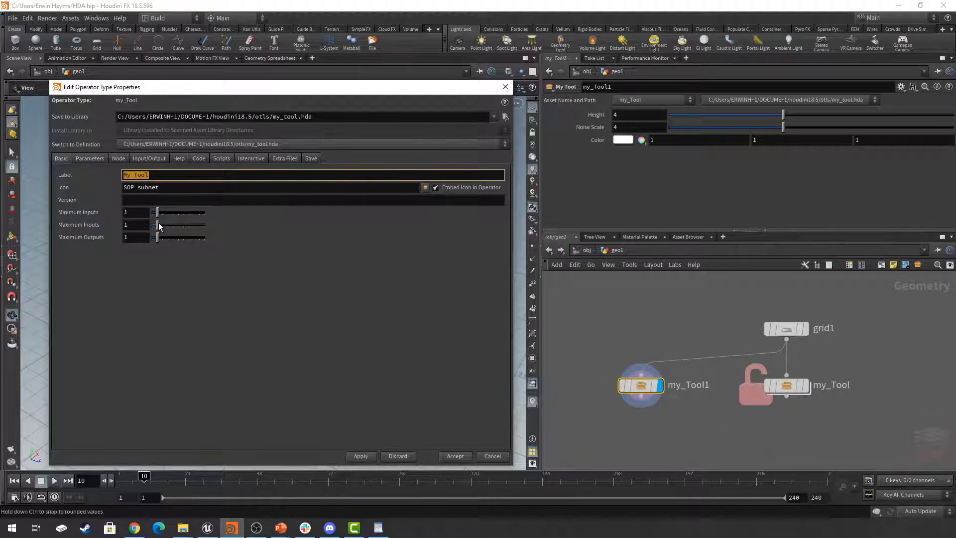
drag(159, 228, 160, 229)
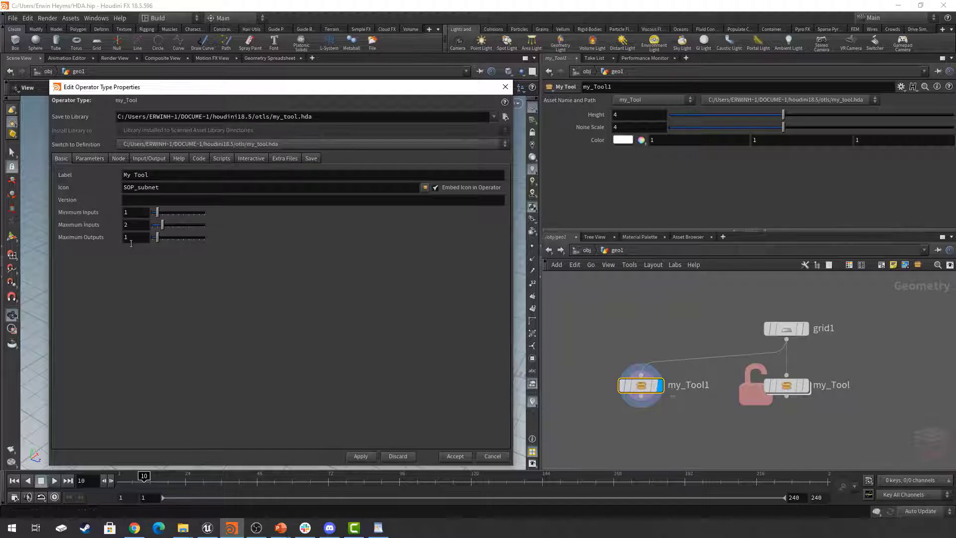
click(160, 238)
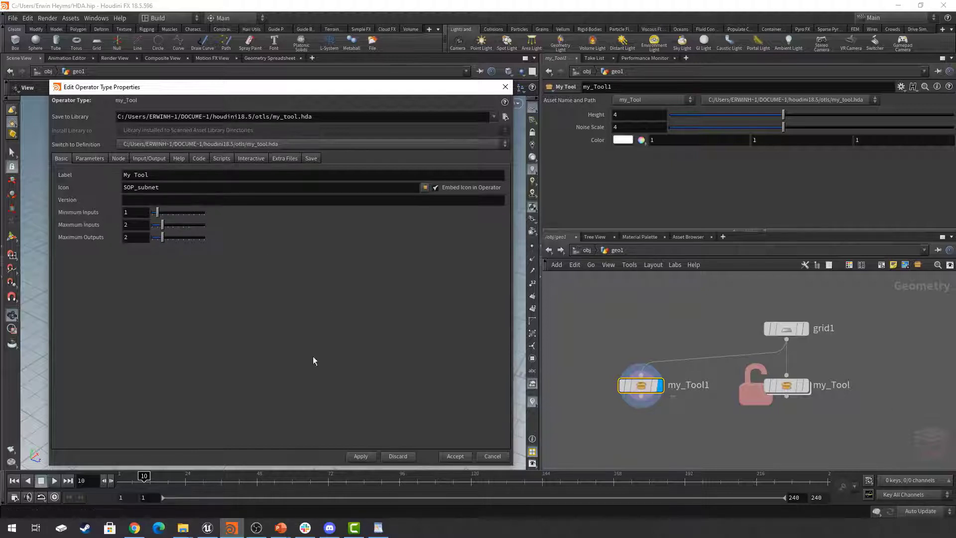
click(361, 456)
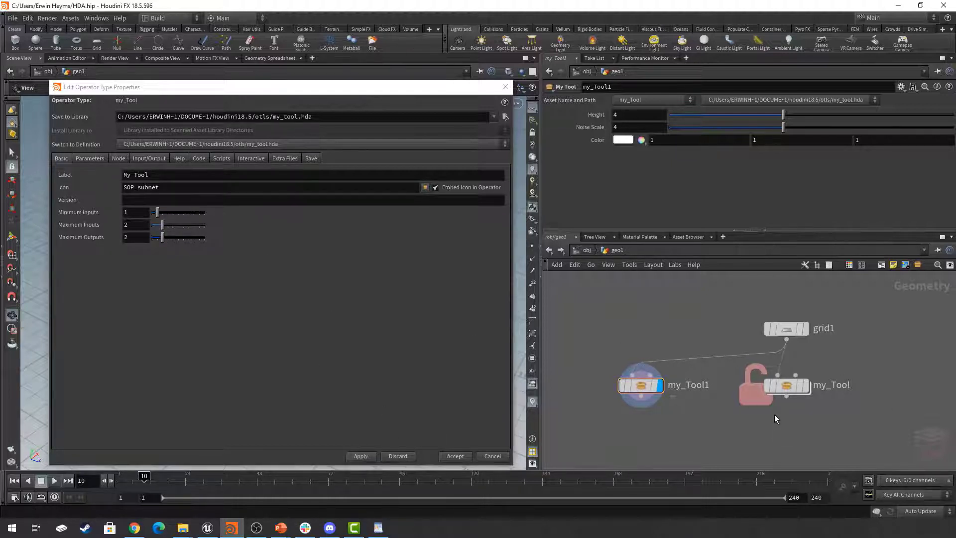
- Select and display the unlocked my_Tool node, and compare it with the locked my_Tool1 instance
click(666, 385)
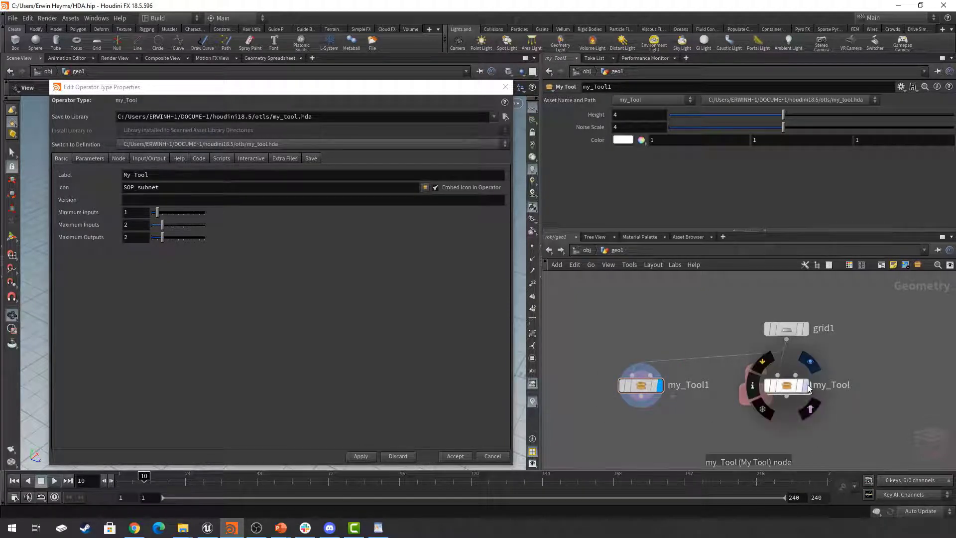
click(784, 386)
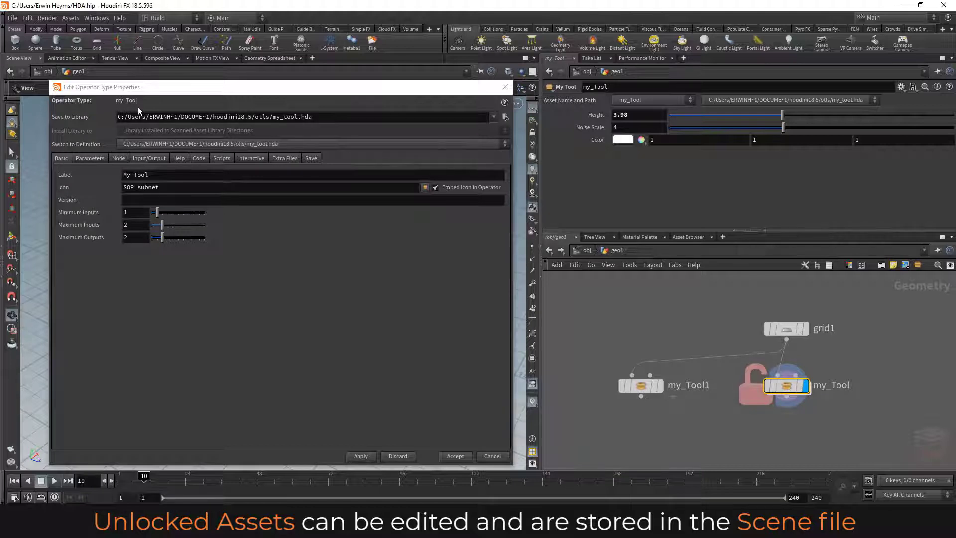
mouse_move(648, 388)
scroll(662, 392, up, 5)
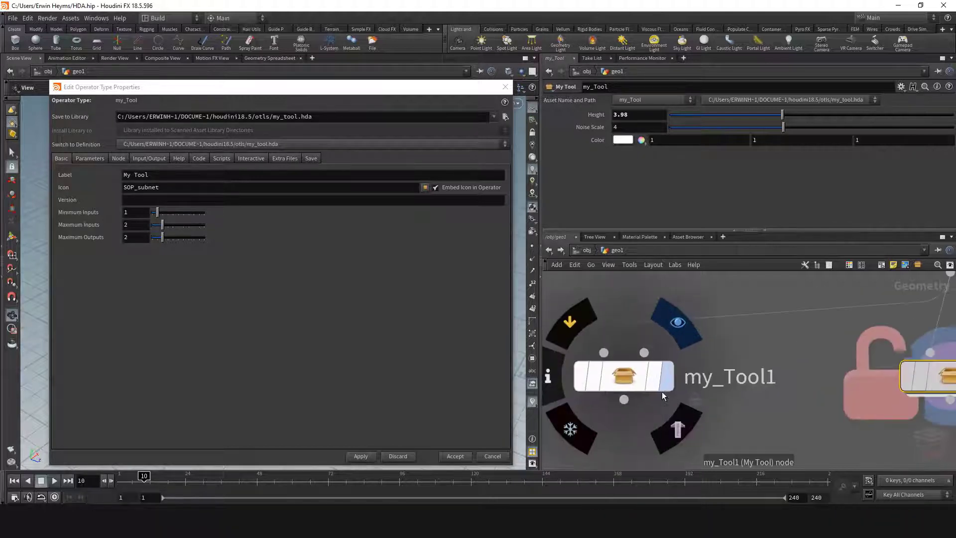
scroll(695, 401, down, 5)
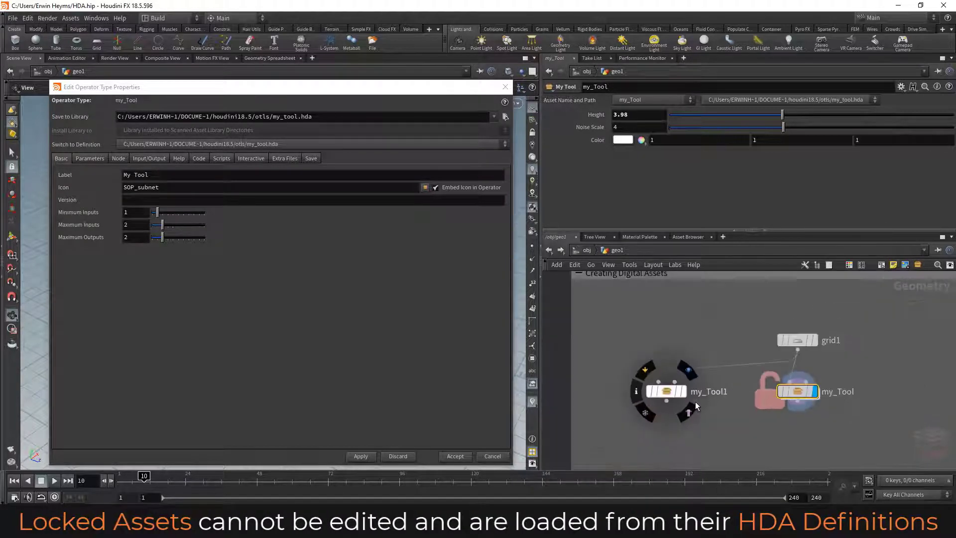
scroll(695, 402, up, 2)
- Arrange my_Tool and my_Tool1 symmetrically on either side below the grid1 node
middle_drag(705, 402, 684, 406)
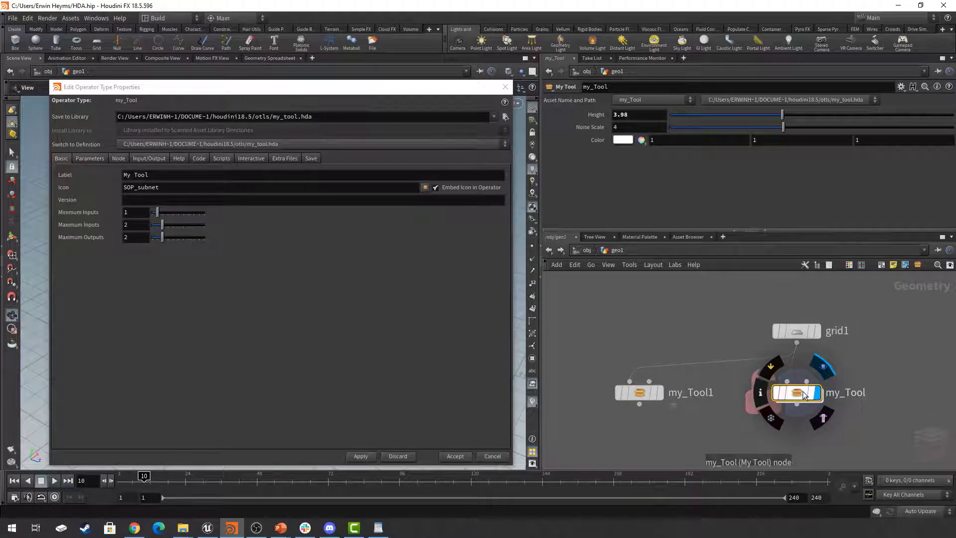
drag(804, 395, 870, 399)
drag(644, 393, 686, 394)
middle_drag(762, 412, 797, 422)
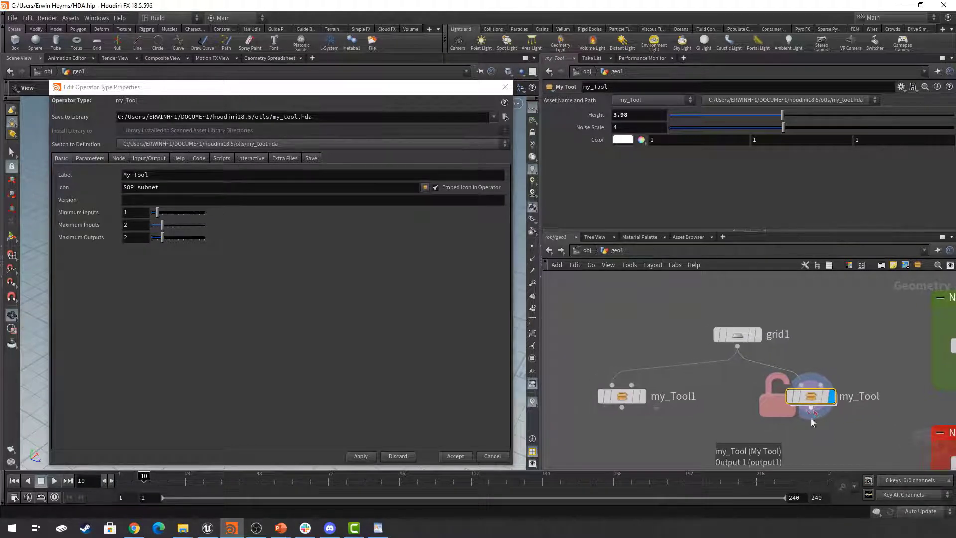
mouse_move(623, 398)
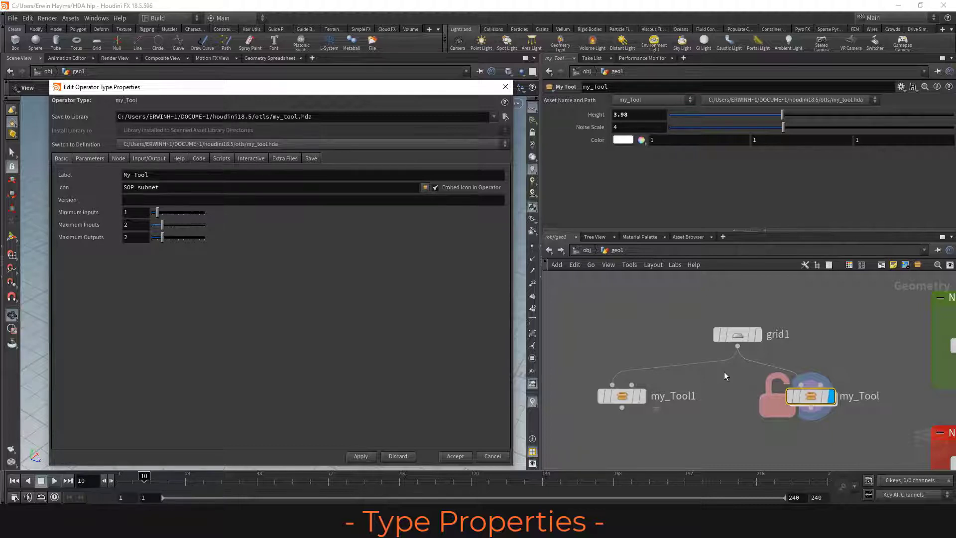
- Inside my_Tool, copy the icon name SOP_mountain from the type properties of the mountain2 node and close them
double_click(812, 397)
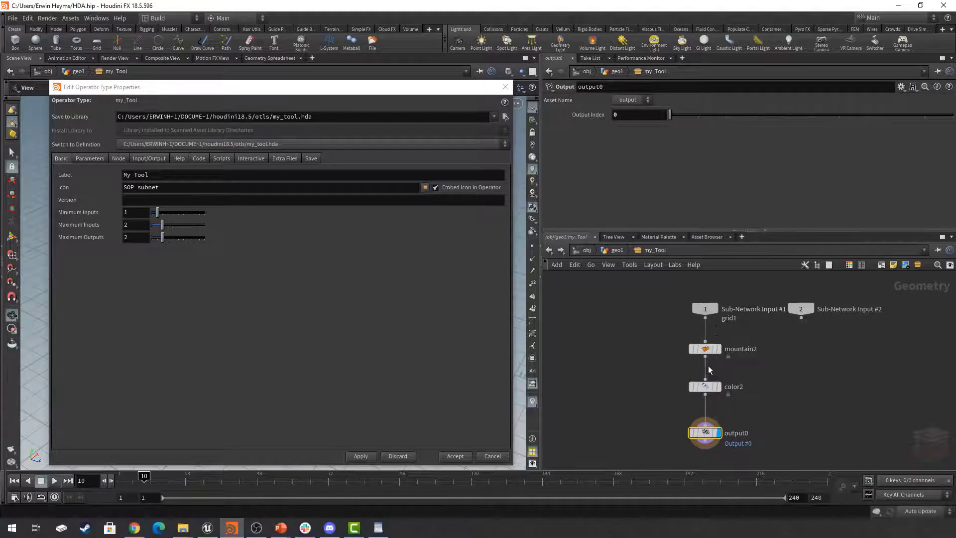
mouse_move(704, 348)
scroll(703, 349, up, 5)
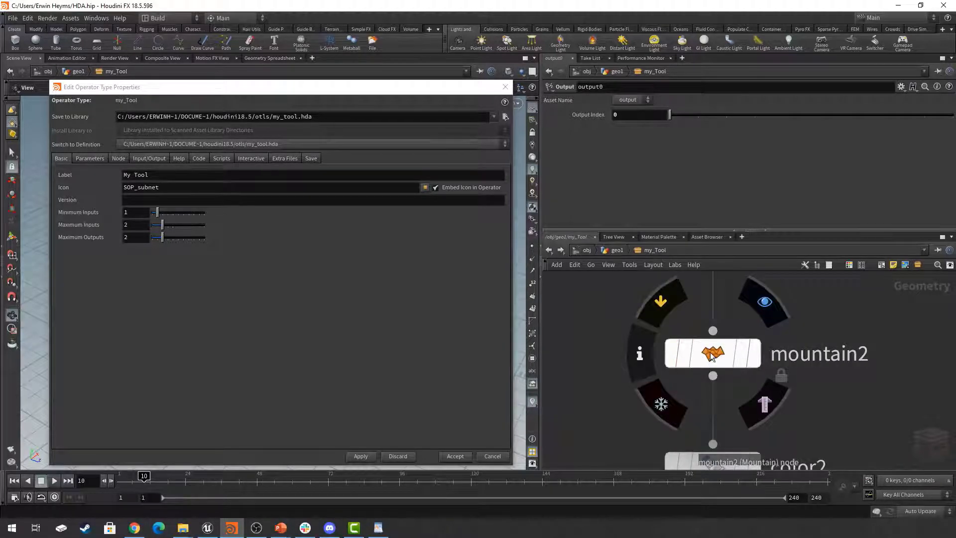
right_click(706, 360)
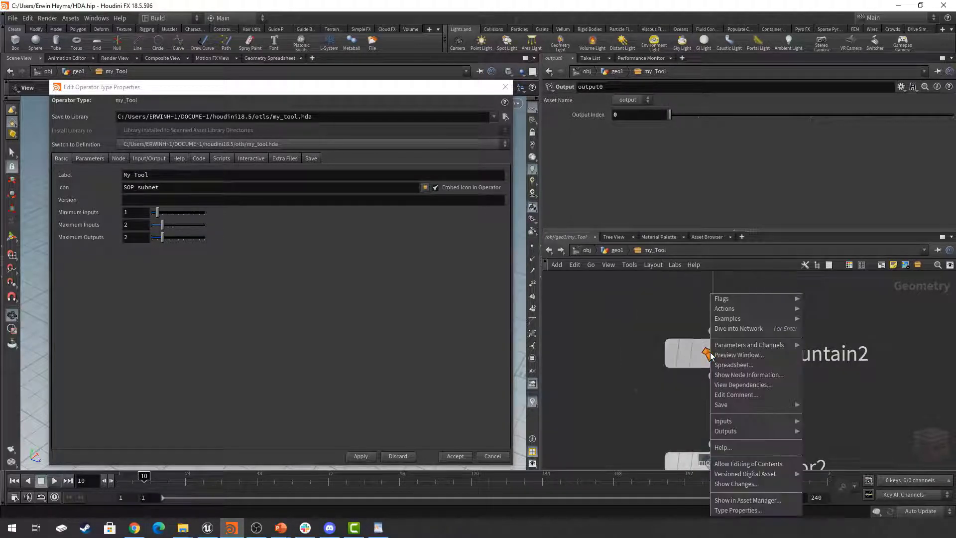
click(741, 510)
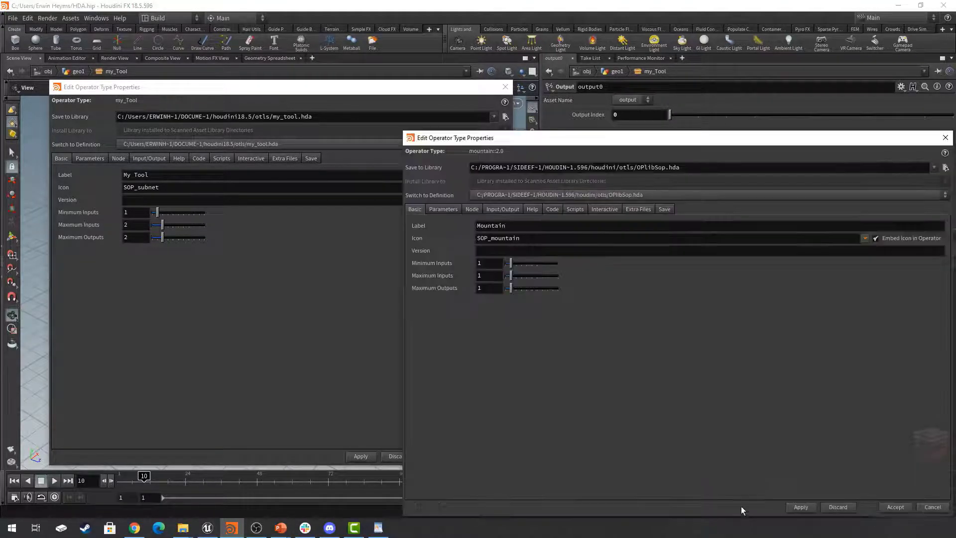
double_click(522, 238)
key(ctrl+c)
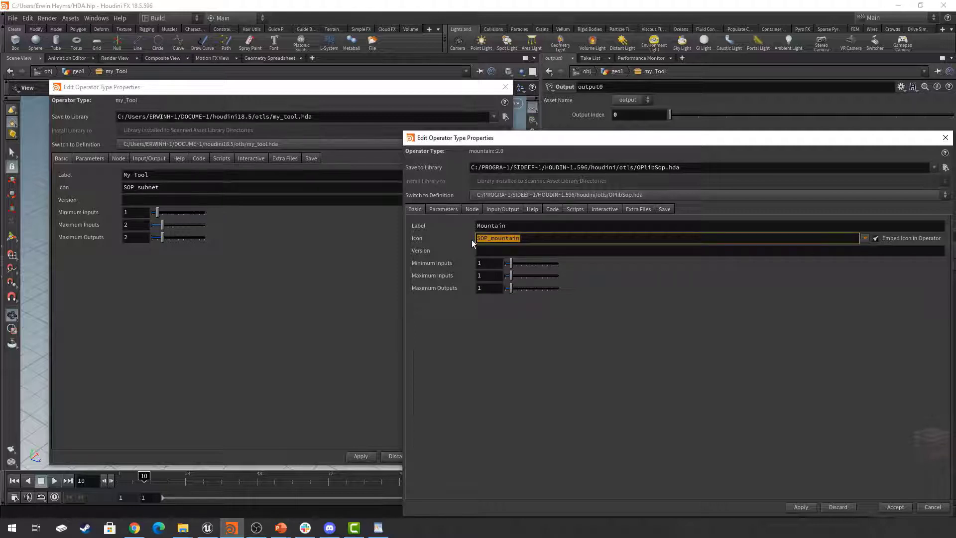
click(945, 138)
- Return to the geo1 network, set the My Tool asset's icon to SOP_mountain, and apply it
double_click(197, 190)
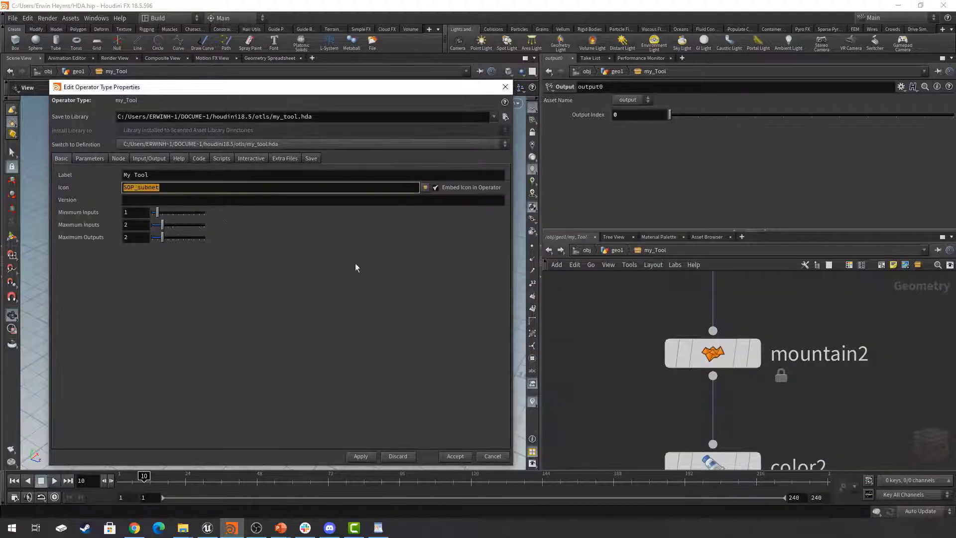
click(615, 250)
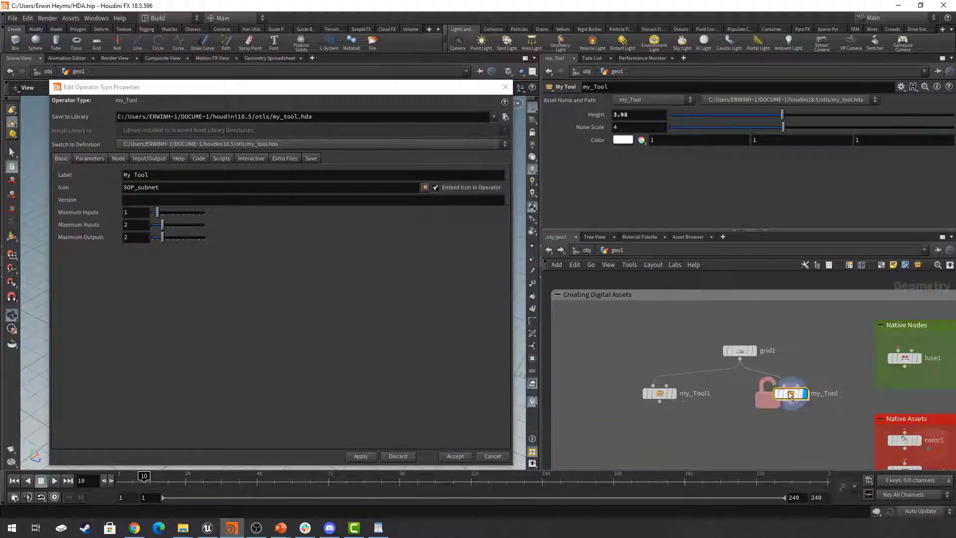
click(101, 188)
key(ctrl+v)
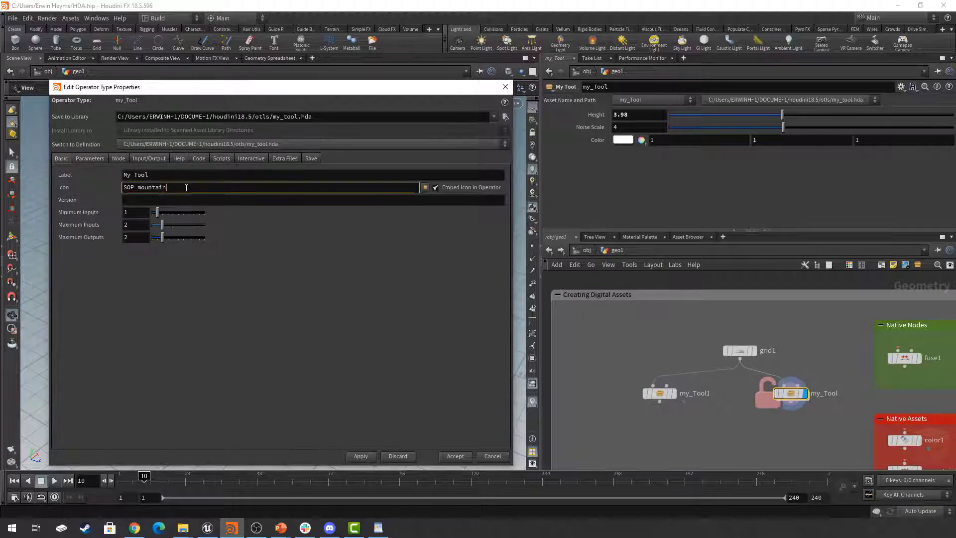
click(363, 456)
scroll(789, 409, up, 5)
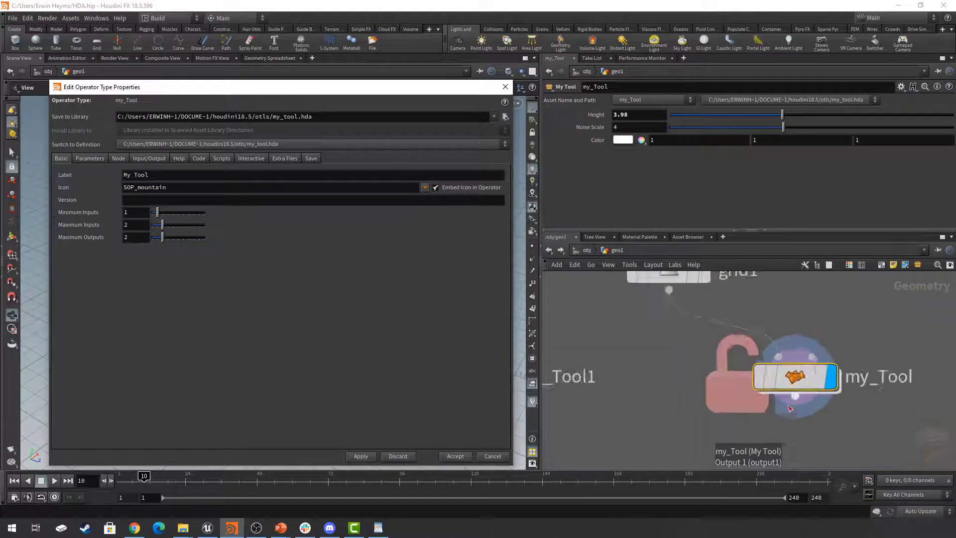
mouse_move(800, 375)
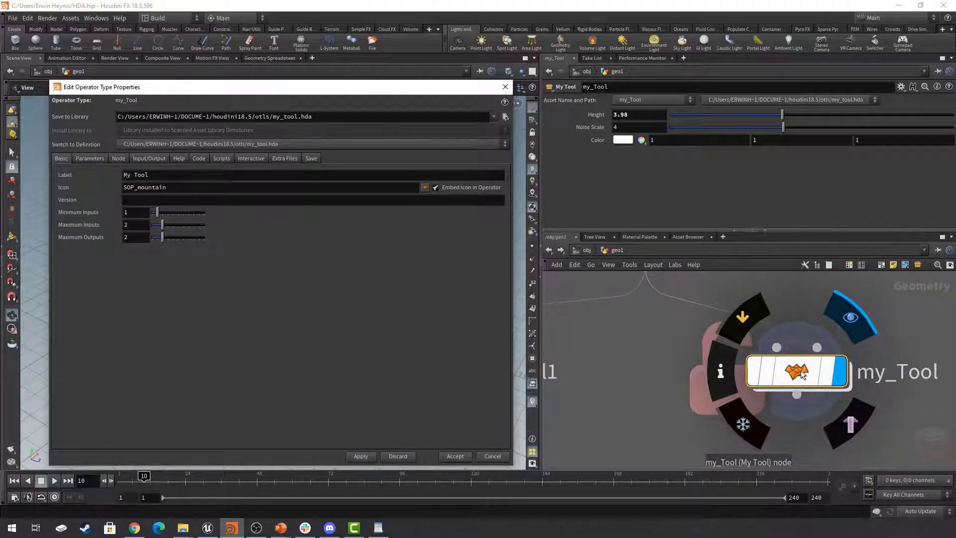
scroll(801, 374, down, 2)
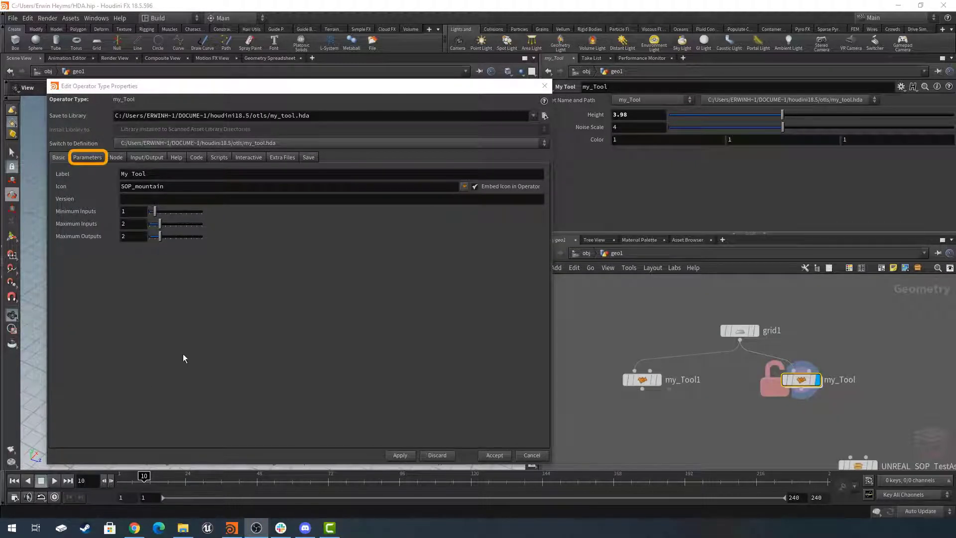
- Show the my_Tool asset's parameter definitions and examine the existing Height, Noise Scale and Color parameters
click(87, 159)
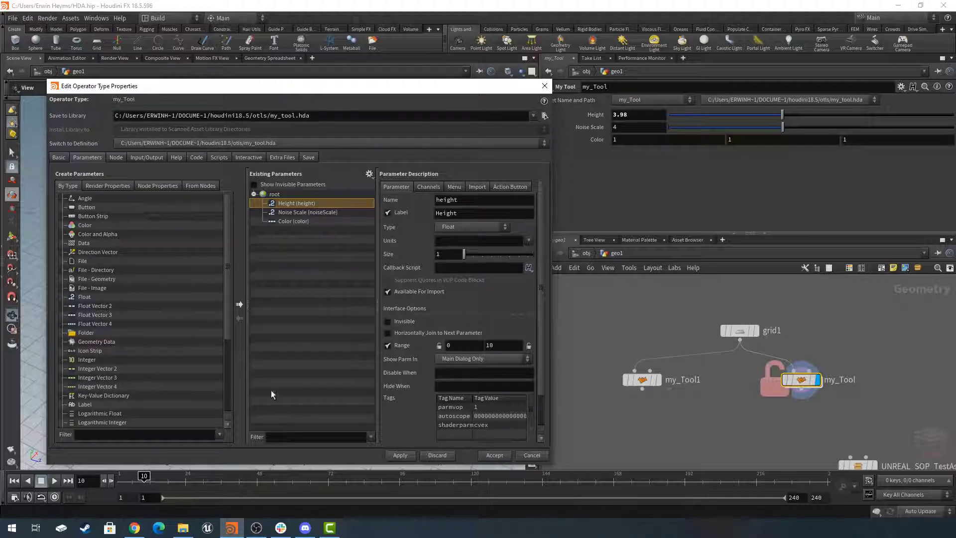
right_click(795, 387)
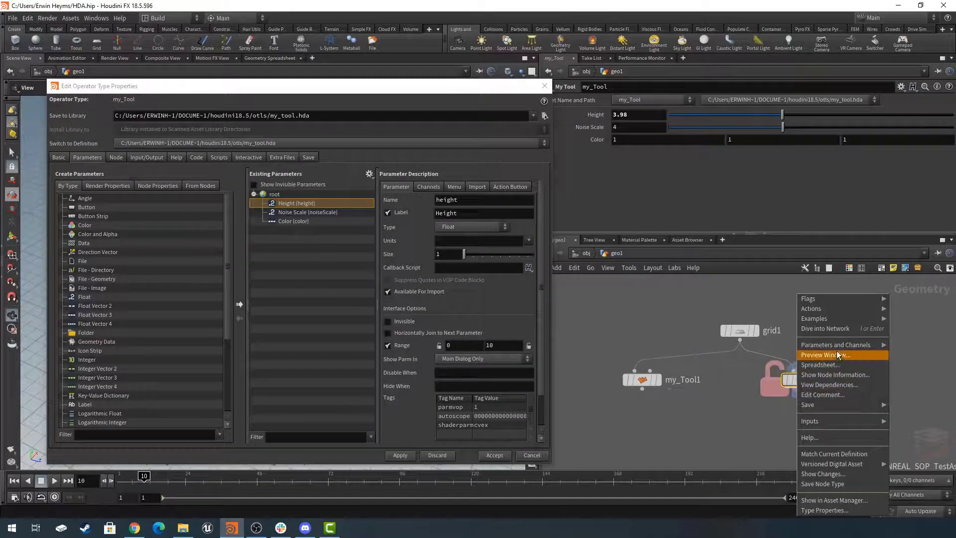
mouse_move(826, 345)
click(767, 397)
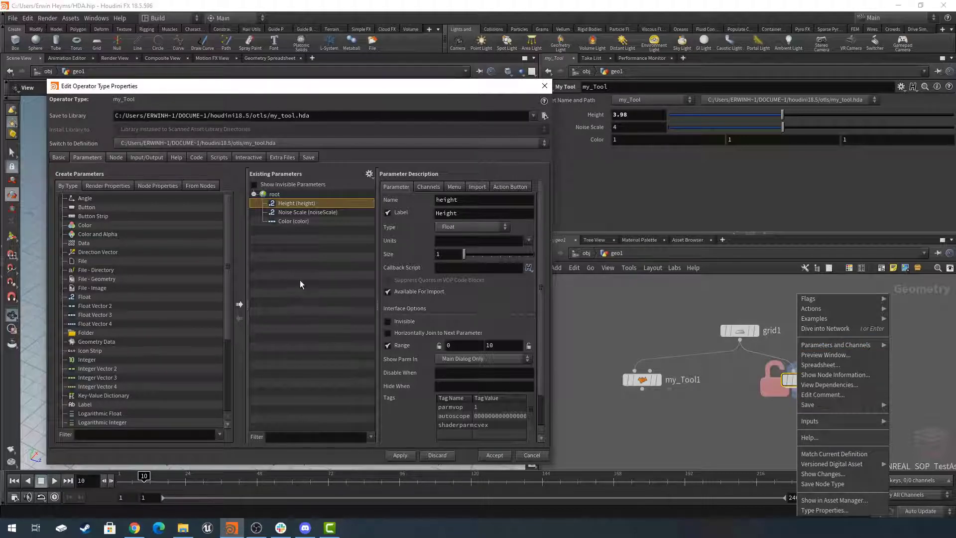
click(709, 310)
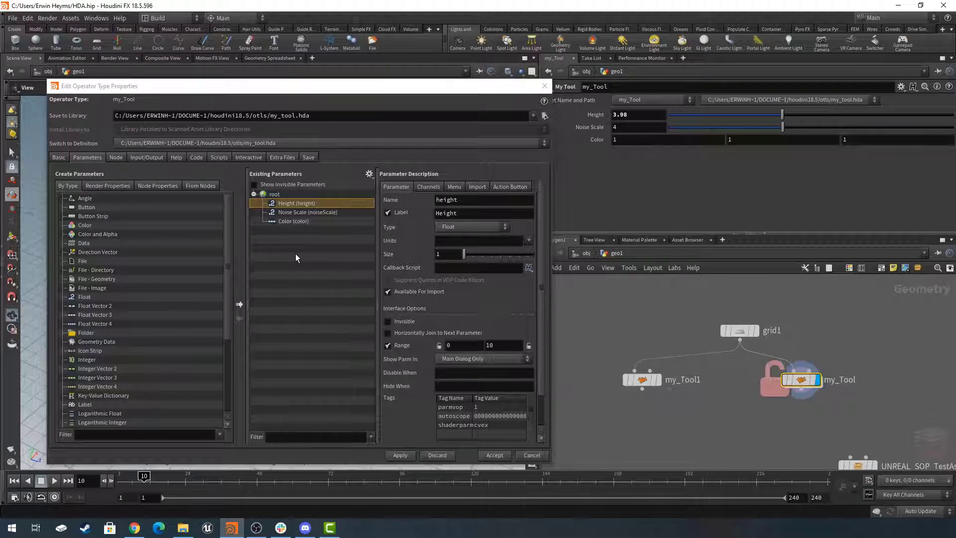
- Review the asset's node settings and input/output labels, and compare the labels with the connectors on the my_Tool node
click(116, 157)
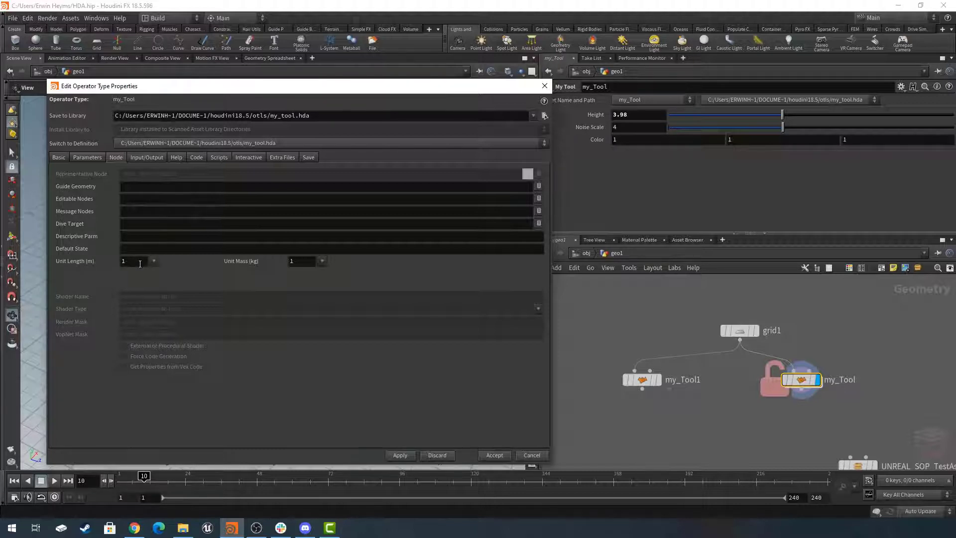
mouse_move(171, 87)
mouse_down()
mouse_move(201, 310)
mouse_move(203, 209)
mouse_move(169, 86)
mouse_up()
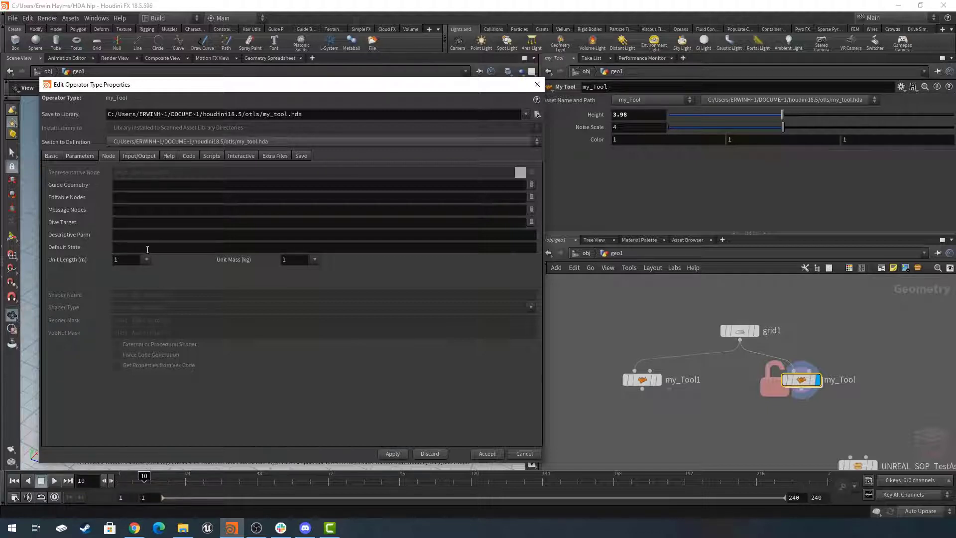
click(139, 156)
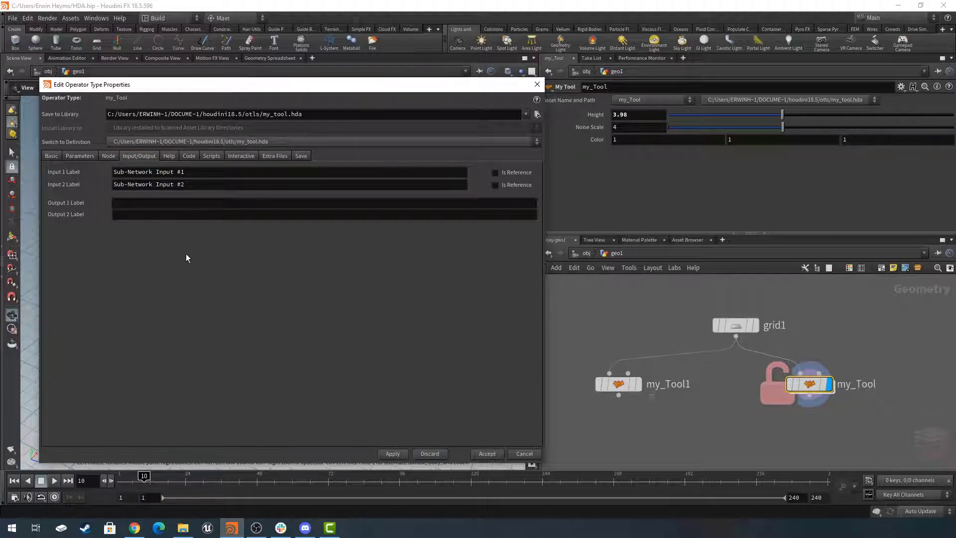
scroll(858, 358, up, 4)
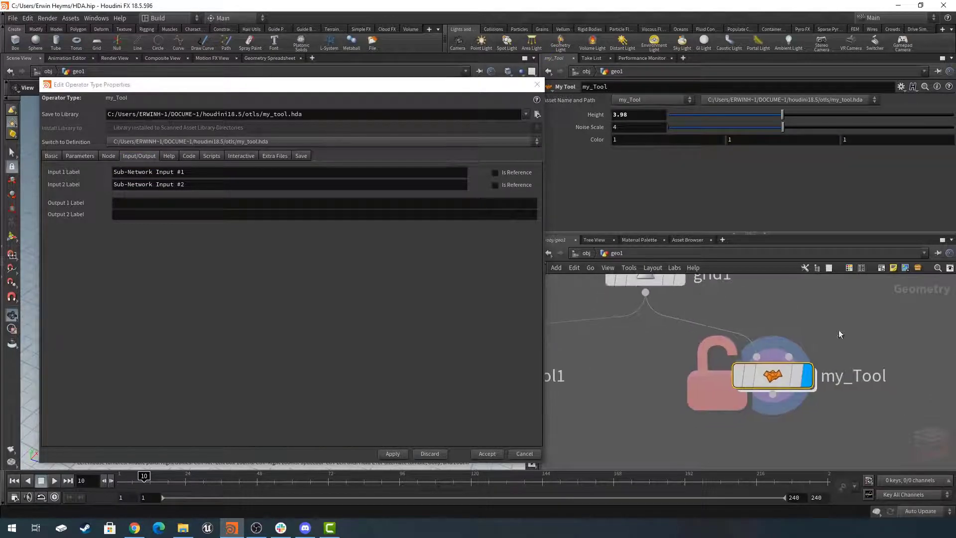
mouse_move(761, 358)
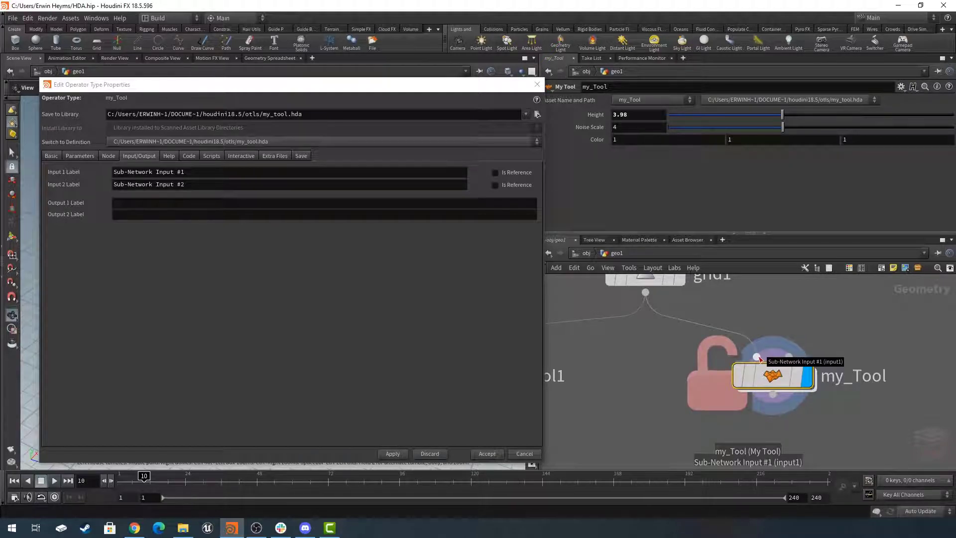
mouse_move(792, 358)
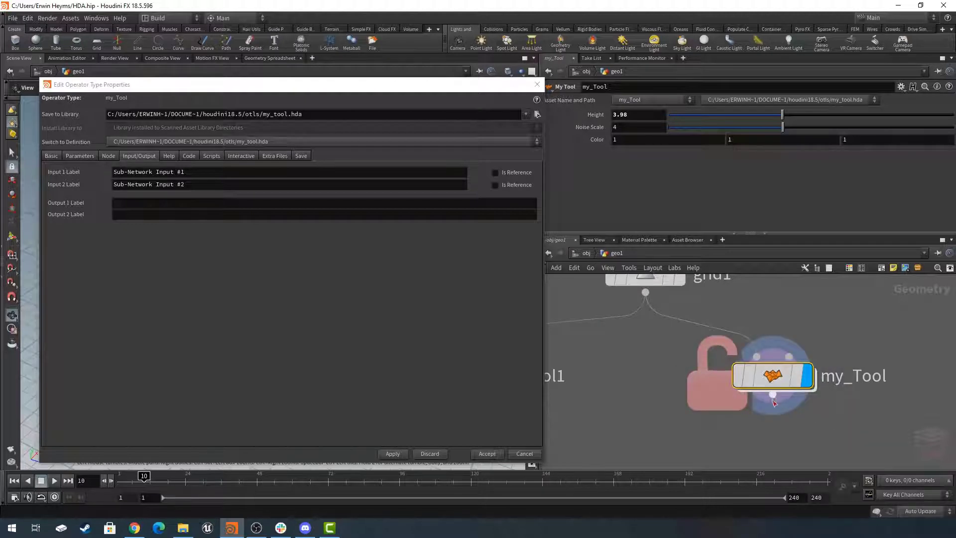
mouse_move(773, 395)
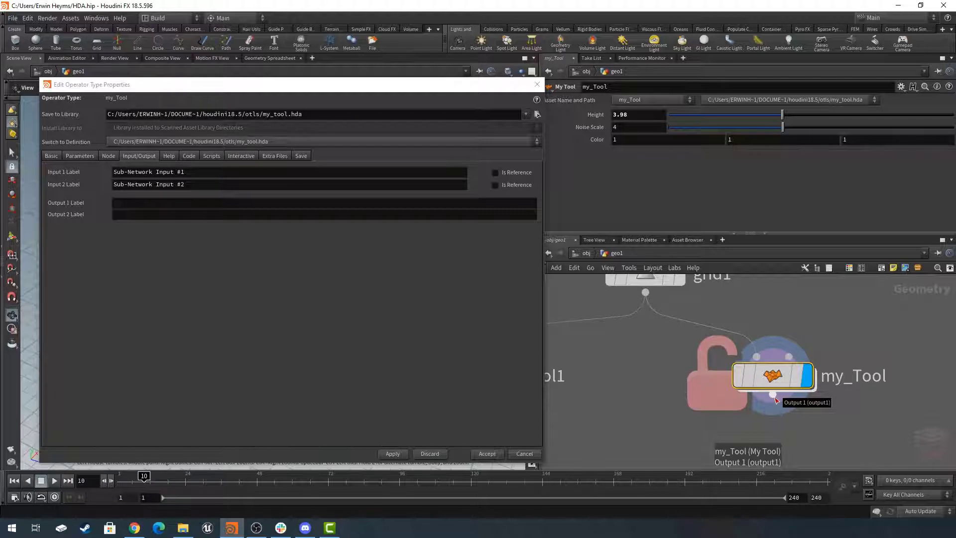
- Label the my_Tool asset's two inputs "My Input 1" and "My Input 2"
triple_click(217, 172)
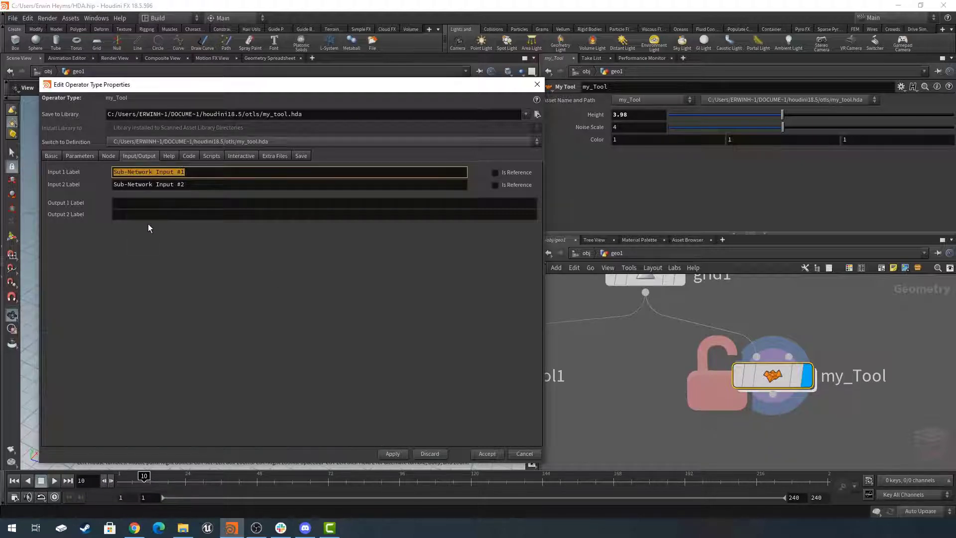
text(My INp)
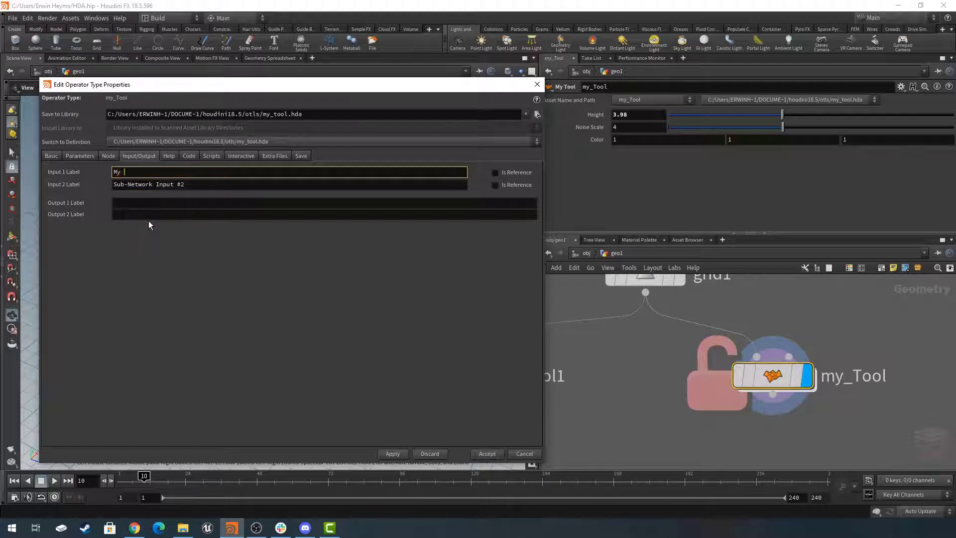
key(BackSpace)
key(BackSpace)
text(nput 1)
key(Tab)
text(My )
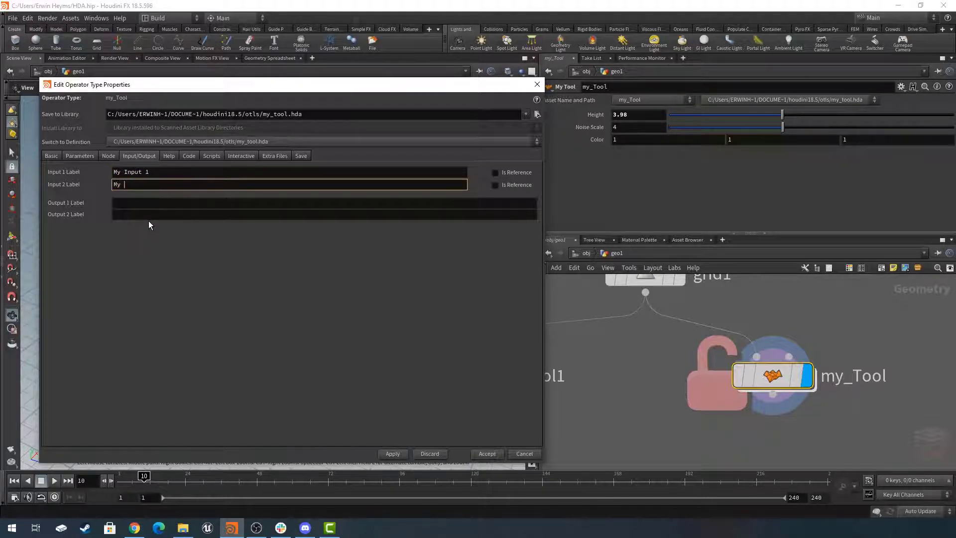
text(Input 2)
key(Tab)
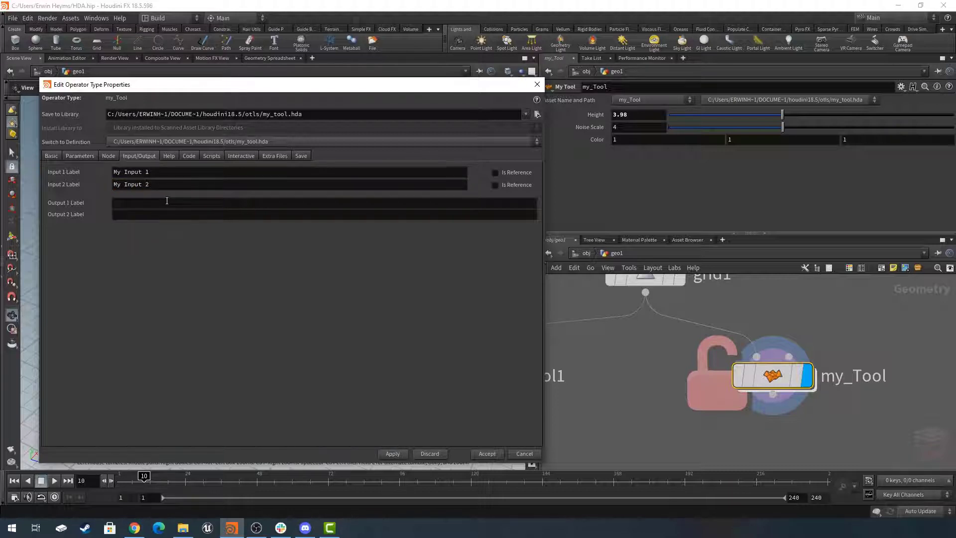
- Check the output0 node inside my_Tool, return to geo1, and label the asset's first output "My Output"
click(164, 202)
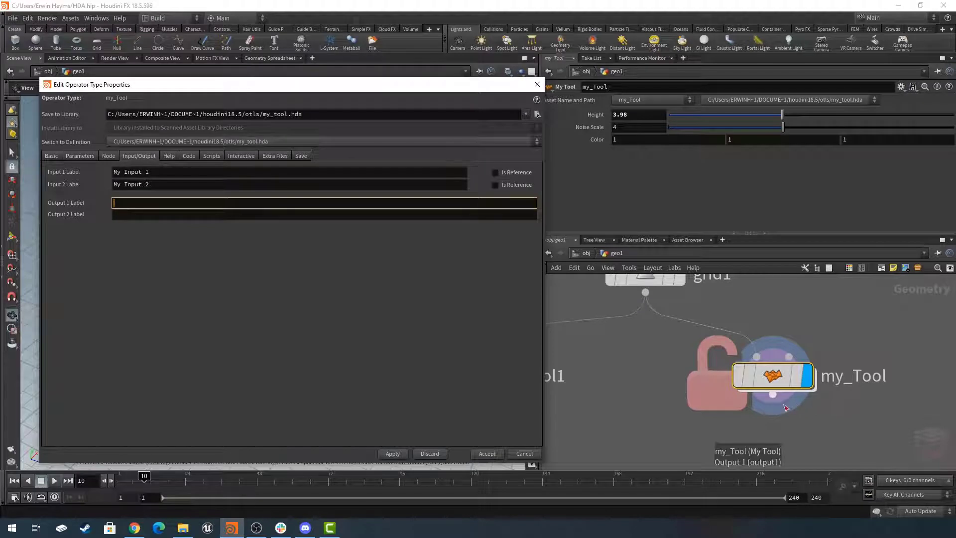
click(775, 376)
double_click(775, 377)
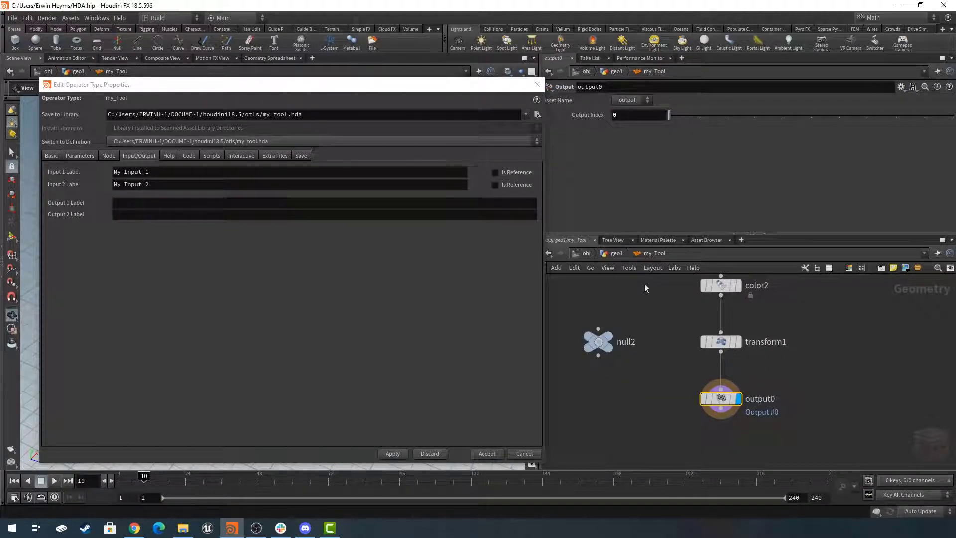
click(616, 254)
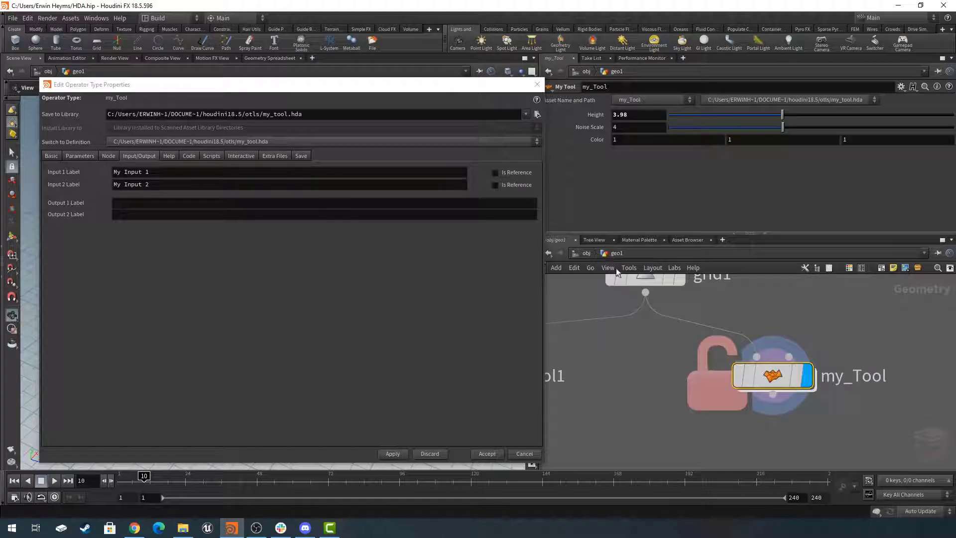
click(255, 202)
text(My)
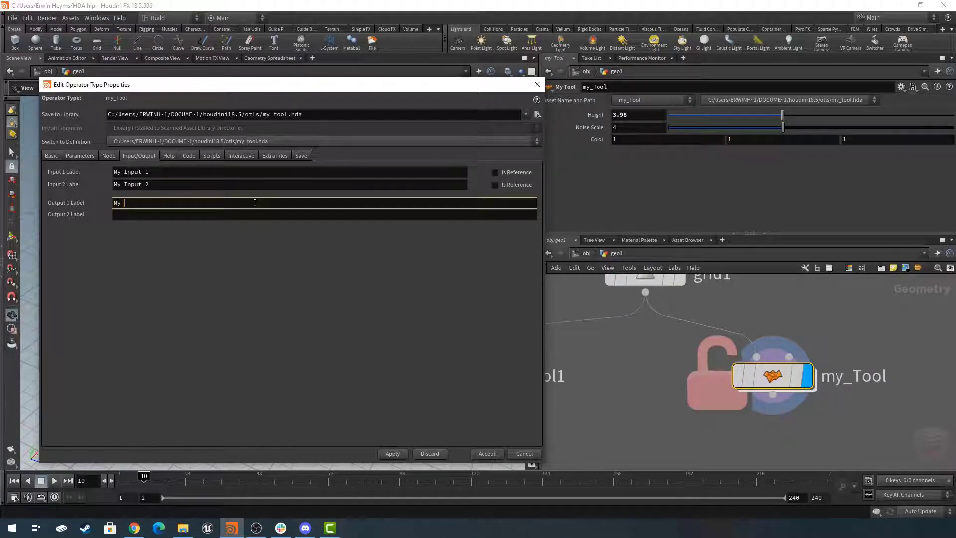
text( Output)
key(Return)
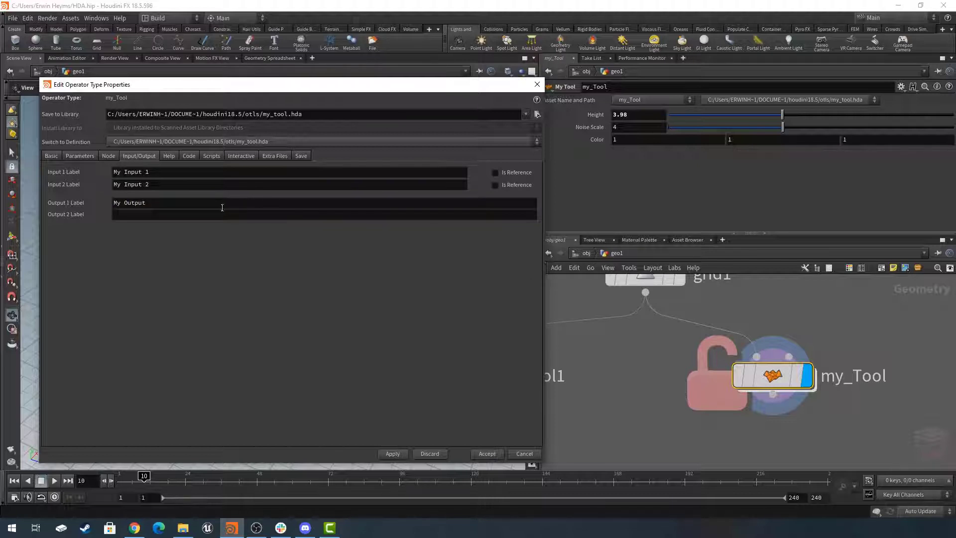
- Apply the new labels to the asset and check them on the my_Tool node's input and output connectors
scroll(747, 304, down, 2)
middle_drag(747, 303, 751, 327)
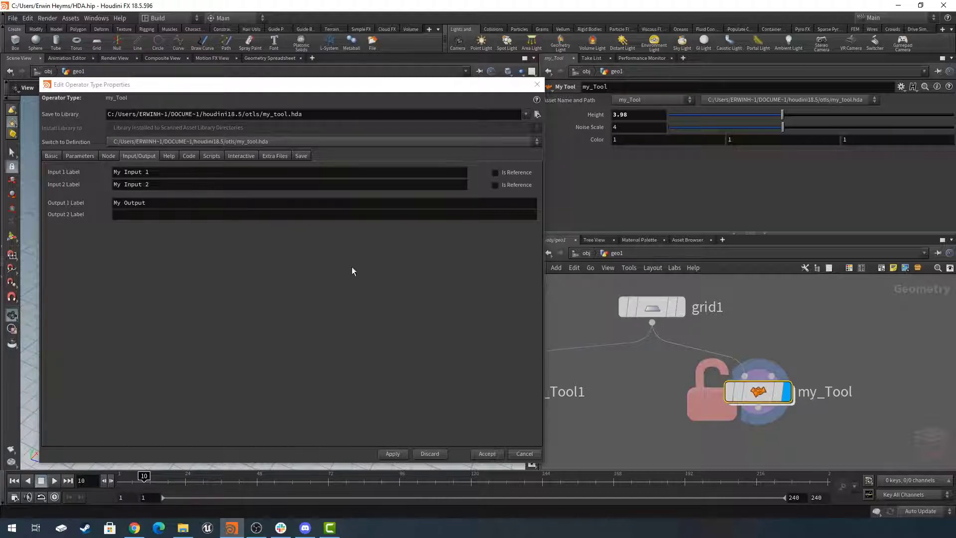
click(399, 454)
mouse_move(746, 381)
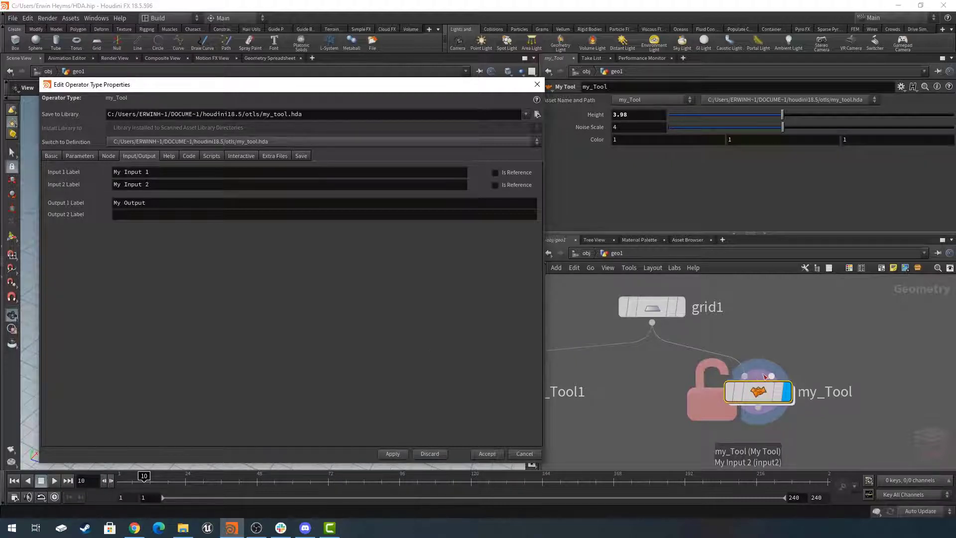
mouse_move(760, 414)
scroll(760, 414, down, 6)
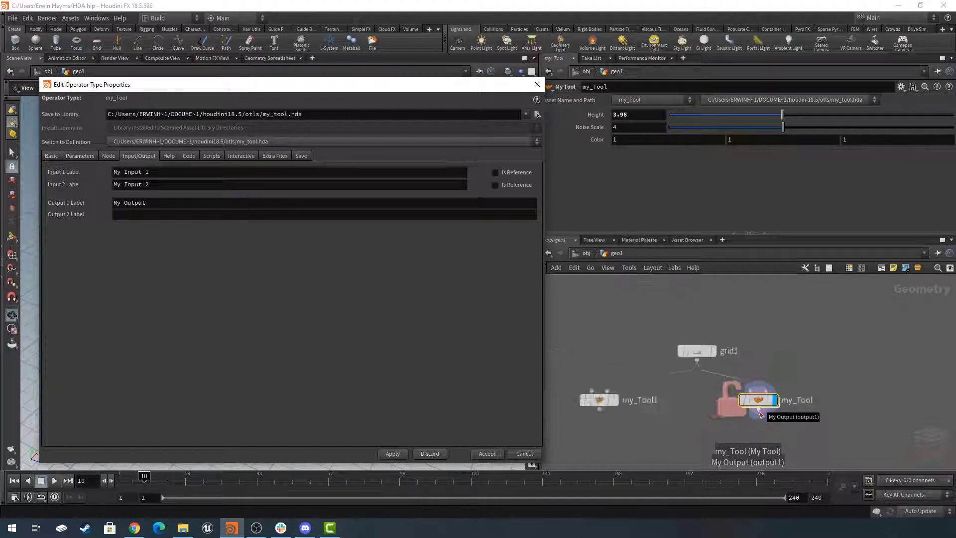
scroll(768, 381, up, 3)
middle_drag(769, 381, 780, 375)
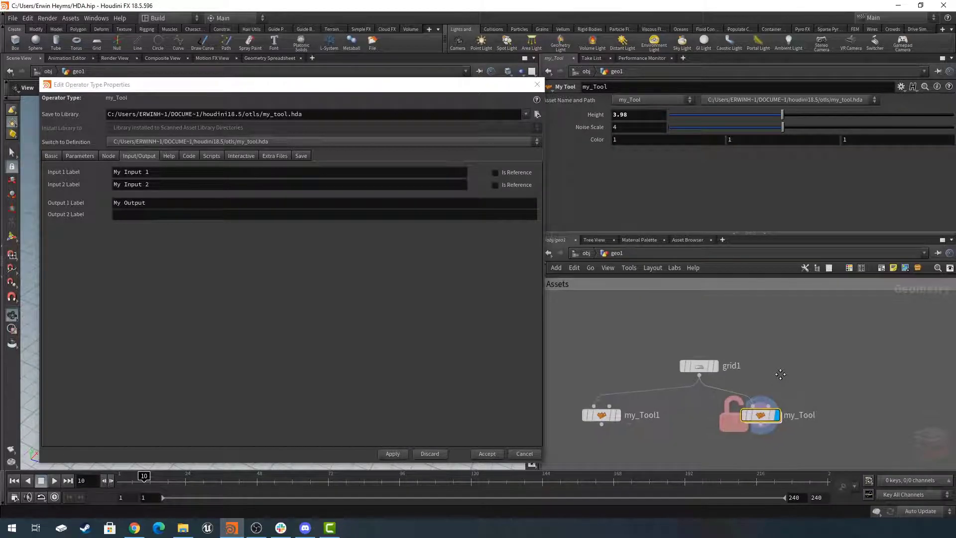
- Examine the asset's help text, scripts and code sections, and find the help command for the my_Tool node
click(169, 156)
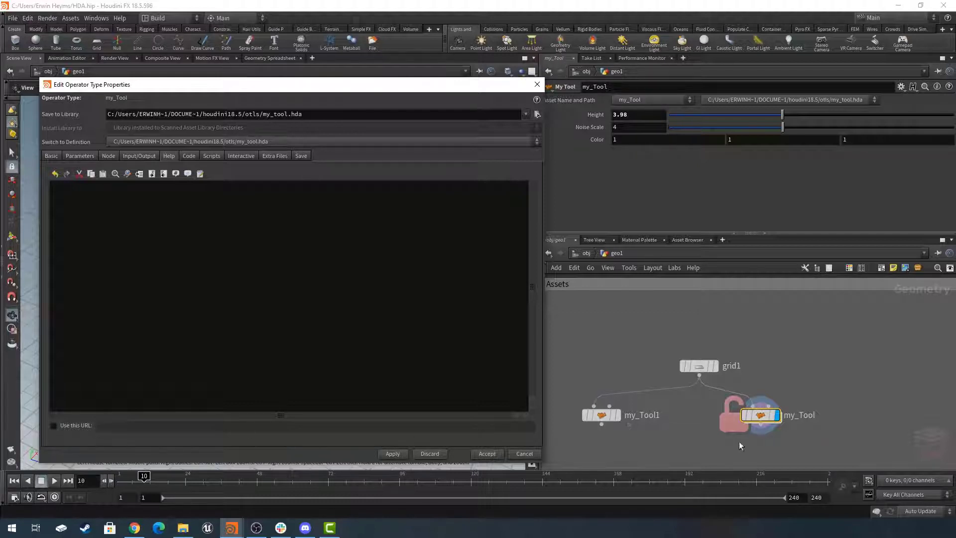
right_click(764, 416)
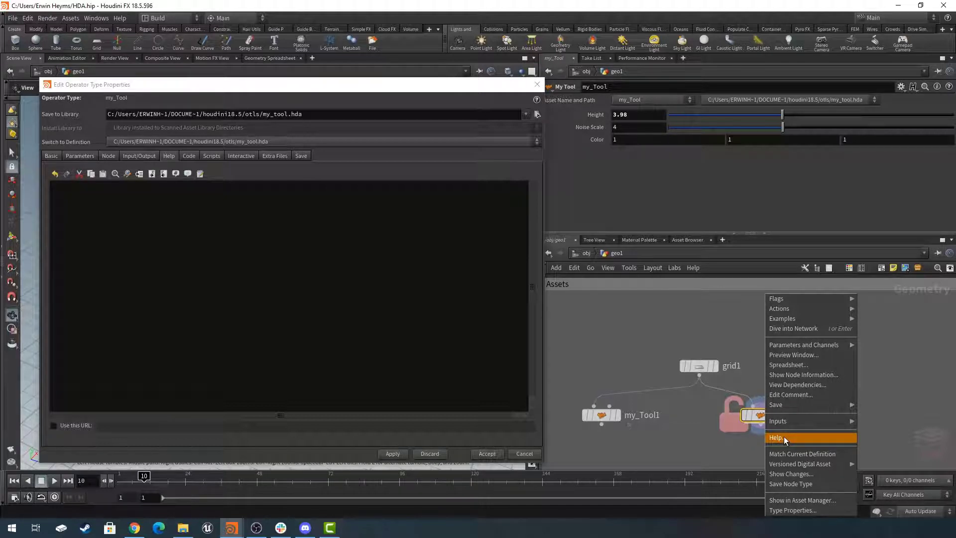
click(675, 423)
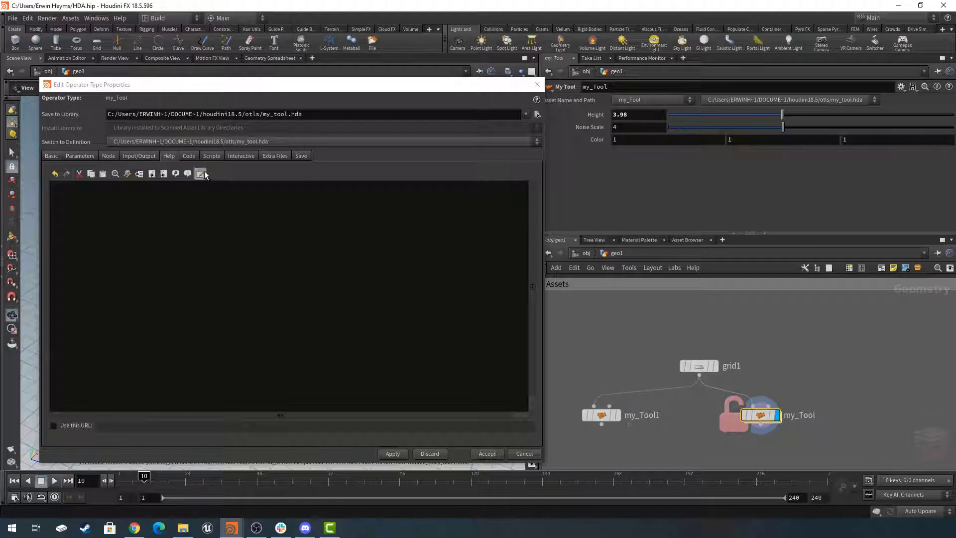
click(167, 154)
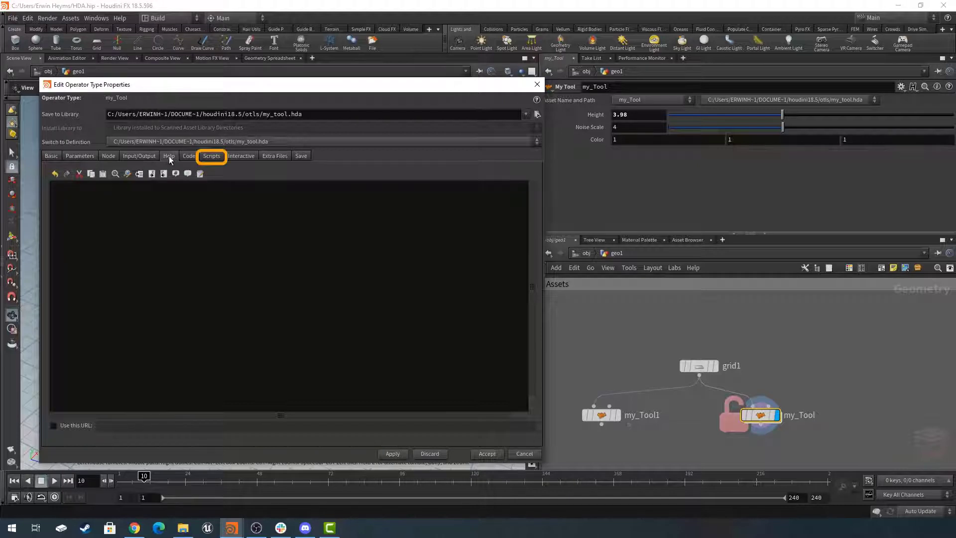
click(216, 158)
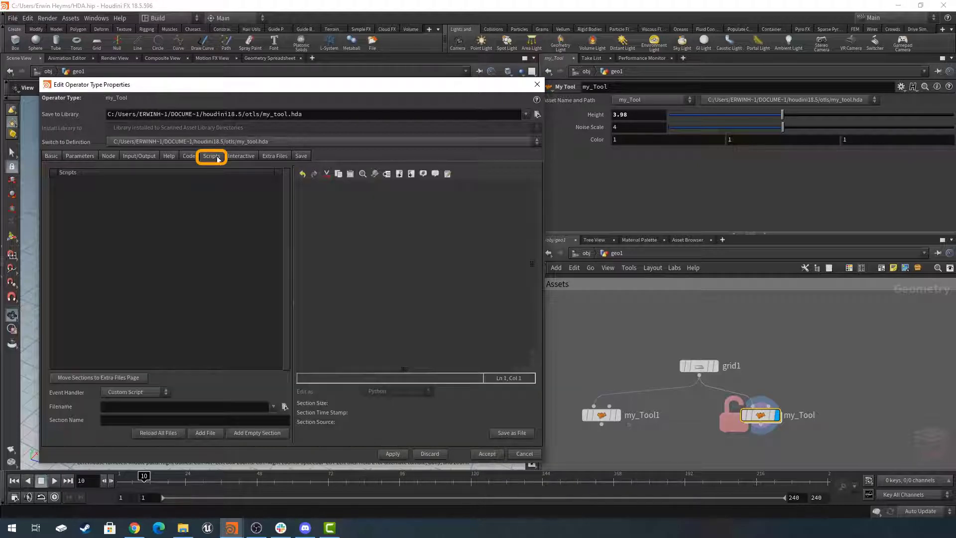
click(191, 157)
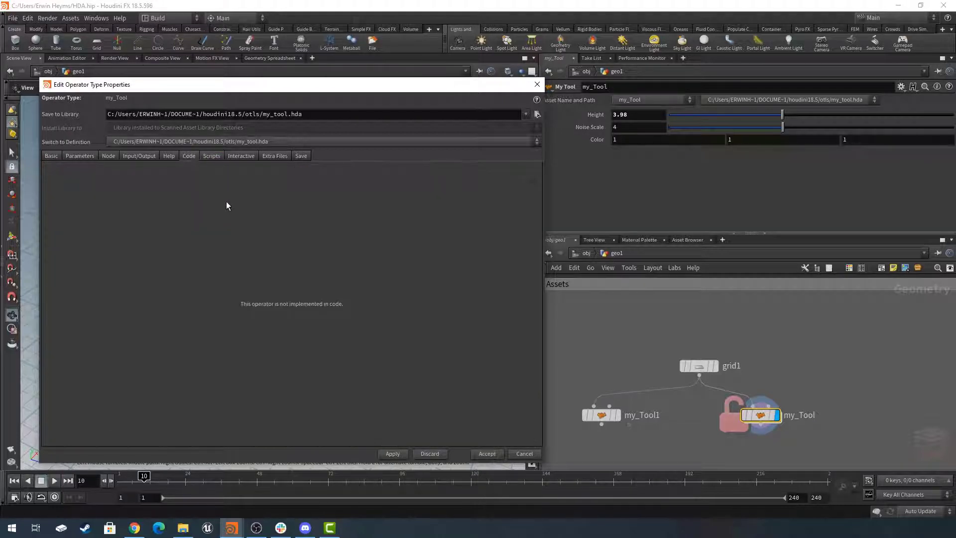
- Add an On Created event script in Python that gets kwargs["node"] and sets the node color to (0.9,0.9,0.7)
click(211, 158)
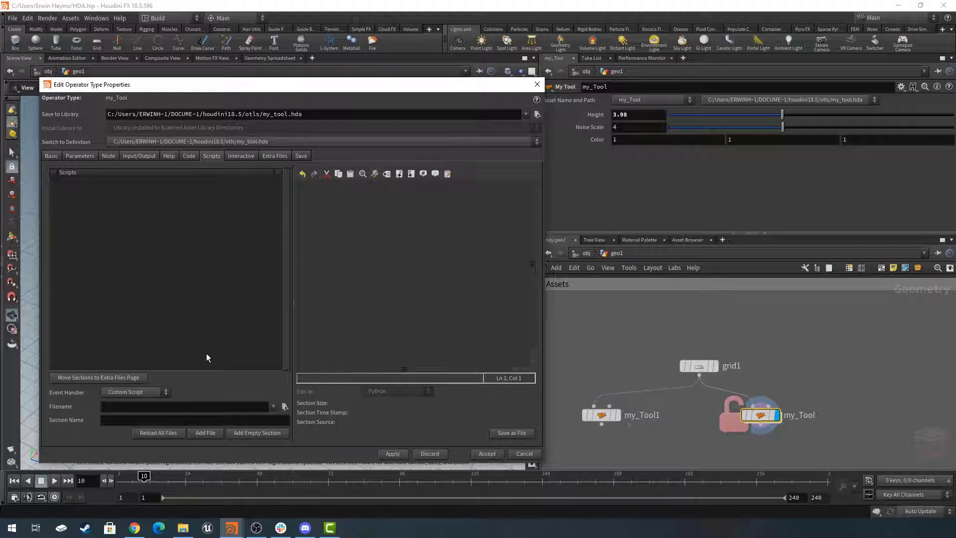
click(142, 393)
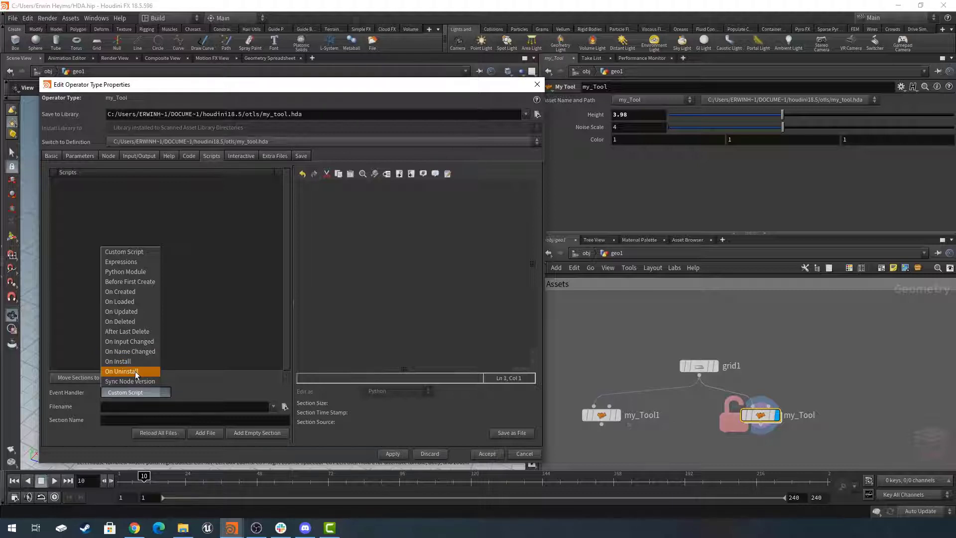
click(131, 293)
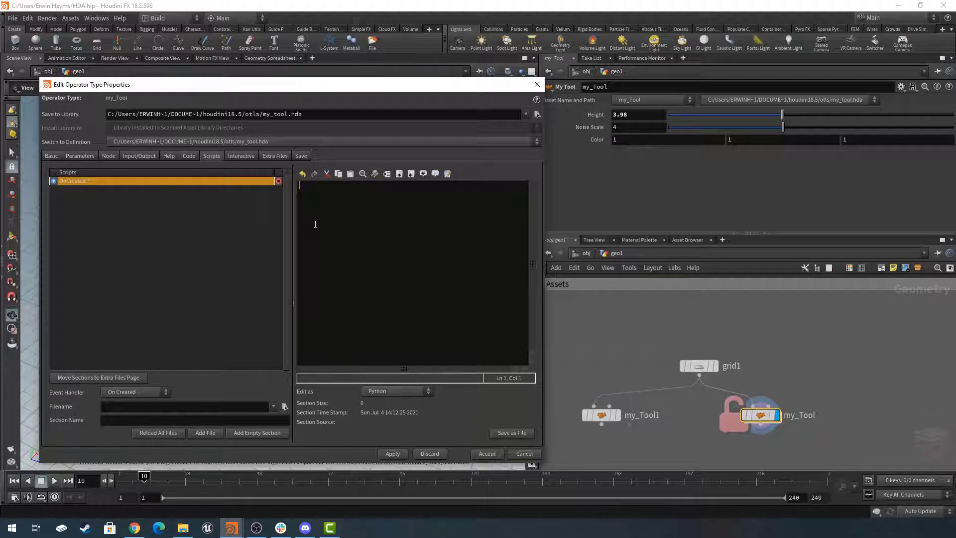
text(node = kwargs["node"] #print node  node.setColor(hou.Color((0.9,0.9,0.7))))
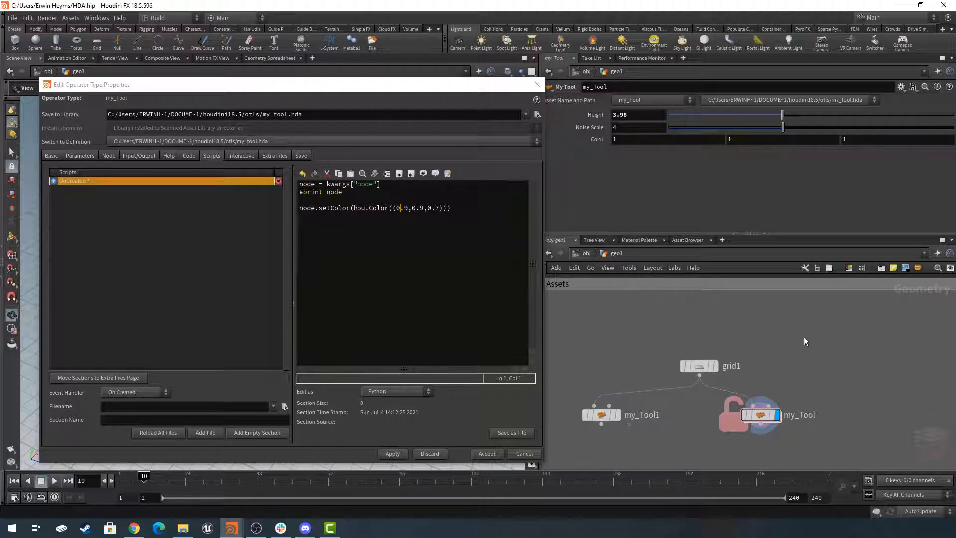
- Try an orange color on the my_Tool node, undo the color change, and close the color palette
drag(812, 345, 761, 413)
click(849, 267)
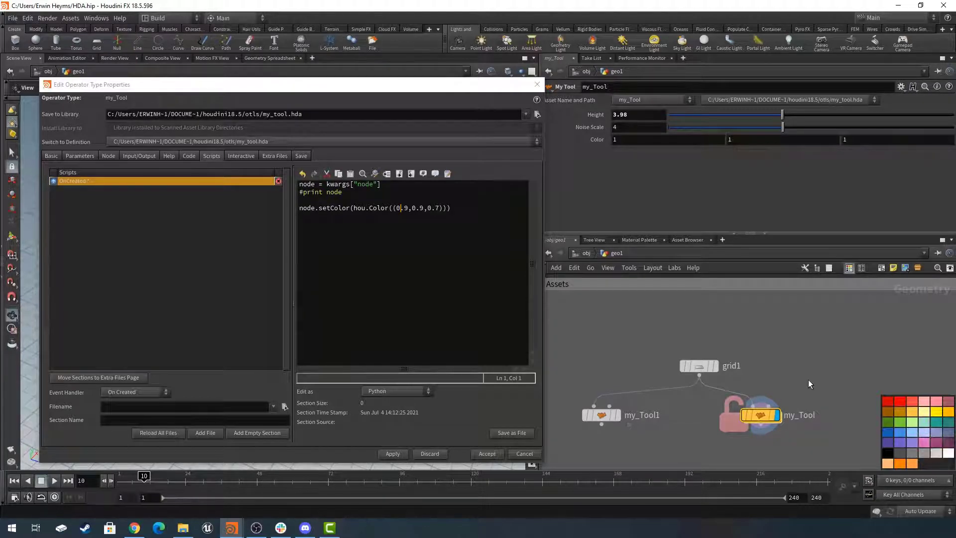
key(ctrl+z)
click(846, 272)
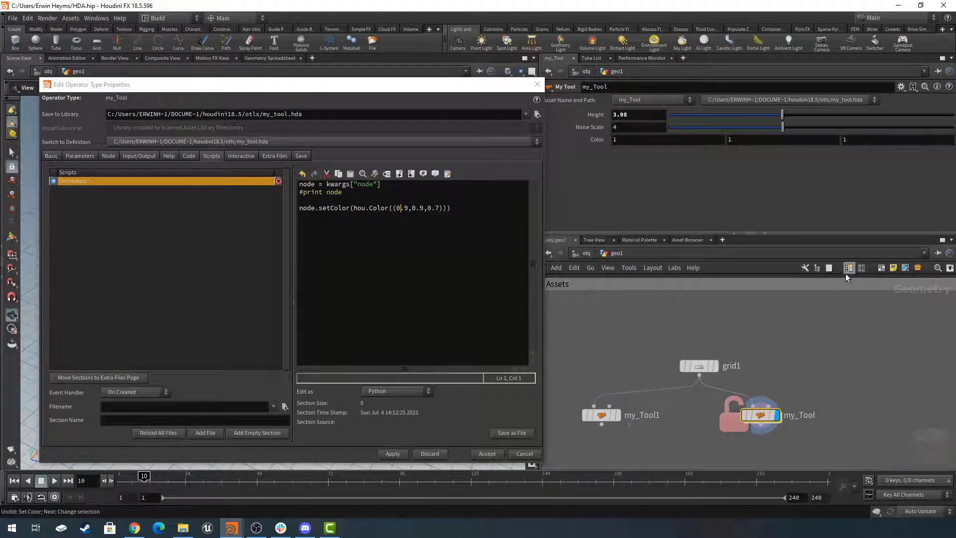
- Review the asset's interactive, extra files and save settings, and return to its parameter definitions
click(238, 155)
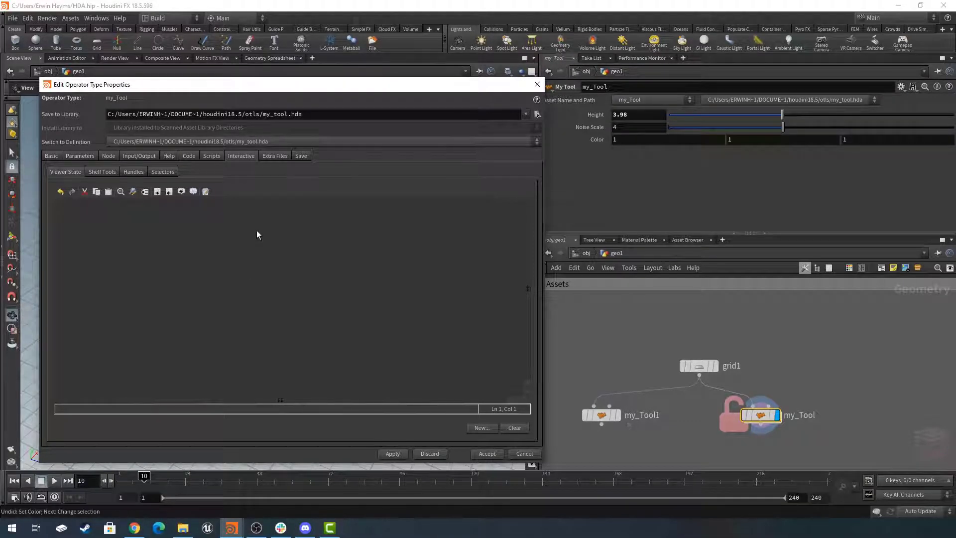
click(275, 156)
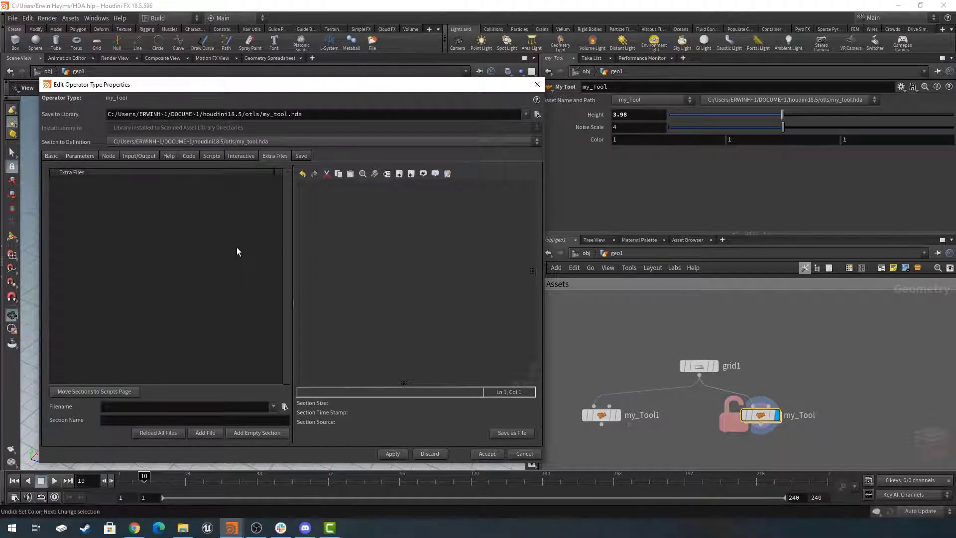
click(300, 156)
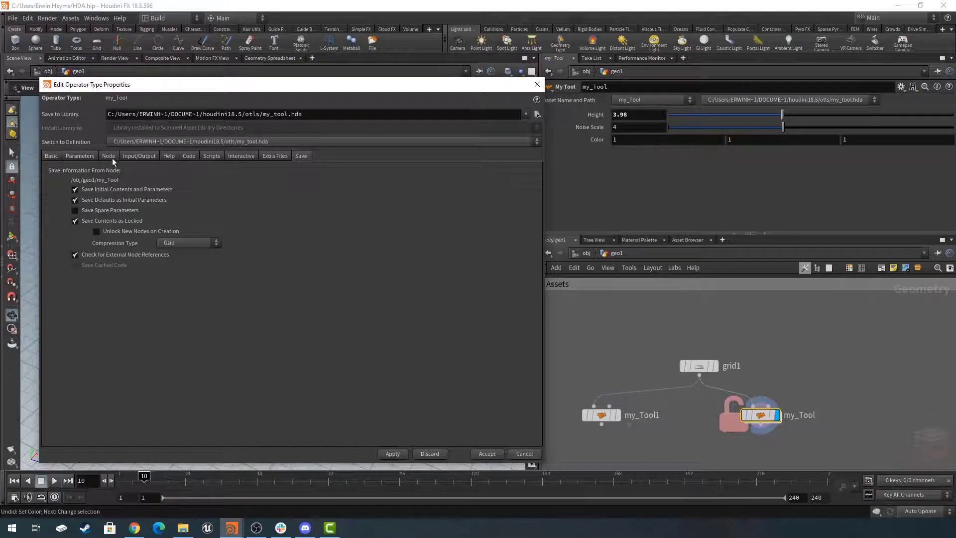
click(79, 156)
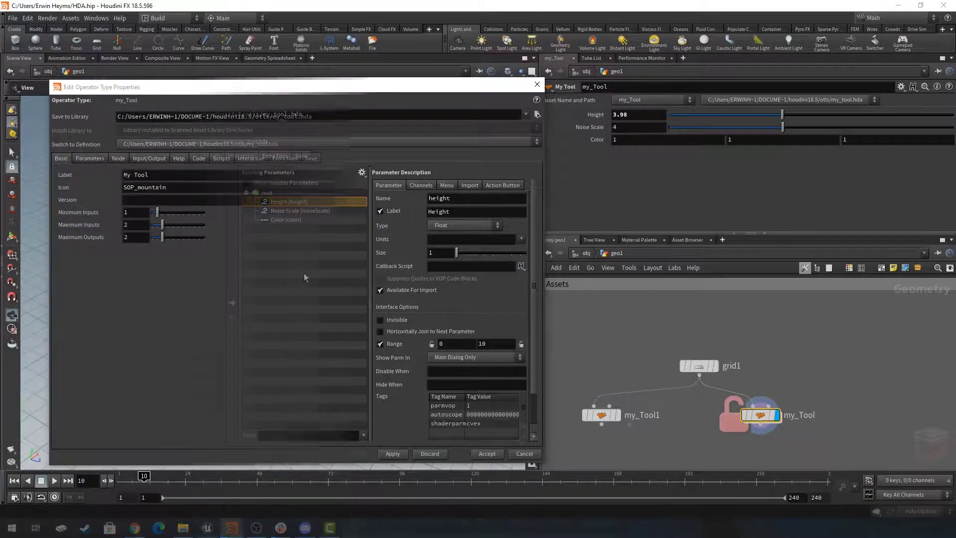
click(93, 158)
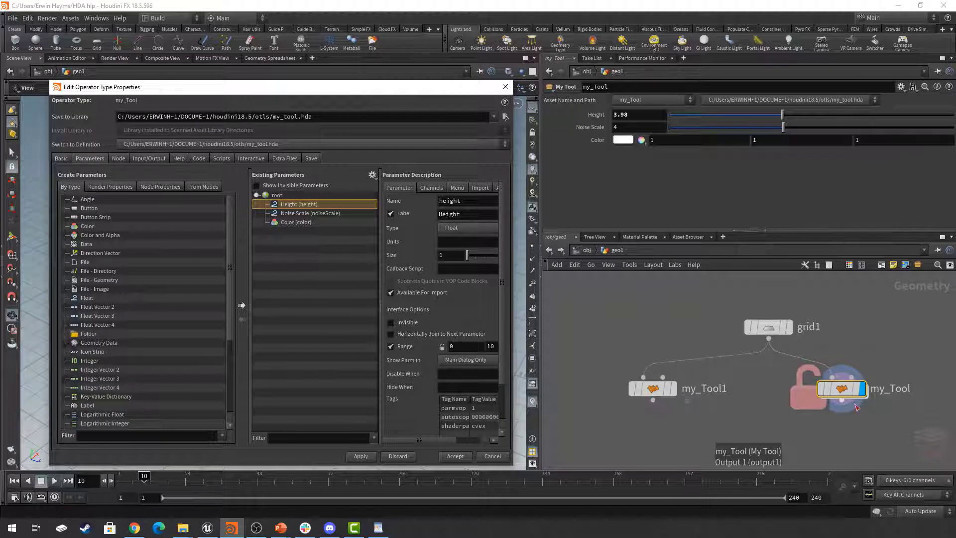
- Enter the my_Tool network and inspect its node chain down to the output0 node
double_click(841, 391)
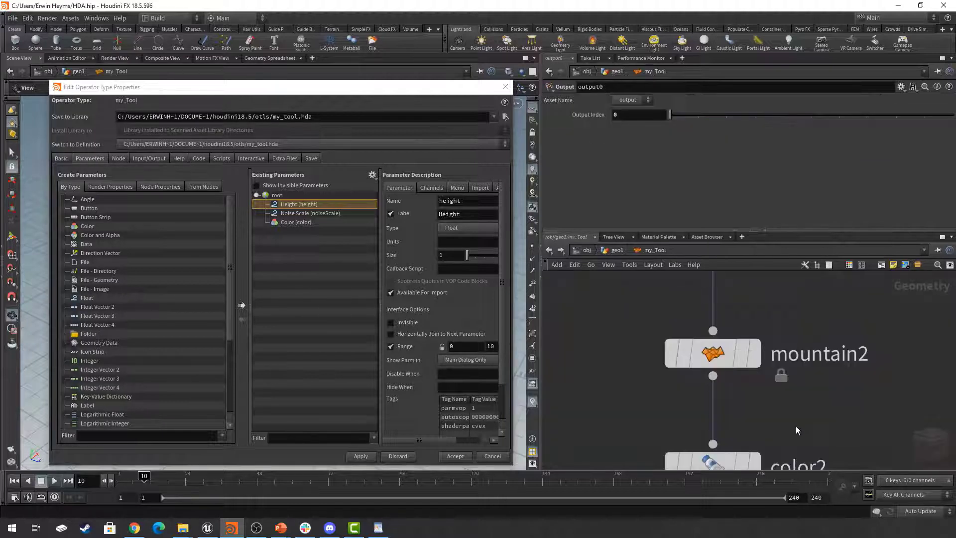
scroll(802, 417, down, 5)
middle_drag(828, 419, 821, 343)
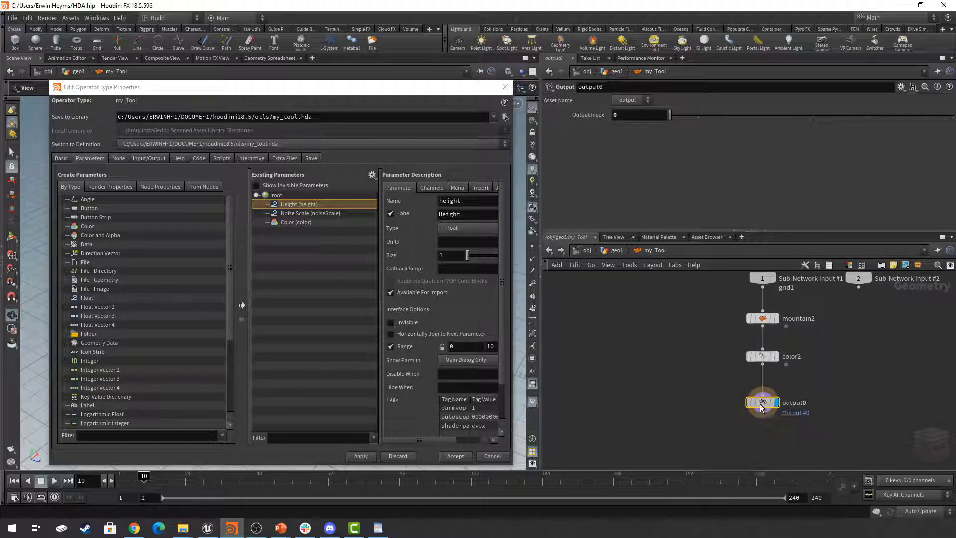
- Insert a Transform node between color2 and output0 inside the my_Tool network, making room for it above the output
drag(745, 413, 745, 455)
key(Tab)
text(trans)
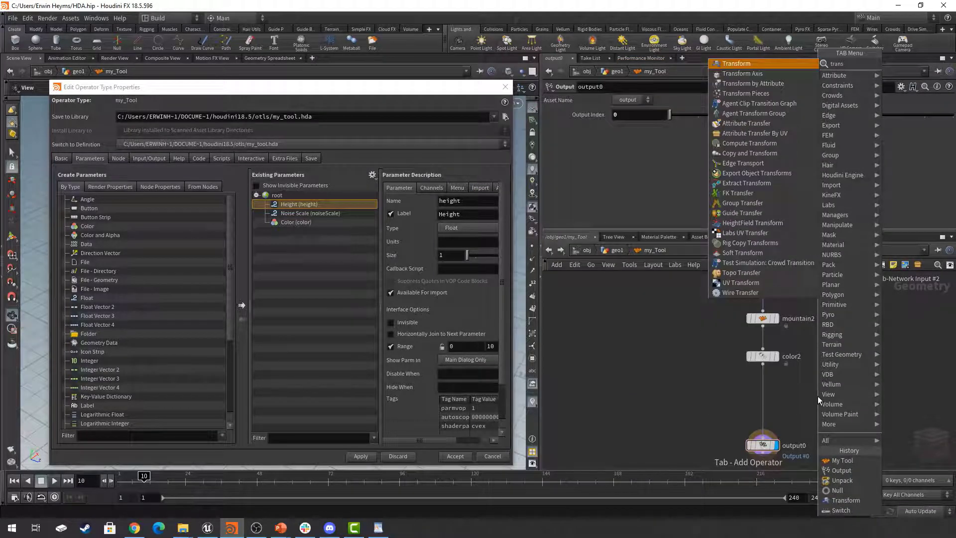
key(Return)
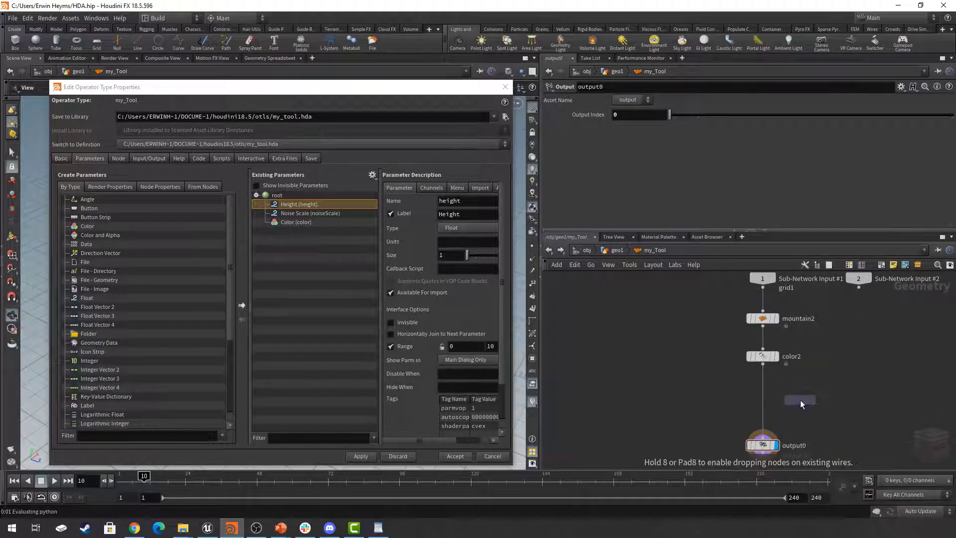
click(799, 400)
drag(809, 401, 772, 402)
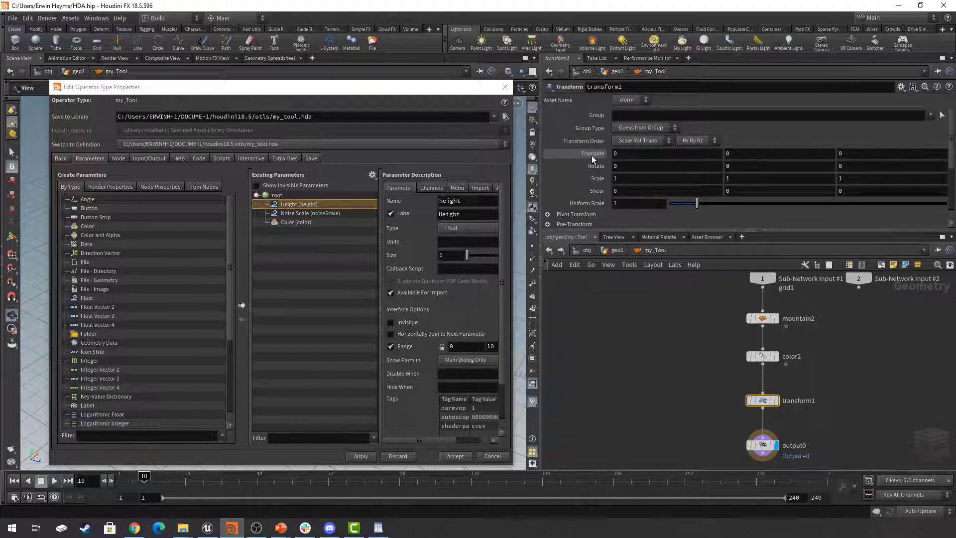
- Expose transform1's Translate, Rotate and Scale as asset parameters, with a Separator placed between Color and Translate
drag(591, 156, 351, 242)
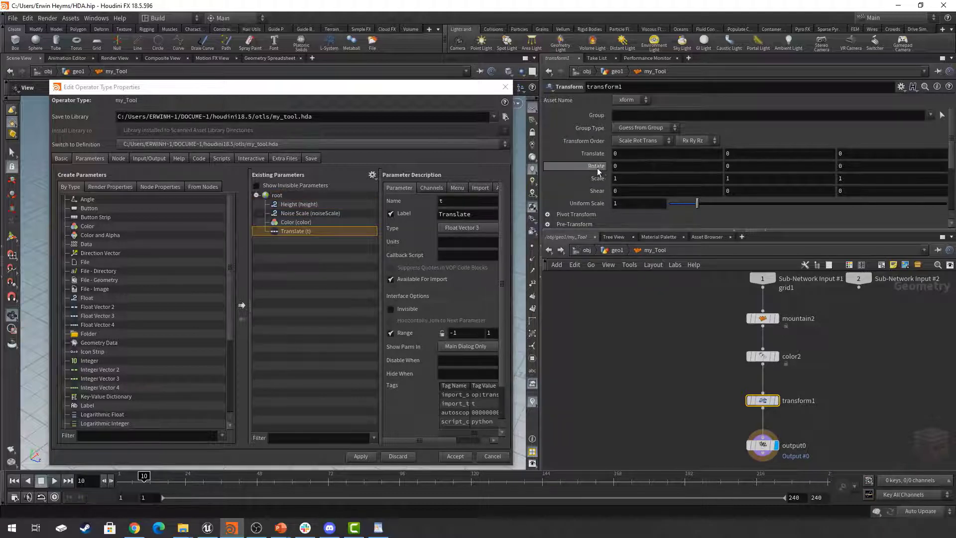
drag(597, 171, 315, 263)
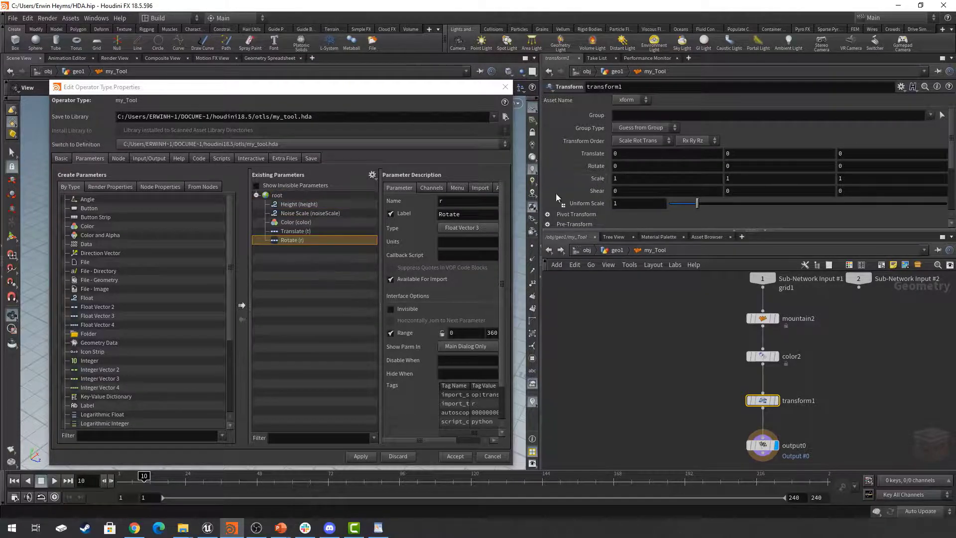
drag(597, 179, 314, 279)
scroll(118, 357, down, 4)
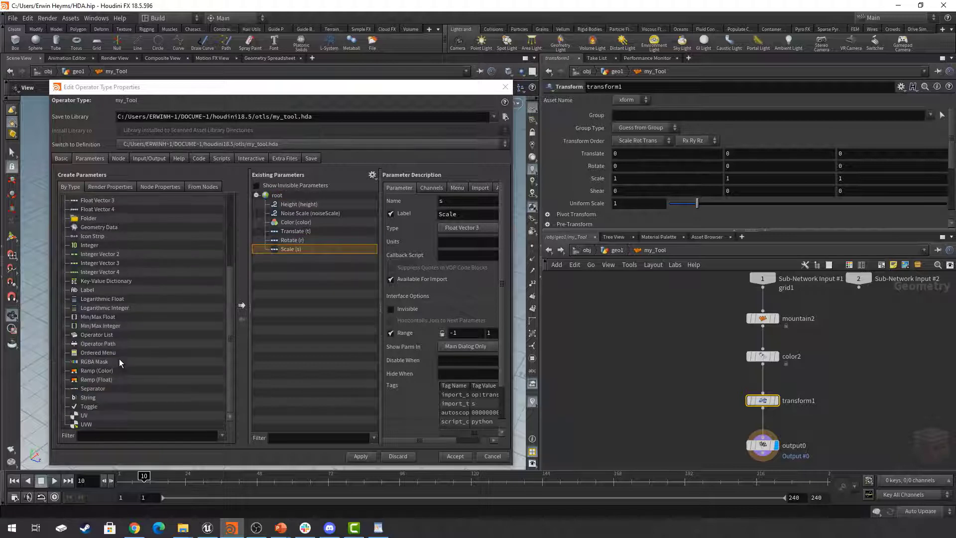
drag(93, 388, 315, 223)
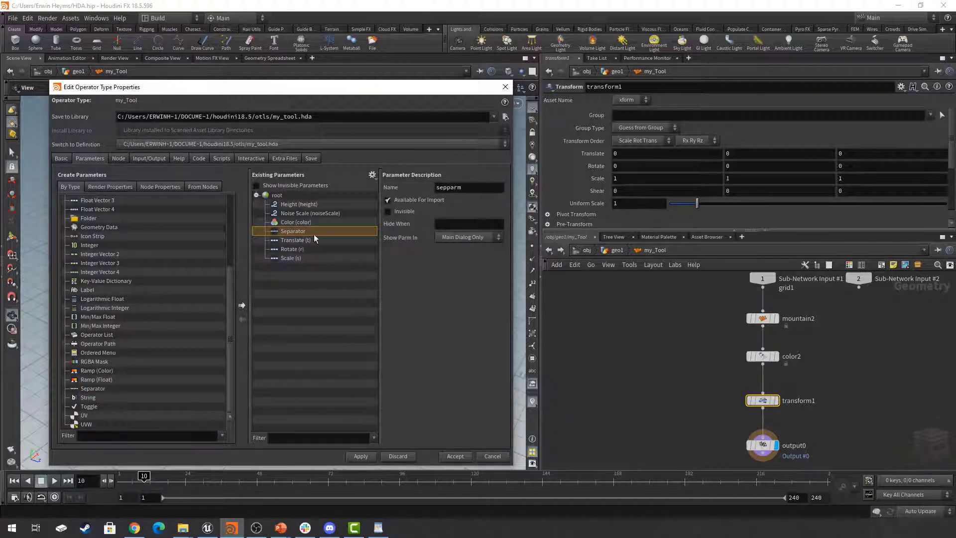
- Return to the geo1 network and apply the parameter changes to the my_Tool asset
click(618, 251)
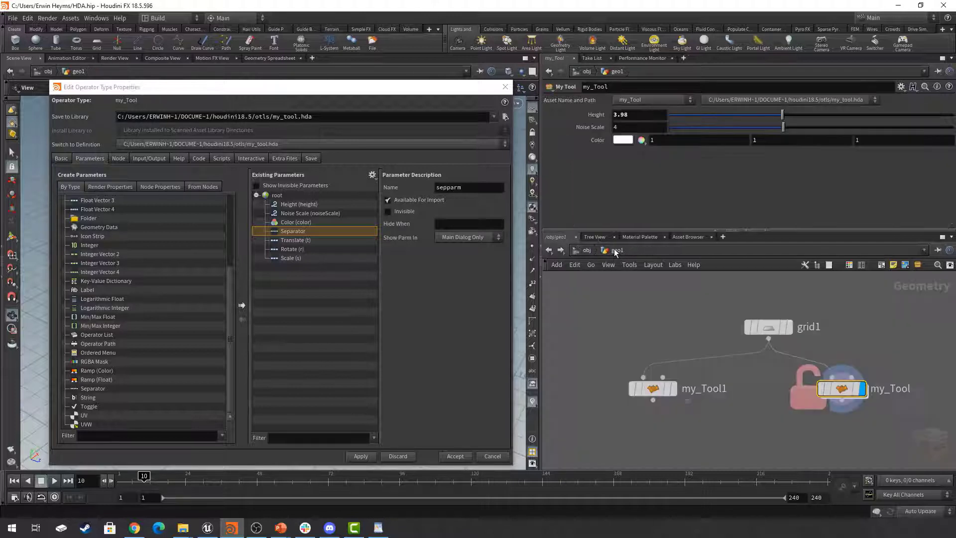
click(361, 456)
mouse_move(829, 381)
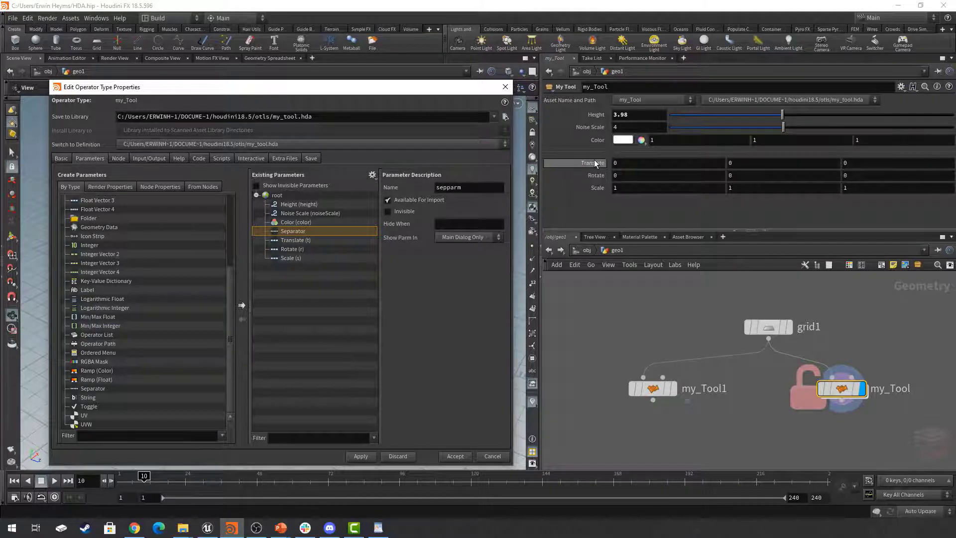
- Move the operator type properties window clear of the viewport and set my_Tool's Translate to 0.9 on all three axes
drag(451, 93, 386, 433)
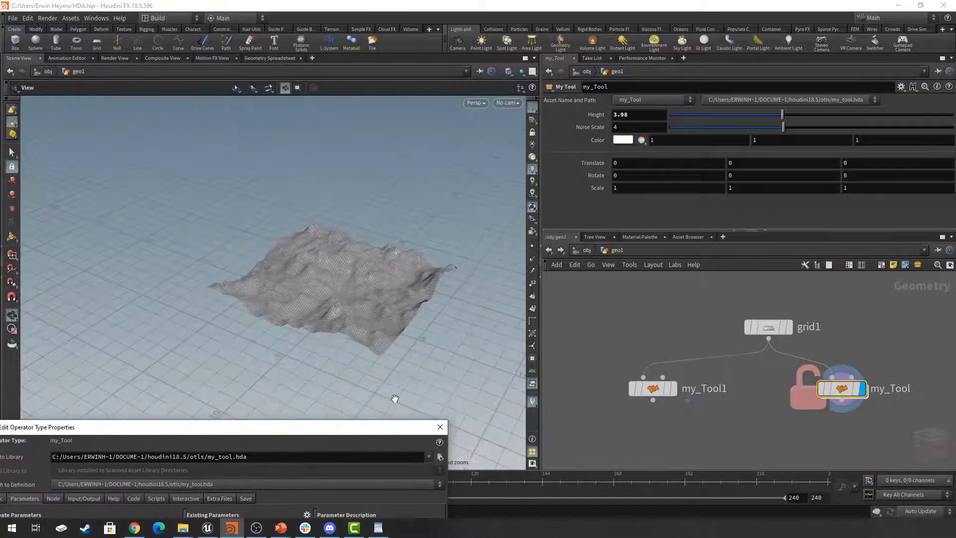
middle_drag(599, 165, 625, 179)
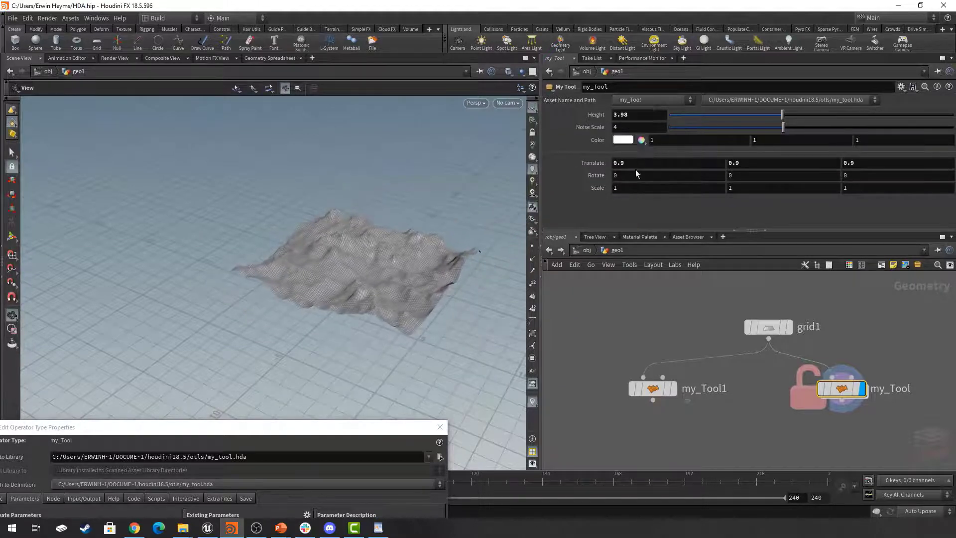
middle_drag(758, 175, 737, 175)
key(ctrl+z)
- Allow editing of contents on the my_Tool1 node
drag(739, 368, 612, 420)
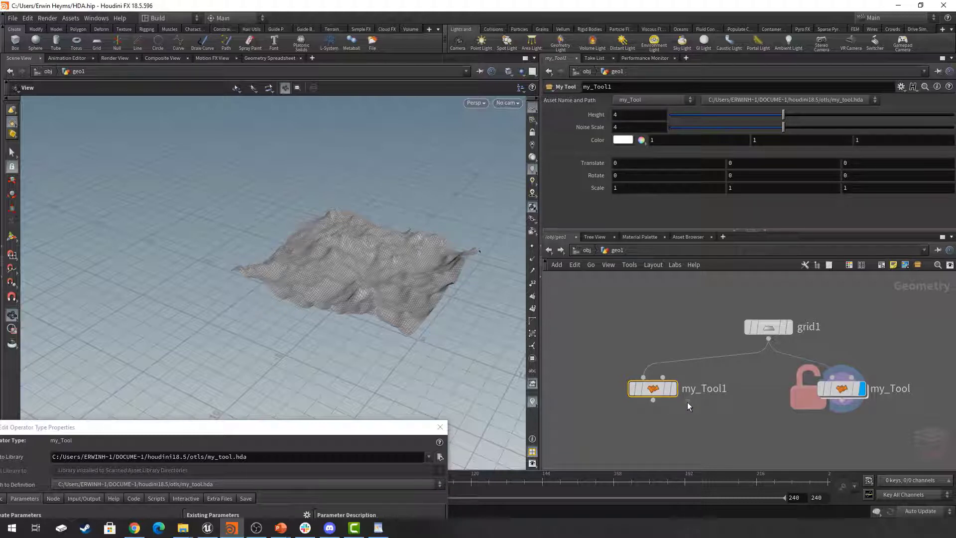
mouse_move(656, 390)
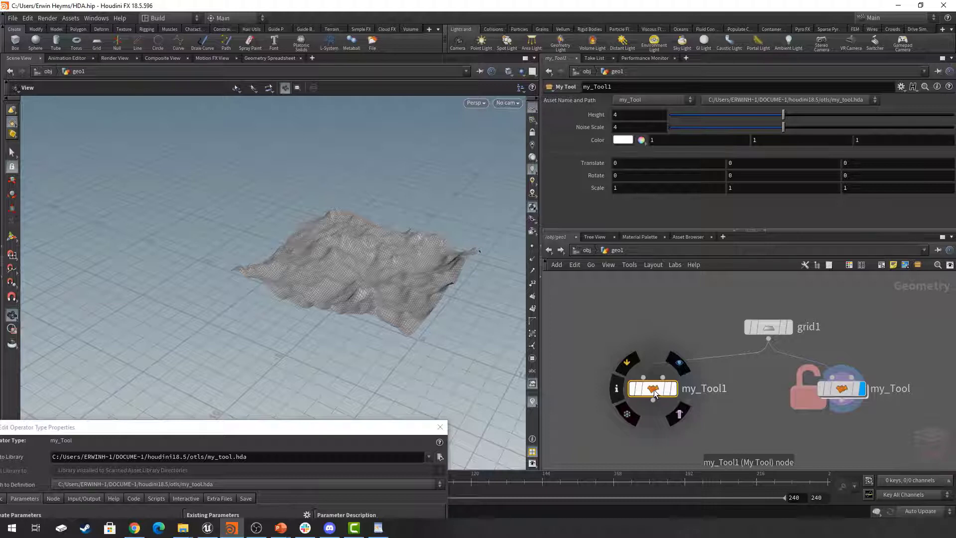
right_click(653, 393)
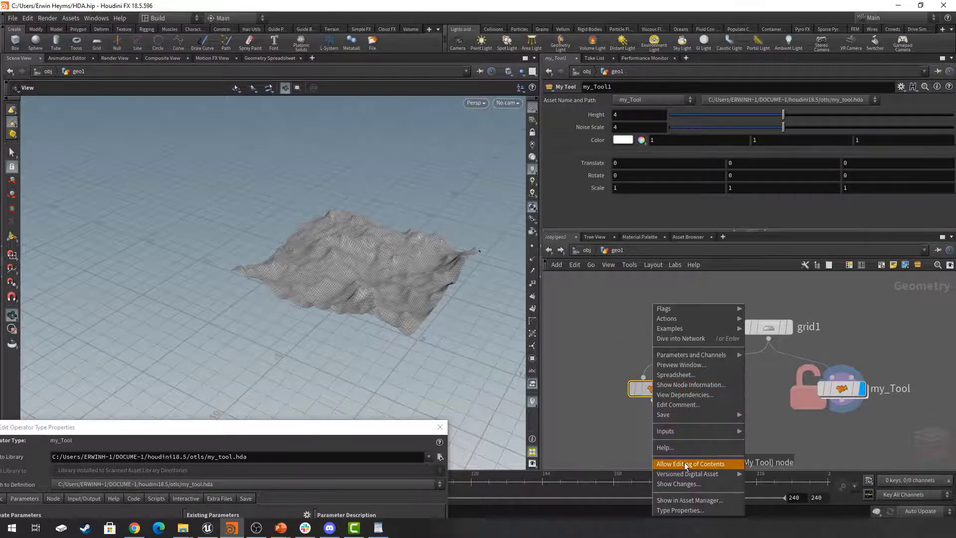
click(684, 463)
click(725, 420)
- Display my_Tool1, pull transform1 out of the chain inside it so color2 feeds output0 directly, and return to geo1
middle_drag(726, 420, 693, 420)
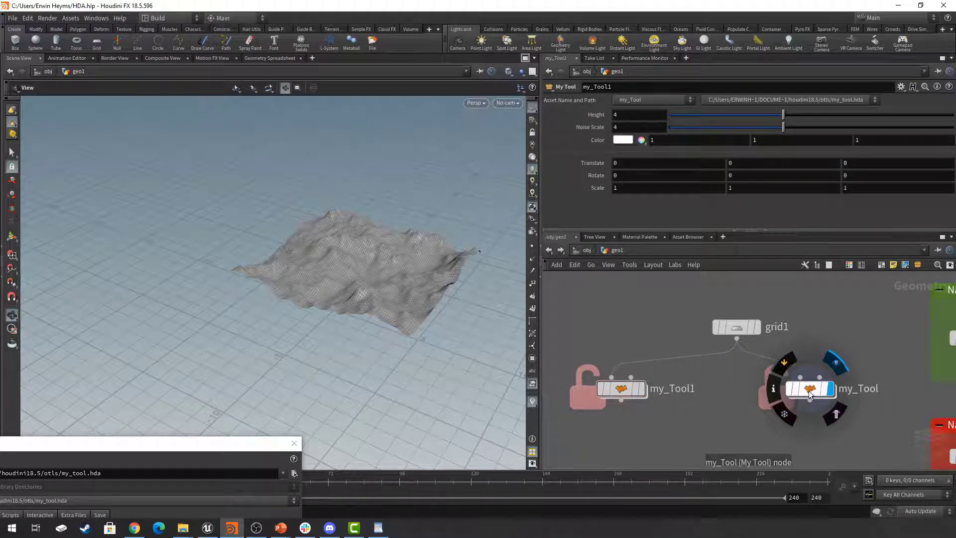
click(642, 388)
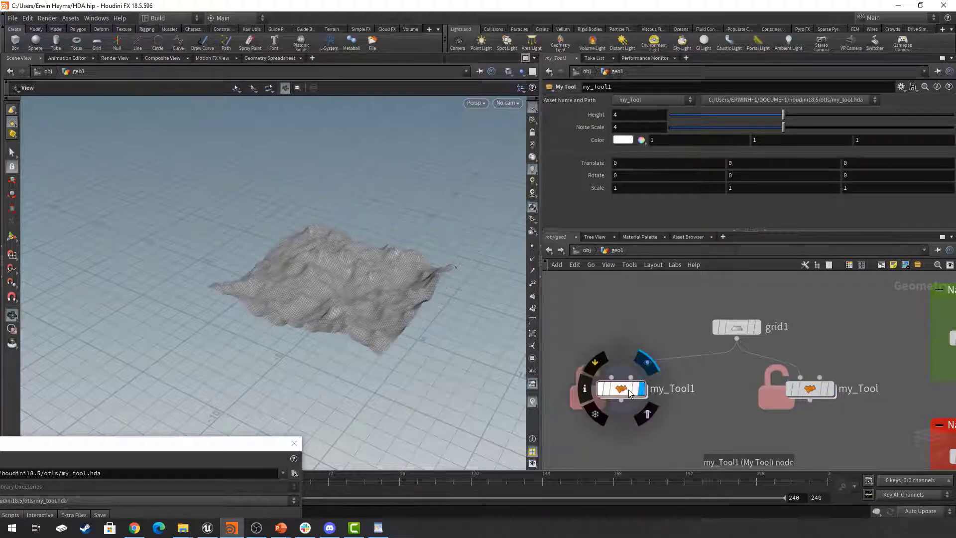
double_click(628, 389)
click(711, 402)
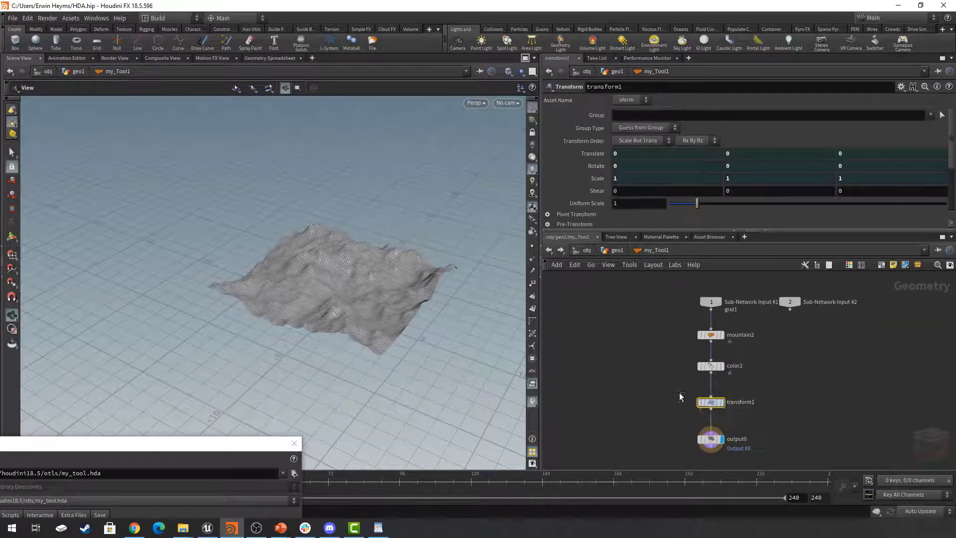
drag(711, 401, 711, 370)
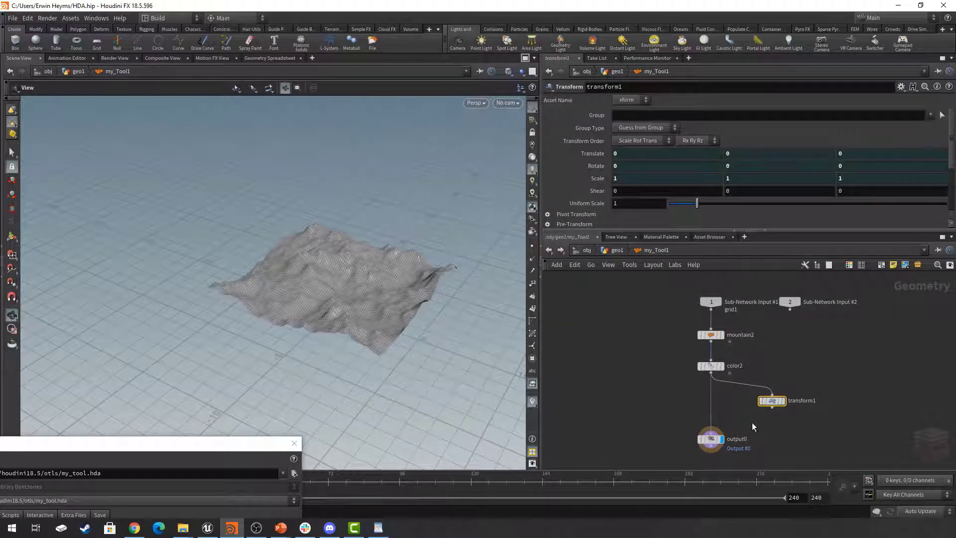
click(617, 251)
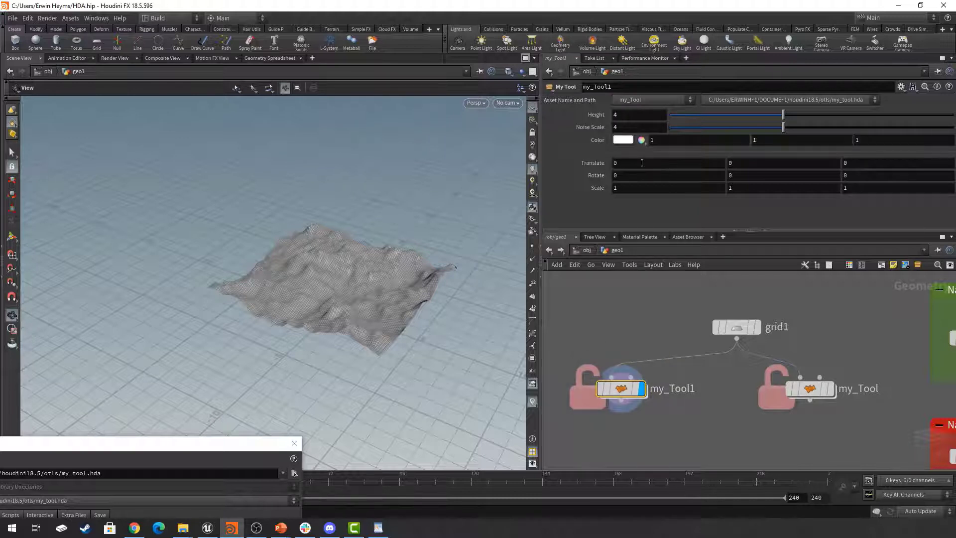
- Set the Translate X value to 3.5 on my_Tool1 and, with my_Tool displayed, to 1.2 on my_Tool
middle_drag(641, 163, 800, 167)
click(831, 390)
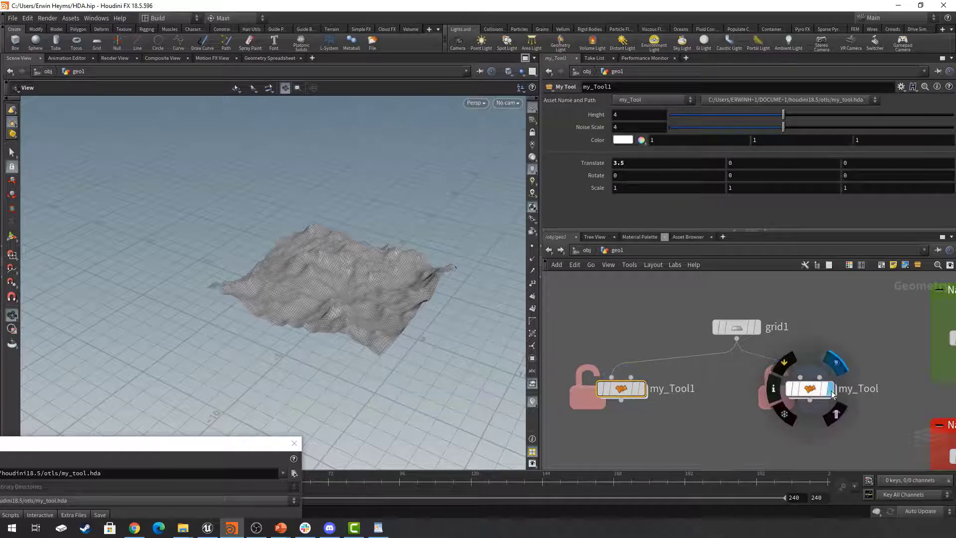
click(817, 390)
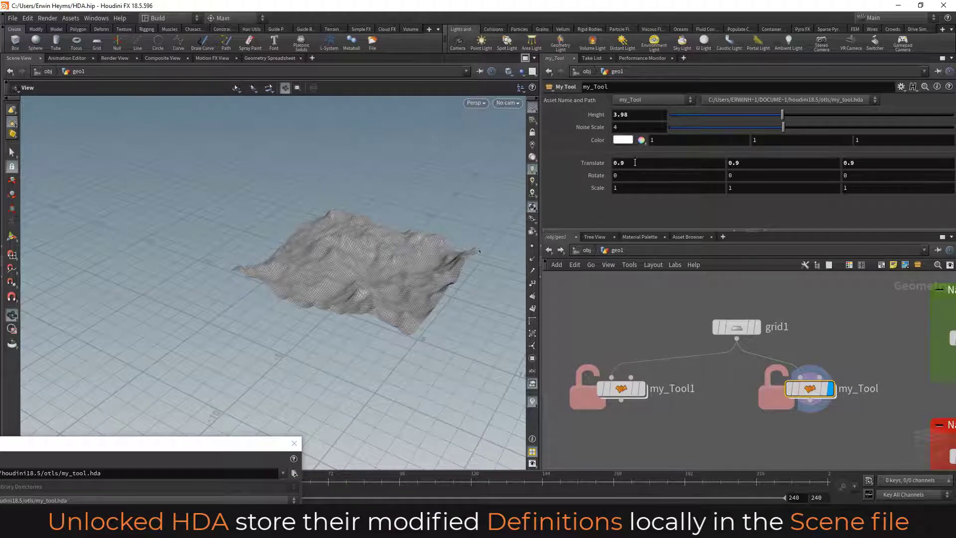
middle_drag(644, 164, 608, 167)
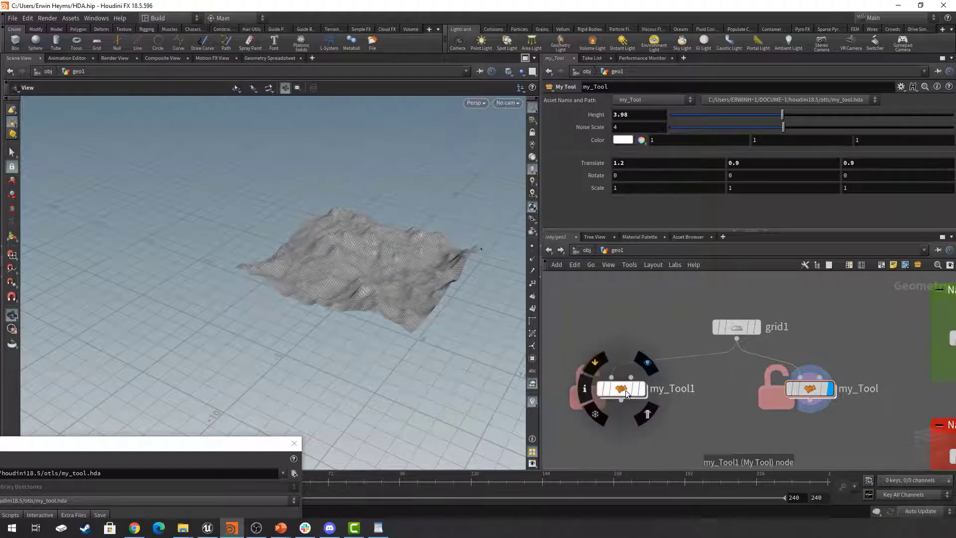
- Compare how transform1 is wired inside my_Tool1 and inside my_Tool, returning to geo1
click(622, 391)
double_click(623, 390)
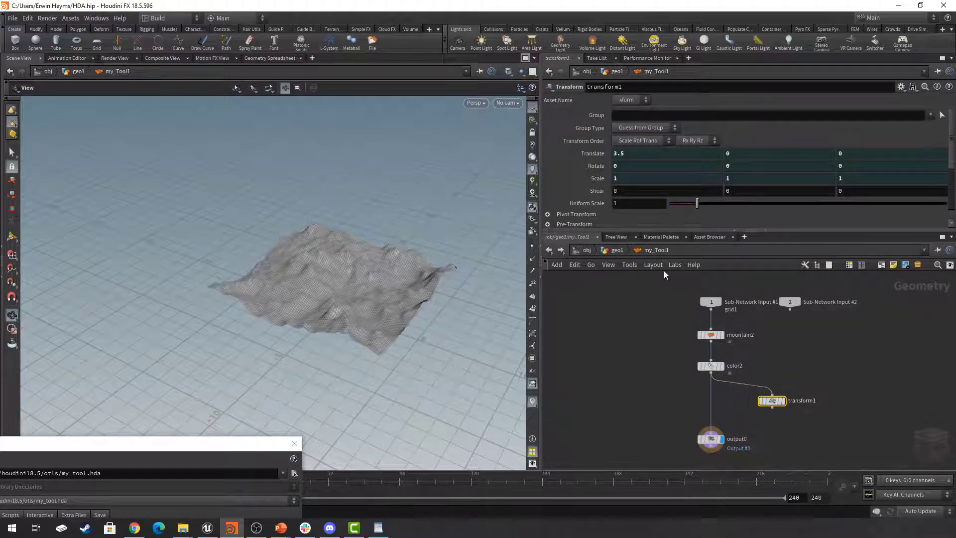
click(615, 251)
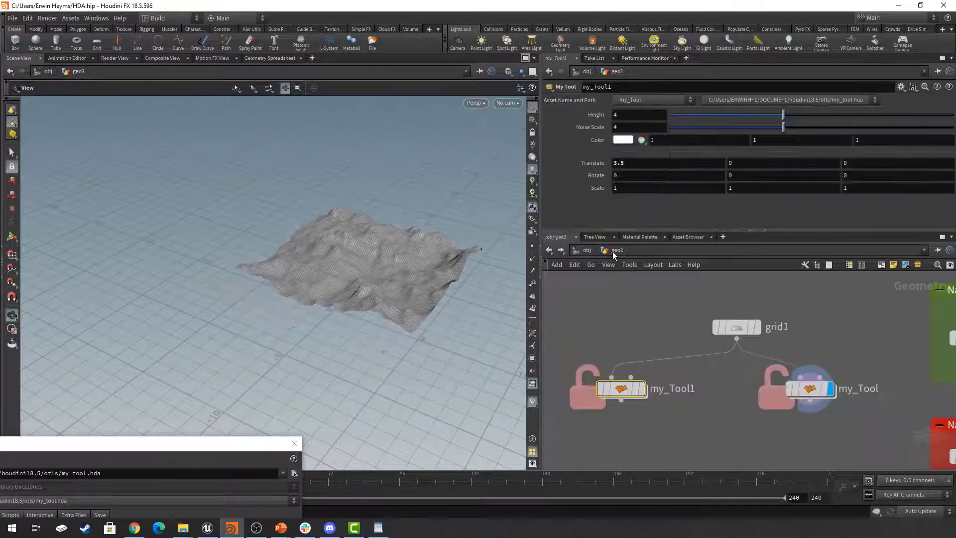
double_click(816, 391)
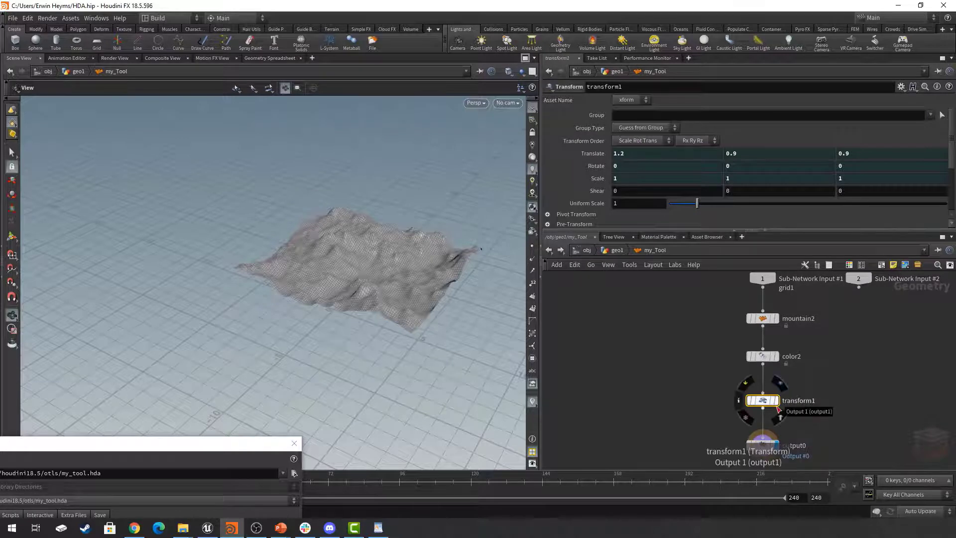
click(614, 250)
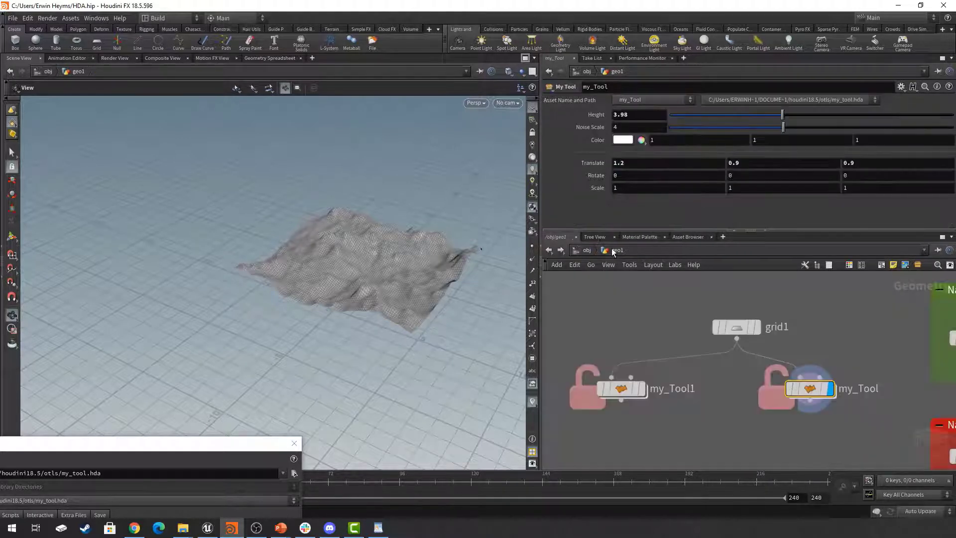
- Centre grid1 above the two tool nodes, check my_Tool's internal network and save its node type to the asset
drag(745, 323, 719, 324)
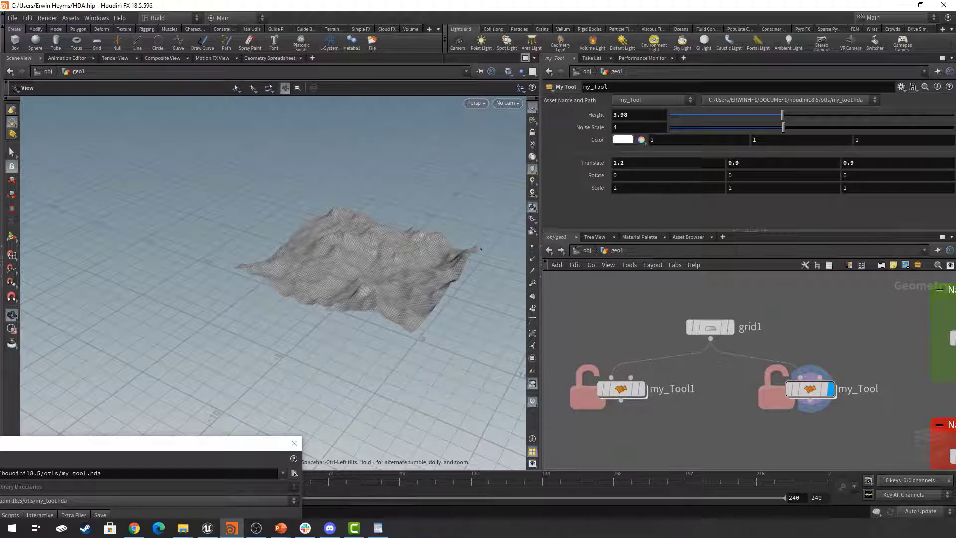
click(294, 474)
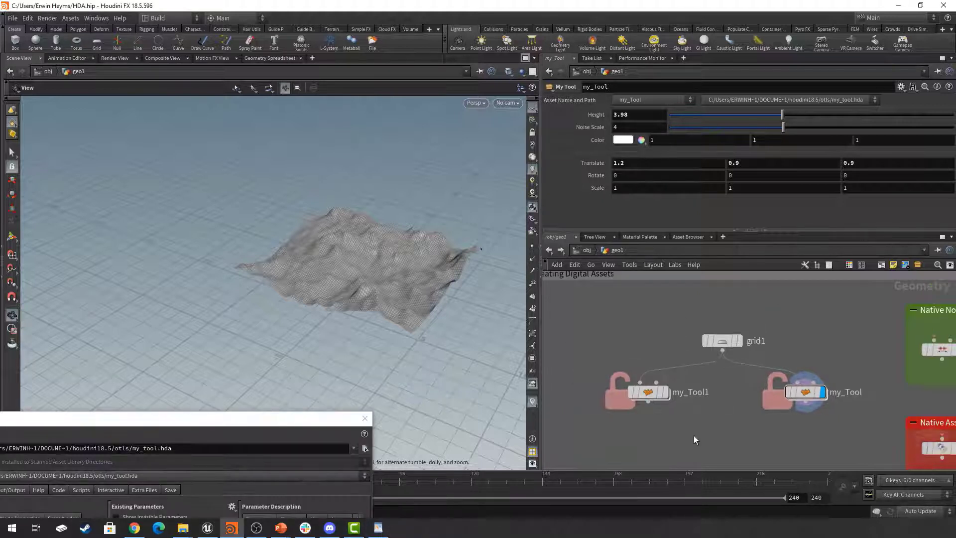
mouse_move(815, 396)
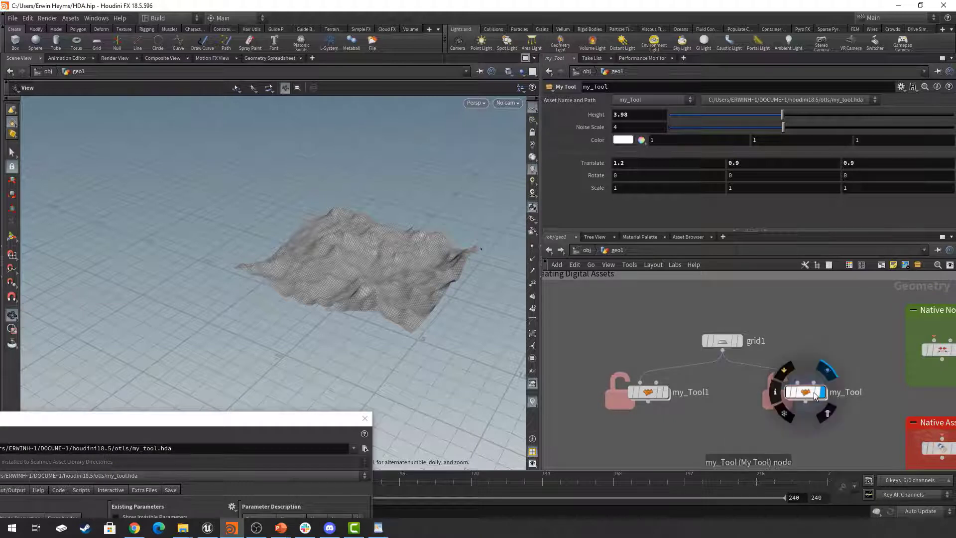
double_click(802, 392)
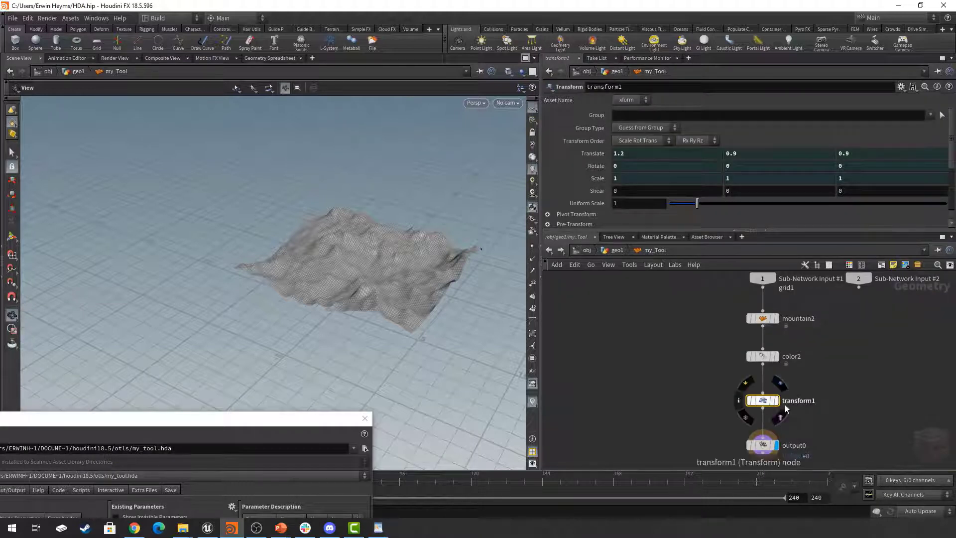
click(617, 250)
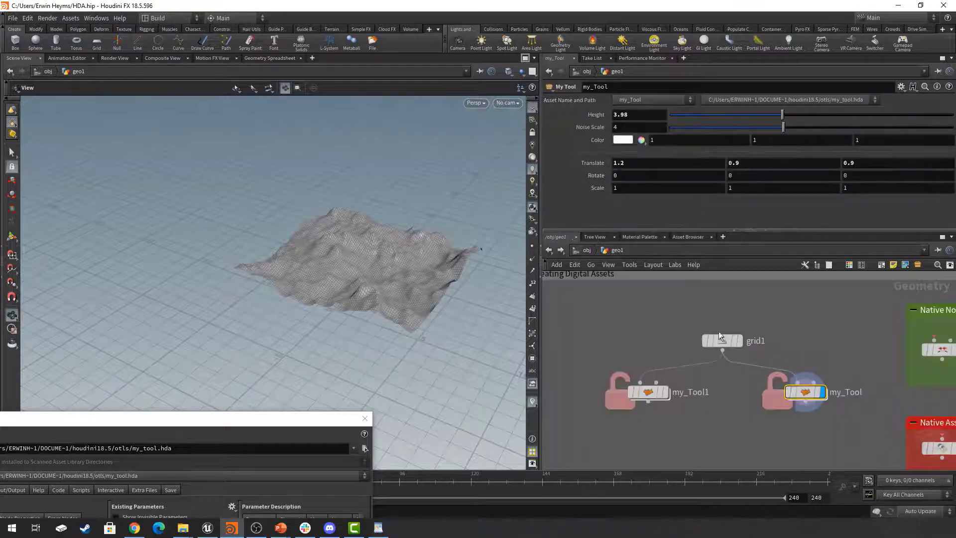
right_click(807, 390)
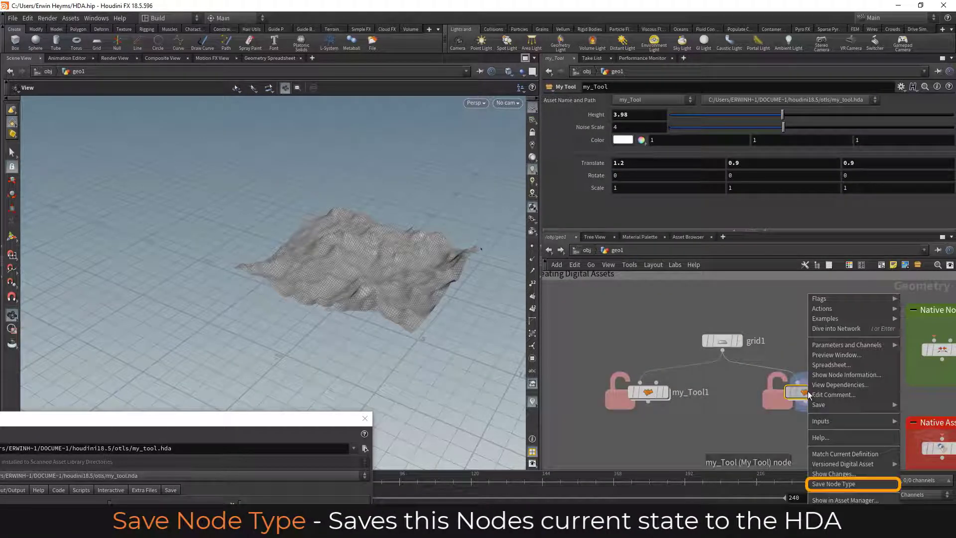
click(828, 484)
- Match my_Tool and my_Tool1 to the current asset definition, then check transform1 inside my_Tool1 and return to geo1
mouse_move(810, 392)
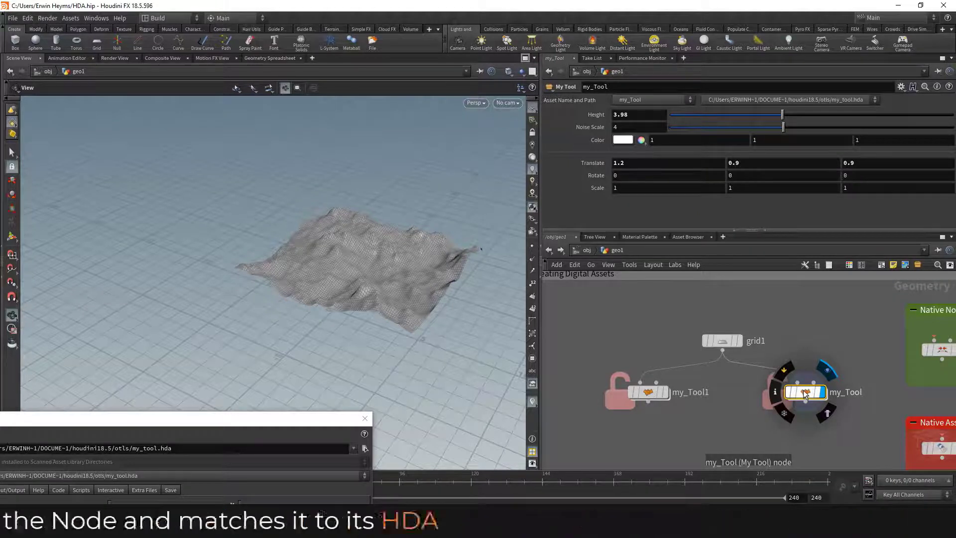
right_click(805, 393)
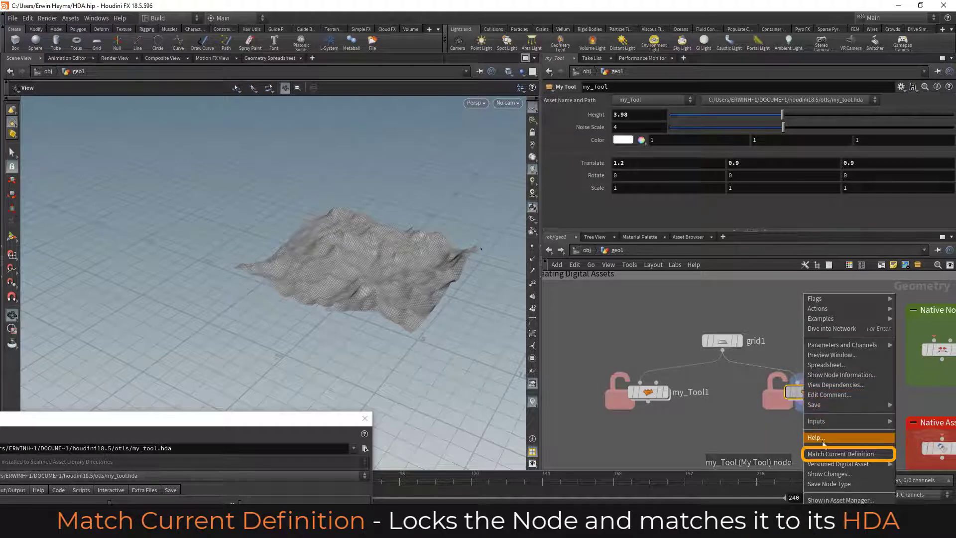
click(840, 453)
right_click(658, 391)
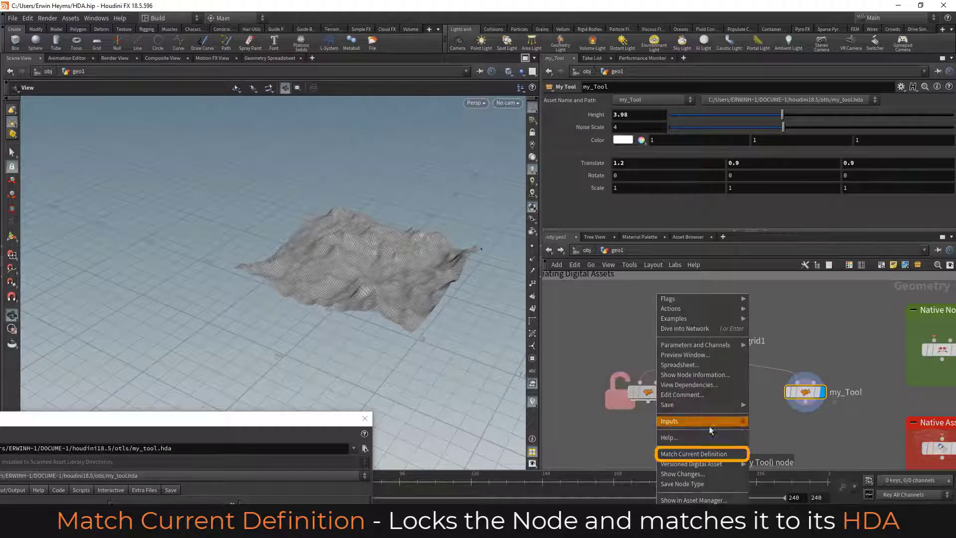
click(707, 454)
double_click(649, 393)
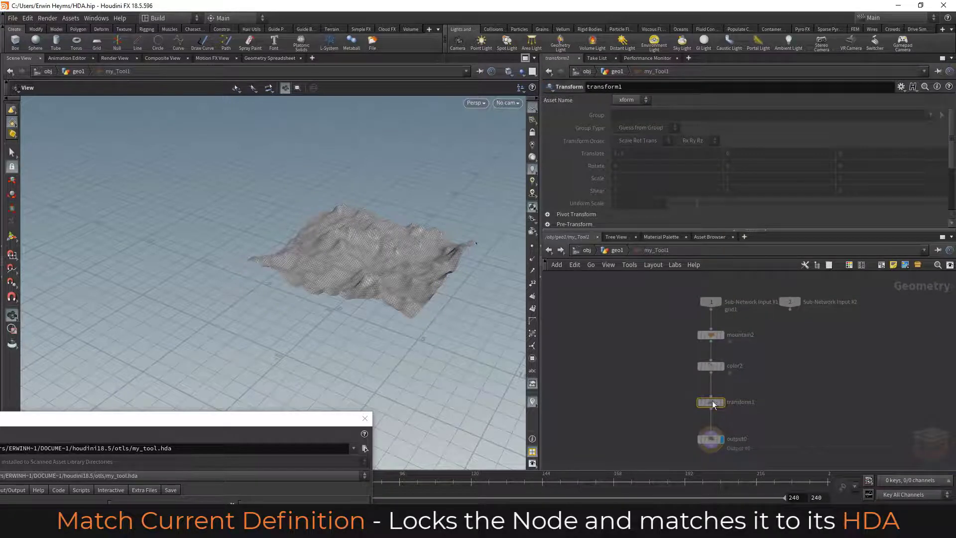
click(613, 250)
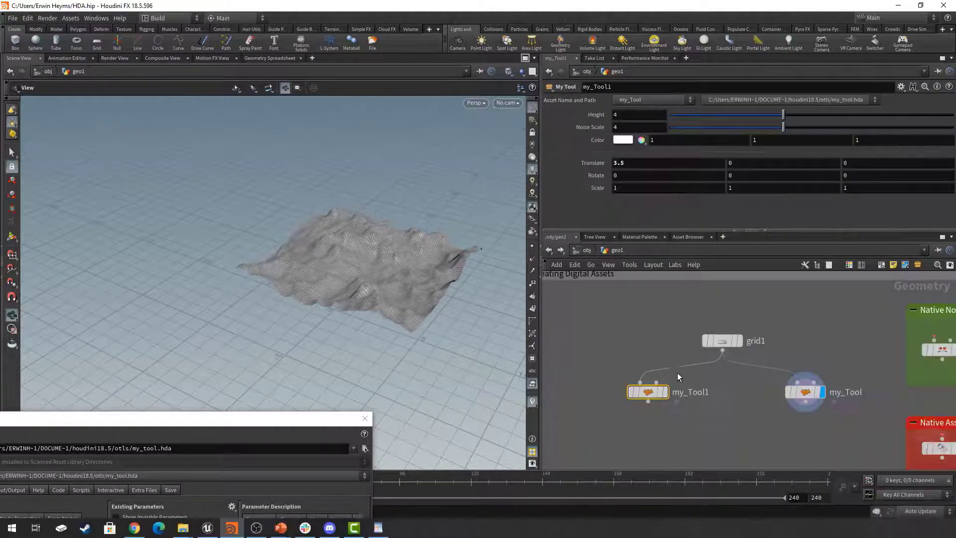
- Open the parameter interface editor for the my_Tool node and arrange it beside the asset's operator type properties window
mouse_move(667, 395)
click(803, 392)
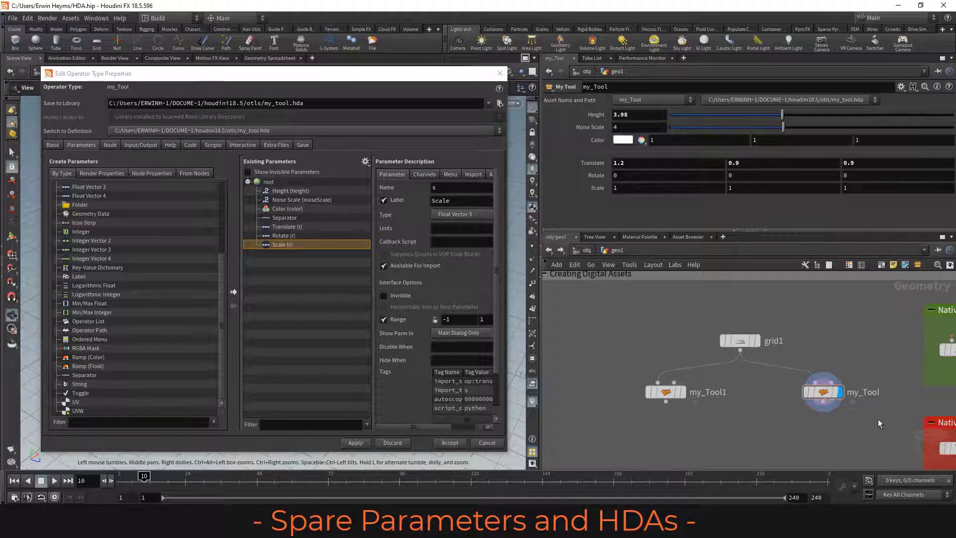
mouse_move(824, 394)
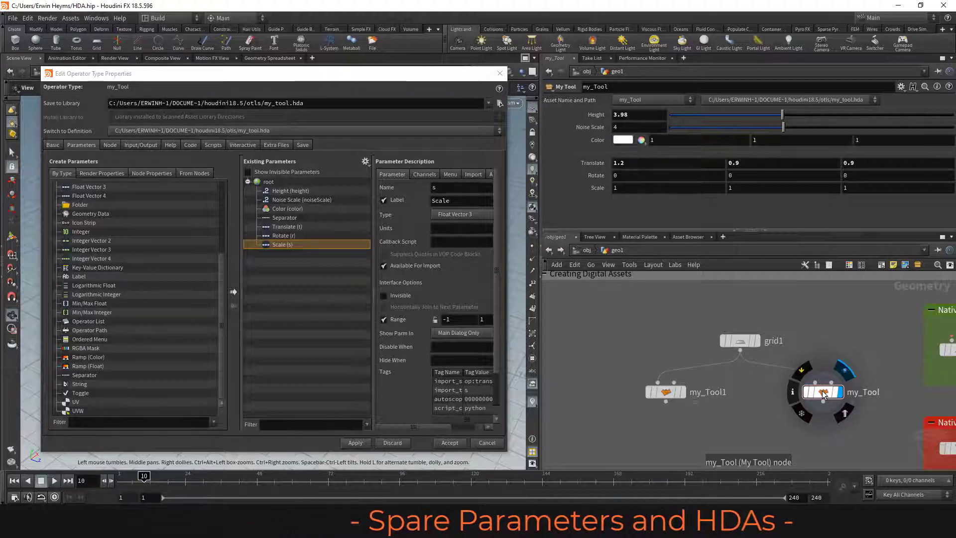
right_click(823, 393)
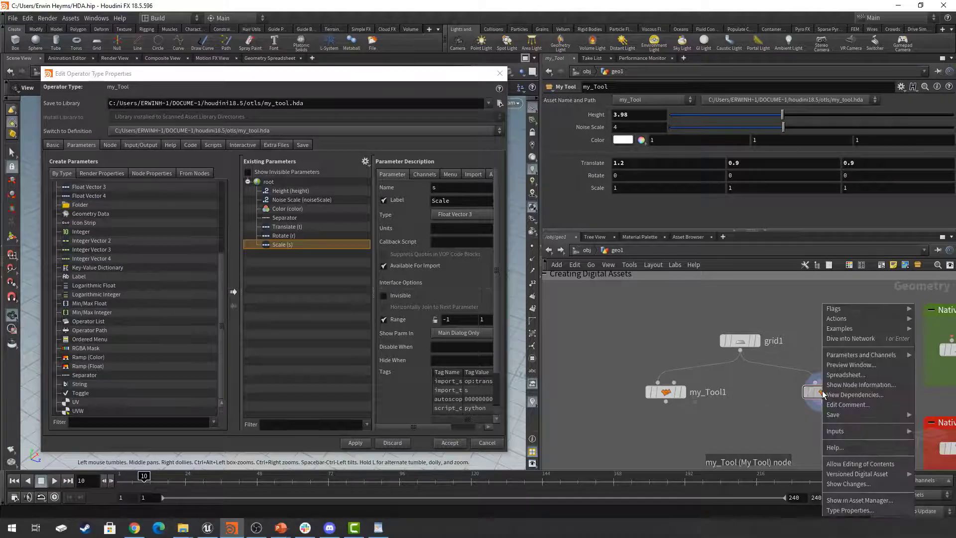
mouse_move(856, 355)
click(778, 406)
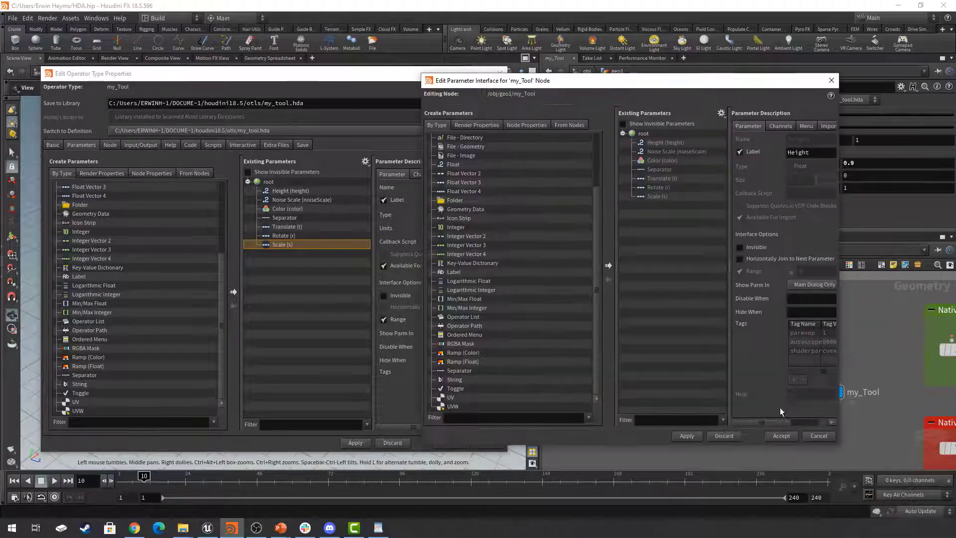
drag(627, 81, 721, 84)
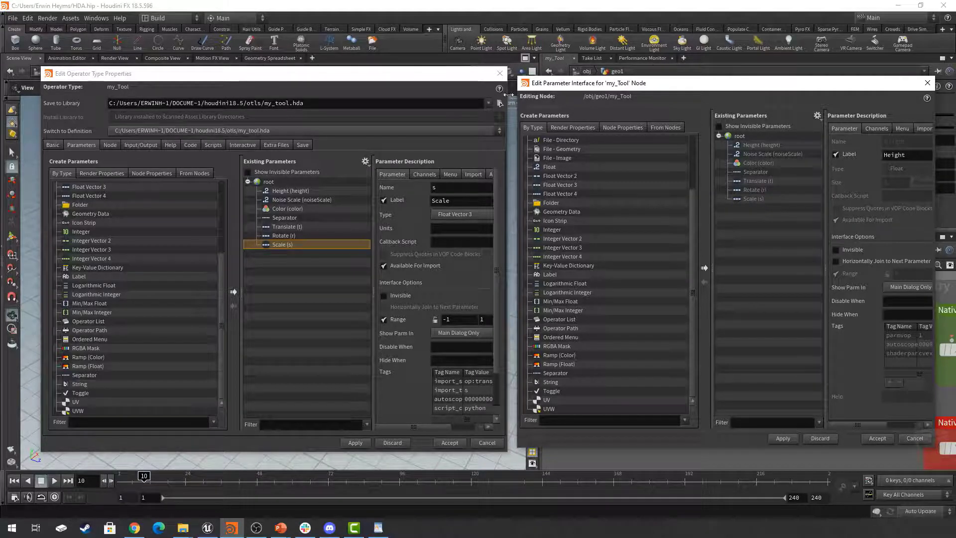
drag(507, 96, 479, 109)
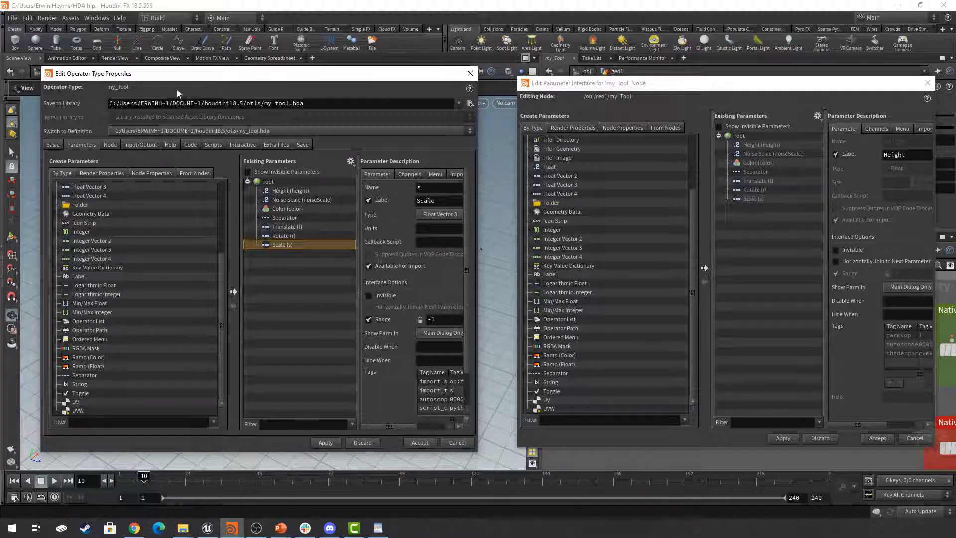
drag(697, 83, 676, 84)
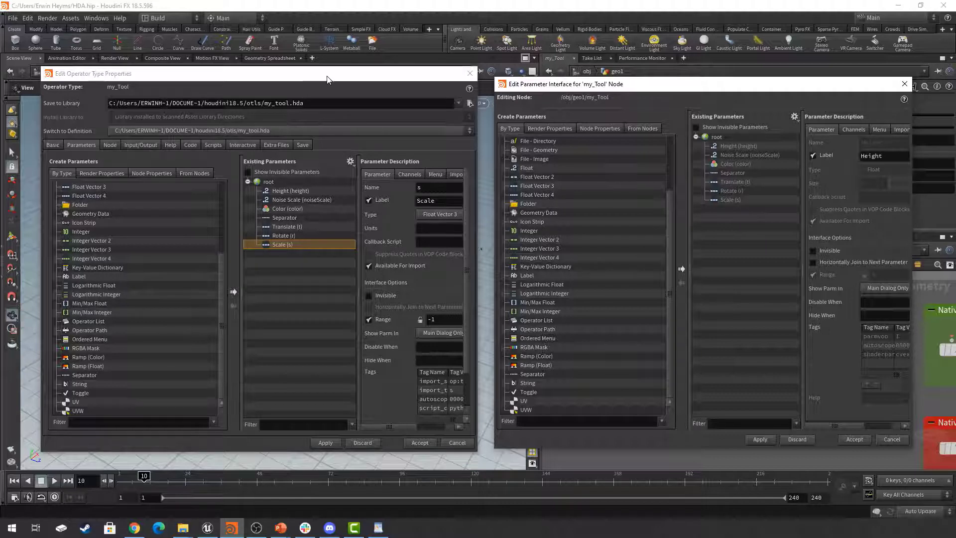
drag(327, 78, 327, 77)
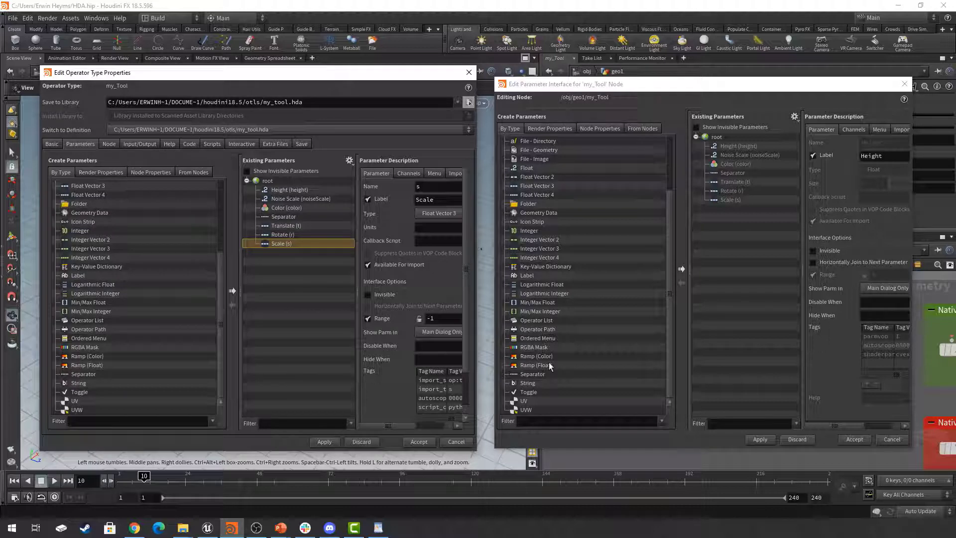
- Add two Float spare parameters below Scale on the my_Tool node, accept them, and compare its parameters with my_Tool1's
drag(526, 168, 763, 243)
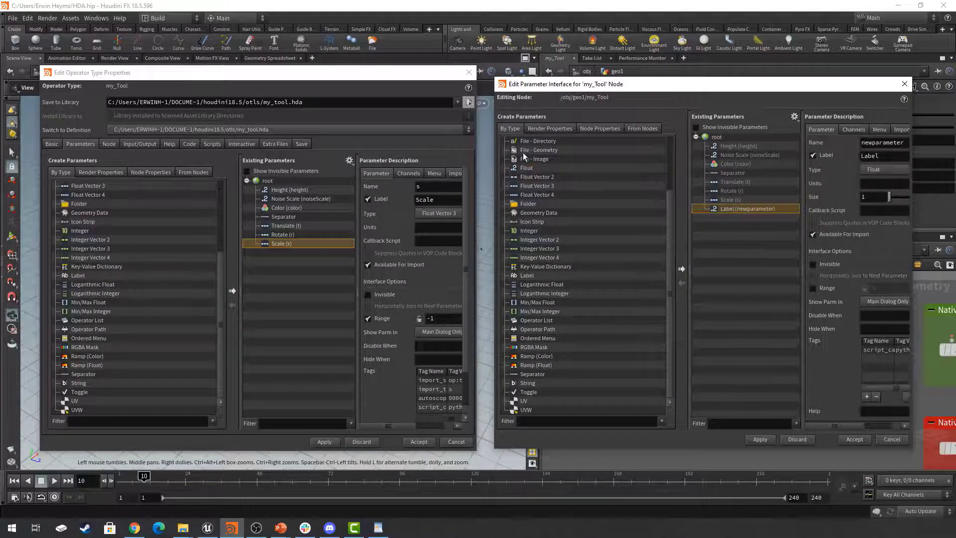
drag(585, 184, 748, 256)
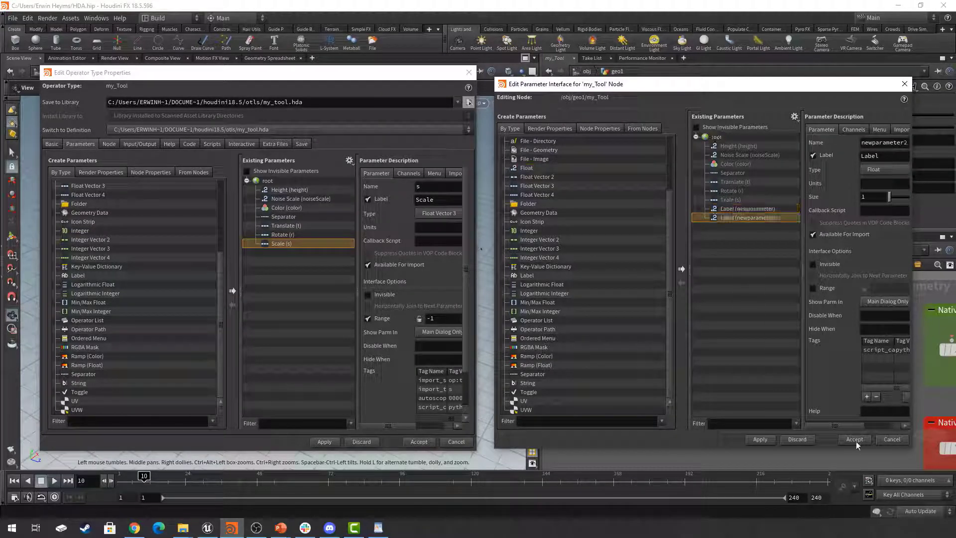
click(855, 439)
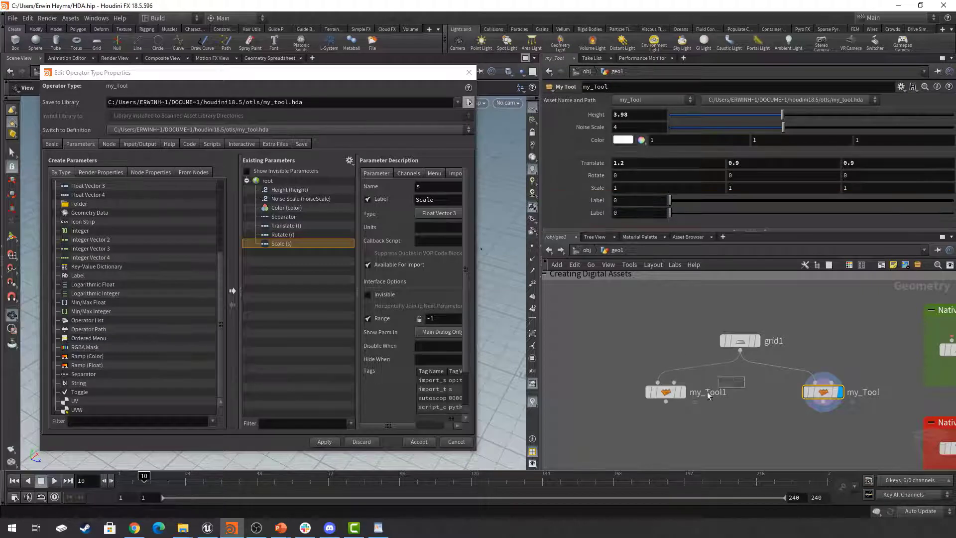
drag(744, 377, 625, 421)
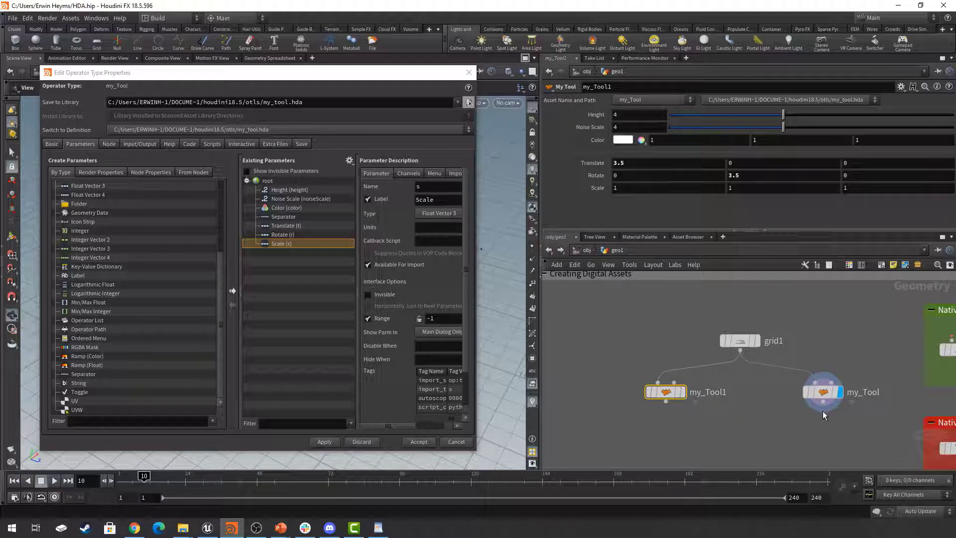
click(823, 392)
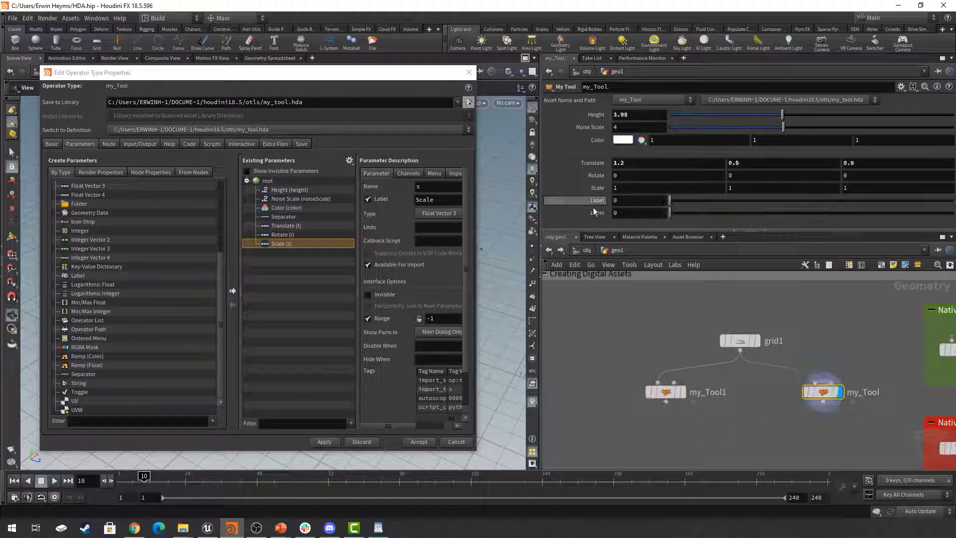
- Delete all spare parameters from my_Tool and undo the deletion
click(901, 87)
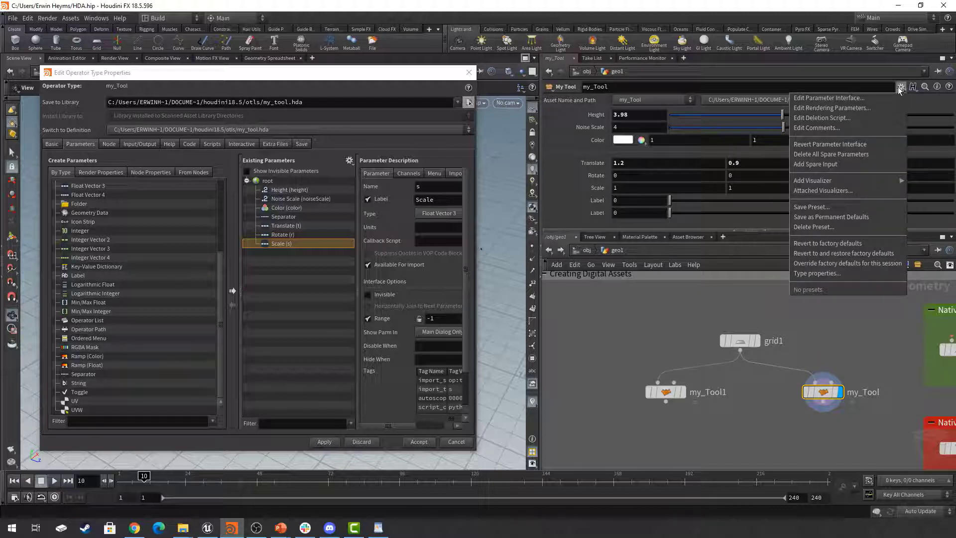
click(853, 154)
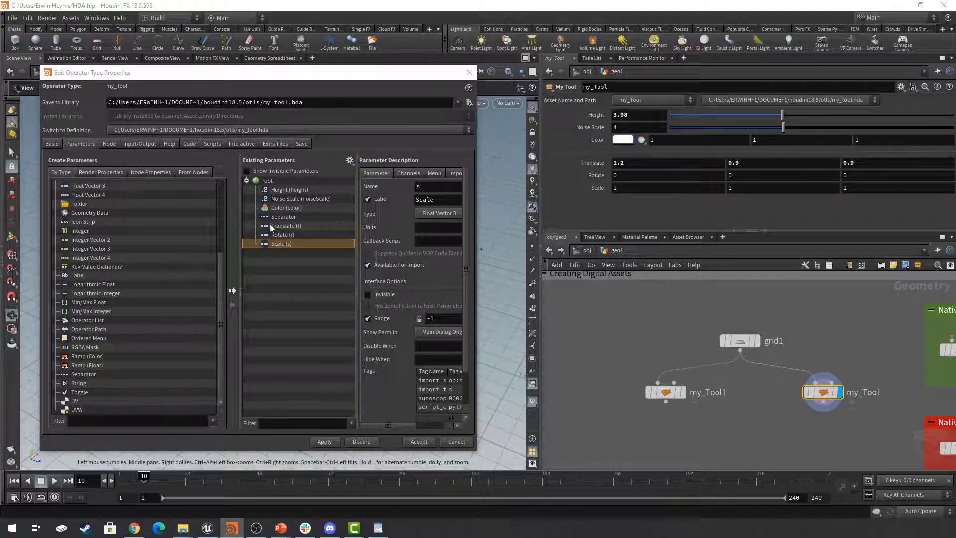
middle_drag(824, 314, 822, 316)
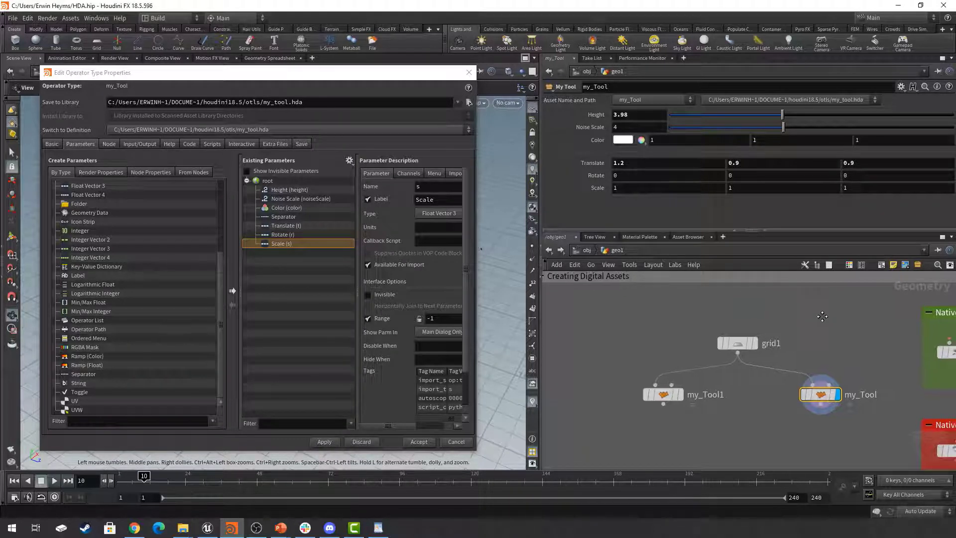
key(ctrl+z)
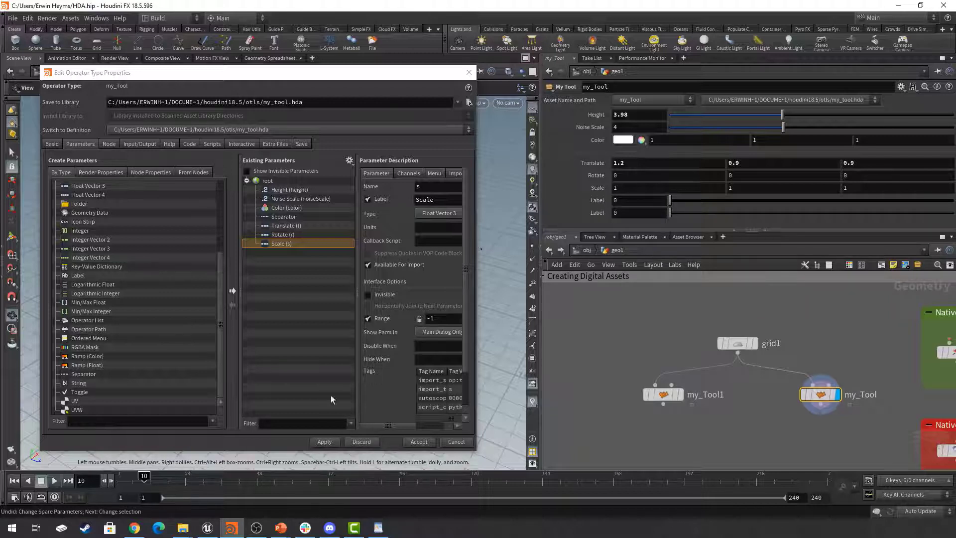
- Add a Separator below Scale in the asset's type properties and apply the change, unlocking and saving my_Tool
scroll(91, 213, up, 3)
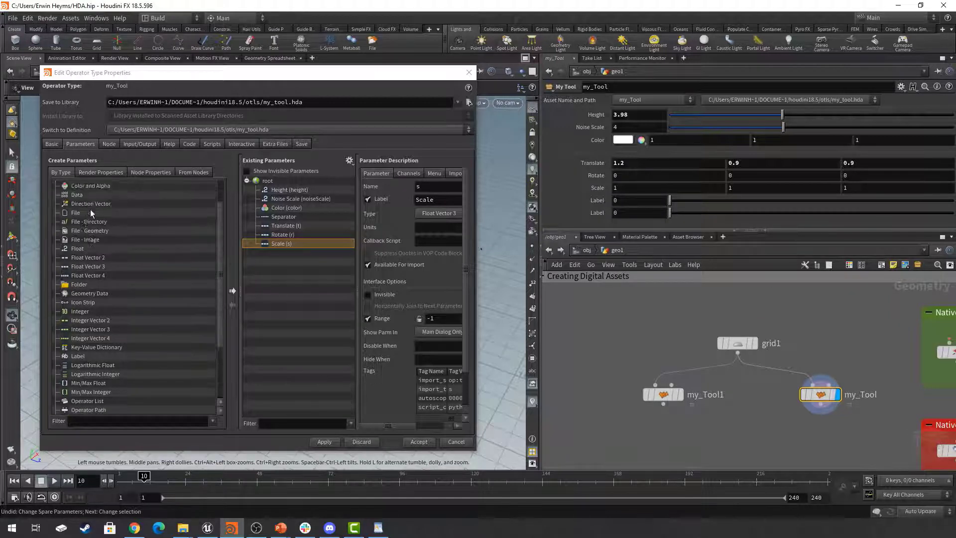
mouse_move(79, 248)
mouse_down()
mouse_move(272, 276)
mouse_move(289, 264)
mouse_move(82, 250)
mouse_up()
scroll(106, 337, down, 3)
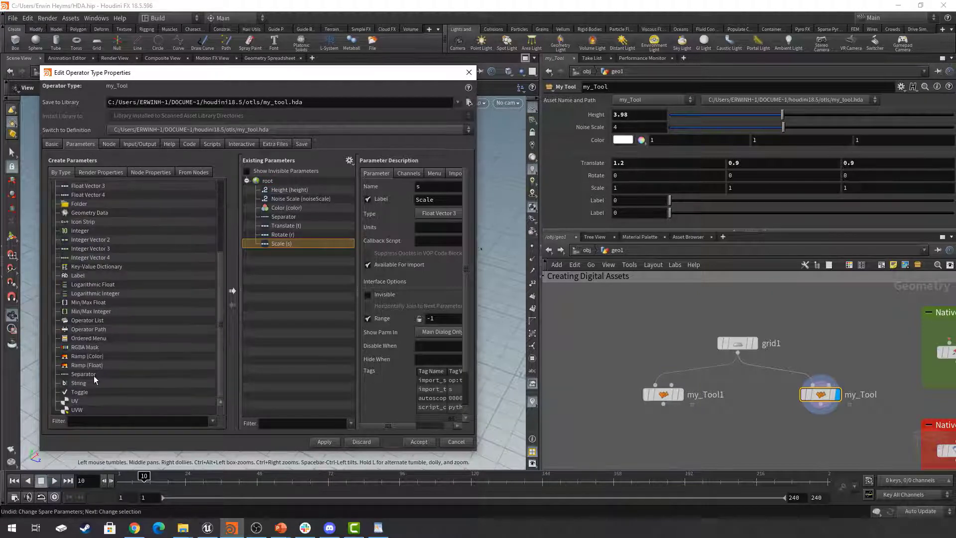
drag(83, 374, 312, 324)
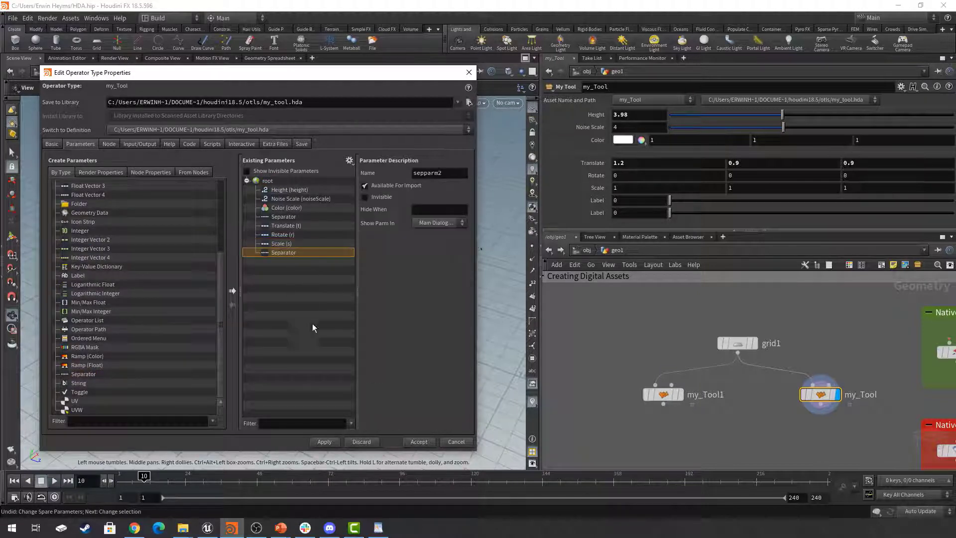
click(330, 439)
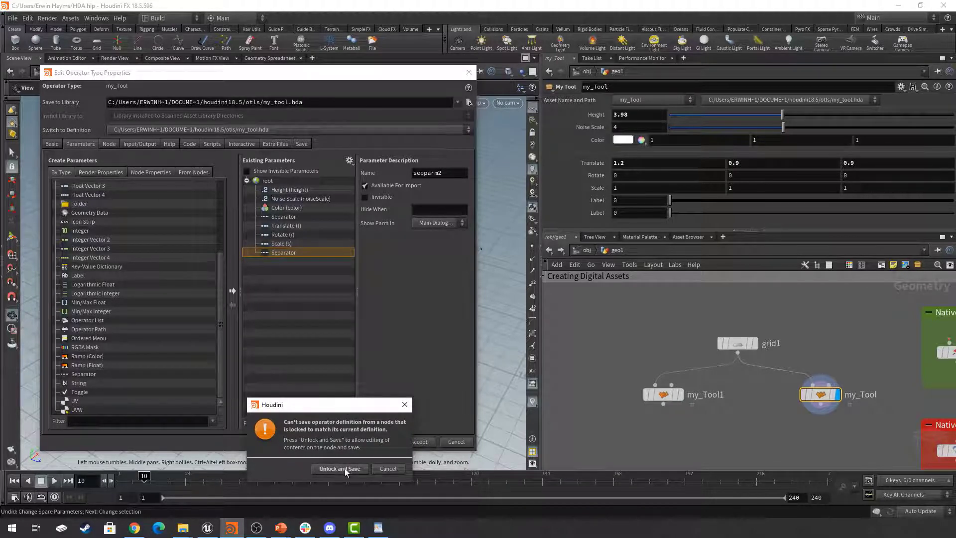
drag(362, 406, 385, 294)
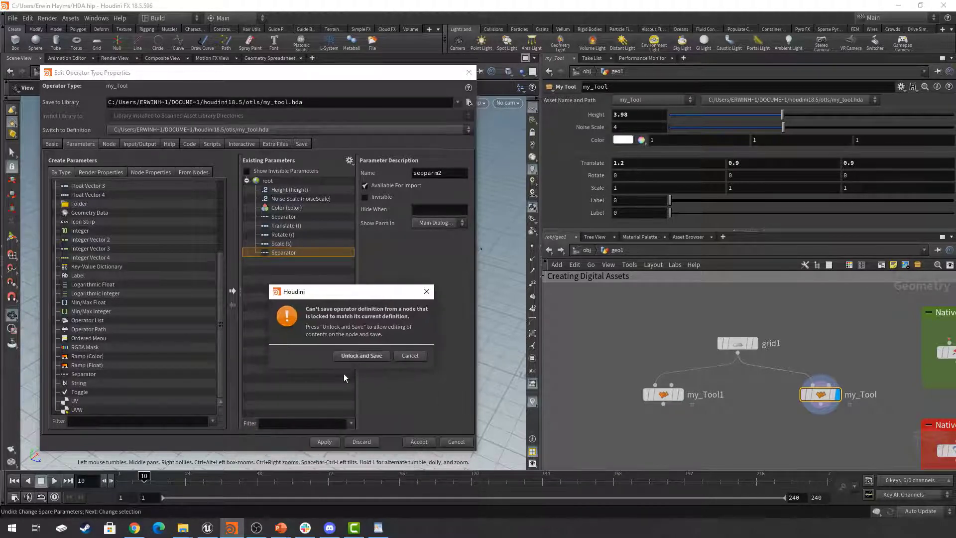
click(373, 356)
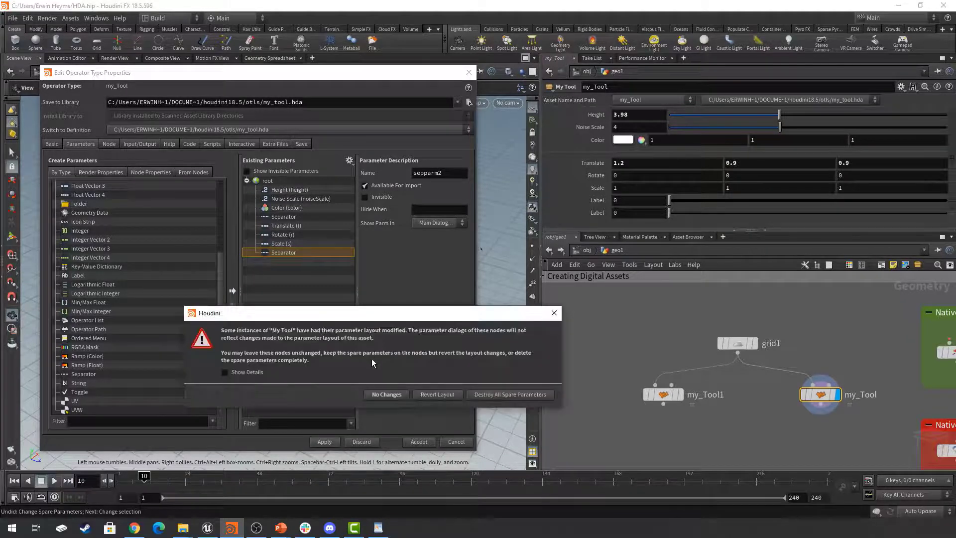
- Show the details of the nodes with a modified parameter layout and keep them with no changes
click(240, 372)
drag(335, 229, 283, 248)
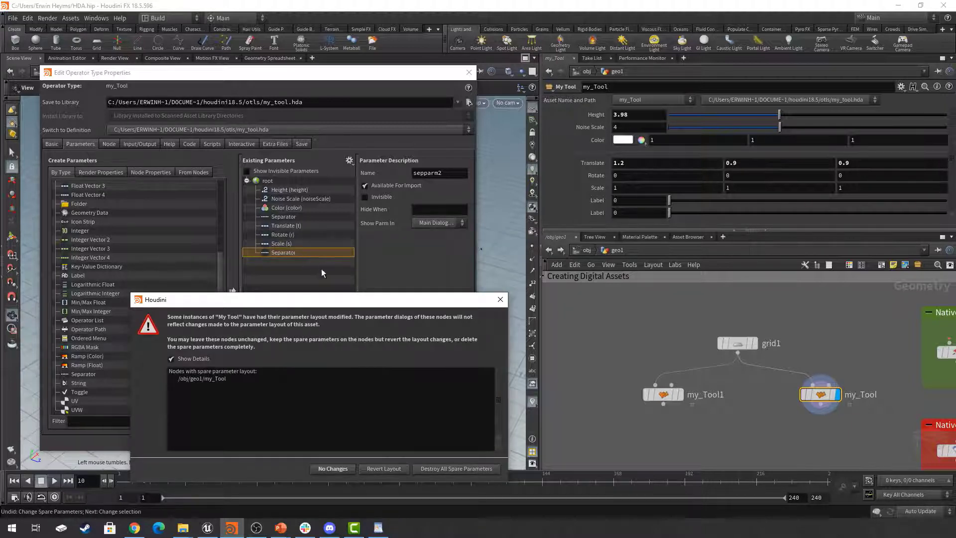
drag(353, 304, 344, 238)
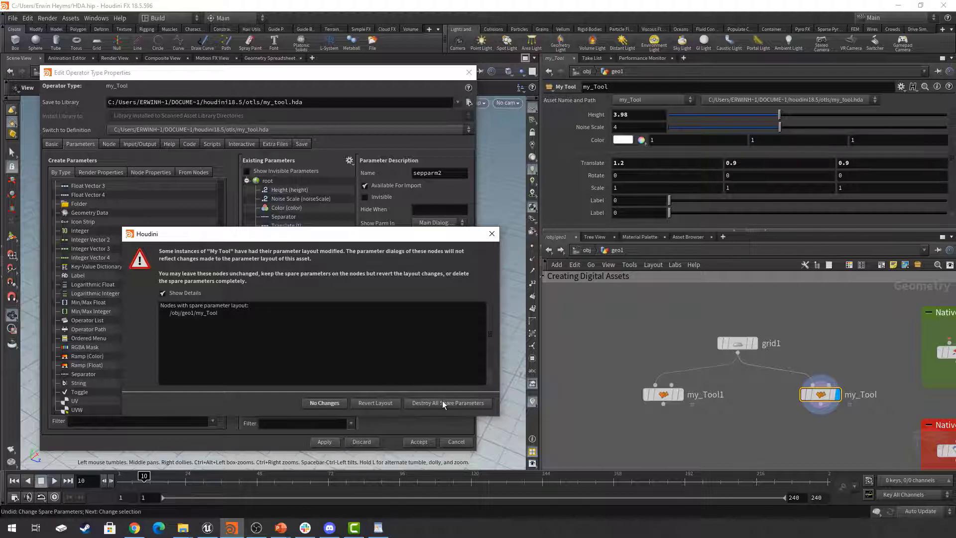
click(333, 404)
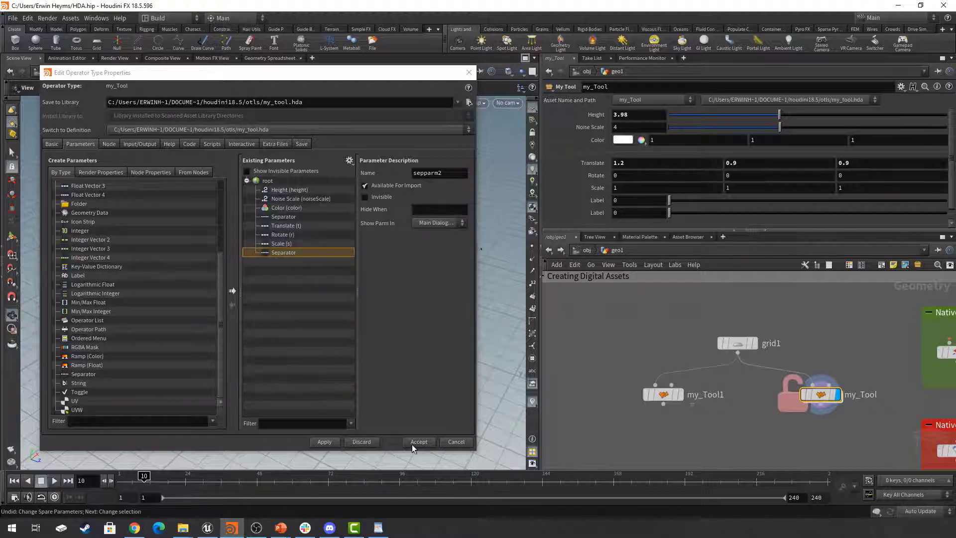
- Apply the asset properties again, destroy all spare parameters on the listed node, and close the type properties window
click(327, 441)
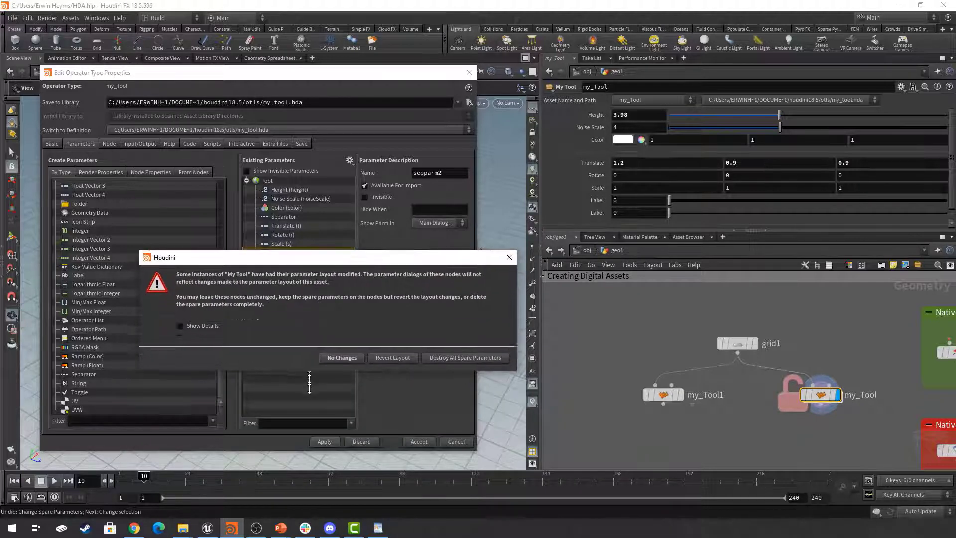
click(182, 357)
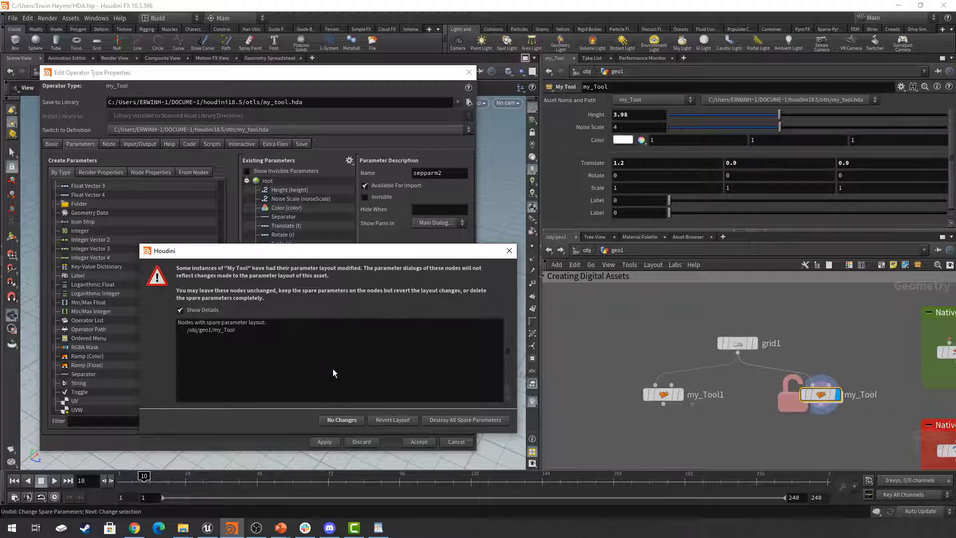
click(476, 420)
click(469, 72)
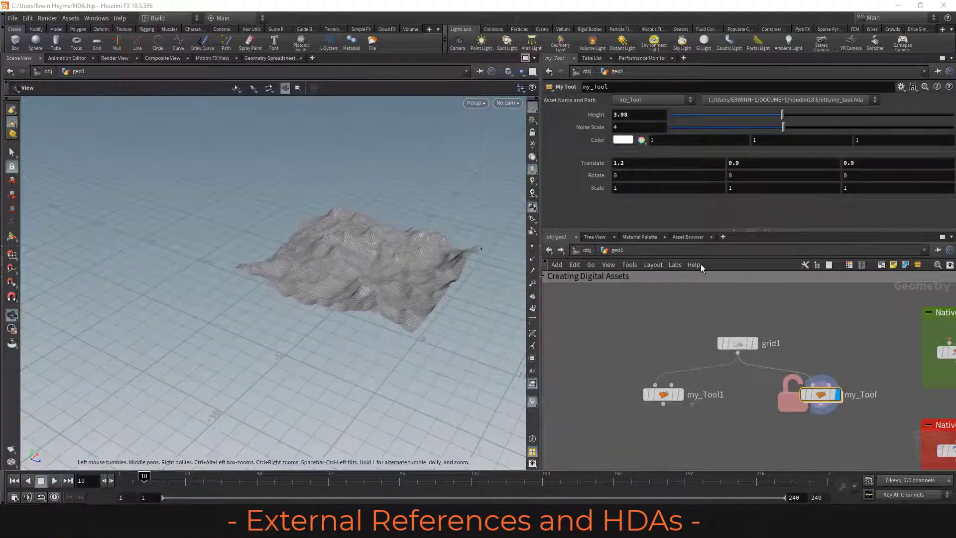
middle_drag(881, 364, 807, 349)
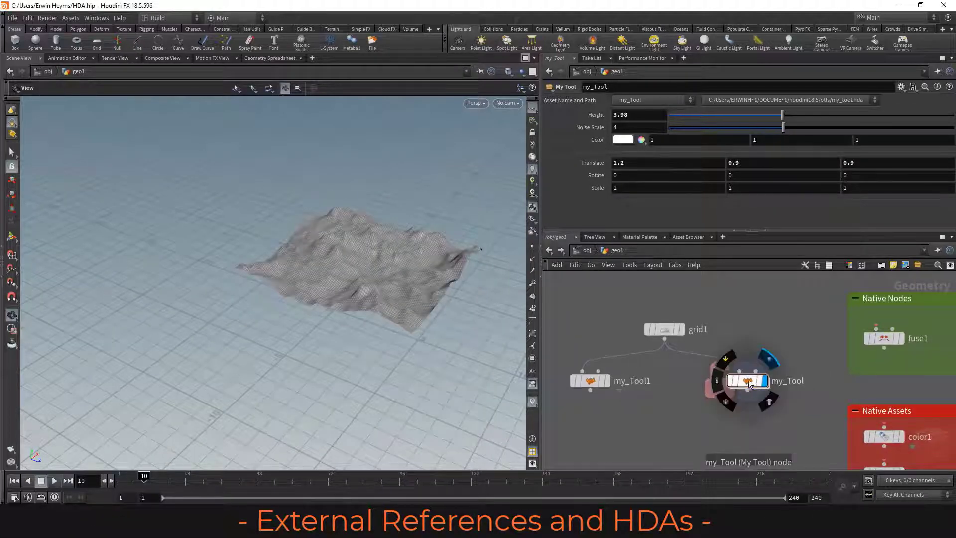
- Place a Null node above my_Tool in the geo1 network
double_click(748, 381)
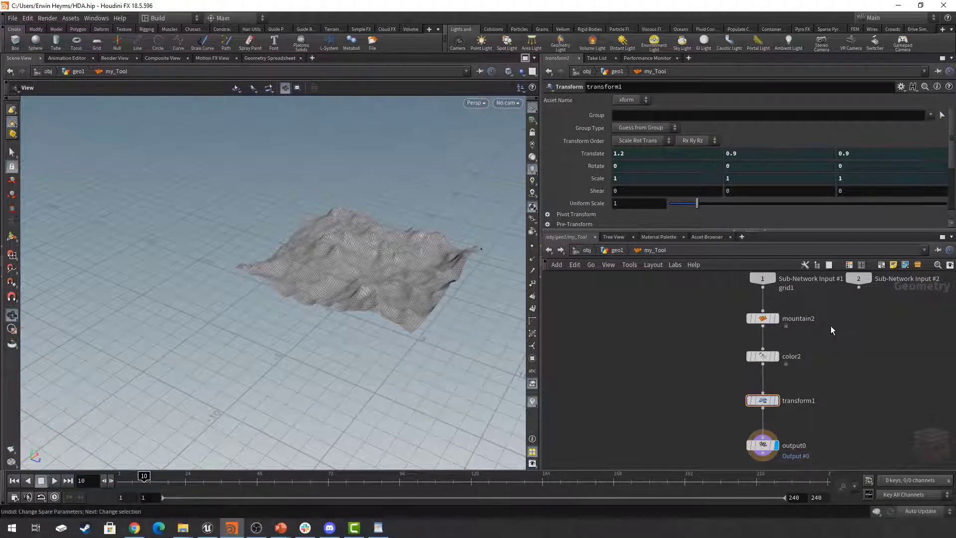
click(616, 250)
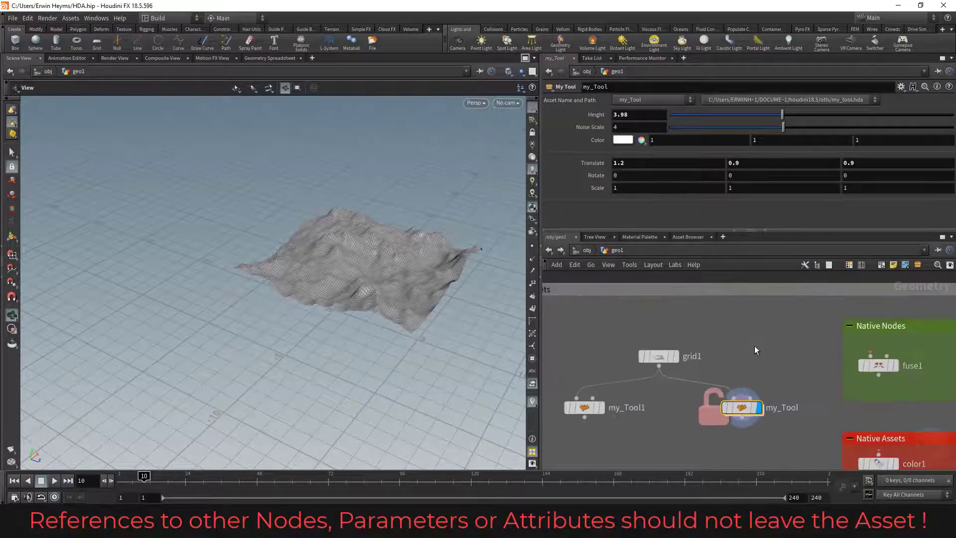
key(Tab)
text(null)
key(Return)
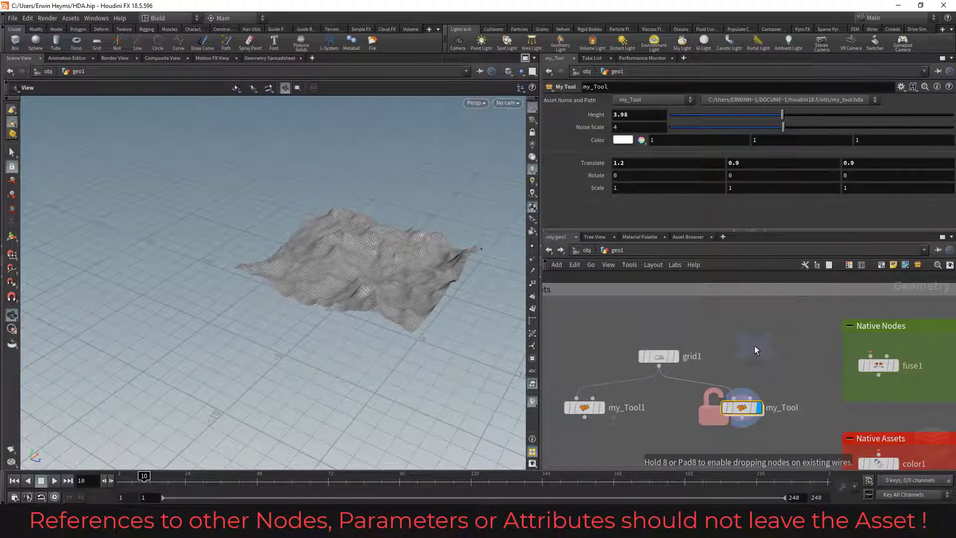
click(756, 348)
- Add a Float parameter to the new Null node's parameter interface and accept it
right_click(755, 349)
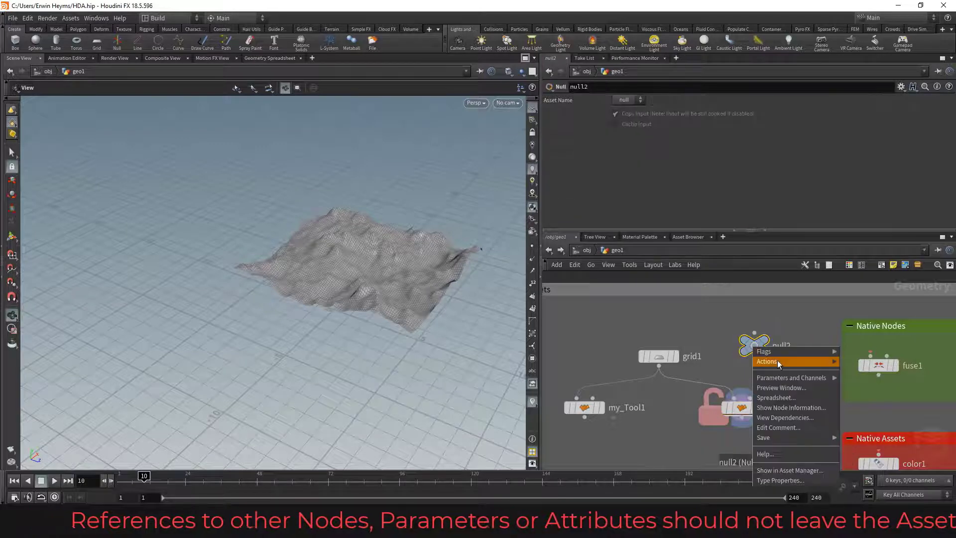
mouse_move(780, 378)
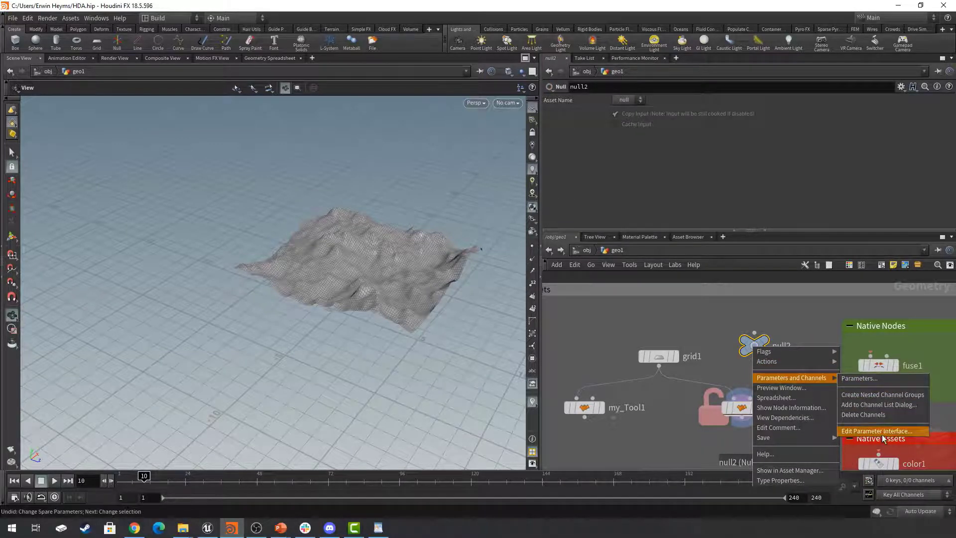
click(882, 431)
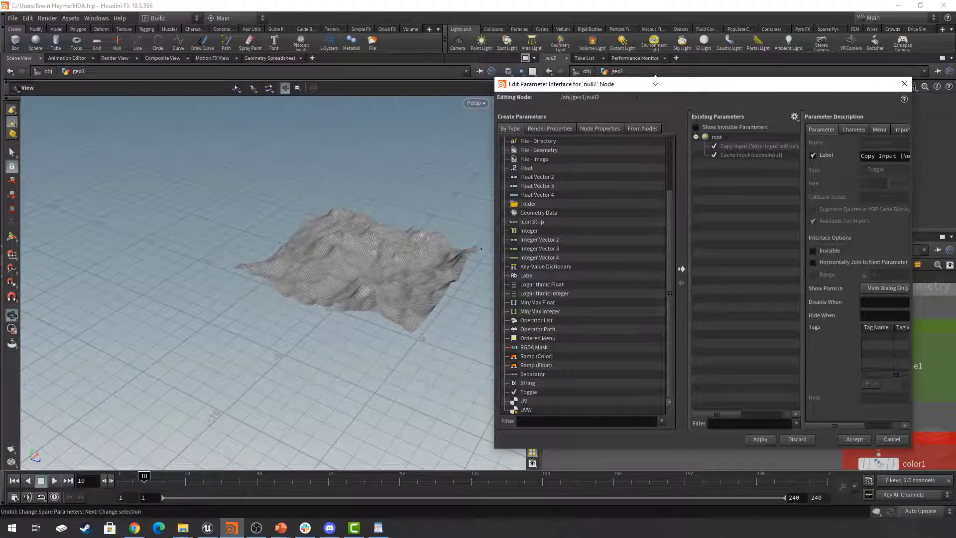
drag(656, 82, 305, 74)
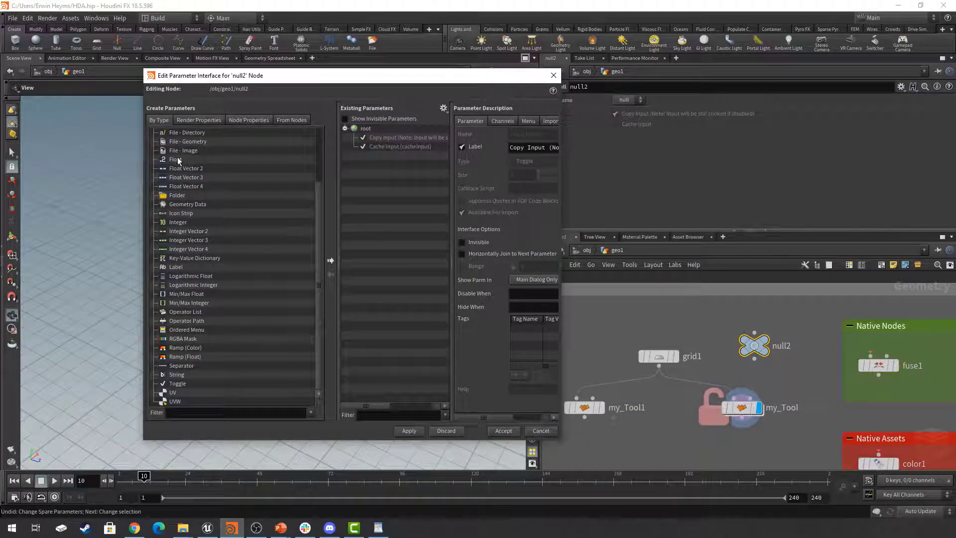
drag(175, 159, 394, 158)
click(502, 431)
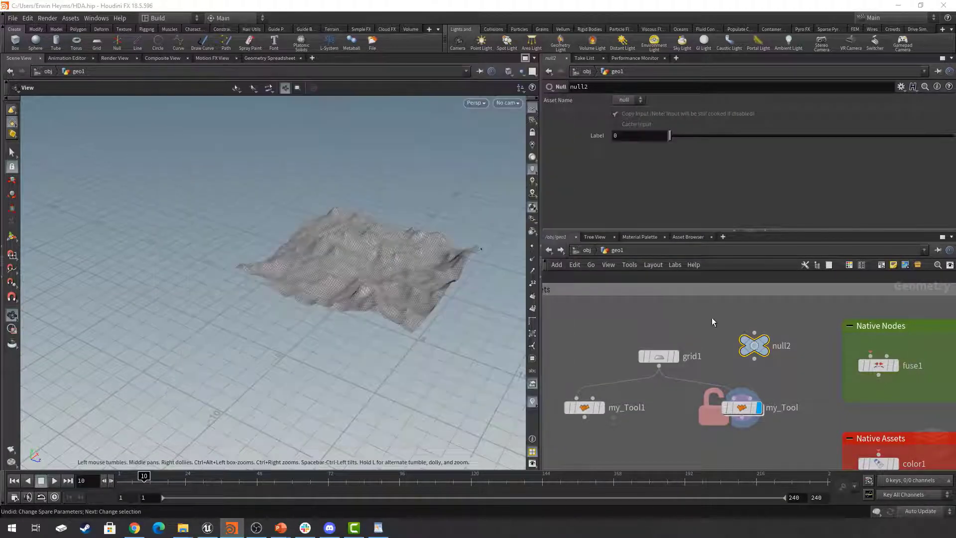
- Copy the Null's Float parameter and paste it as a relative reference into the Uniform Scale of transform1 inside my_Tool
right_click(590, 139)
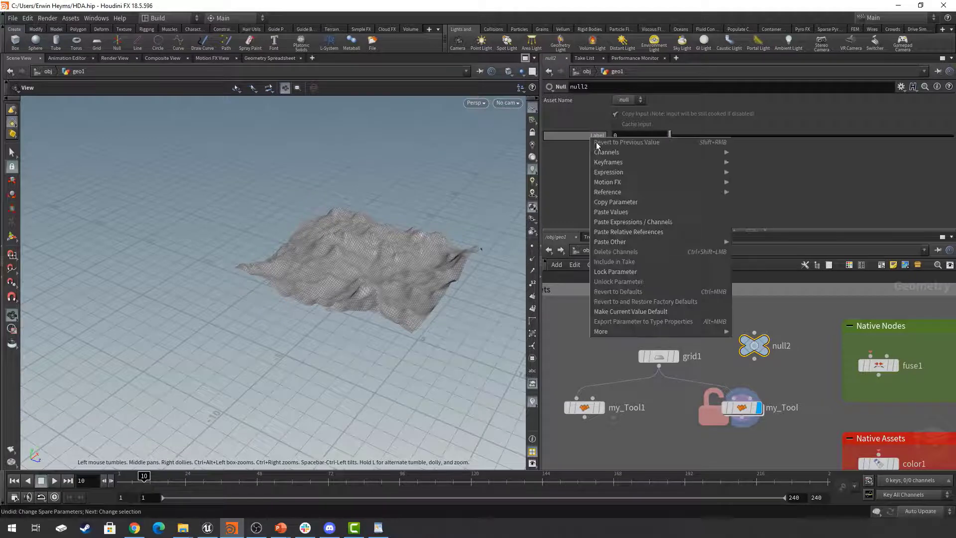
click(622, 203)
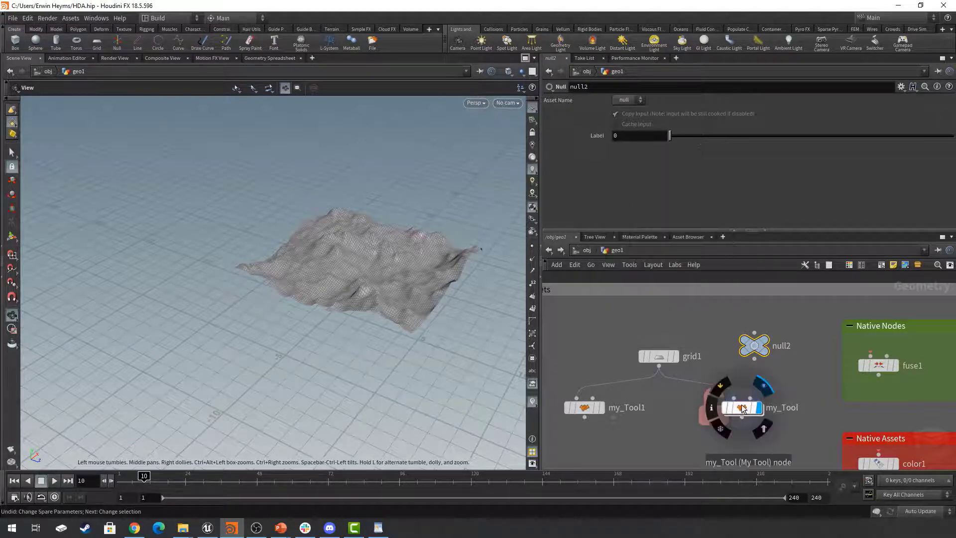
double_click(741, 406)
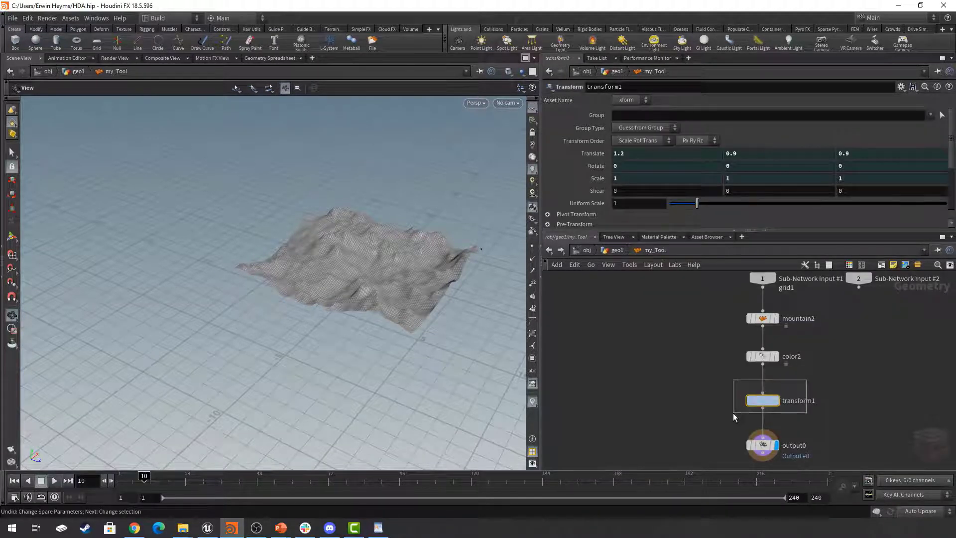
right_click(631, 203)
click(669, 302)
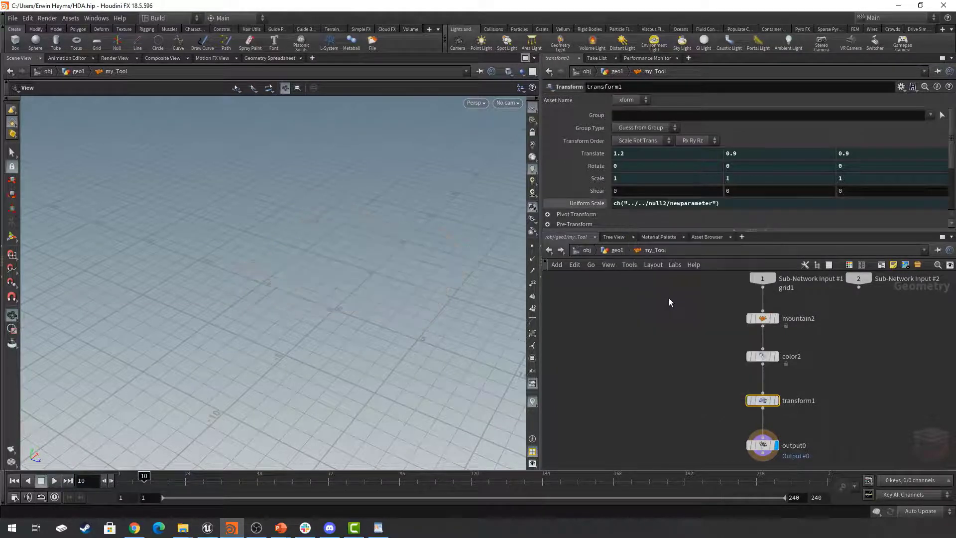
click(843, 399)
- Return to geo1 and set the Null's Float parameter to 1.83
click(616, 250)
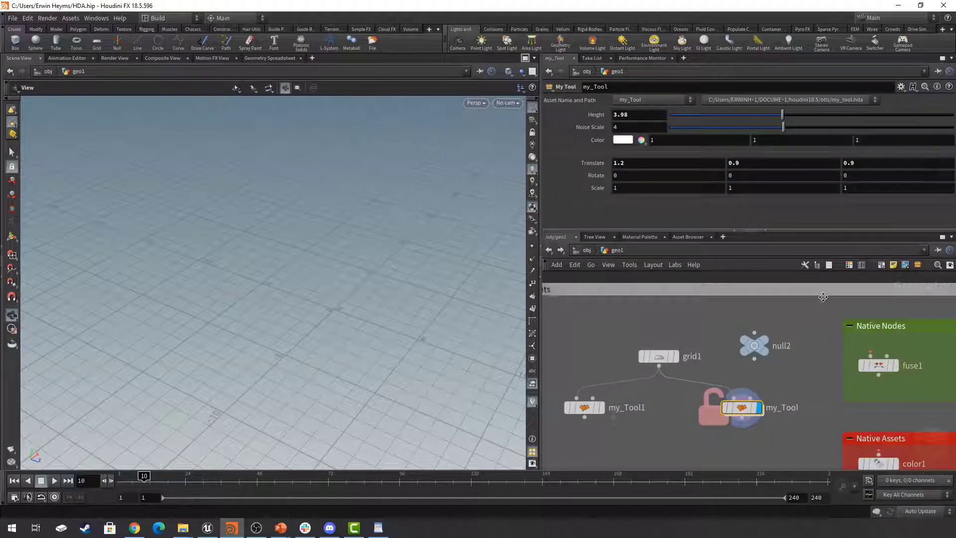
click(753, 345)
drag(681, 135, 722, 141)
drag(418, 228, 399, 275)
scroll(399, 274, down, 3)
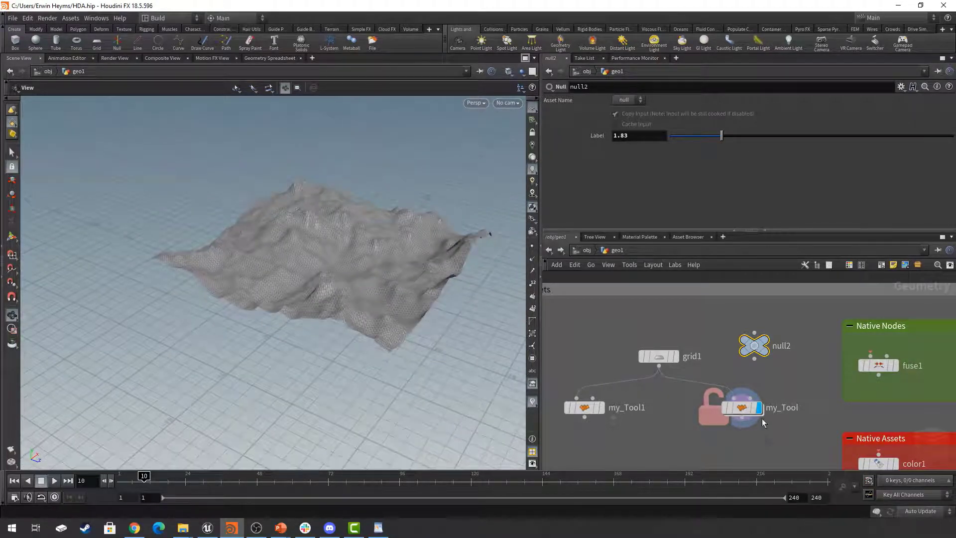
- Apply my_Tool's type properties and agree to save the asset despite its reference to an outside node
right_click(741, 408)
click(765, 506)
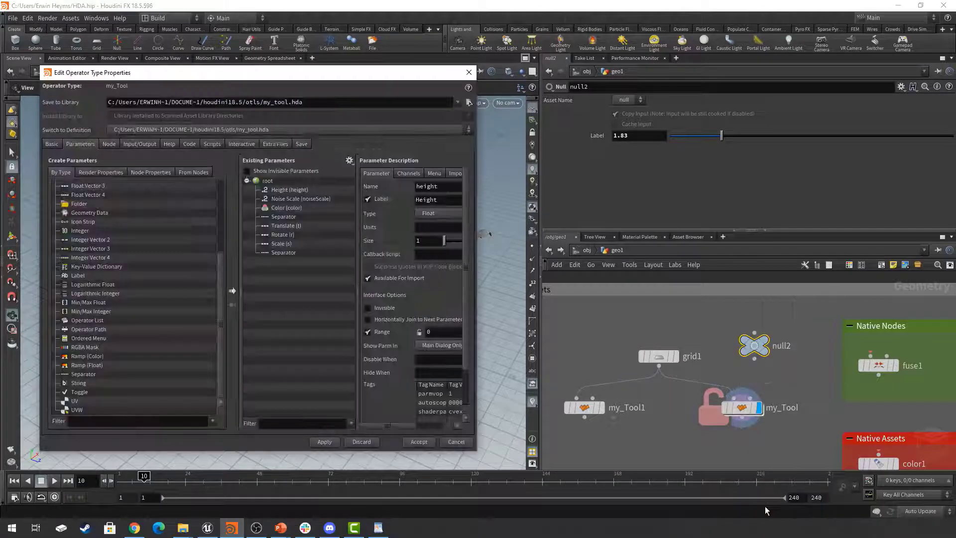
click(324, 441)
drag(349, 378, 690, 194)
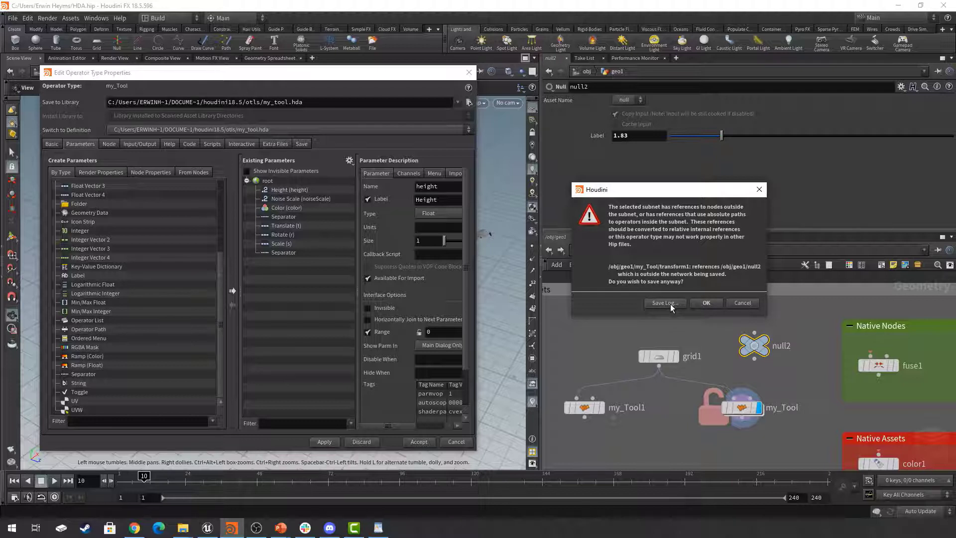
click(706, 303)
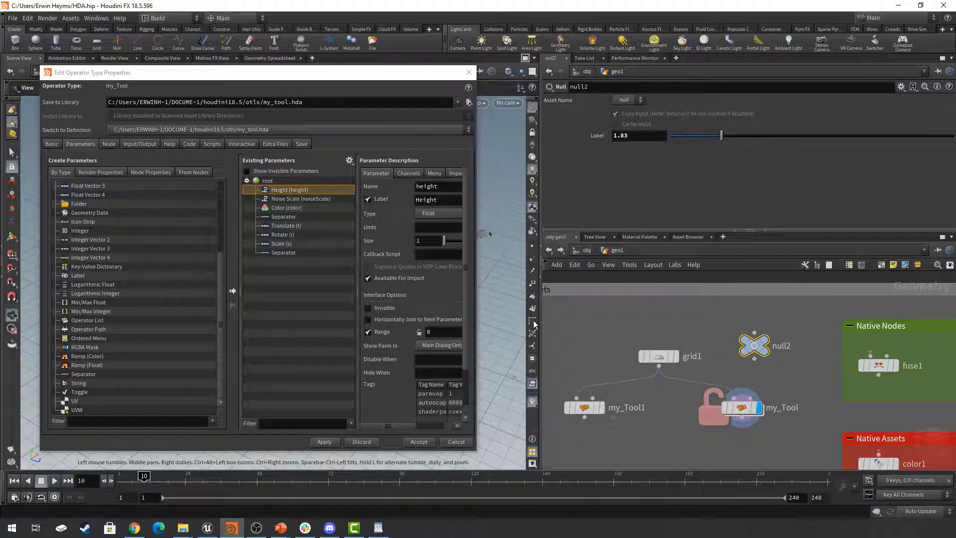
- Move the null2 node from geo1 into the my_Tool network beside transform1 by copying, deleting and pasting it
mouse_move(760, 343)
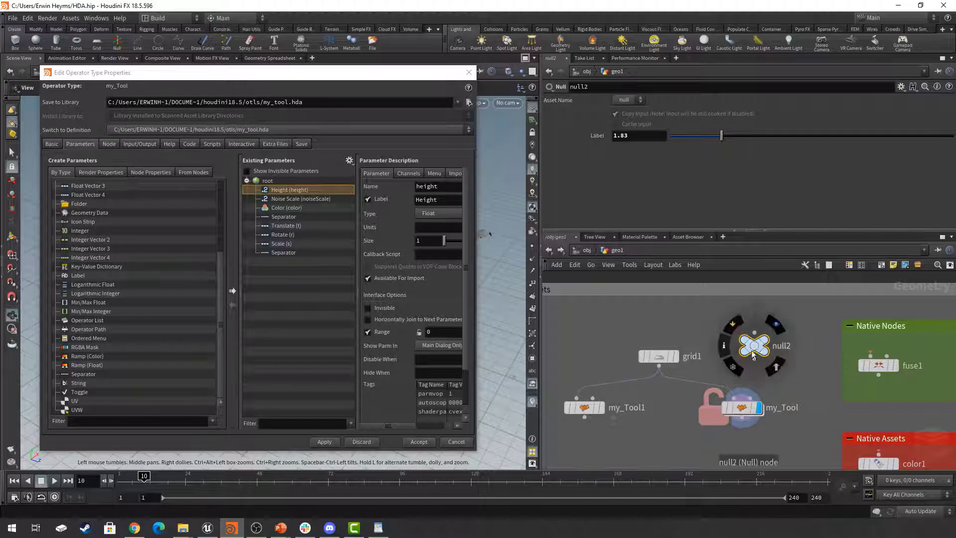
key(ctrl+c)
key(Delete)
double_click(739, 409)
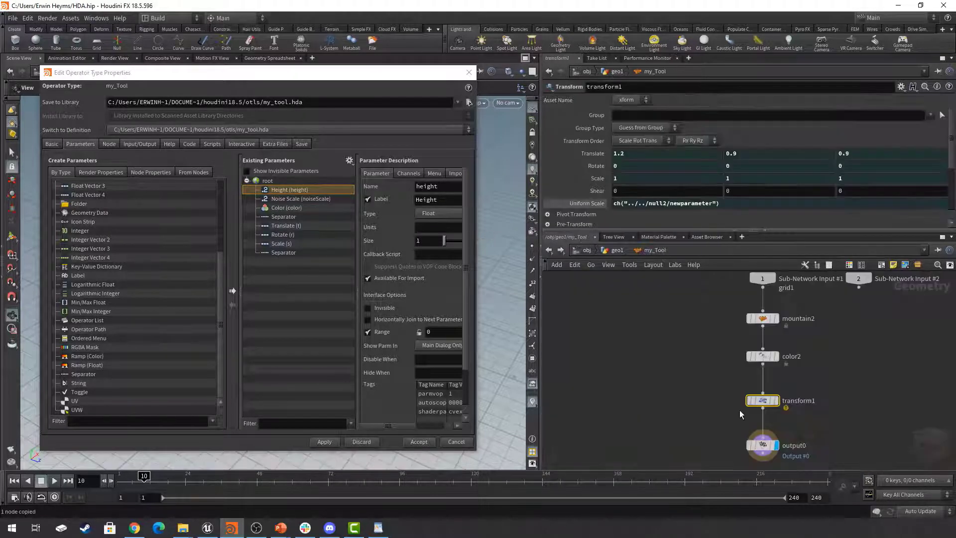
scroll(846, 393, down, 1)
middle_drag(845, 391, 751, 388)
scroll(761, 390, up, 1)
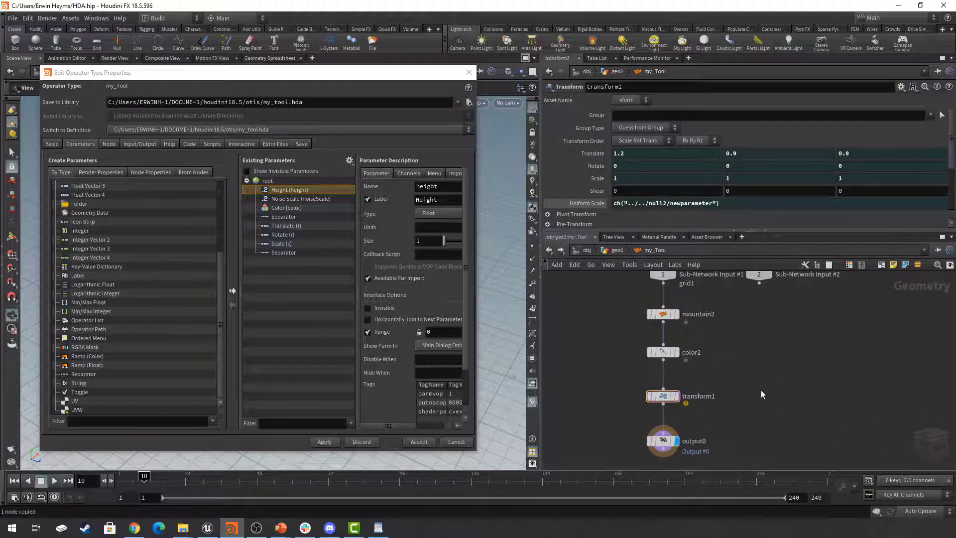
key(ctrl+v)
- Change transform1's Uniform Scale expression to ch("../null2/newparameter")
click(677, 397)
click(648, 203)
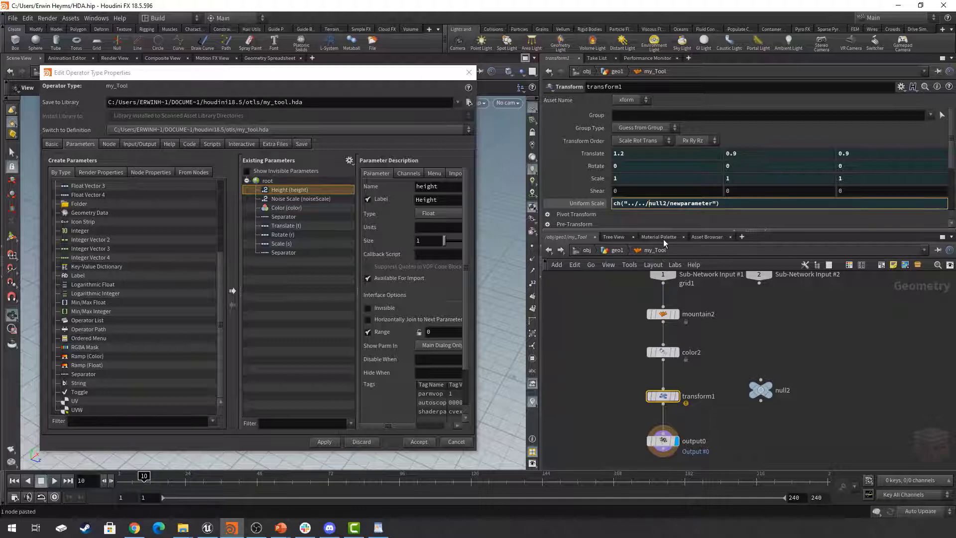
key(BackSpace)
key(BackSpace)
key(BackSpace)
key(Return)
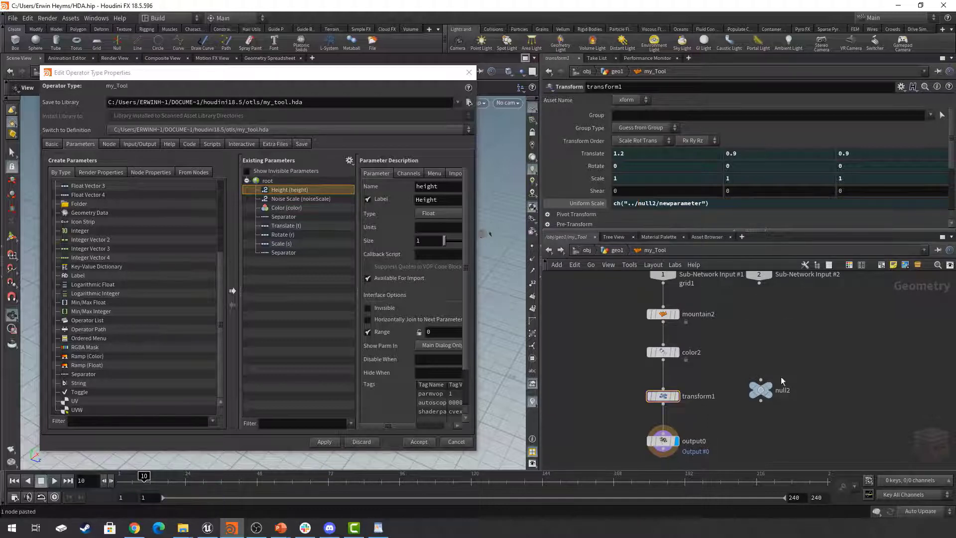
- Show dependency links for all nodes and move null2 to the other side of transform1
click(608, 264)
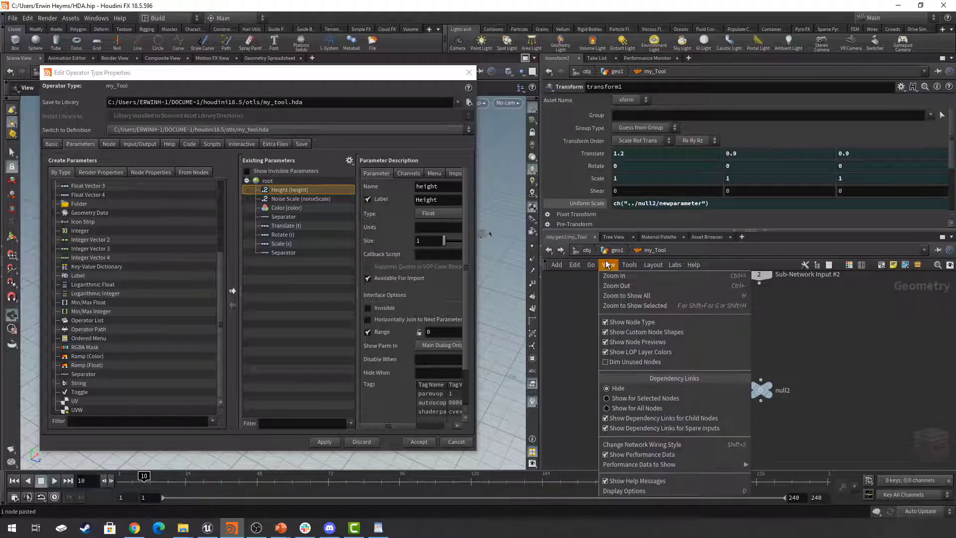
click(658, 409)
mouse_move(762, 392)
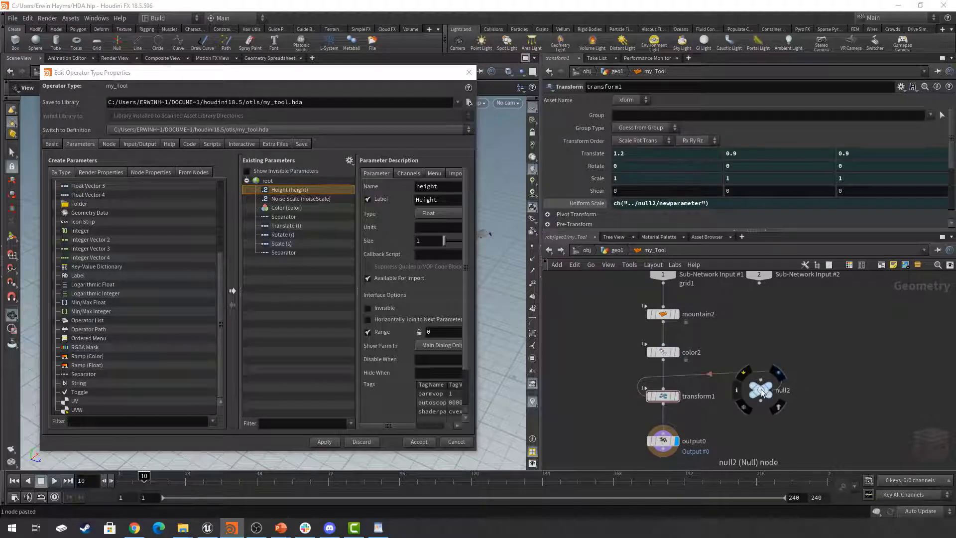
drag(762, 392, 575, 394)
drag(664, 348, 581, 433)
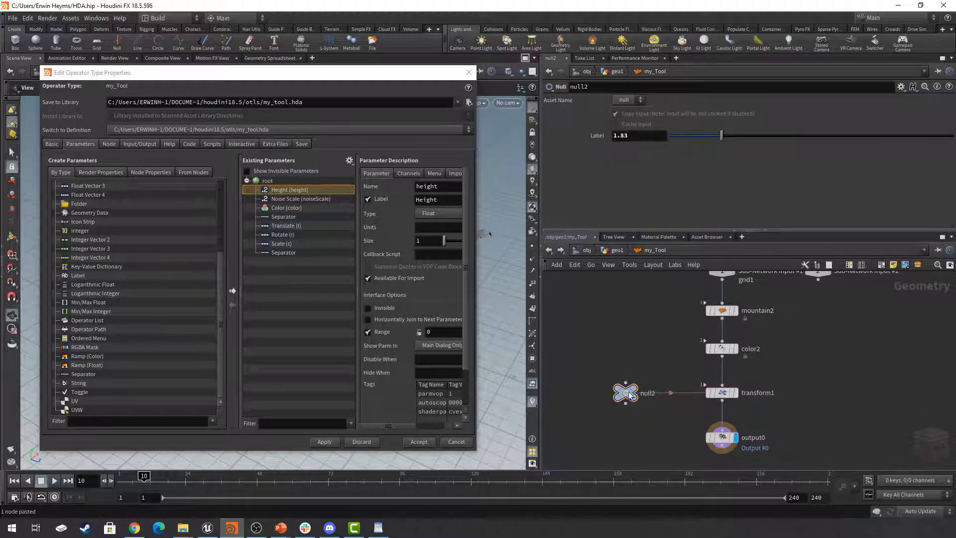
- Return to geo1 and apply my_Tool's type properties again with the reference kept inside the asset
click(619, 250)
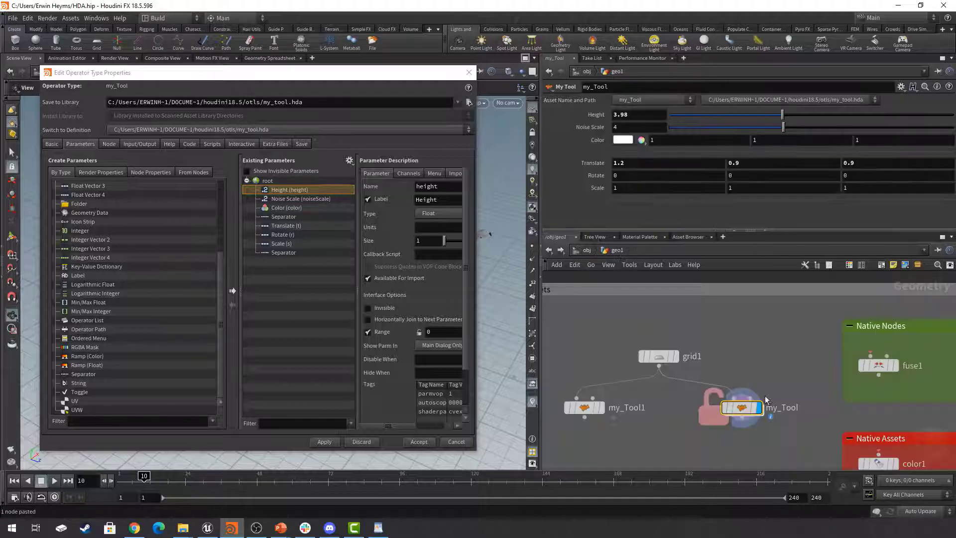
right_click(739, 411)
click(769, 485)
click(332, 441)
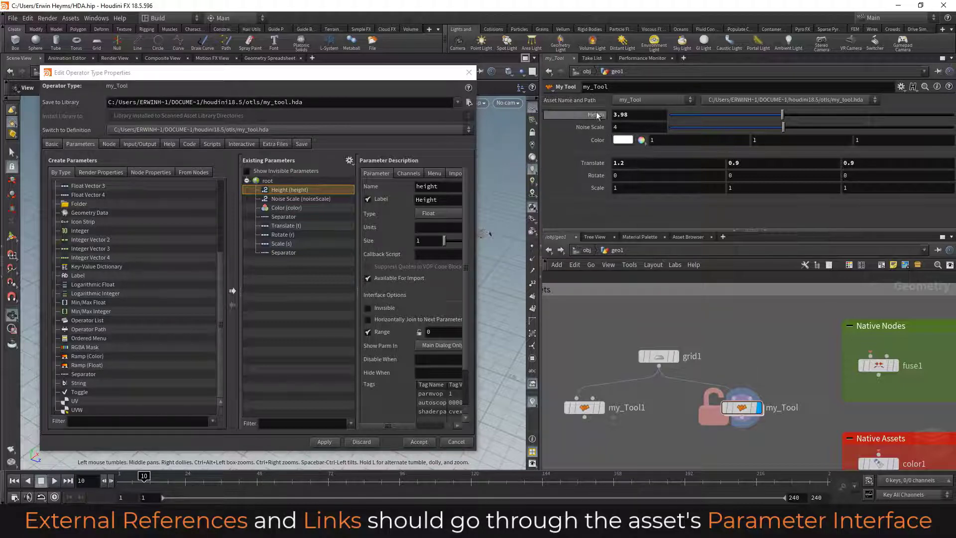
- Add an Operator Path parameter below the last Separator in my_Tool's type properties and accept the change
scroll(173, 308, up, 5)
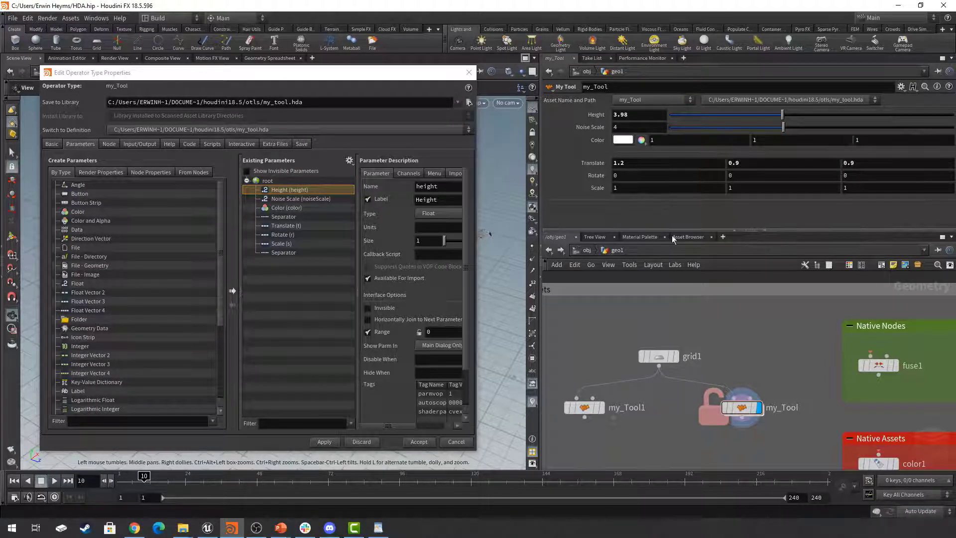
scroll(725, 333, down, 3)
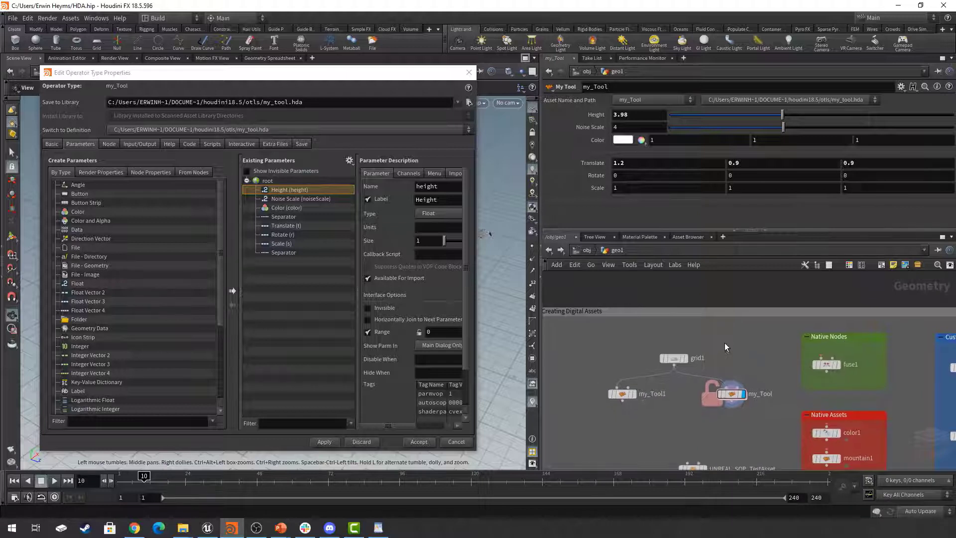
scroll(725, 343, up, 1)
middle_drag(737, 345, 742, 338)
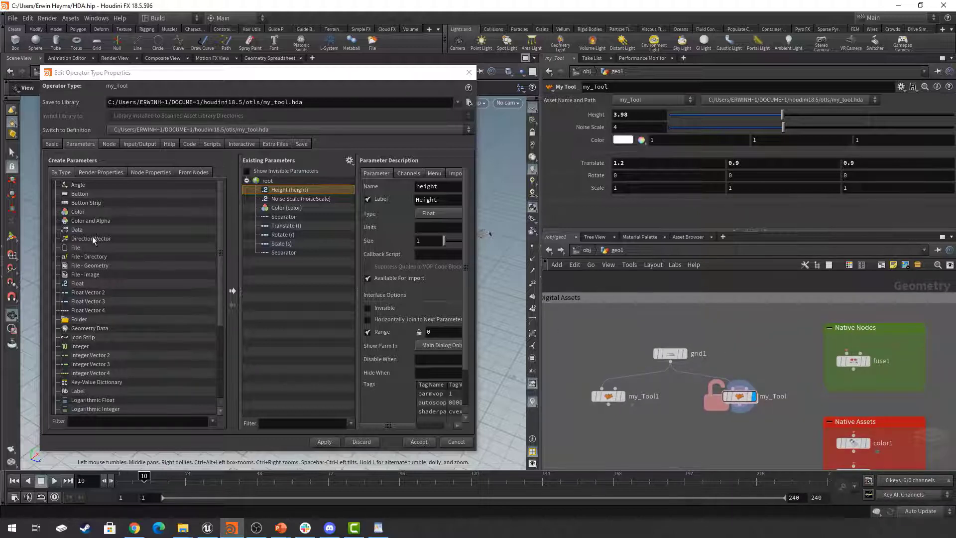
scroll(108, 217, down, 4)
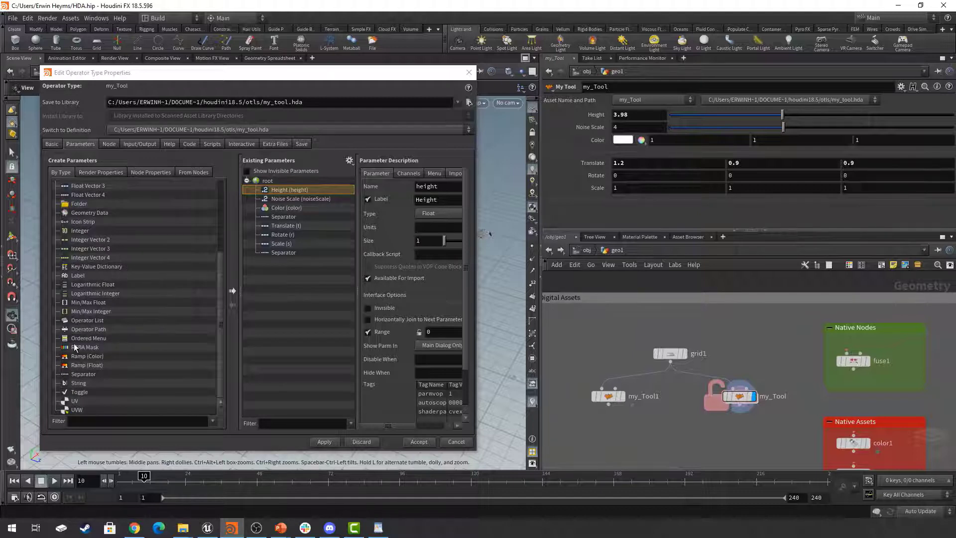
drag(79, 330, 299, 294)
click(426, 445)
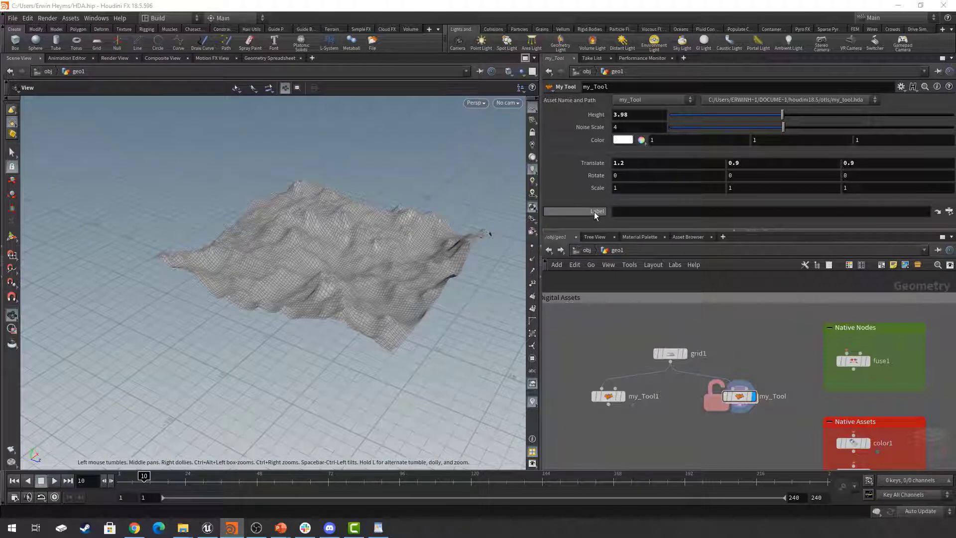
- Look inside my_Tool, return to geo1 and select the fuse1 node under Native Nodes
double_click(739, 396)
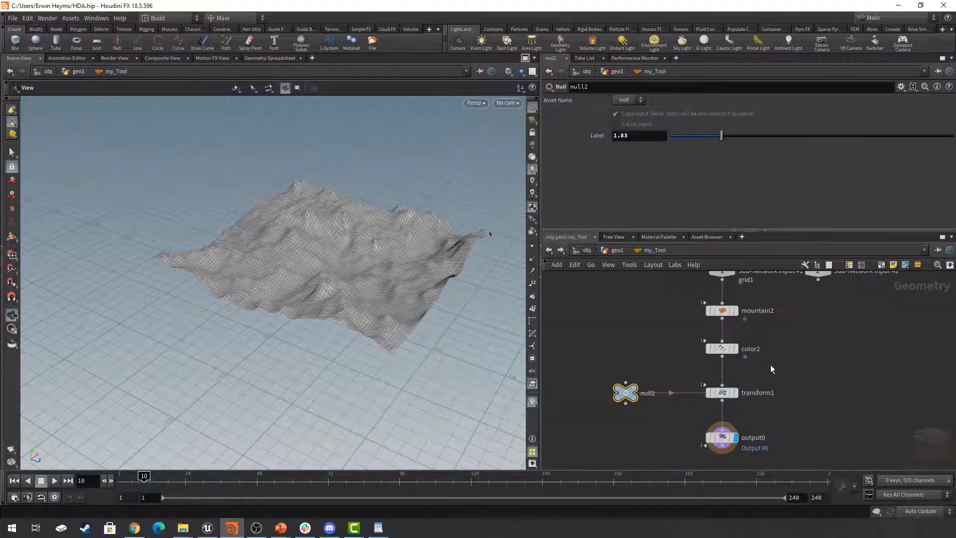
click(621, 252)
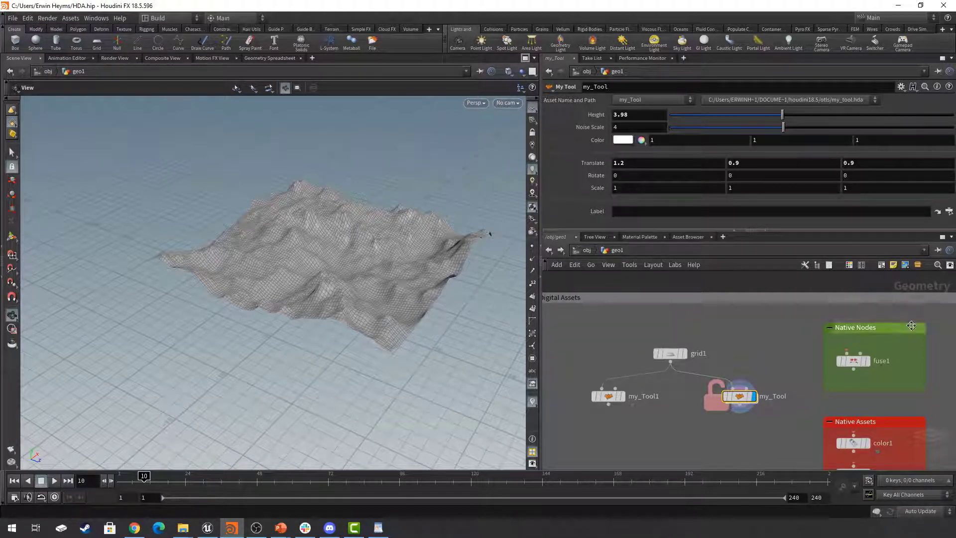
drag(898, 342, 841, 374)
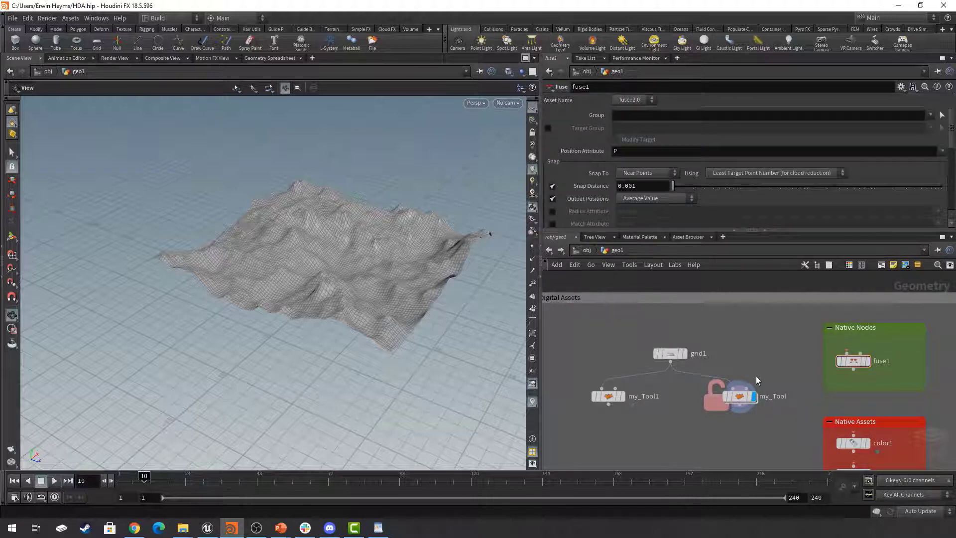
- Select the my_Tool node and open the Install Digital Asset Library dialog
click(739, 397)
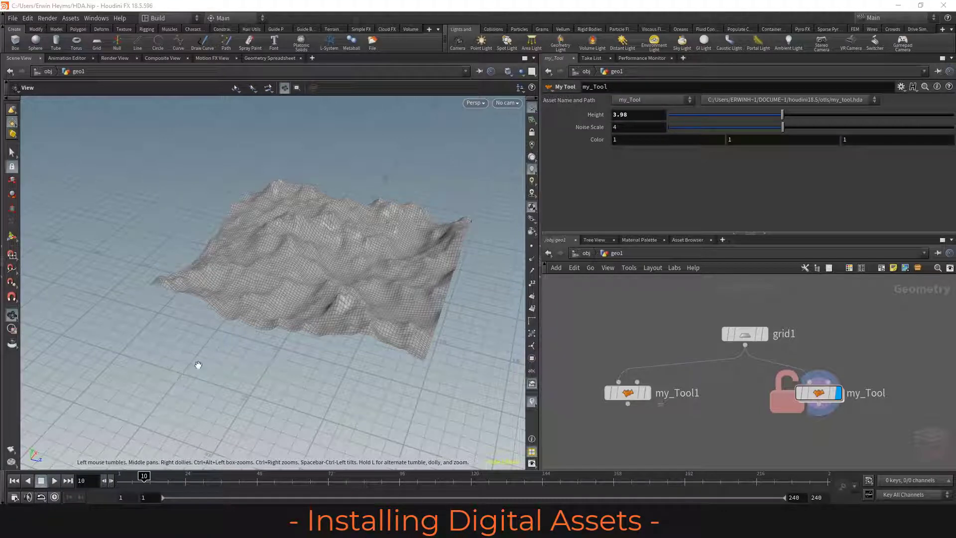
mouse_move(822, 394)
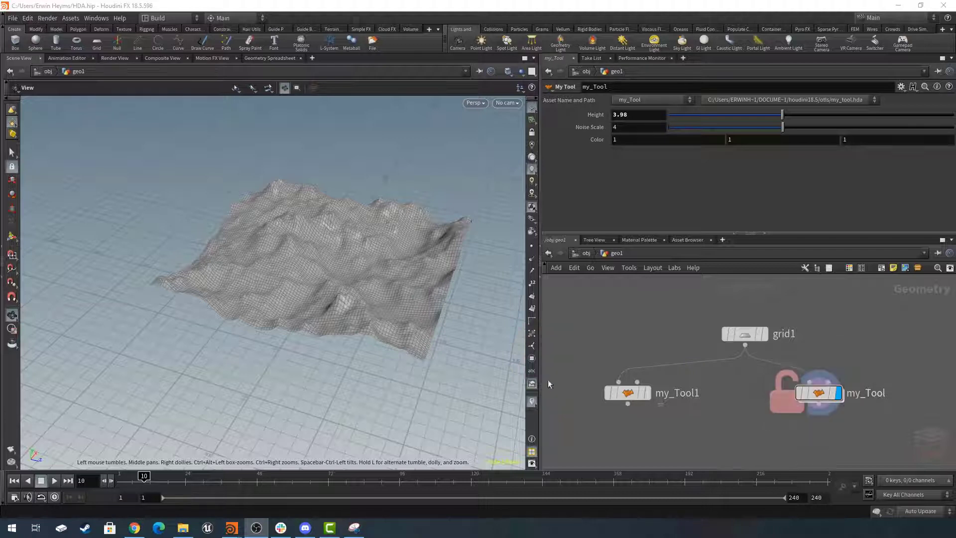
click(12, 18)
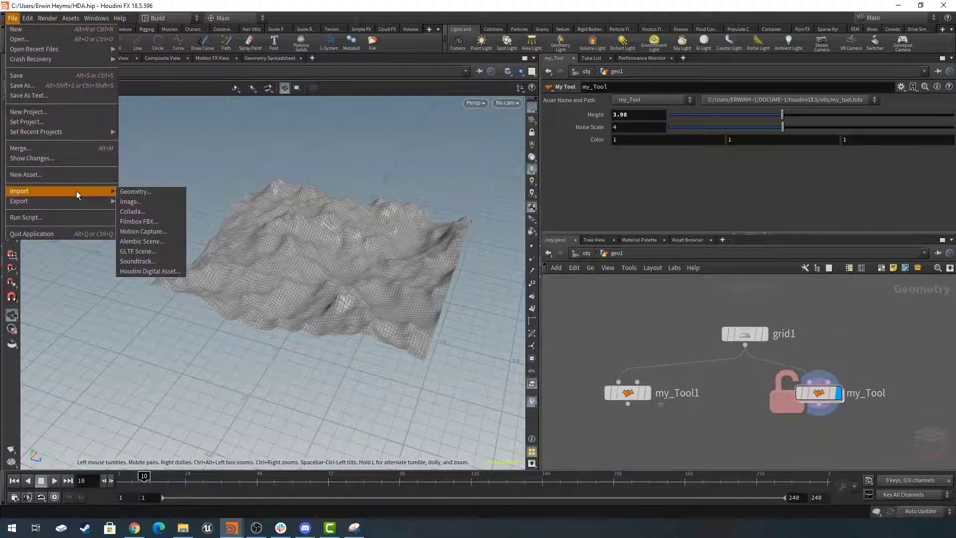
mouse_move(95, 201)
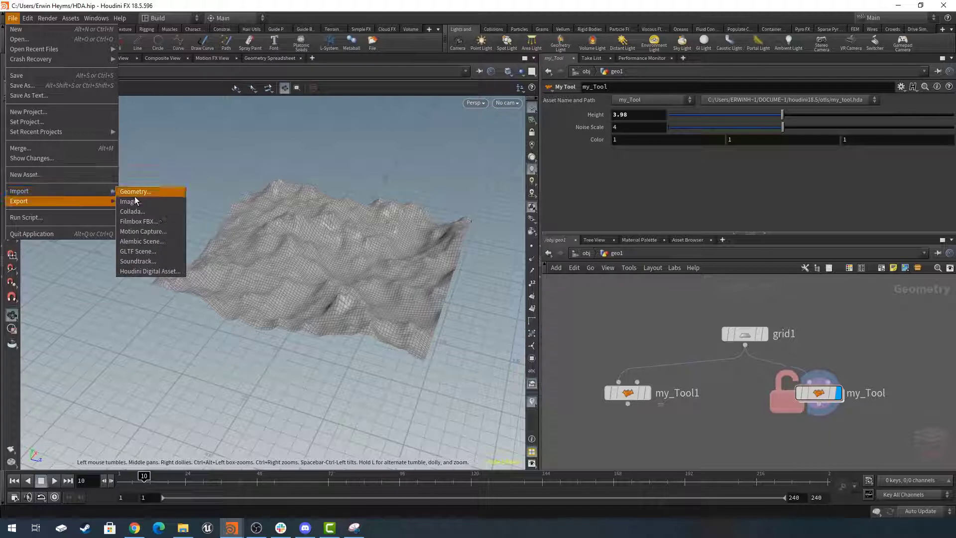
click(161, 271)
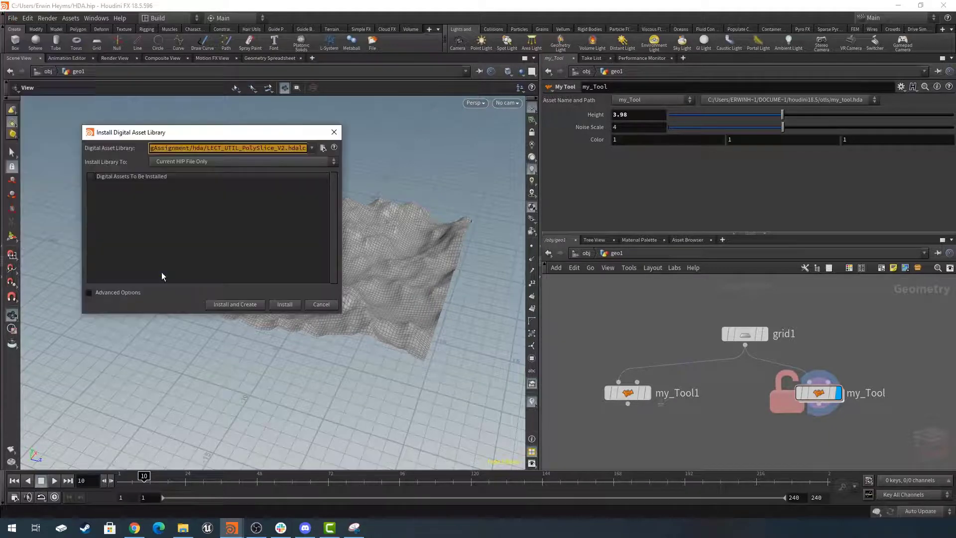
click(70, 19)
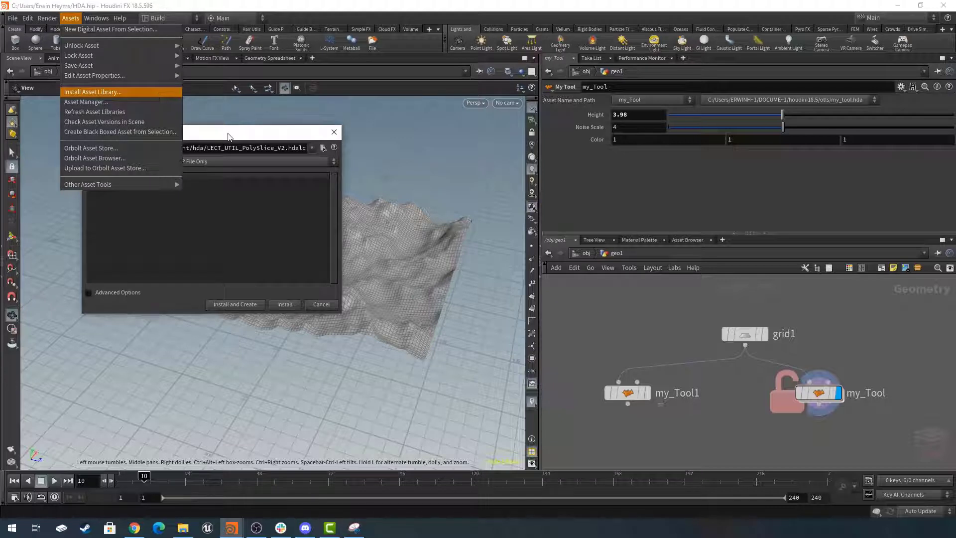
click(222, 108)
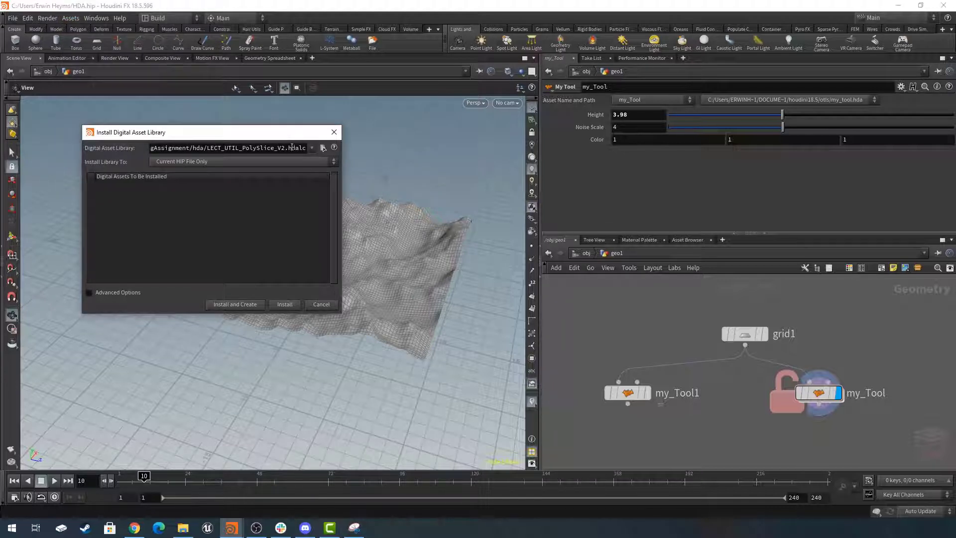
- Choose LECT_UTIL_PolySlice_V2.hdalc from the Module_1_BuildingAssignment hda folder as the digital asset library
click(323, 148)
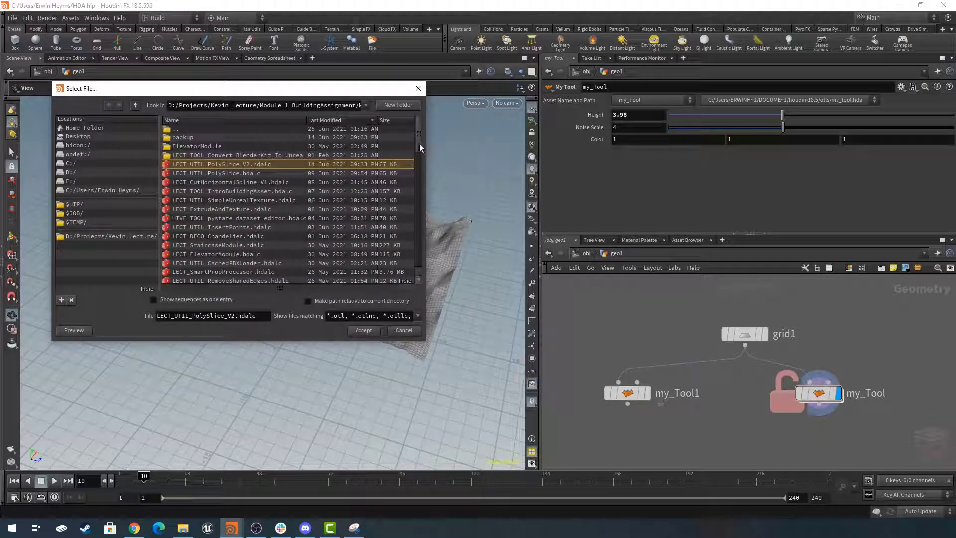
scroll(420, 146, down, 5)
scroll(414, 171, down, 10)
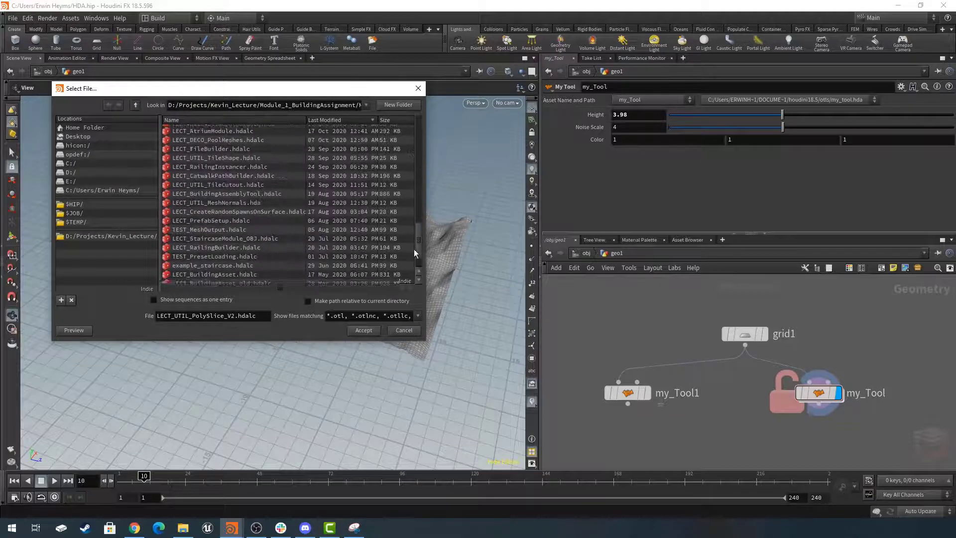
scroll(410, 157, up, 15)
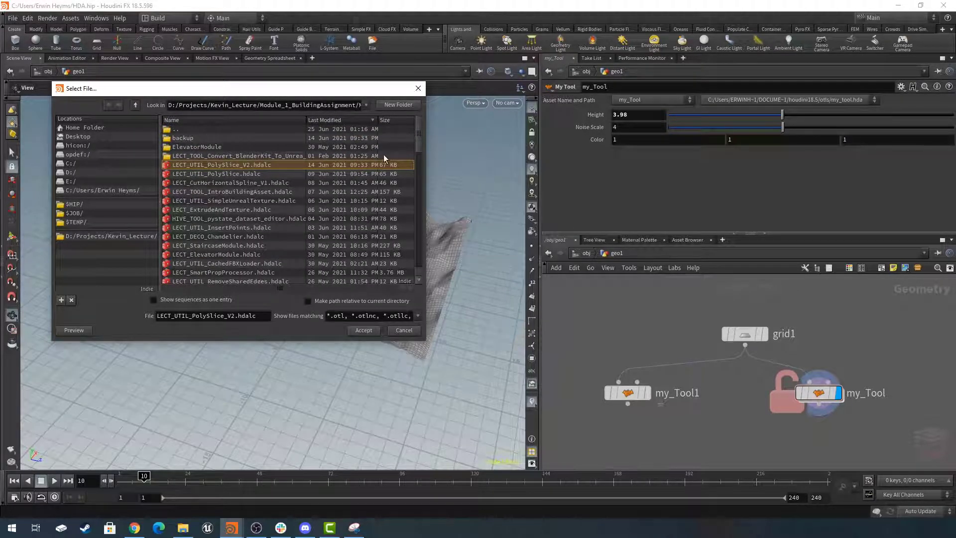
mouse_move(419, 142)
mouse_down()
mouse_move(419, 153)
mouse_move(417, 144)
mouse_up()
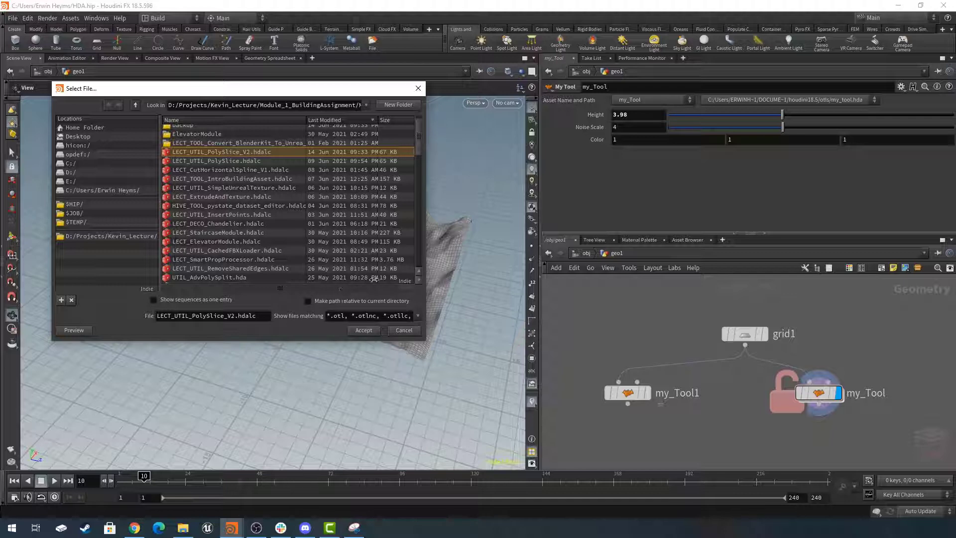
click(366, 330)
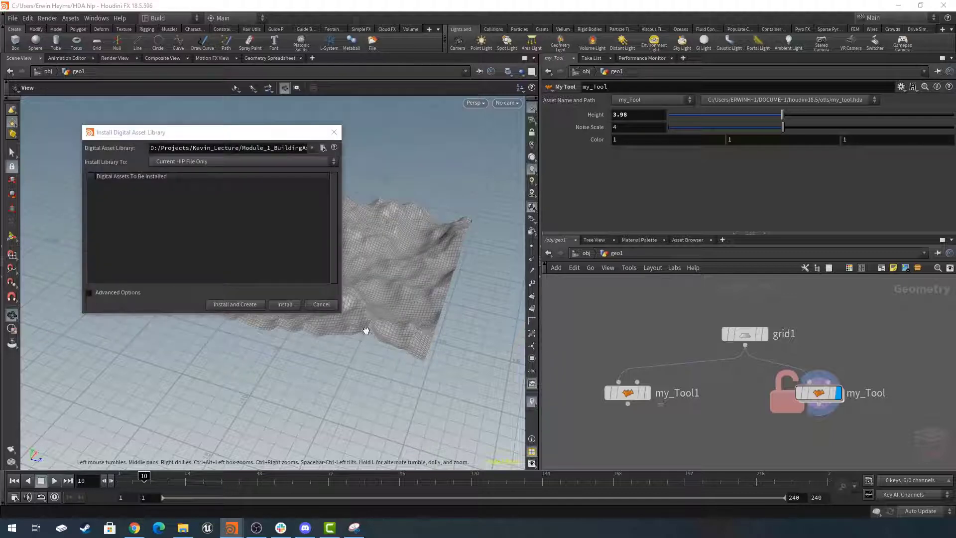
- Widen the install dialog to show the full library path and choose Current HIP File Only as the install target
click(284, 303)
drag(341, 183, 620, 187)
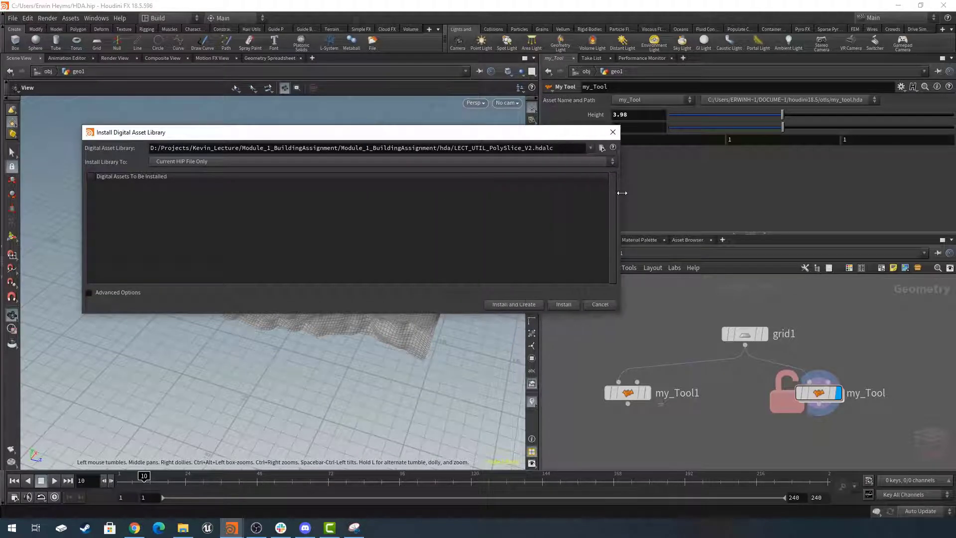
click(276, 161)
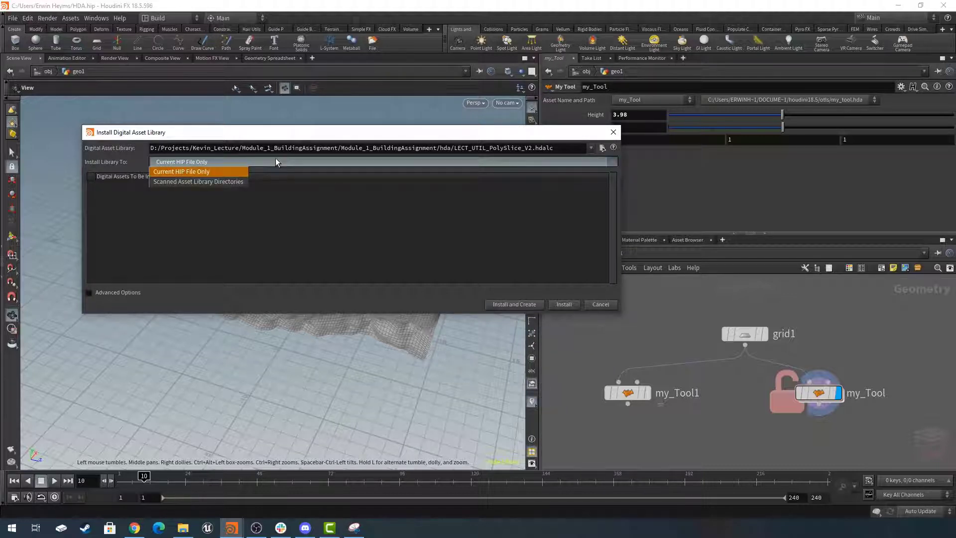
click(214, 171)
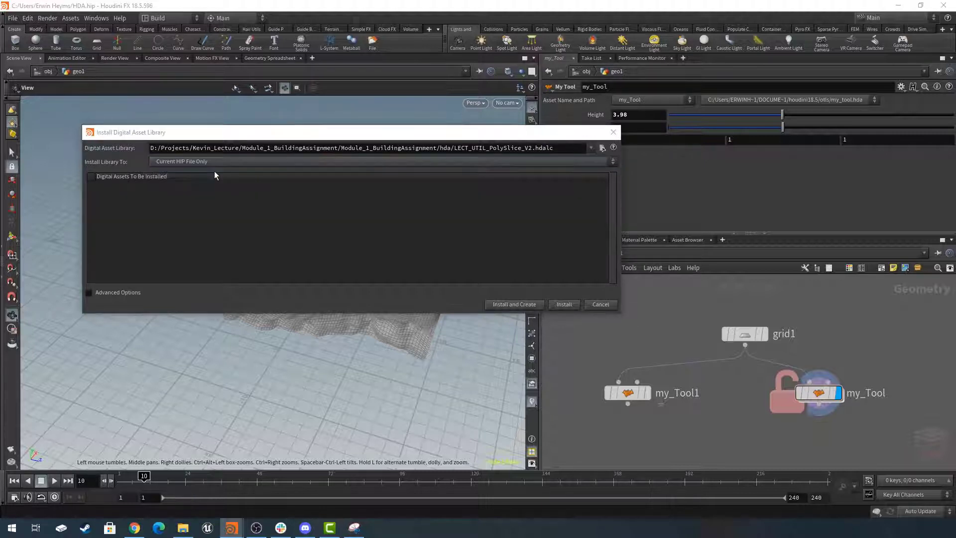
- Show the advanced install options and install the LECT_UTIL_PolySlice_V2 library
click(119, 293)
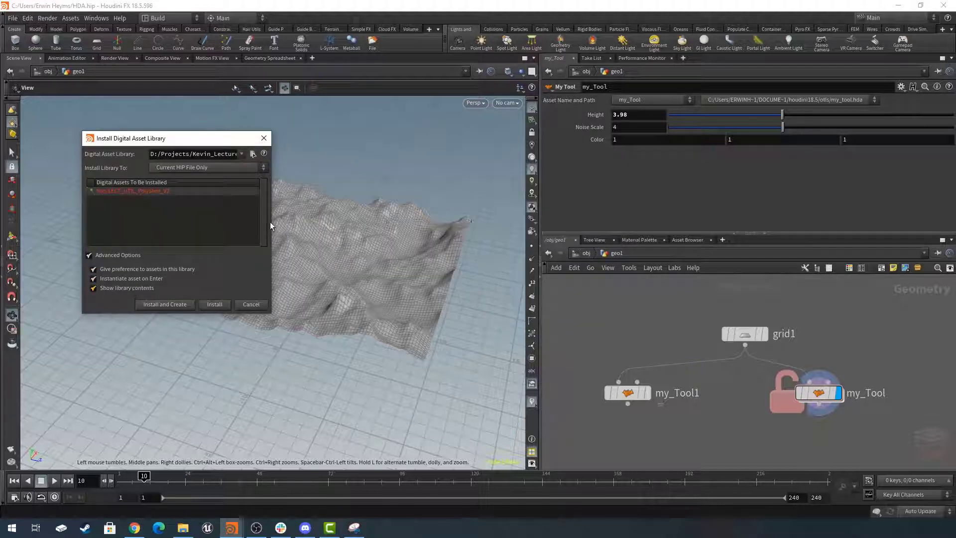
drag(270, 222, 395, 232)
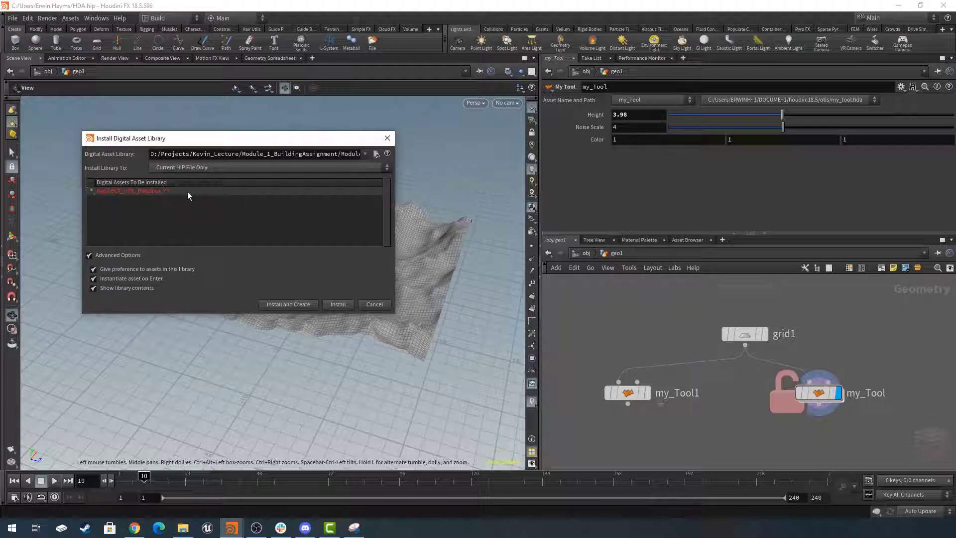
click(342, 305)
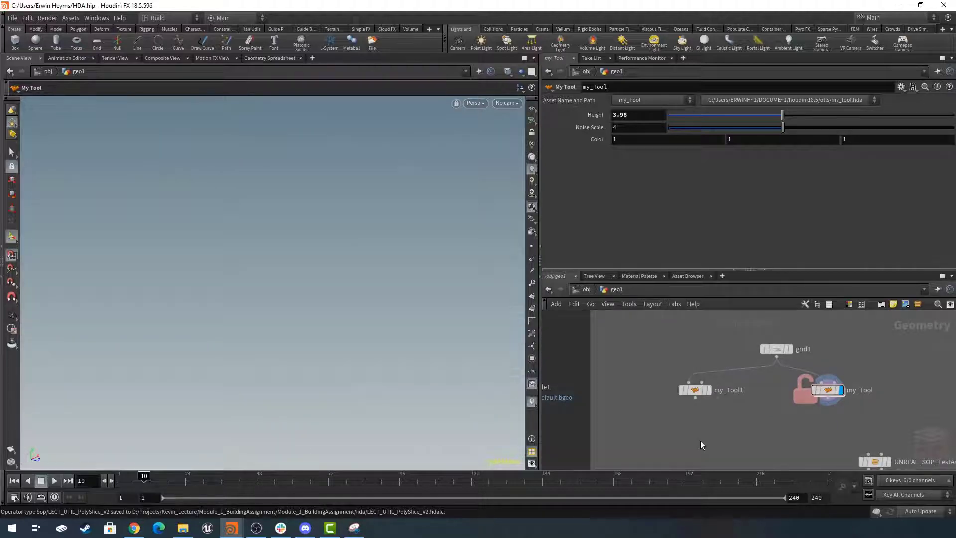
- Add a LECT_UTIL_PolySlice_V2 node to the geo1 network in the empty area below my_Tool1
key(Tab)
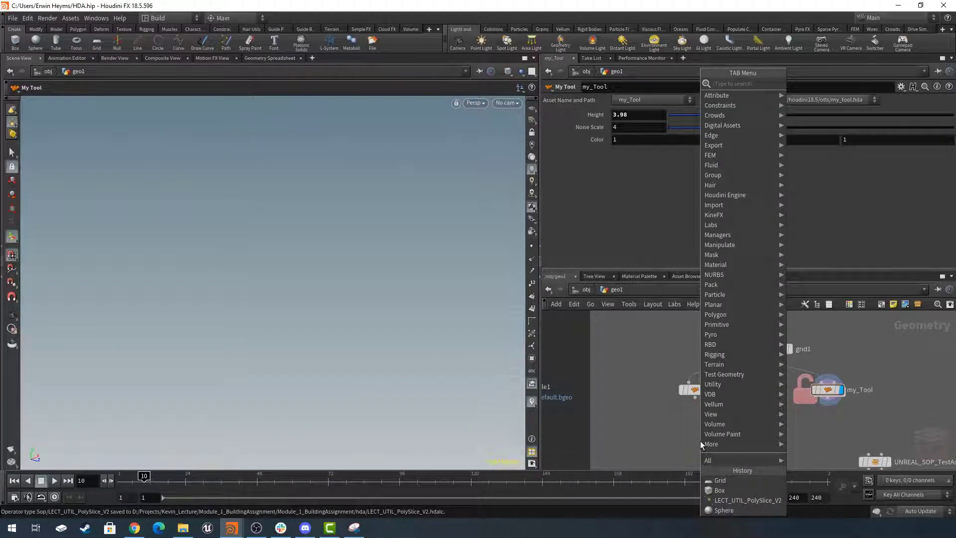
text(polyslic)
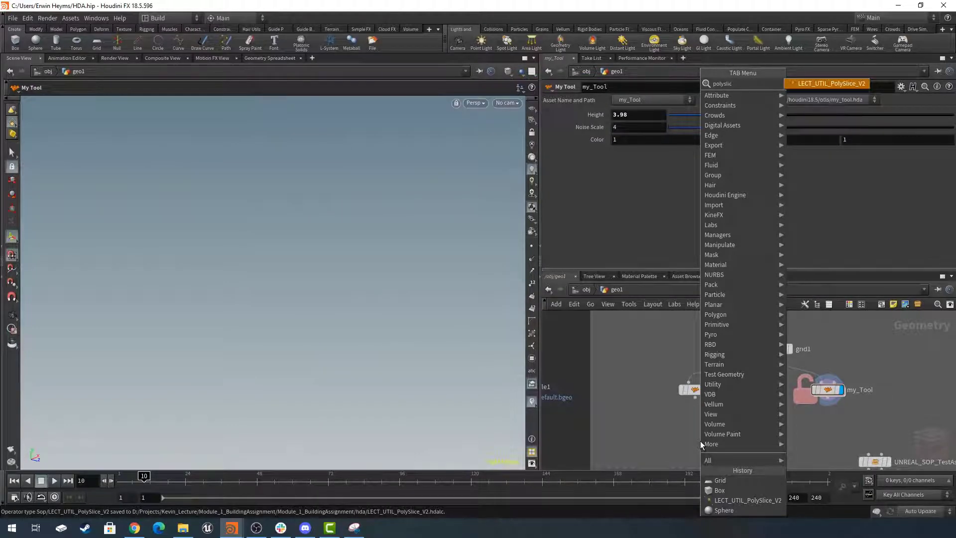
key(Return)
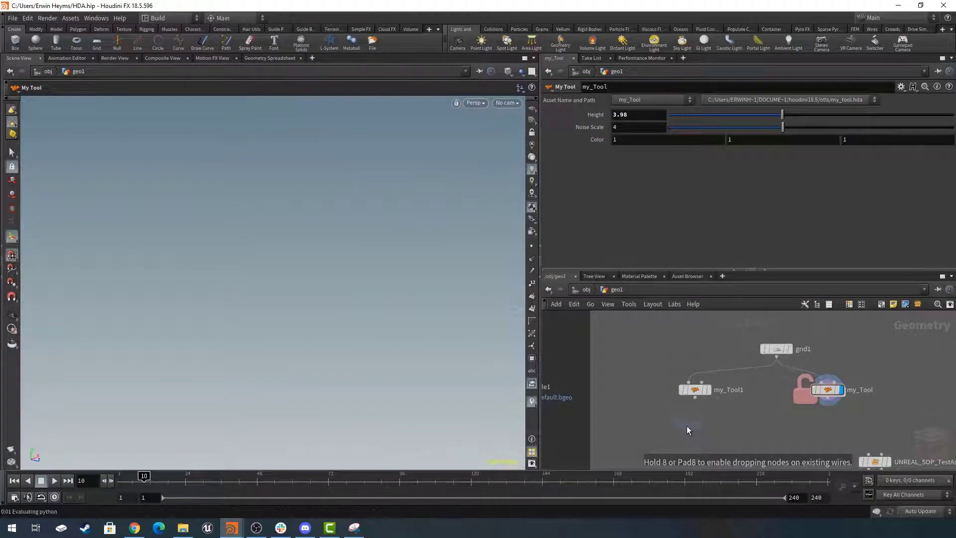
middle_drag(673, 451, 685, 413)
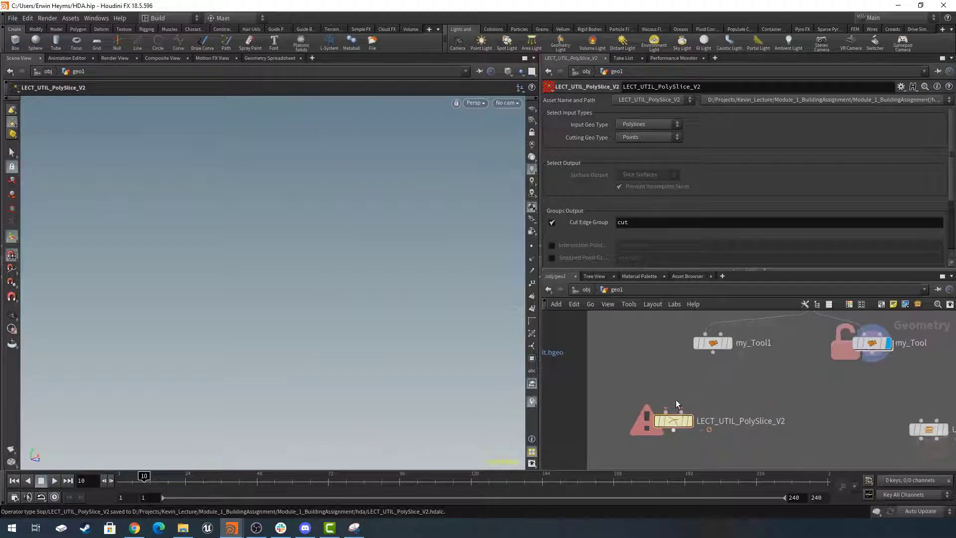
middle_drag(677, 400, 665, 376)
drag(661, 397, 681, 420)
middle_drag(701, 374, 690, 374)
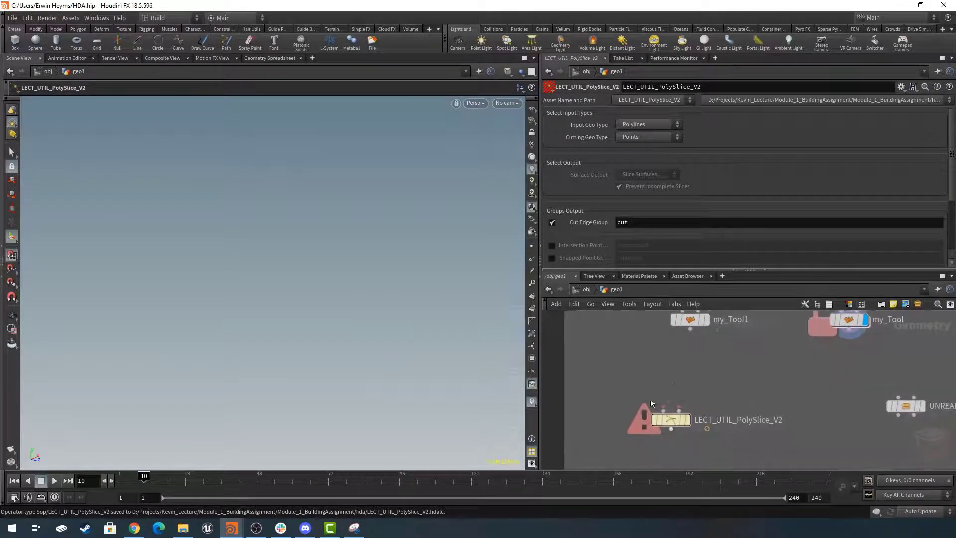
key(Tab)
text(grid)
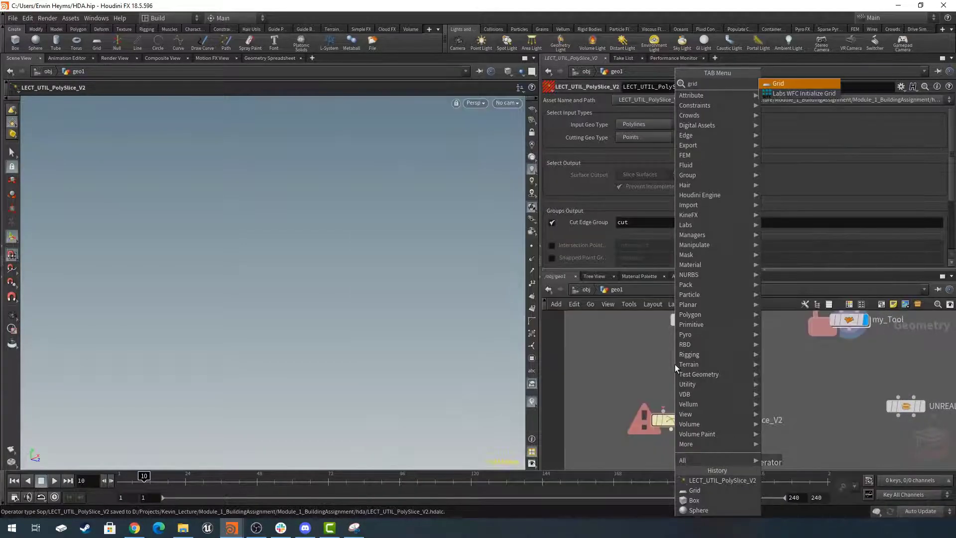
key(Escape)
- Add a Box node above and to the left of LECT_UTIL_PolySlice_V2
key(Tab)
text(box)
key(Return)
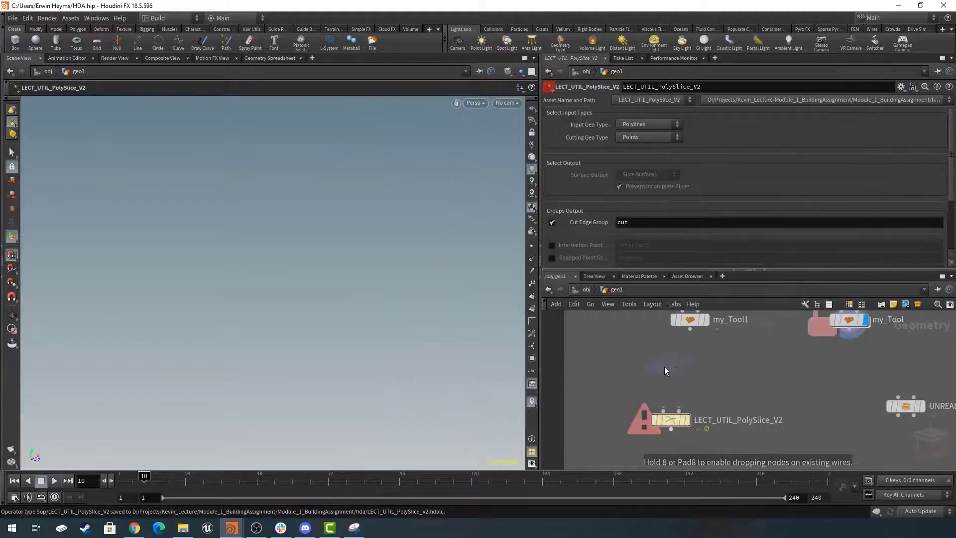
click(637, 372)
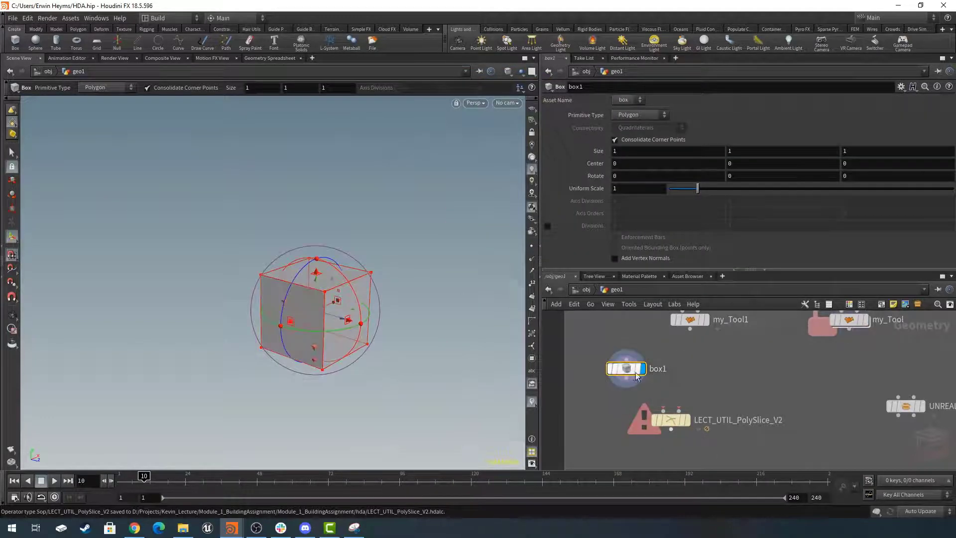
- Add a Grid node beside box1, above and to the right of LECT_UTIL_PolySlice_V2
click(691, 372)
key(Tab)
text(grid)
key(Return)
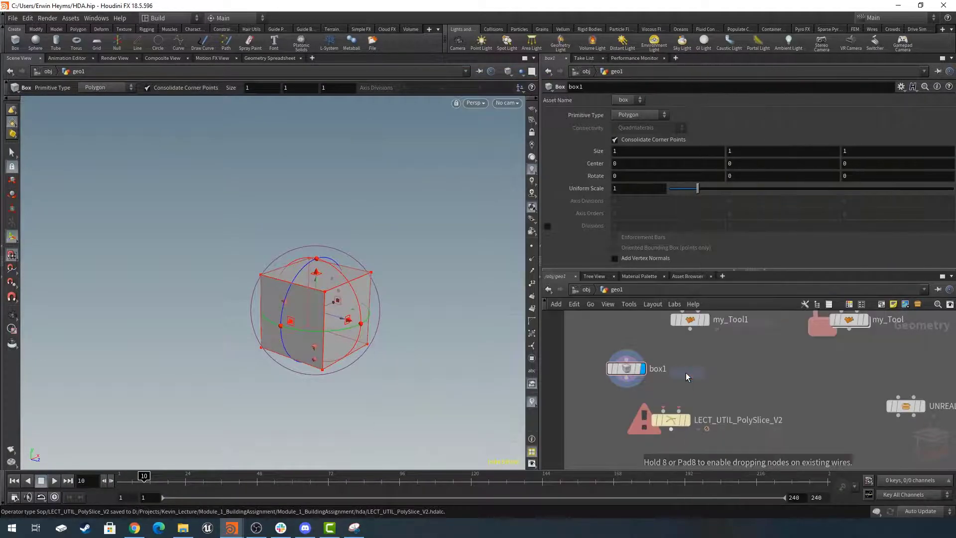
click(715, 367)
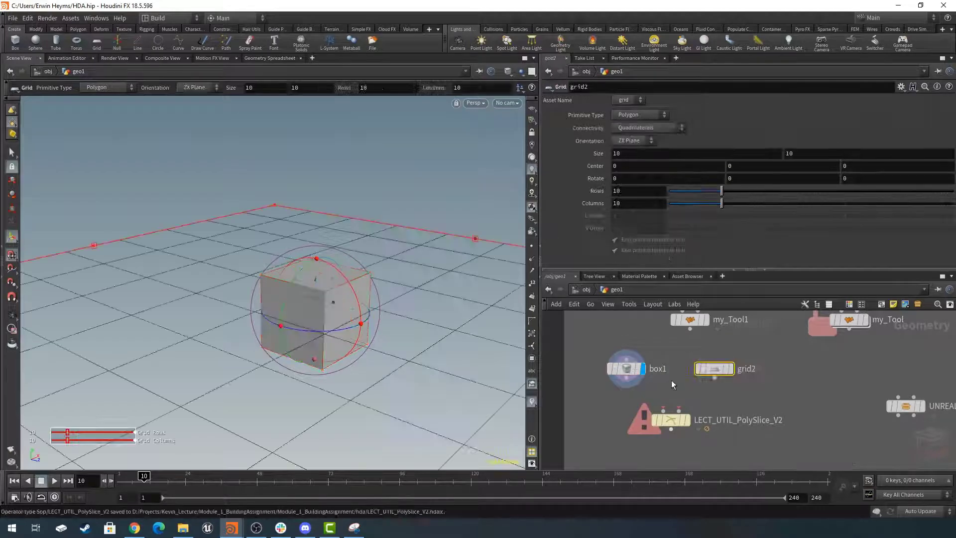
- Wire box1 into the first and grid2 into the second input of LECT_UTIL_PolySlice_V2, and display and select that node
click(629, 382)
click(662, 406)
click(714, 378)
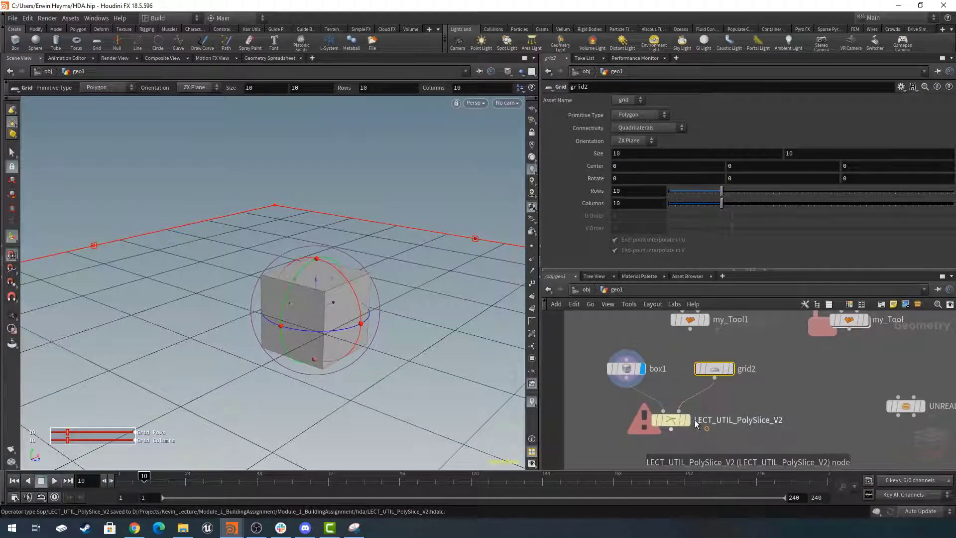
click(687, 420)
click(668, 421)
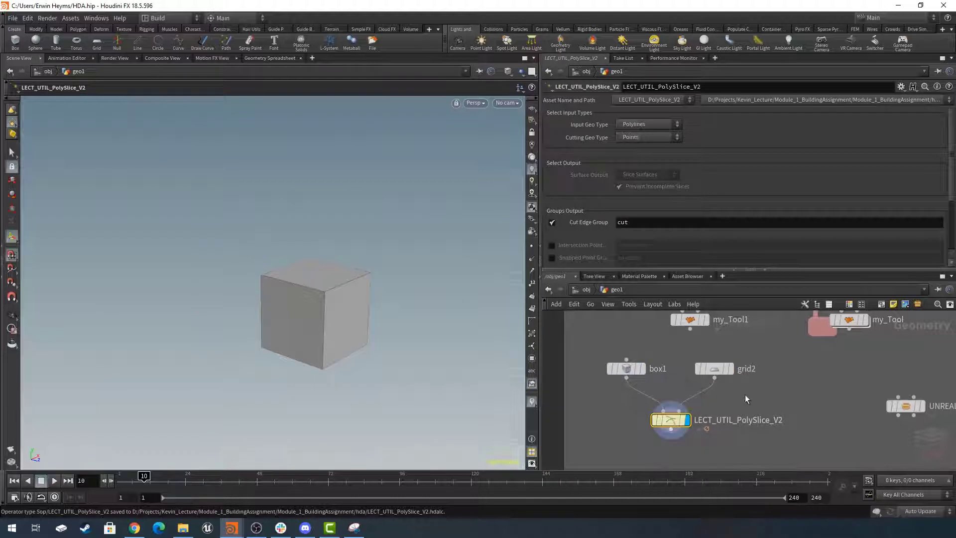
- Set both the Input Geo Type and the Cutting Geo Type of LECT_UTIL_PolySlice_V2 to Polygon Surfaces
click(647, 121)
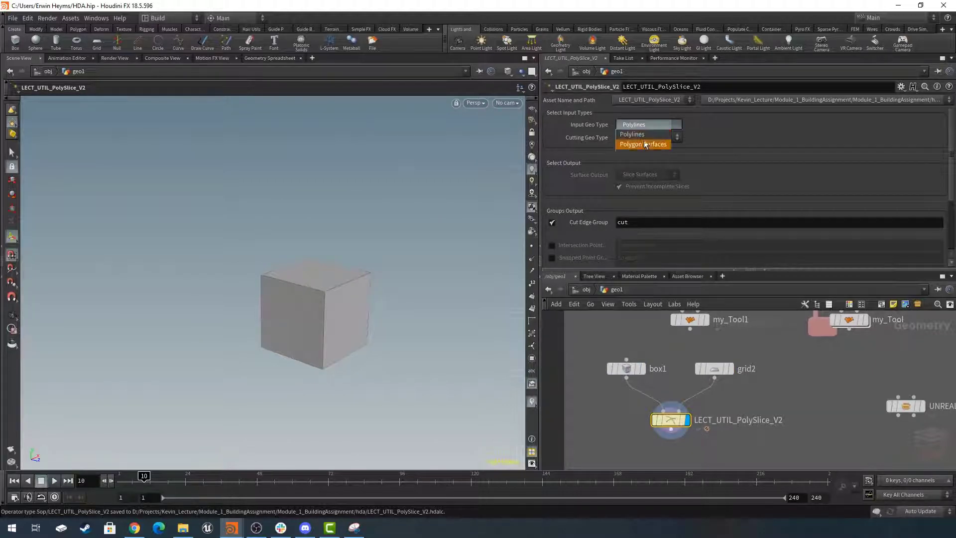
click(644, 152)
click(651, 136)
click(650, 168)
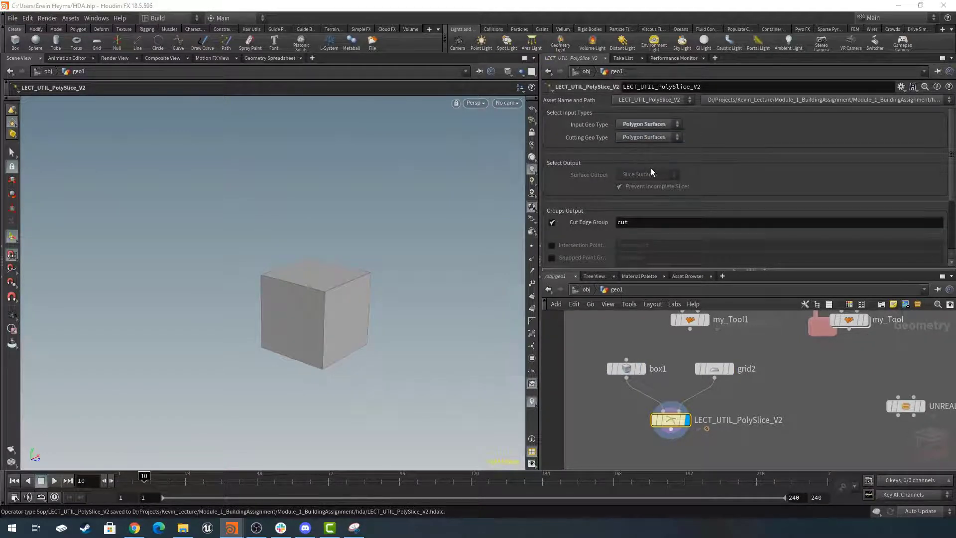
- Turn on point display, move grid2's center to about -0.25, 0, 0.5 and reselect LECT_UTIL_PolySlice_V2
click(721, 369)
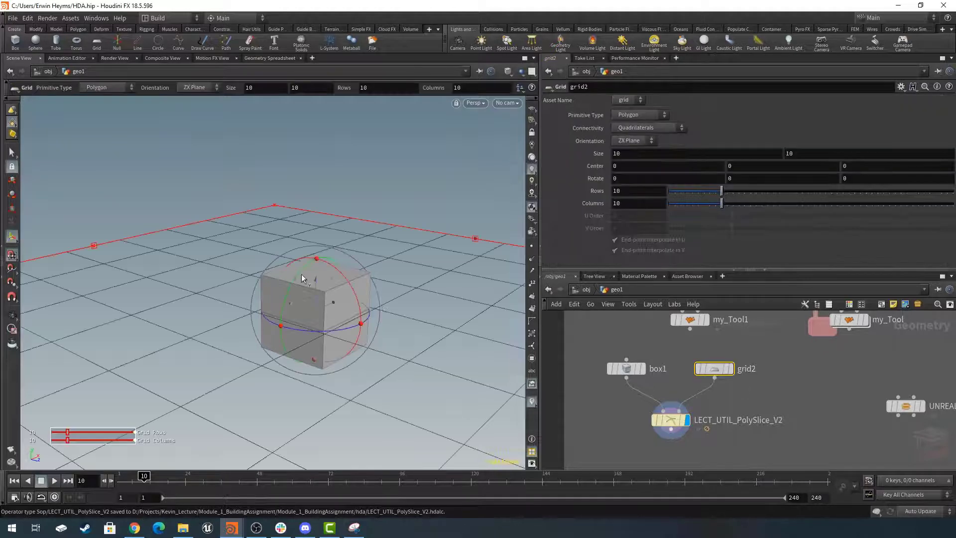
click(629, 191)
double_click(630, 193)
click(532, 246)
drag(309, 298, 334, 321)
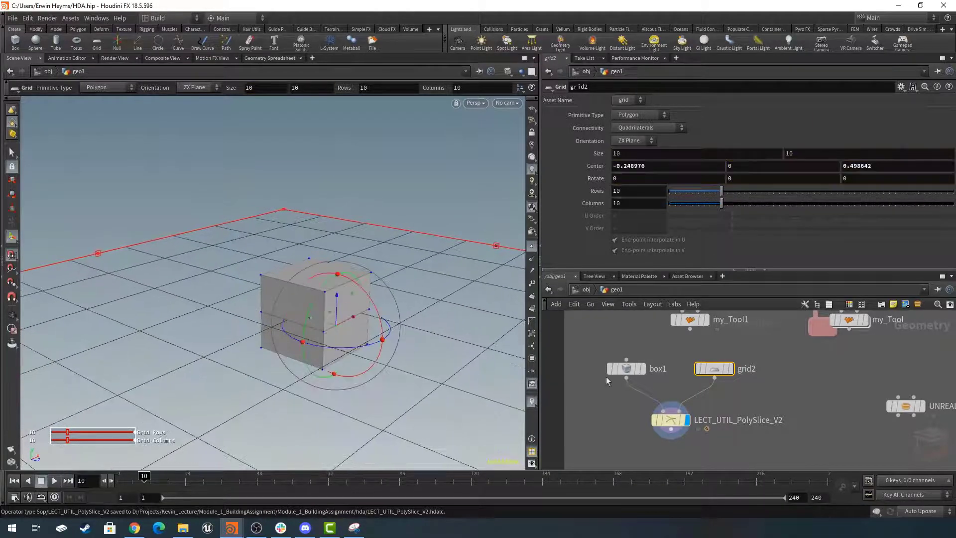
drag(789, 400, 619, 436)
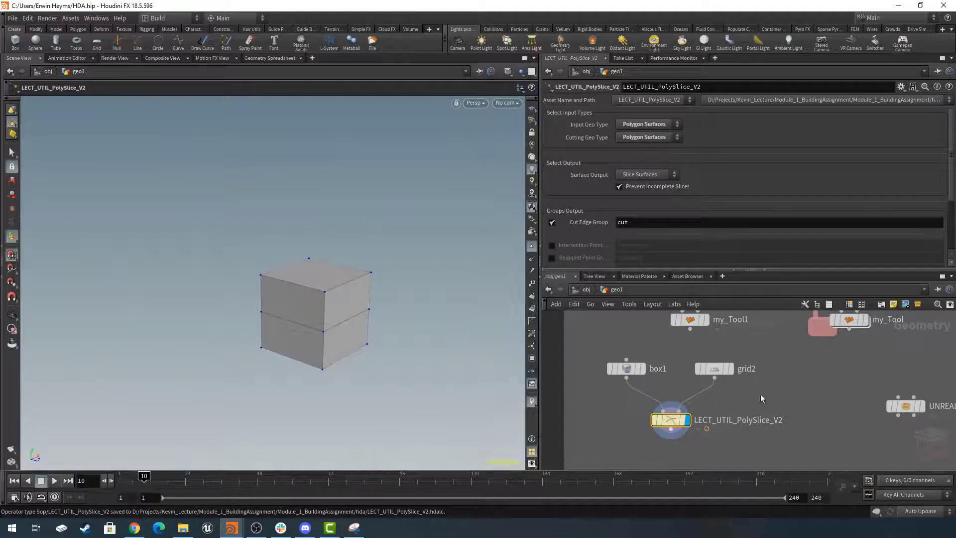
- Set grid2 to 2 rows and 2 columns, and nudge it to about -0.03 center Y and 0.25° X rotation
click(714, 369)
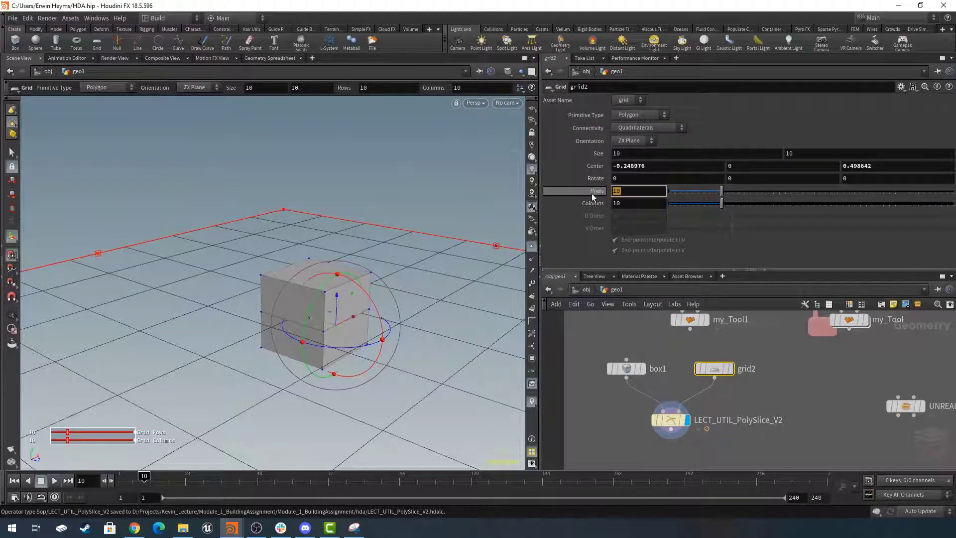
text(2)
key(Tab)
text(2)
key(Return)
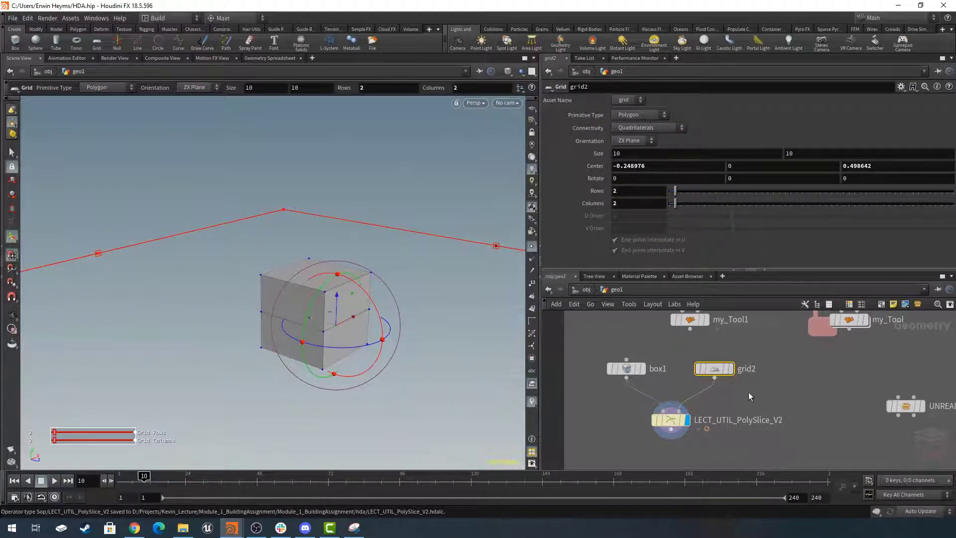
drag(371, 301, 336, 307)
- Delete box1, grid2 and LECT_UTIL_PolySlice_V2 from the geo1 network
scroll(776, 390, down, 5)
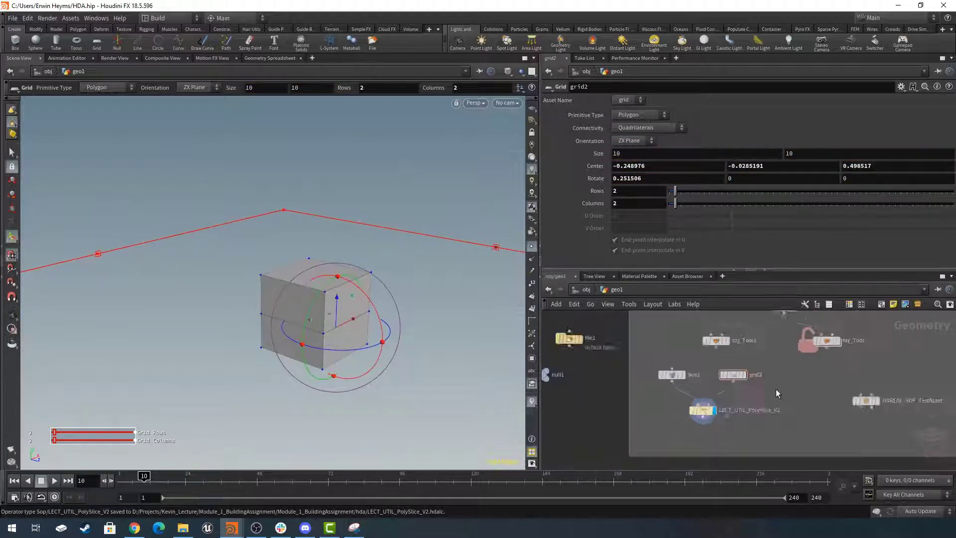
drag(750, 370, 651, 422)
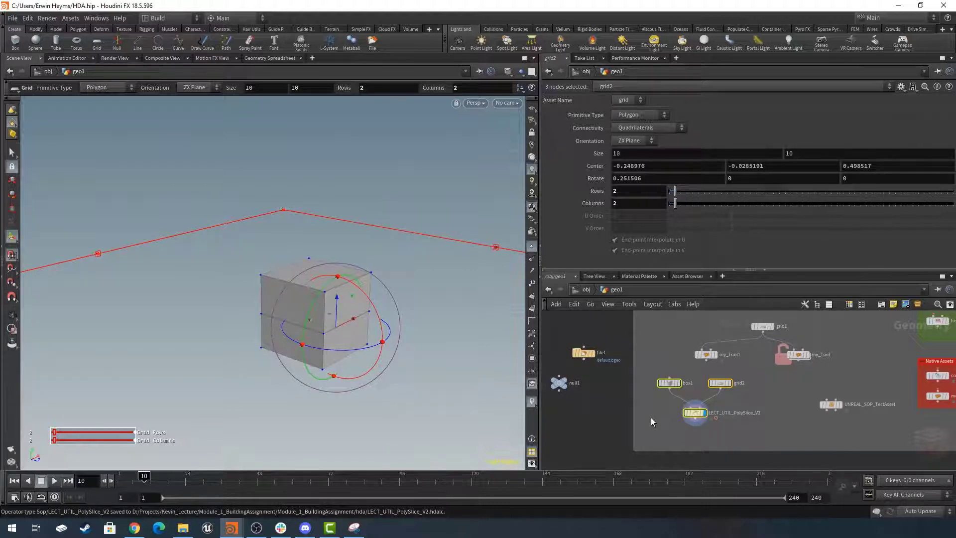
key(Delete)
middle_drag(749, 393, 739, 414)
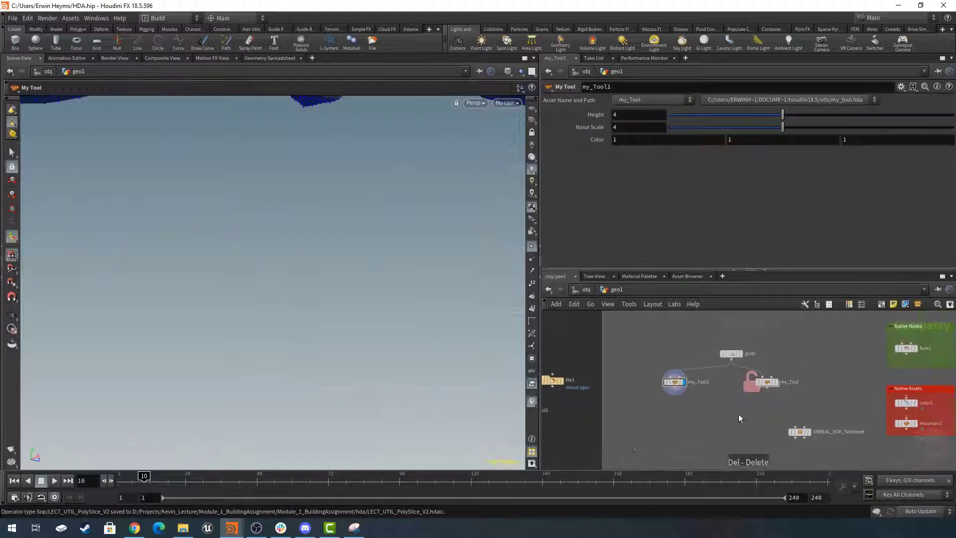
scroll(739, 413, up, 3)
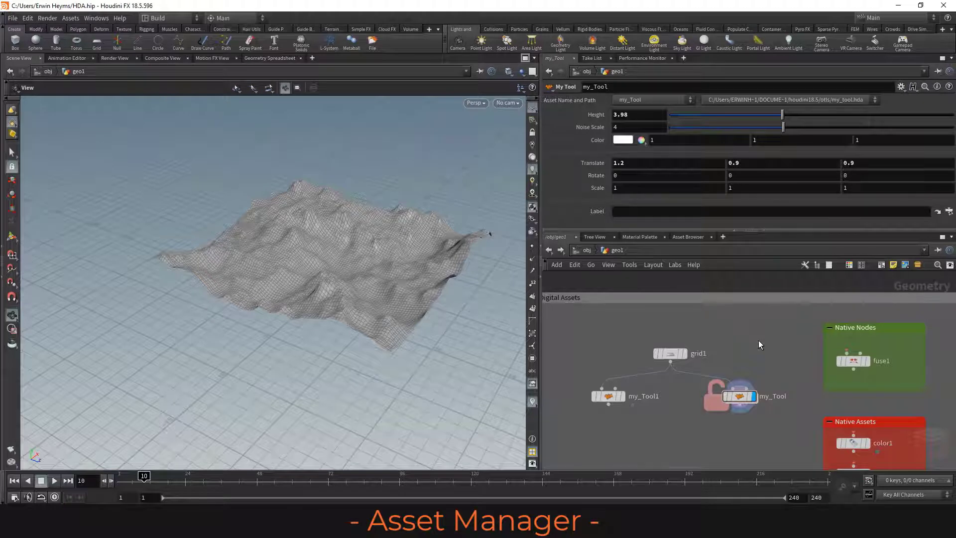
- Show the my_Tool node in the Asset Manager, display its operator libraries and enlarge the window downwards
right_click(739, 396)
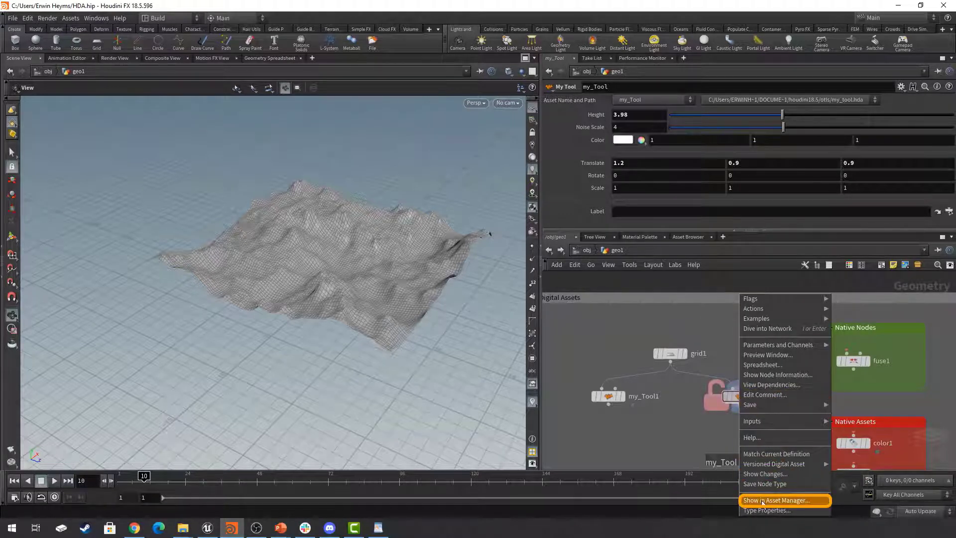
click(797, 505)
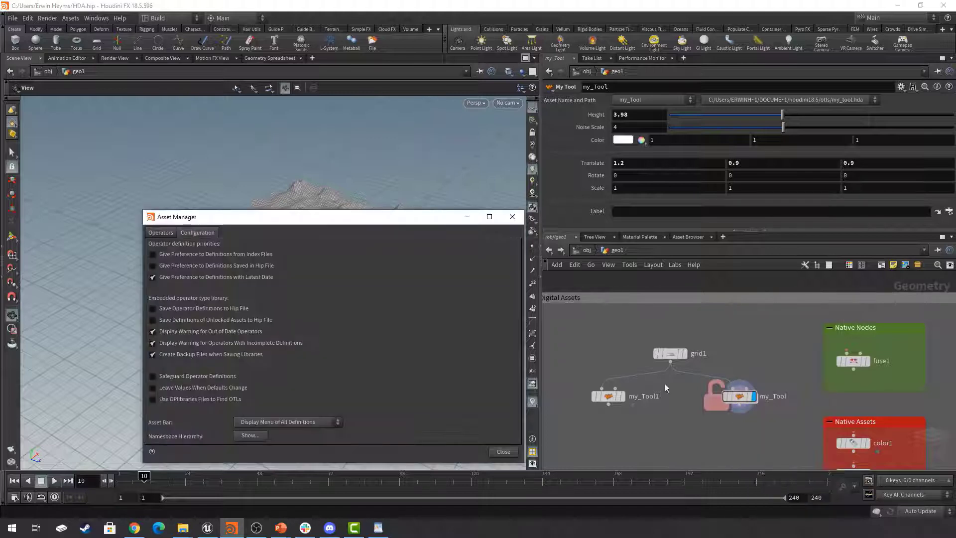
drag(389, 214, 356, 139)
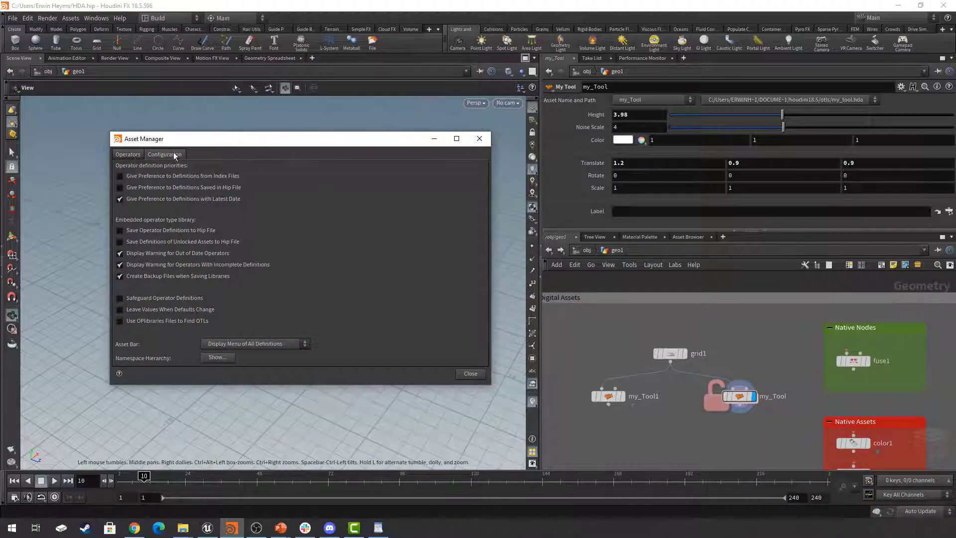
click(130, 154)
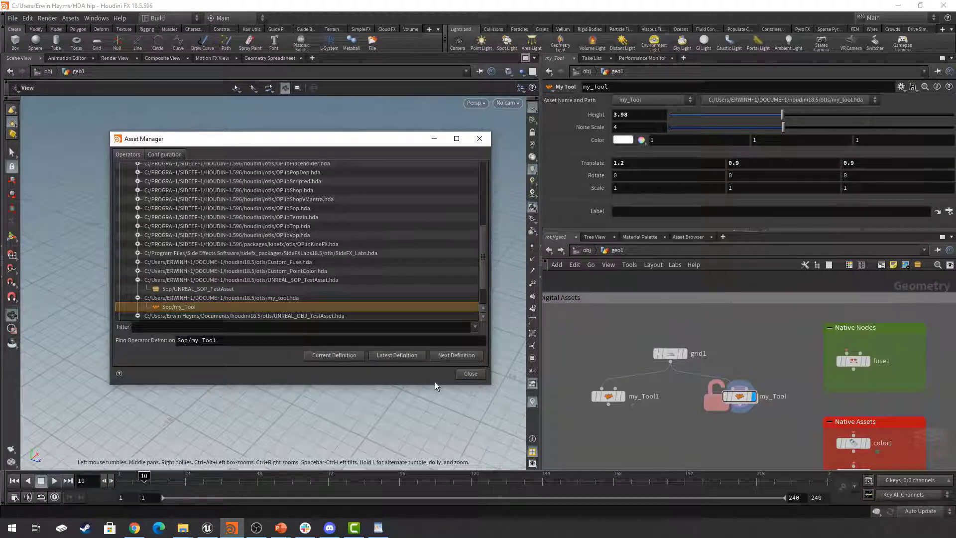
drag(434, 384, 434, 464)
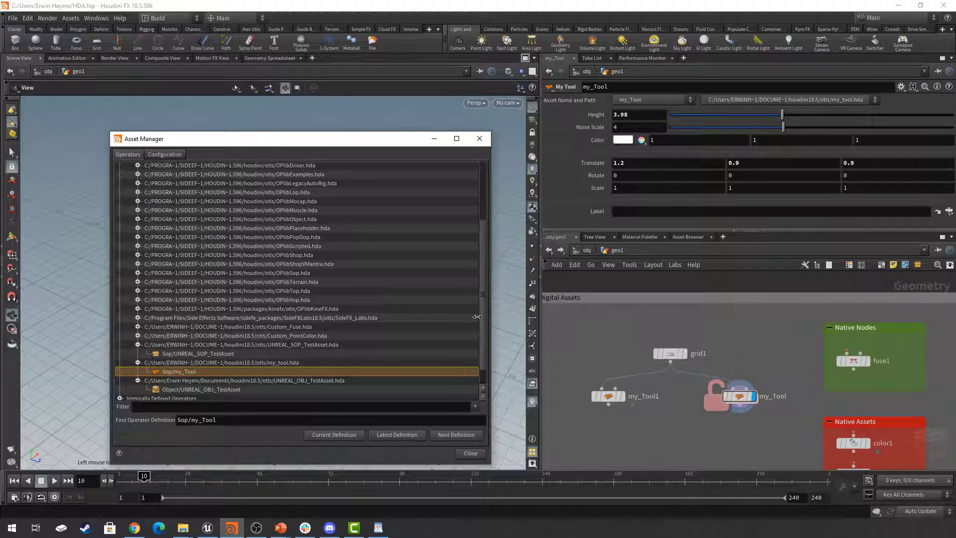
- Collapse the UNREAL_SOP_TestAsset.hda, my_tool.hda and UNREAL_OBJ_TestAsset.hda entries in the operator library list
drag(483, 316, 480, 213)
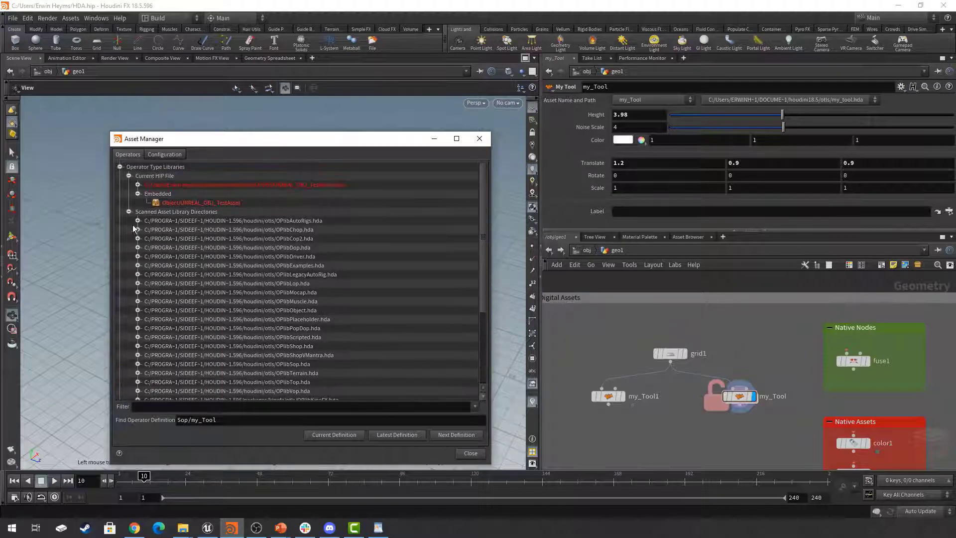
scroll(133, 229, down, 2)
scroll(140, 326, down, 2)
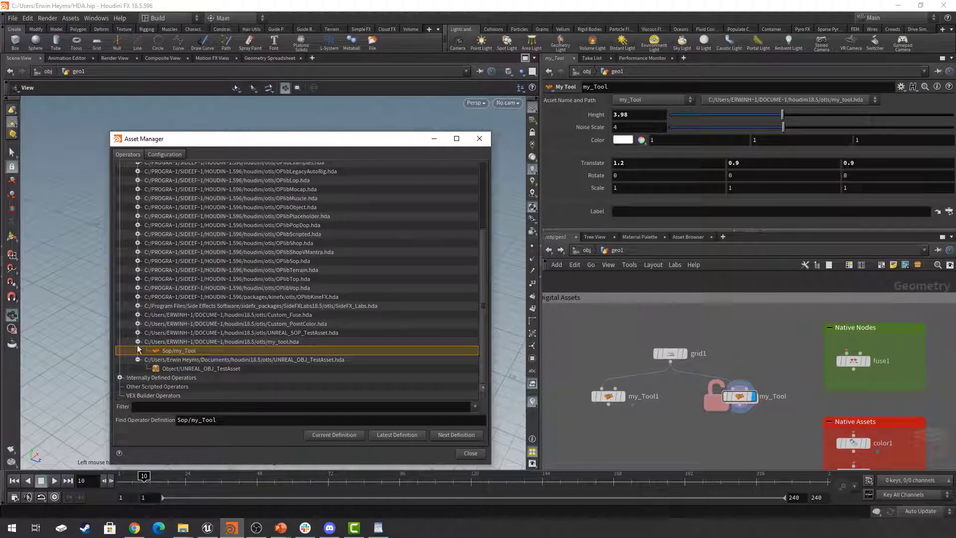
click(138, 341)
click(138, 359)
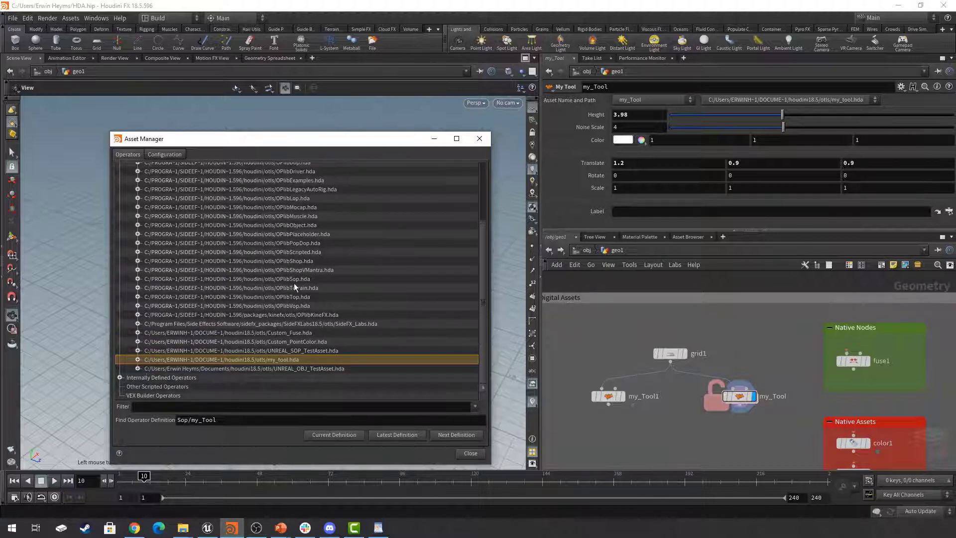
- Examine the Scanned Asset Library Directories from the built-in OPlib libraries down to SideFX_Labs.hda
scroll(293, 283, up, 3)
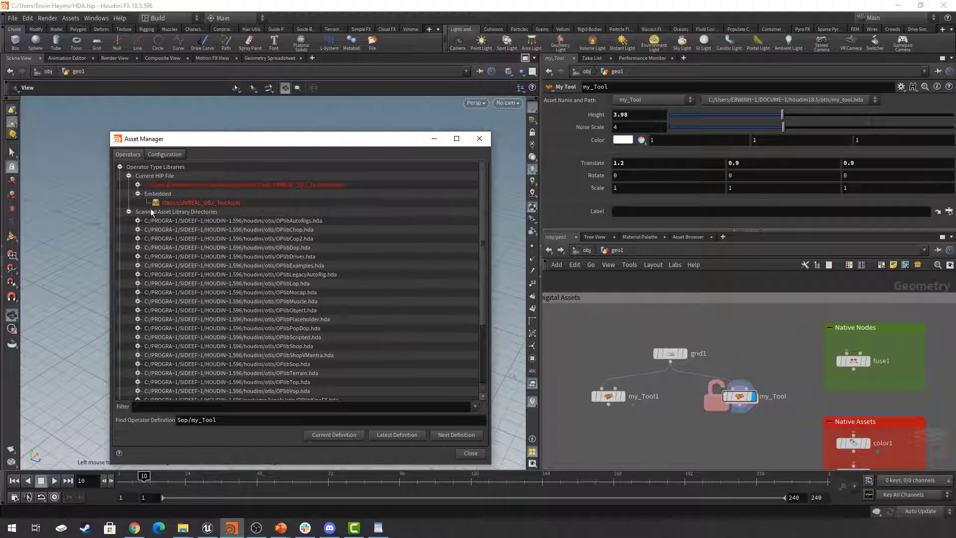
click(191, 213)
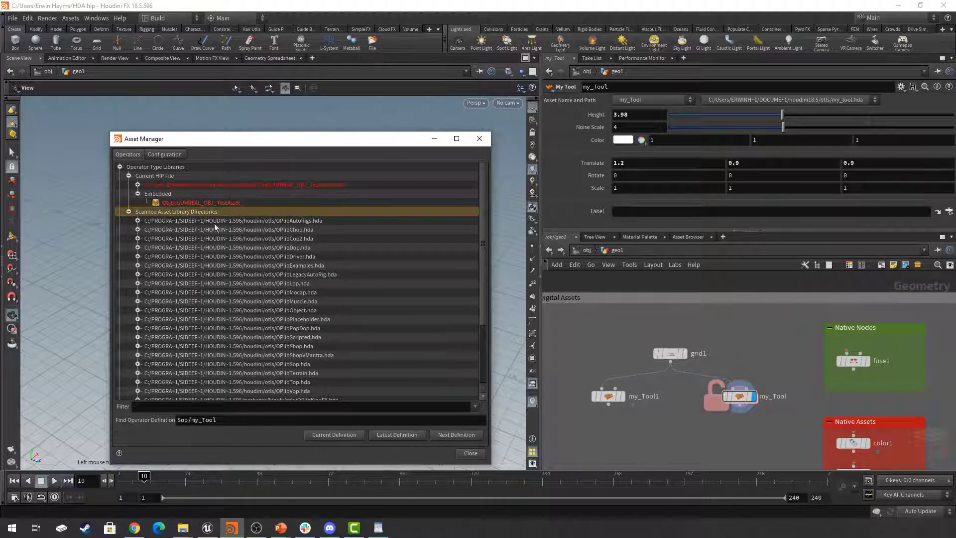
drag(279, 225, 294, 382)
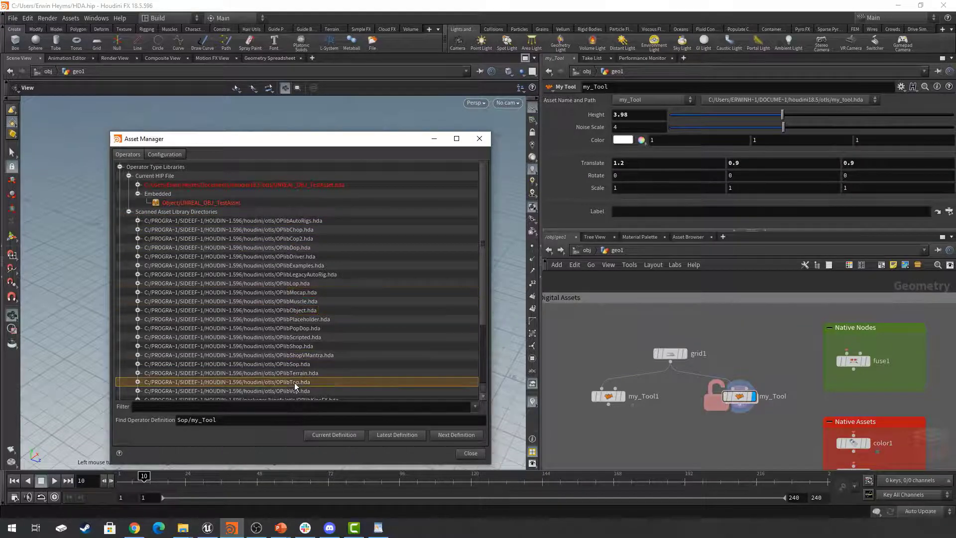
scroll(299, 369, down, 3)
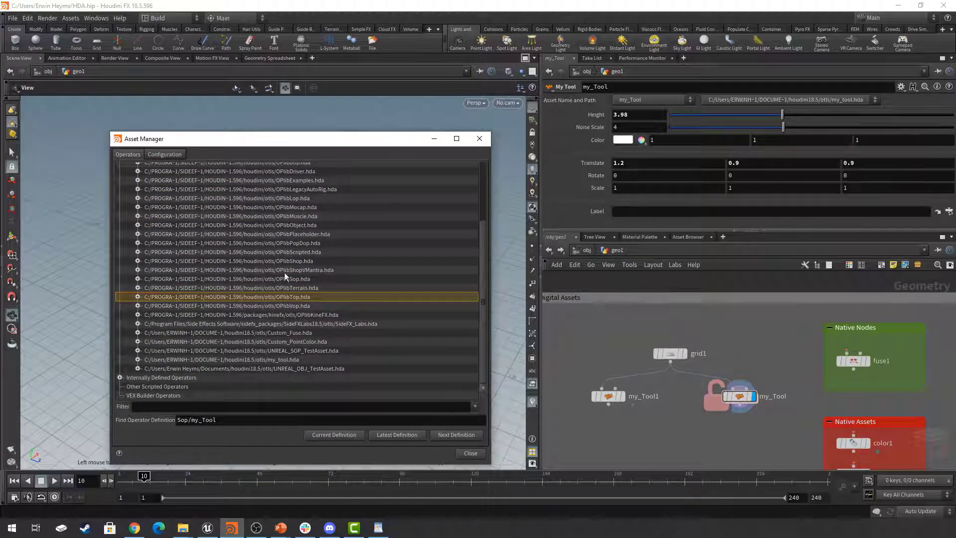
click(275, 323)
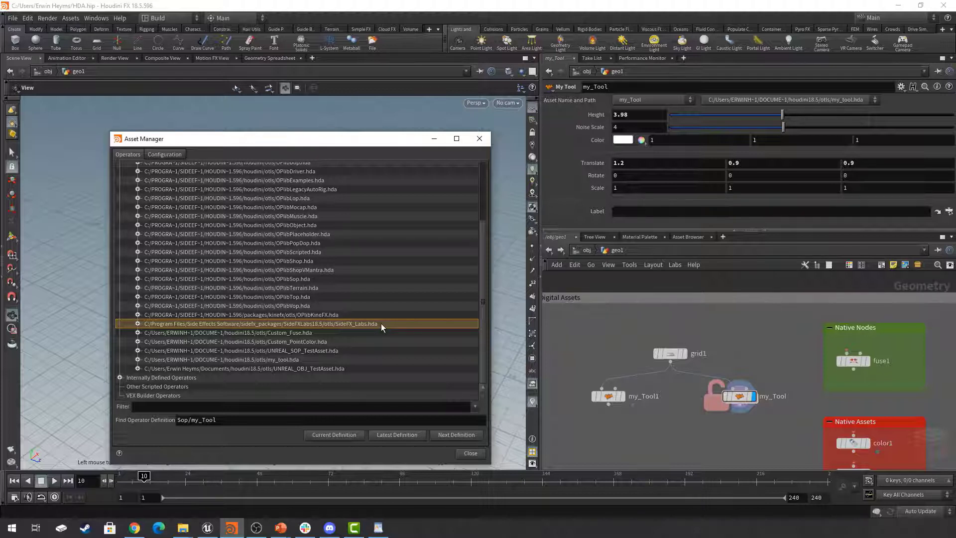
- Match the Custom_Fuse.hda and Custom_PointColor.hda libraries with their custom_Fuse and custom_PointColor nodes by selecting each in turn
key(Down)
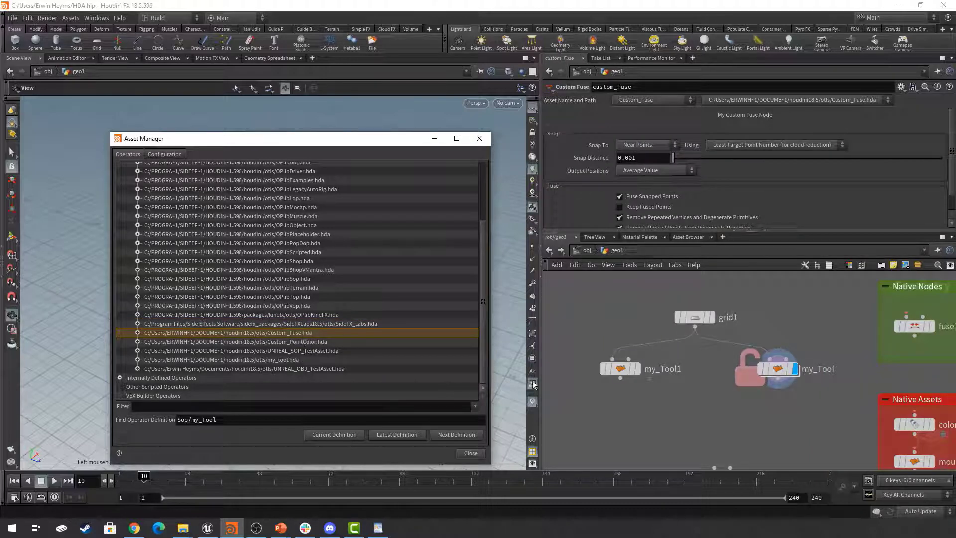
scroll(716, 436, down, 3)
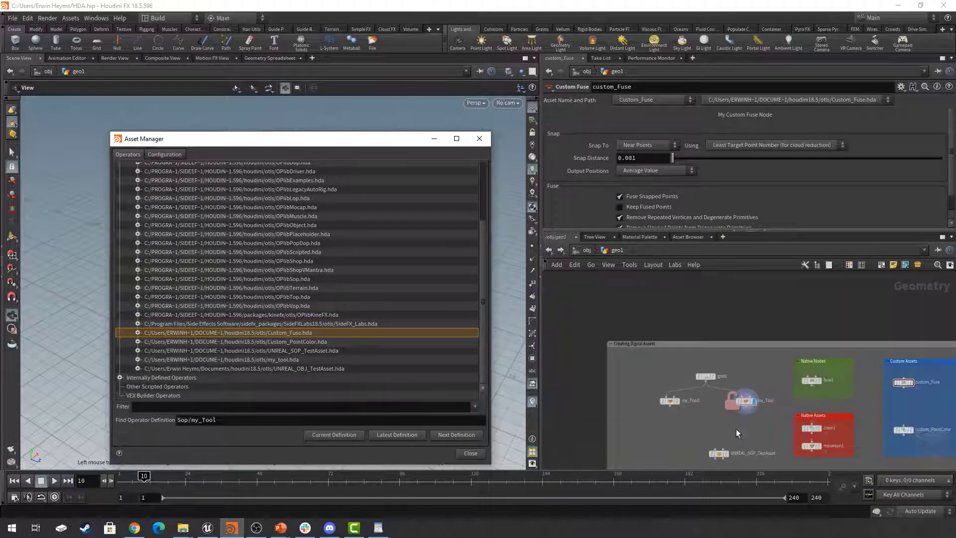
middle_drag(941, 390, 730, 381)
scroll(725, 378, up, 3)
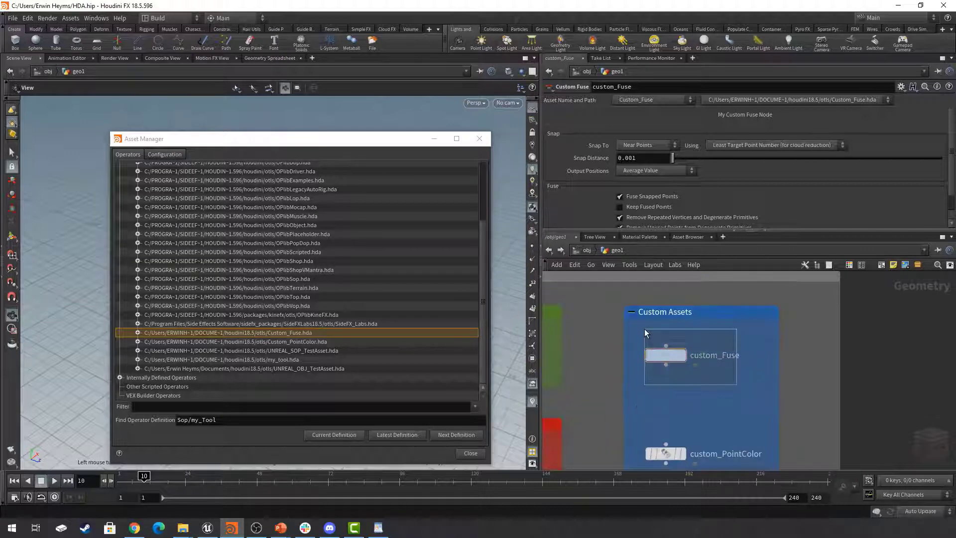
click(669, 356)
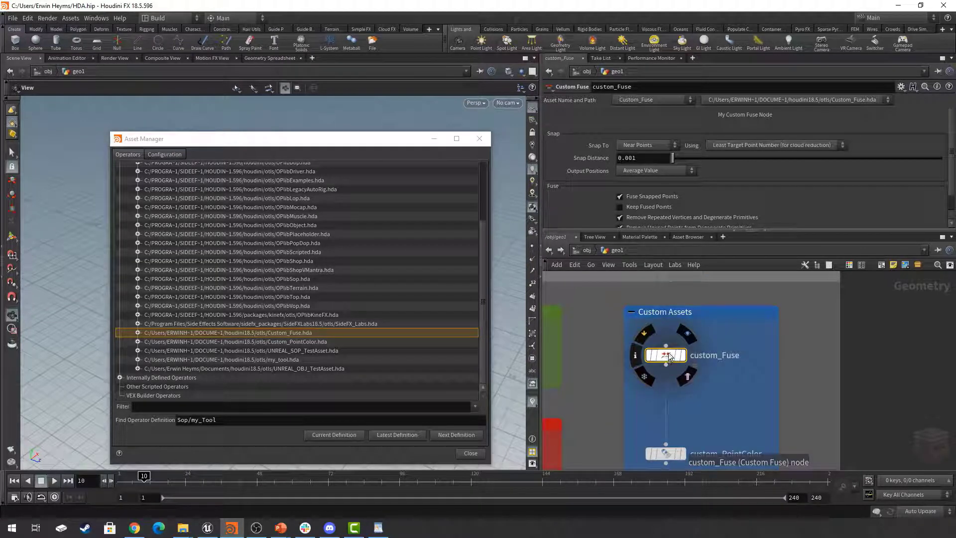
click(275, 341)
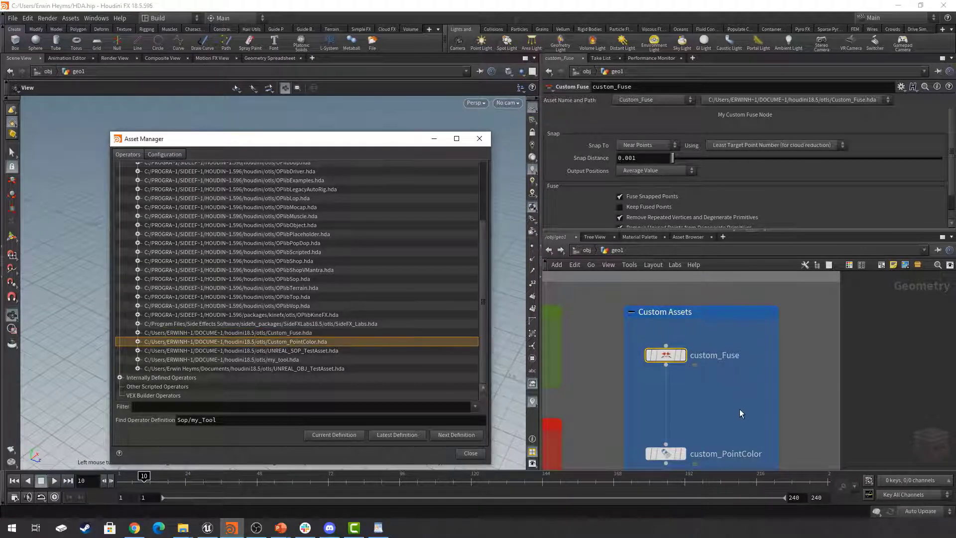
middle_drag(706, 427, 725, 369)
click(684, 396)
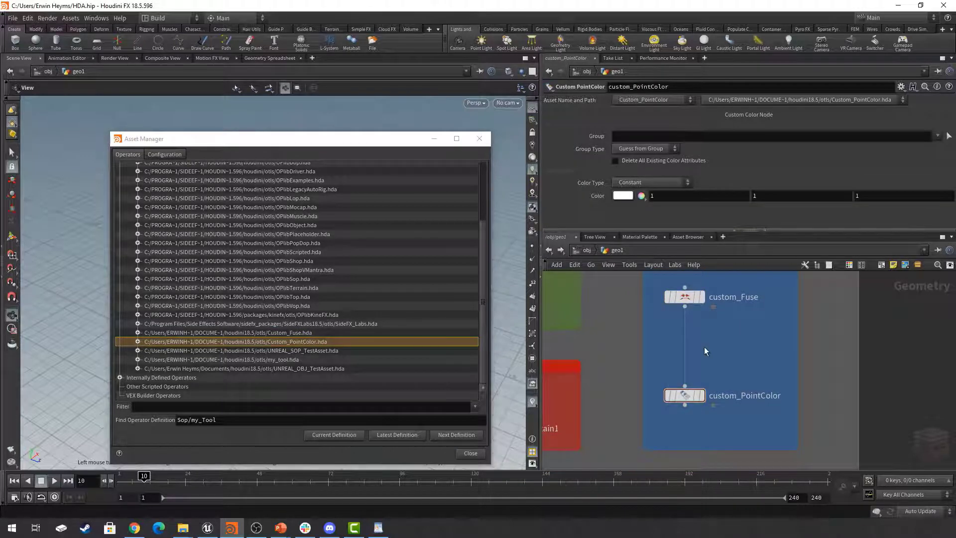
- Select the UNREAL_SOP_TestAsset node and its matching library entry, followed by the UNREAL_OBJ_TestAsset.hda entry
scroll(704, 347, down, 5)
middle_drag(662, 416, 860, 422)
scroll(743, 387, up, 3)
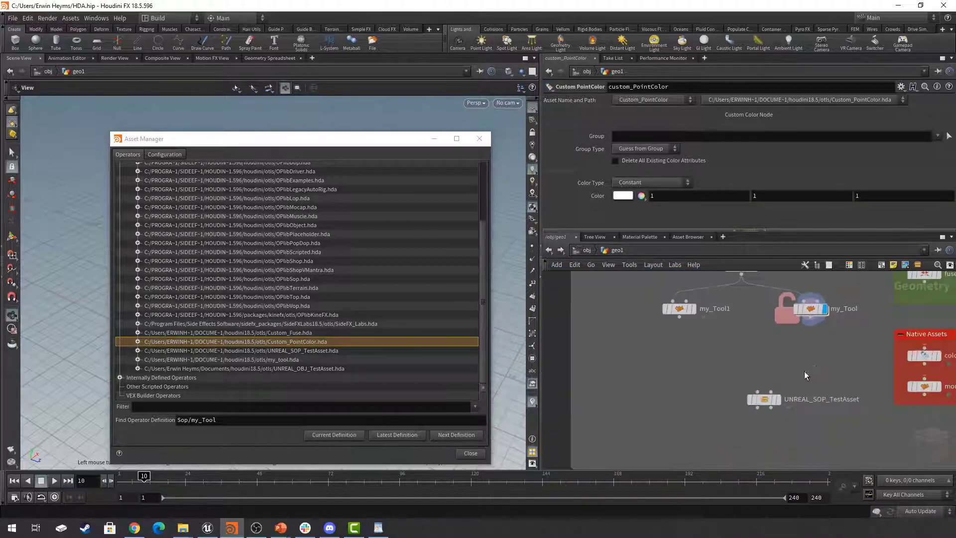
click(762, 398)
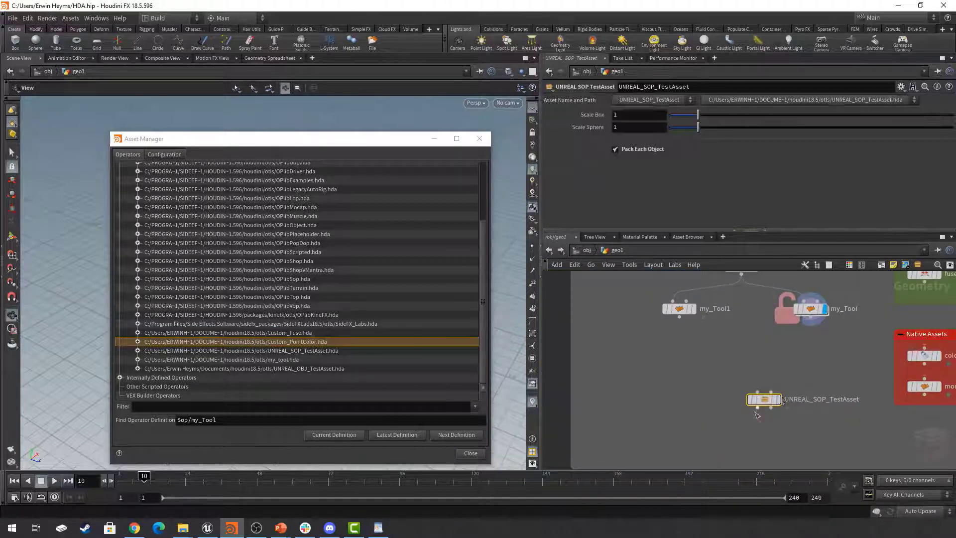
click(297, 350)
click(321, 368)
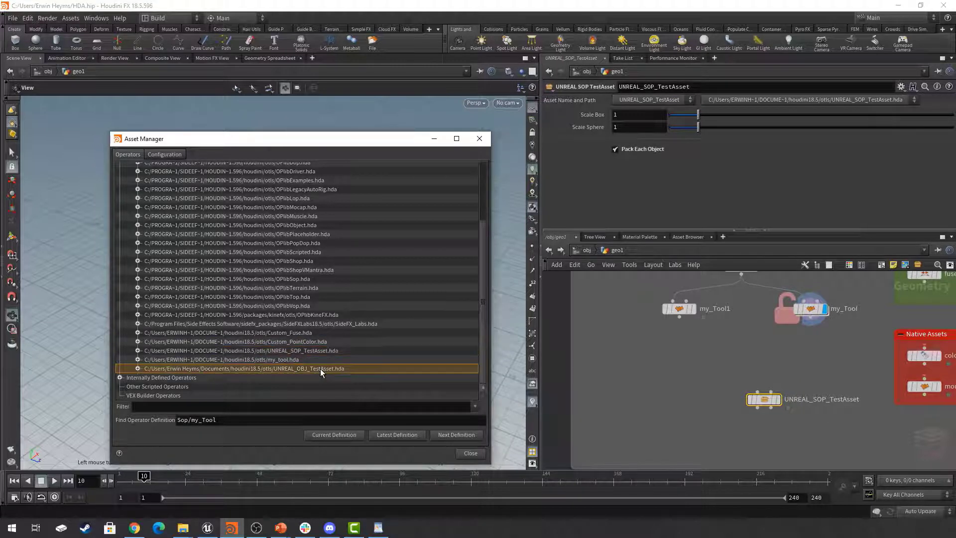
- Select the my_tool.hda library entry and the unlocked my_Tool node that uses it
click(304, 360)
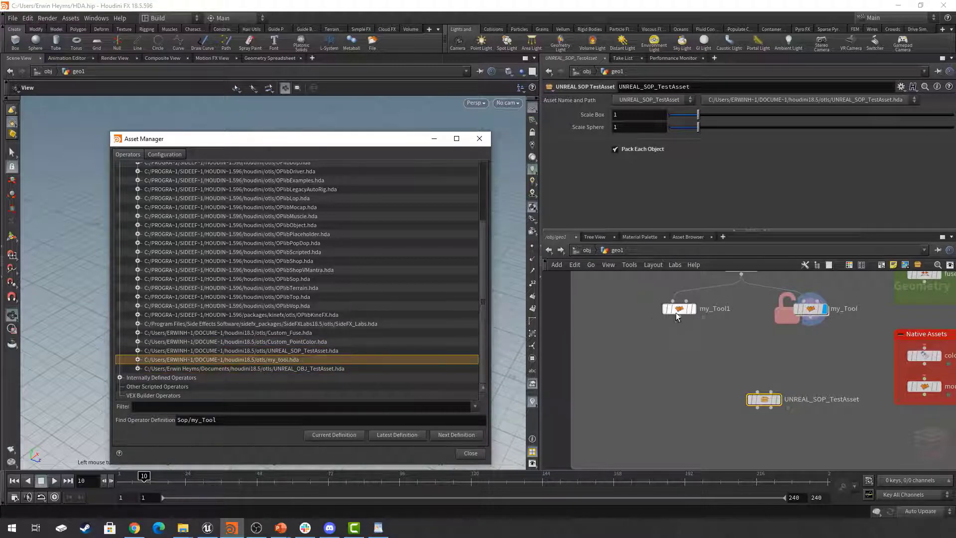
middle_drag(748, 347, 733, 391)
scroll(741, 344, up, 1)
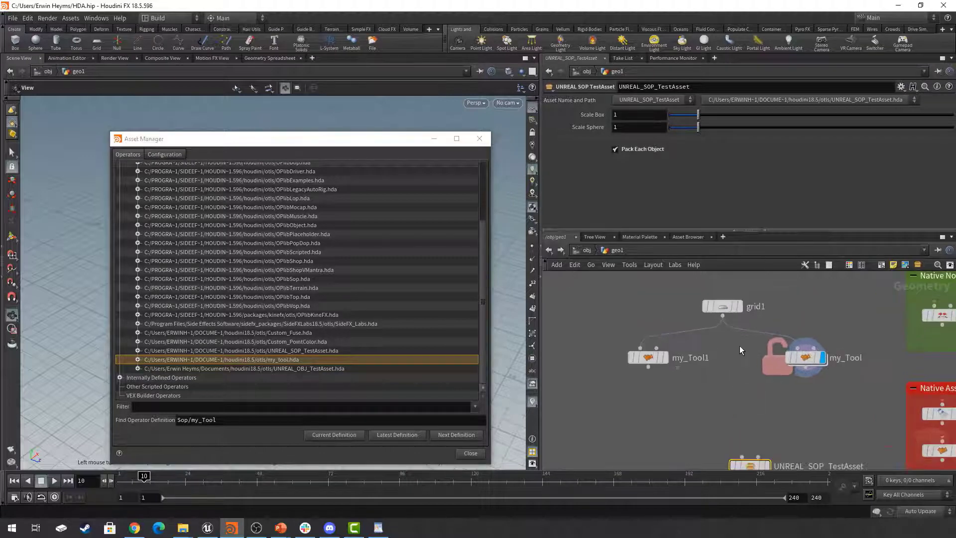
click(817, 357)
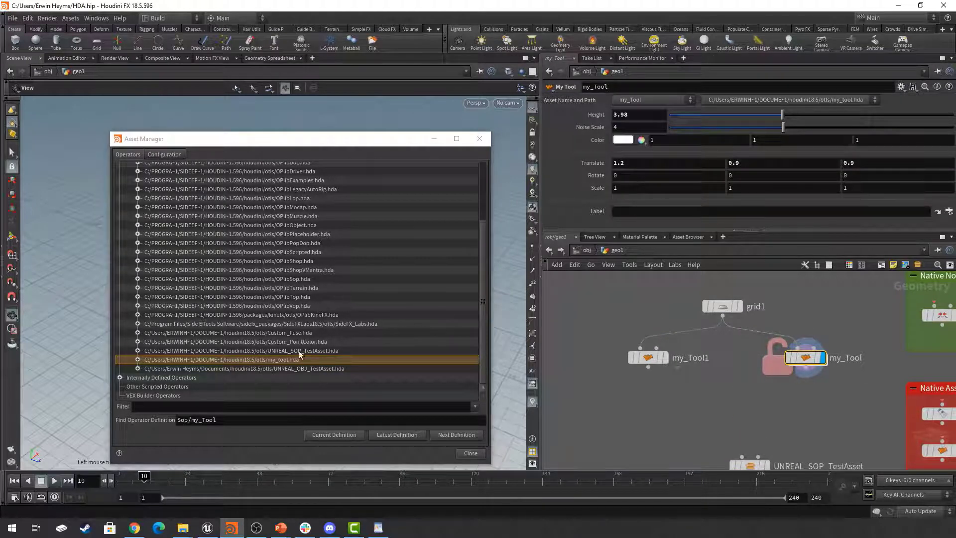
- Compare the Current HIP File section with the Scanned Asset Library Directories section in the Asset Manager
scroll(306, 293, up, 3)
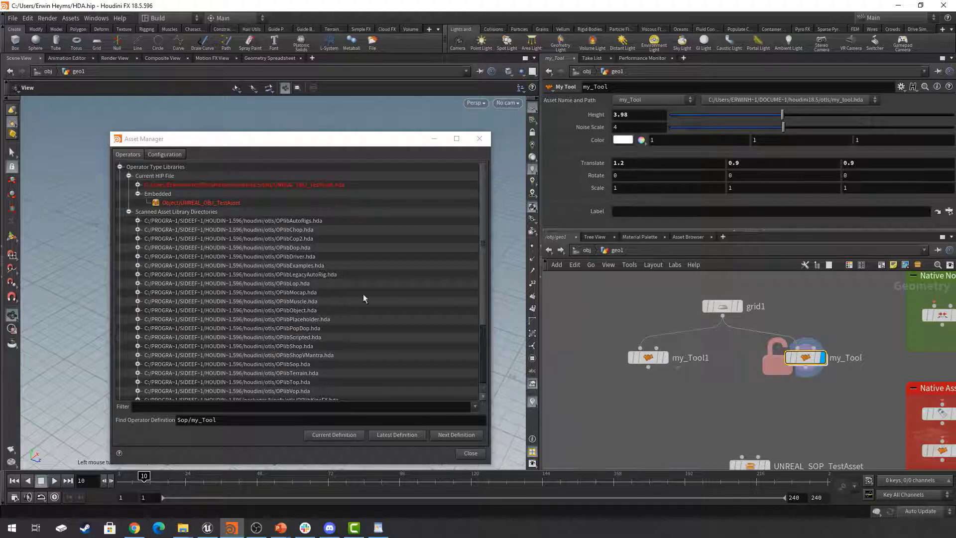
click(147, 177)
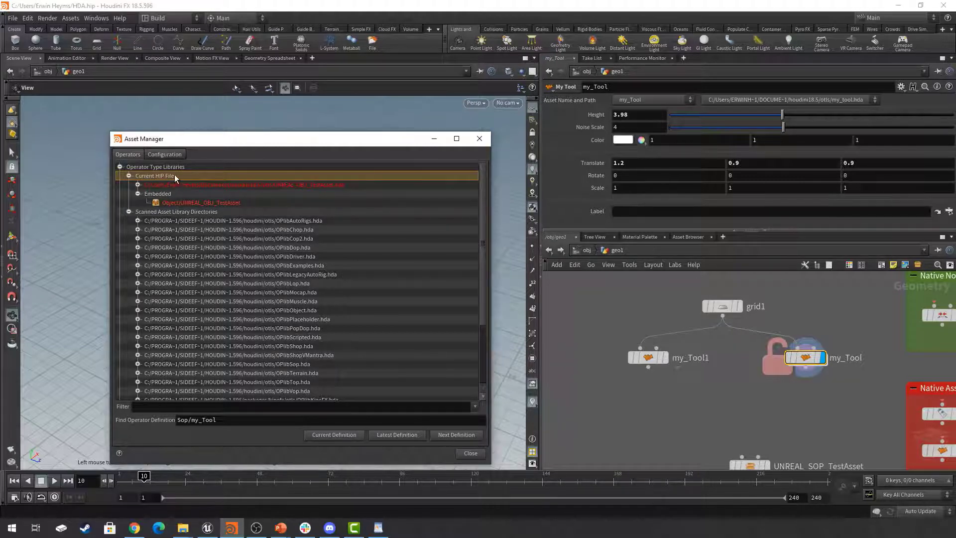
click(175, 213)
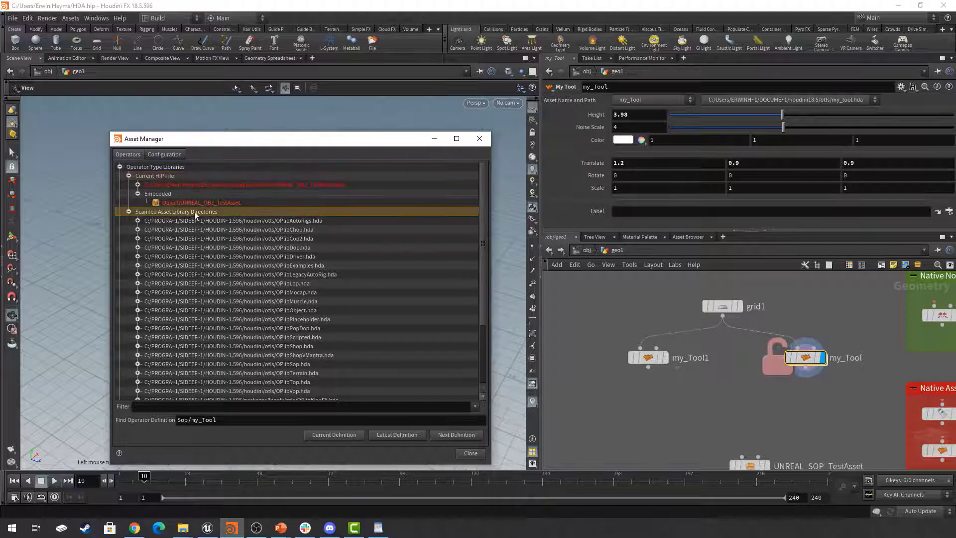
scroll(278, 288, down, 3)
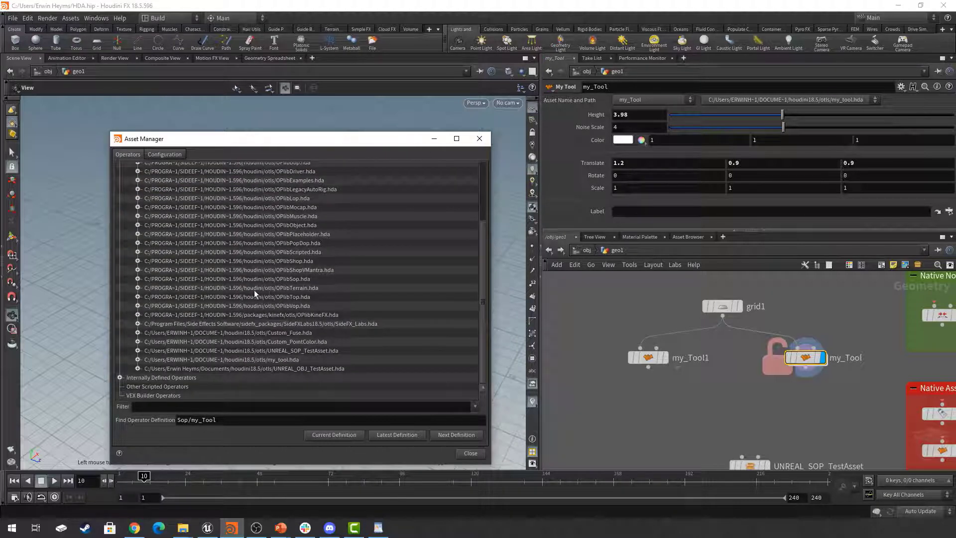
- Review the HDA files in the otls folder in File Explorer and return to Houdini's Asset Manager
scroll(254, 294, up, 3)
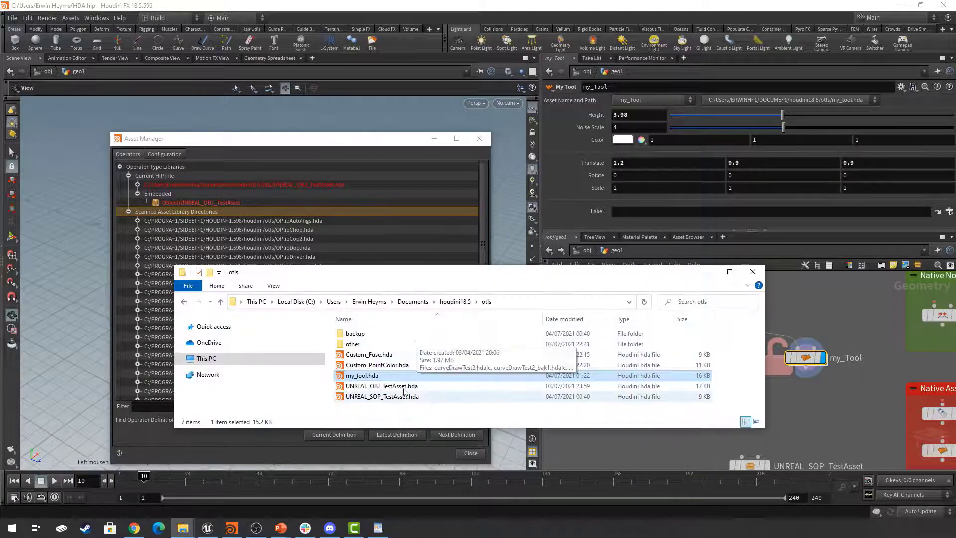
click(450, 414)
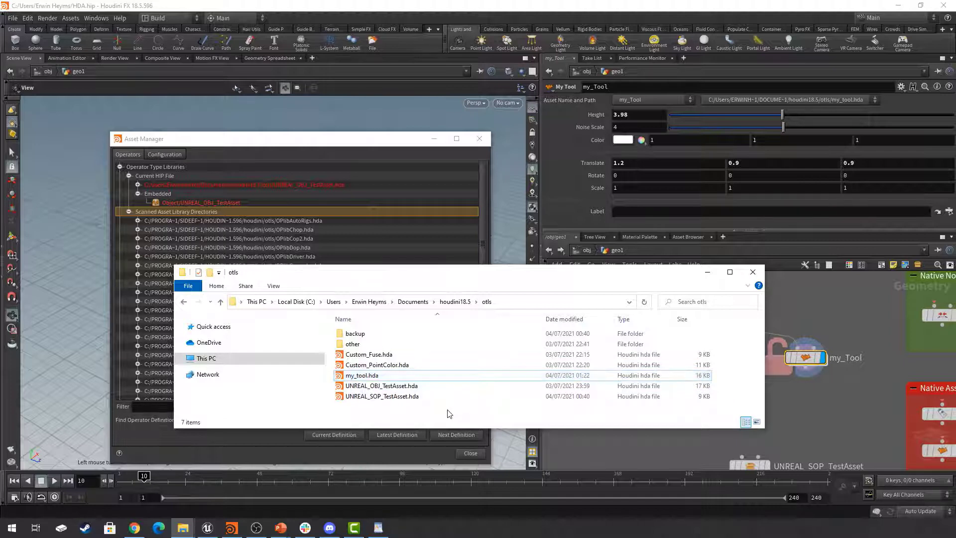
click(707, 272)
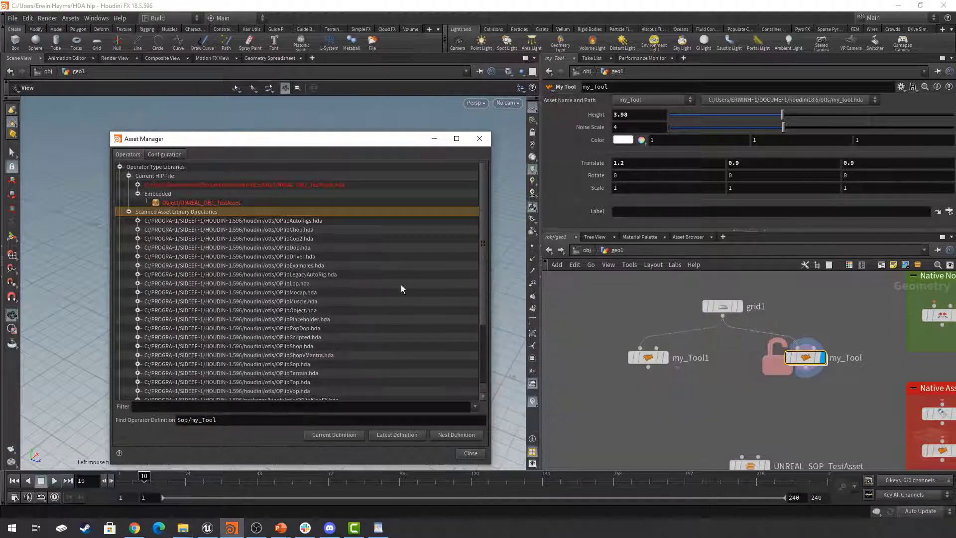
click(13, 18)
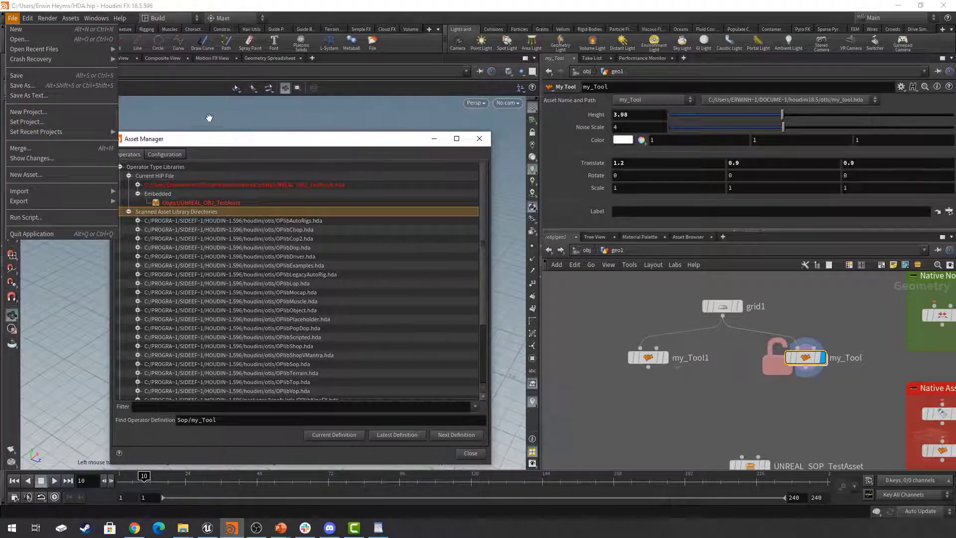
click(257, 111)
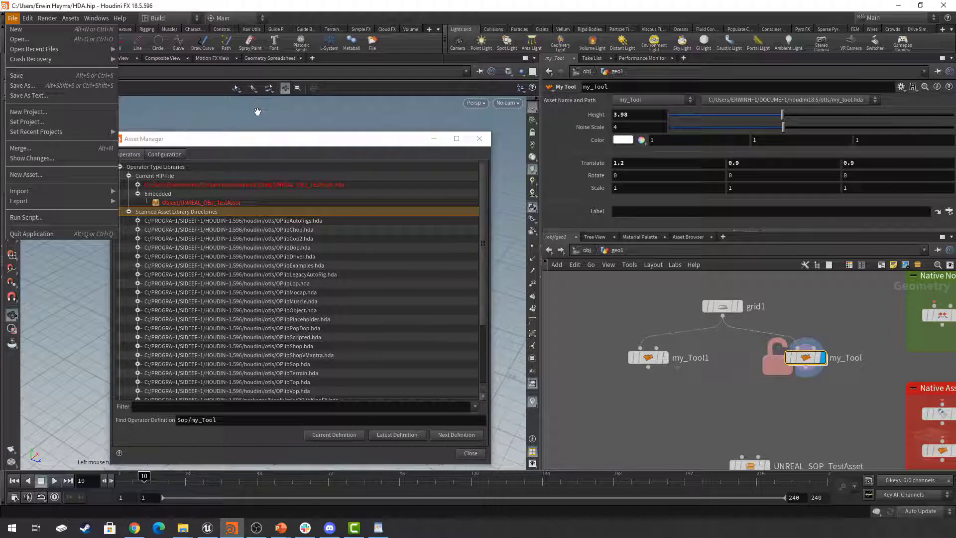
click(28, 21)
click(222, 123)
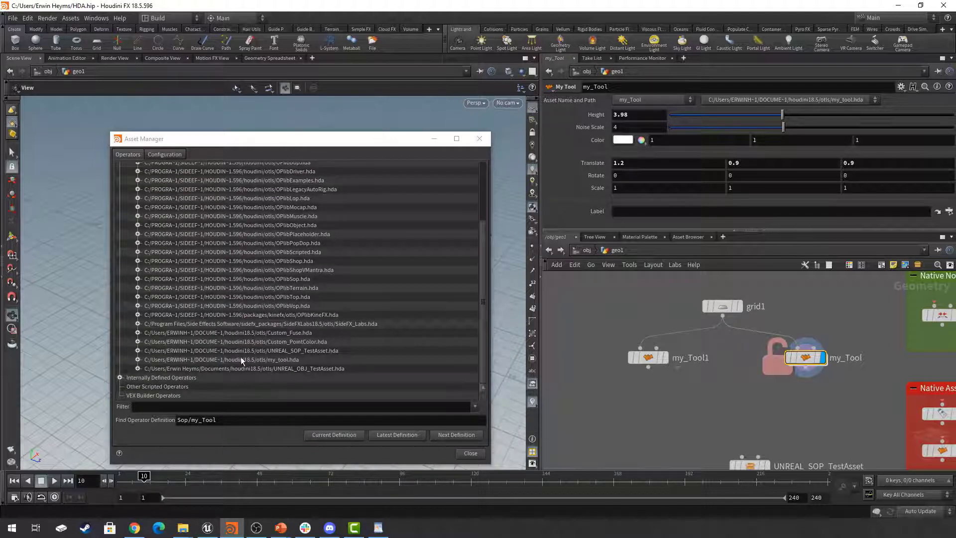
scroll(255, 343, up, 3)
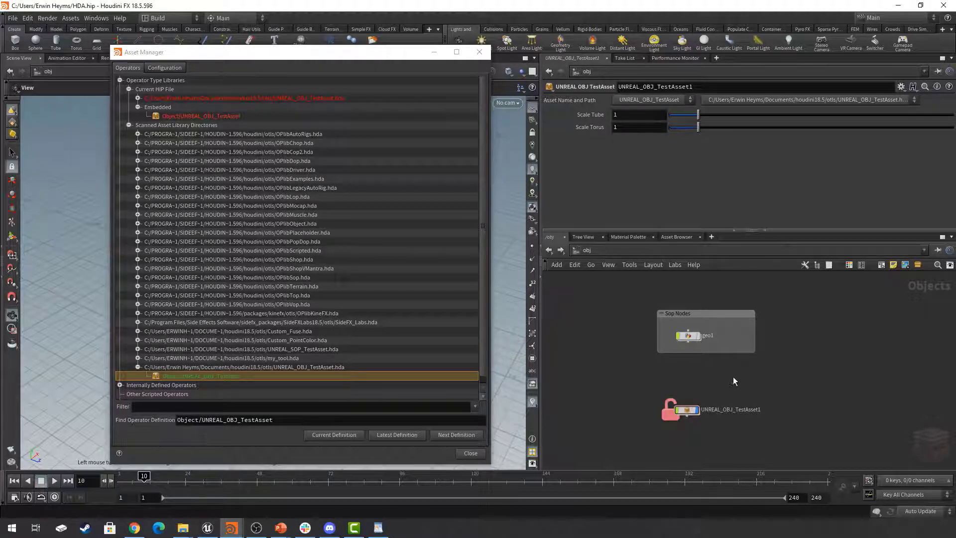
- Match the UNREAL_OBJ_TestAsset1 node with its scanned library definition and with UNREAL_OBJ_TestAsset.hda in the otls folder
drag(733, 376, 636, 449)
click(274, 367)
click(223, 376)
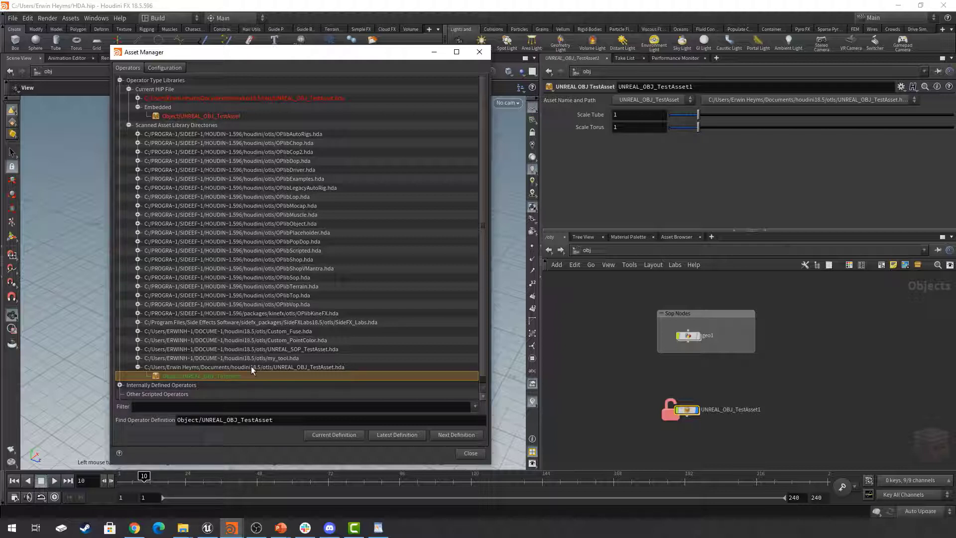
click(230, 367)
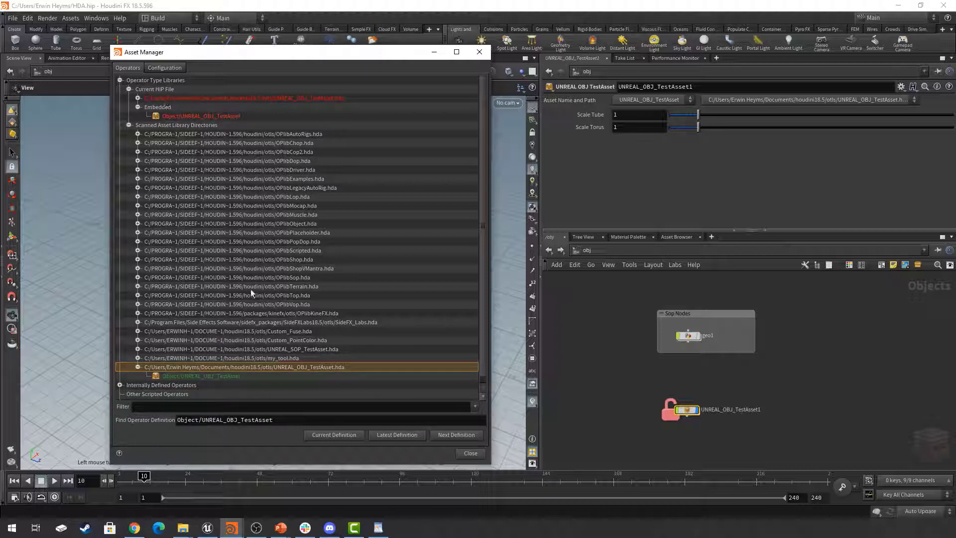
click(220, 376)
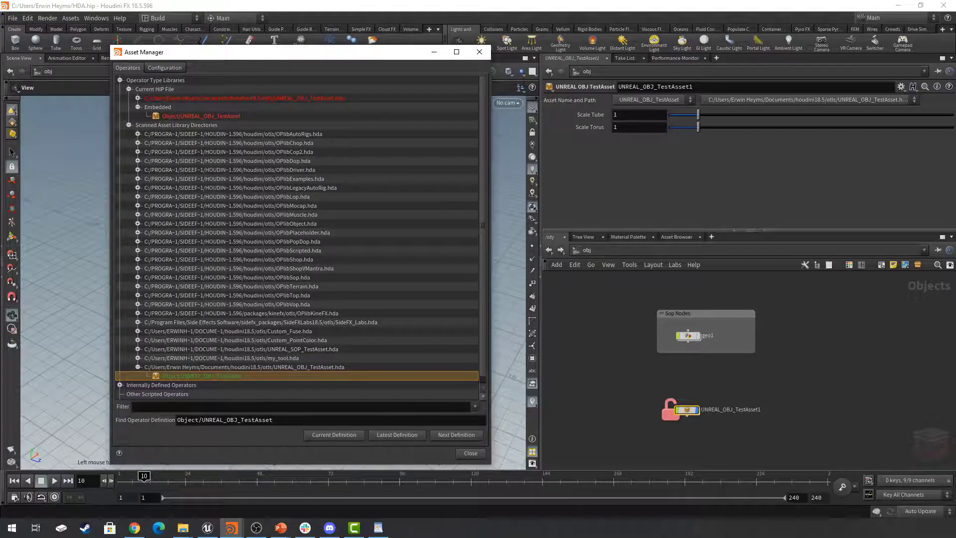
click(184, 527)
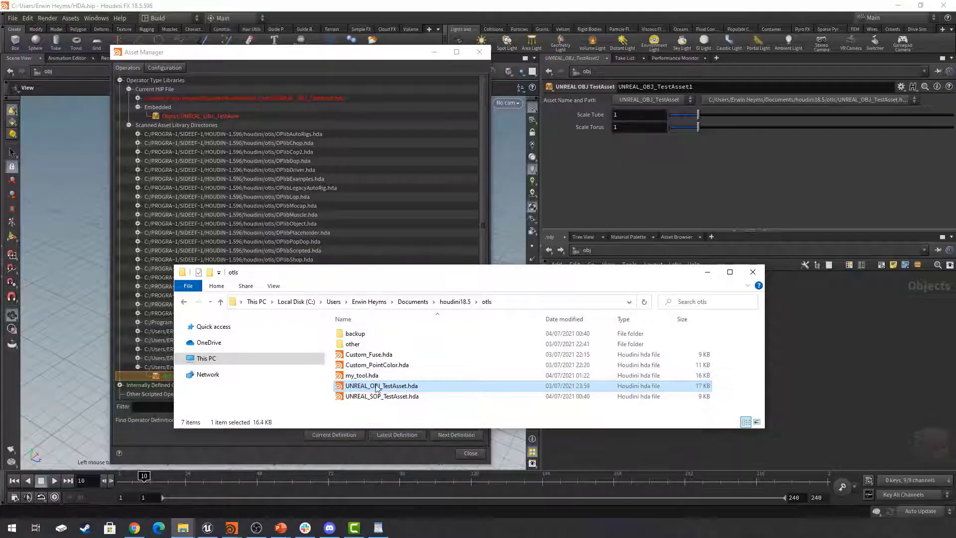
click(697, 280)
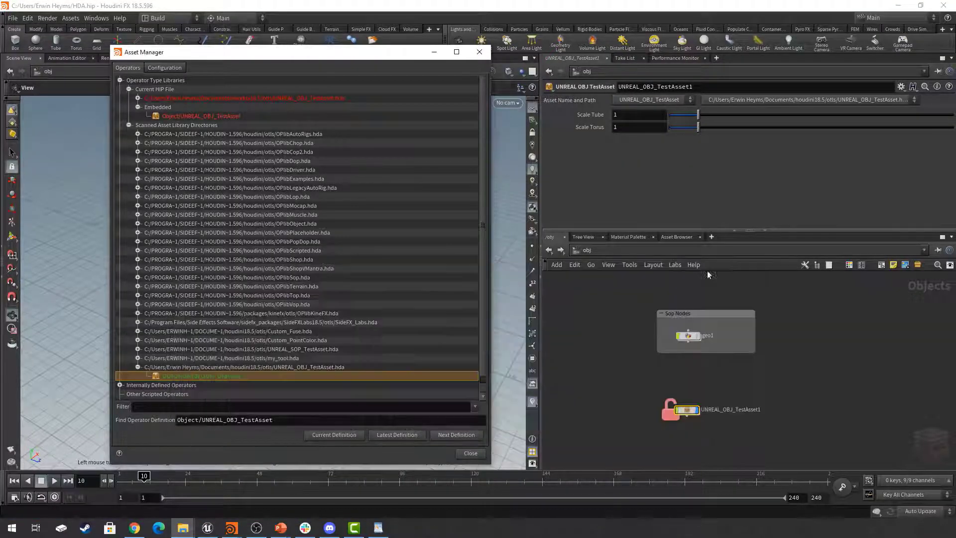
- Inspect the Current HIP File entries, selecting the UNREAL_OBJ_TestAsset.hda library, the Embedded library and its UNREAL_OBJ_TestAsset definition
click(209, 118)
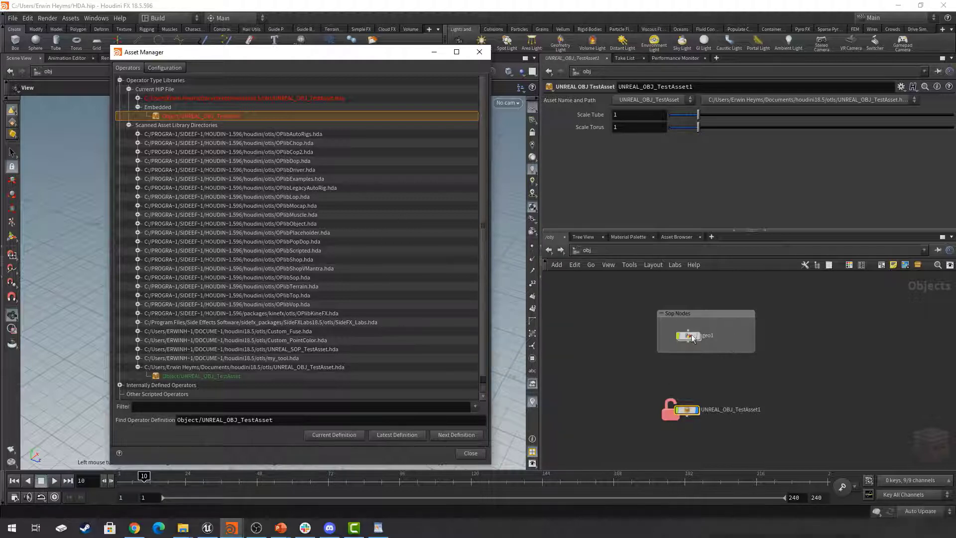
click(761, 372)
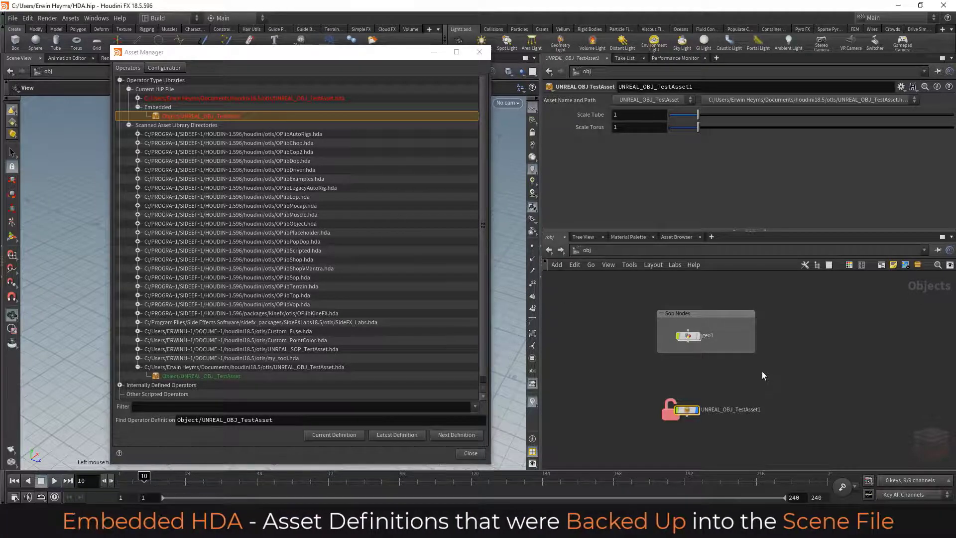
click(267, 98)
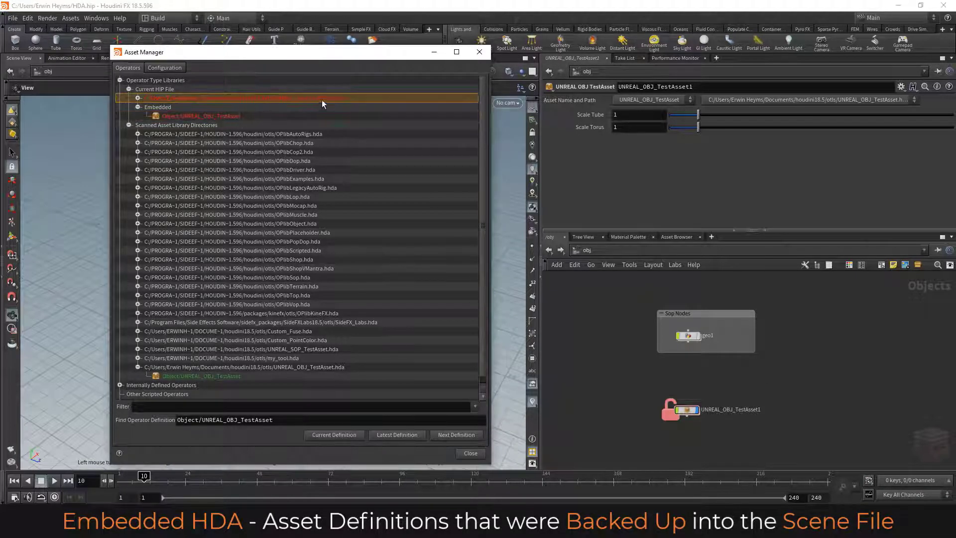
click(179, 107)
click(198, 116)
click(178, 107)
click(201, 117)
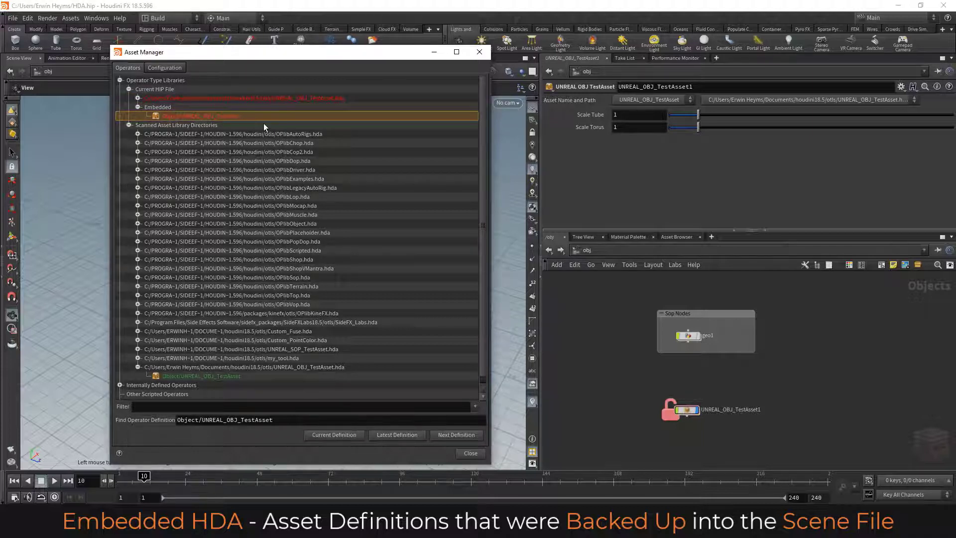
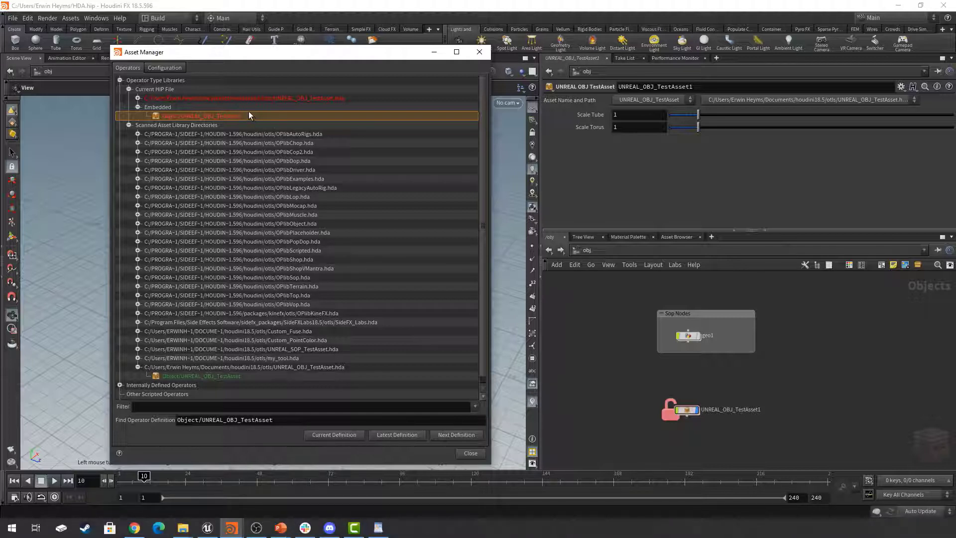
- Check the operator definition priorities in the Asset Manager configuration and select the scanned UNREAL_OBJ_TestAsset definition
click(161, 67)
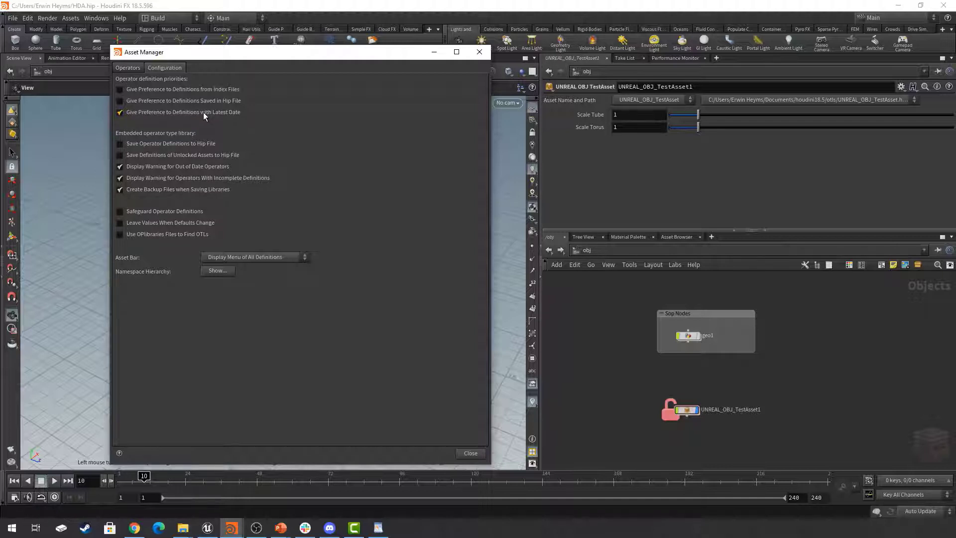
click(128, 68)
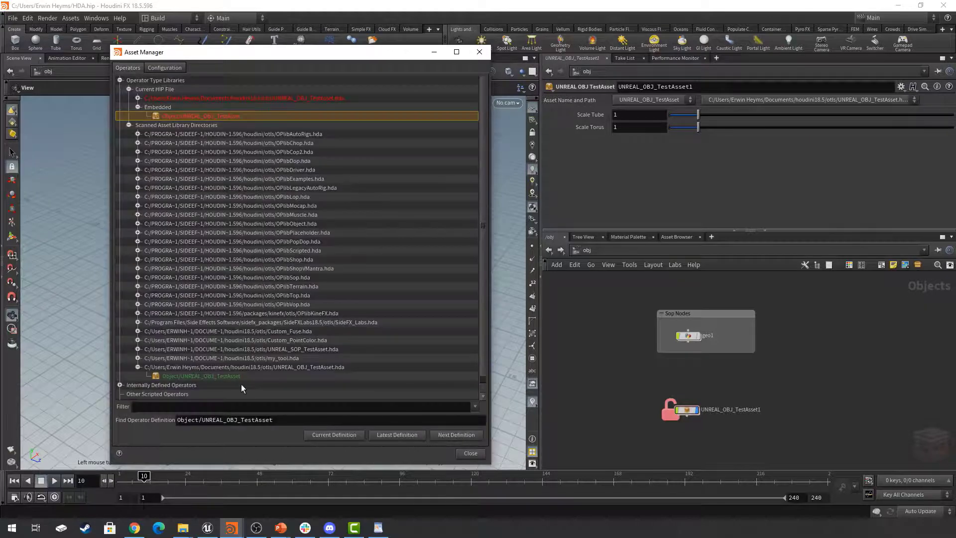
click(298, 376)
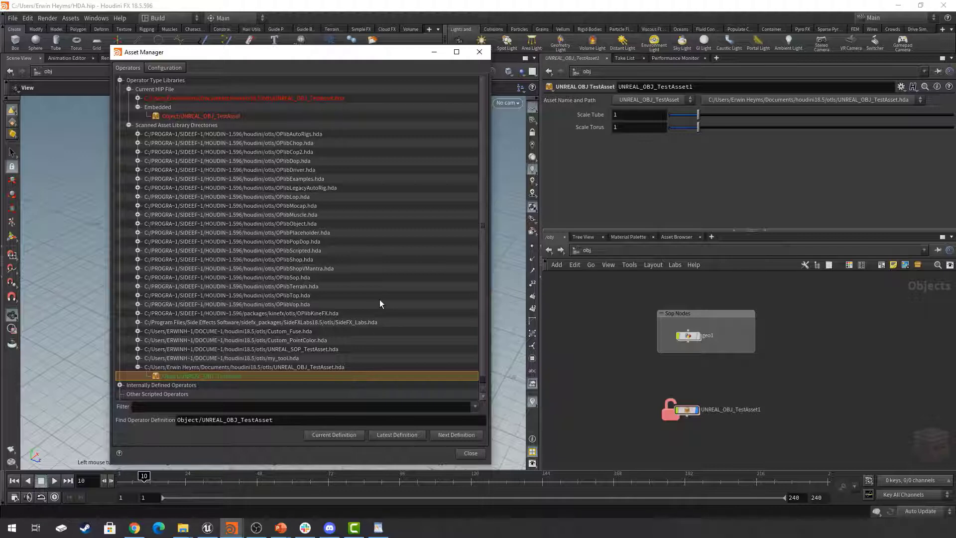
- Switch the Asset Bar setting to Hide Asset Bar and back to Display Menu of All Definitions
click(166, 68)
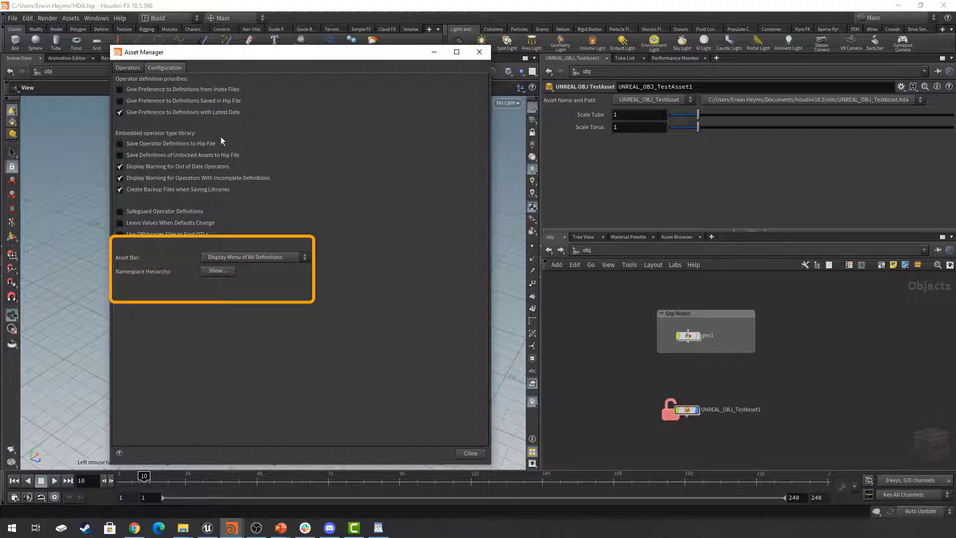
click(267, 257)
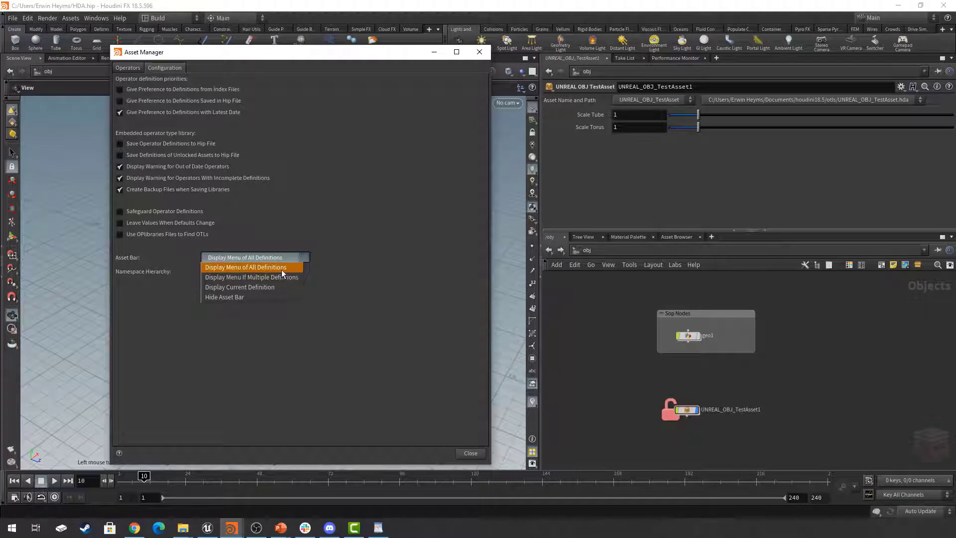
click(266, 296)
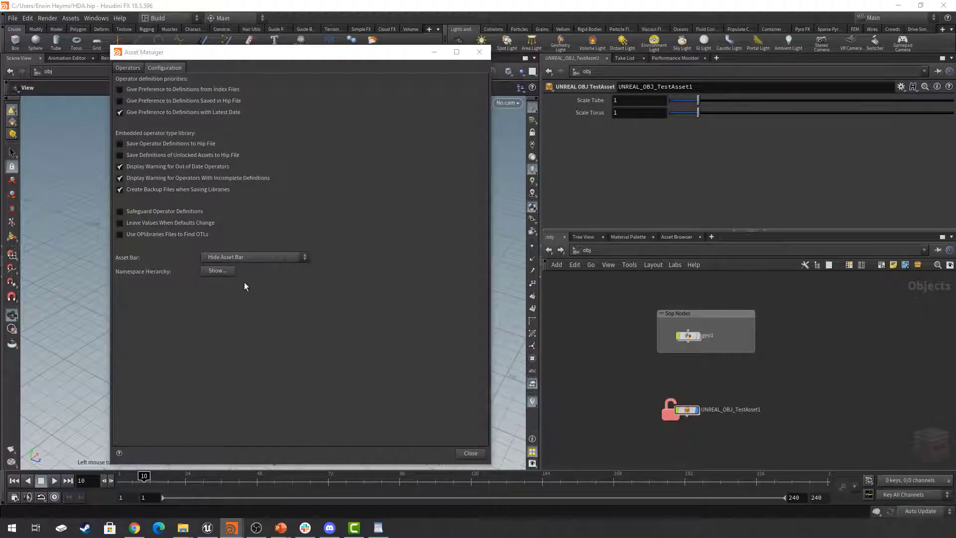
click(254, 260)
click(250, 266)
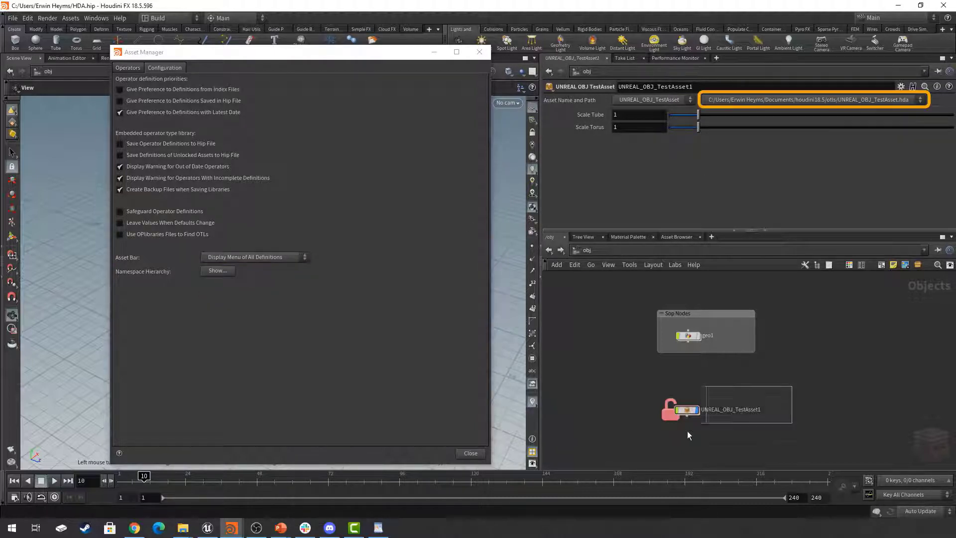
- Select the UNREAL_OBJ_TestAsset1 node and examine the definition sources offered for its asset path
click(686, 411)
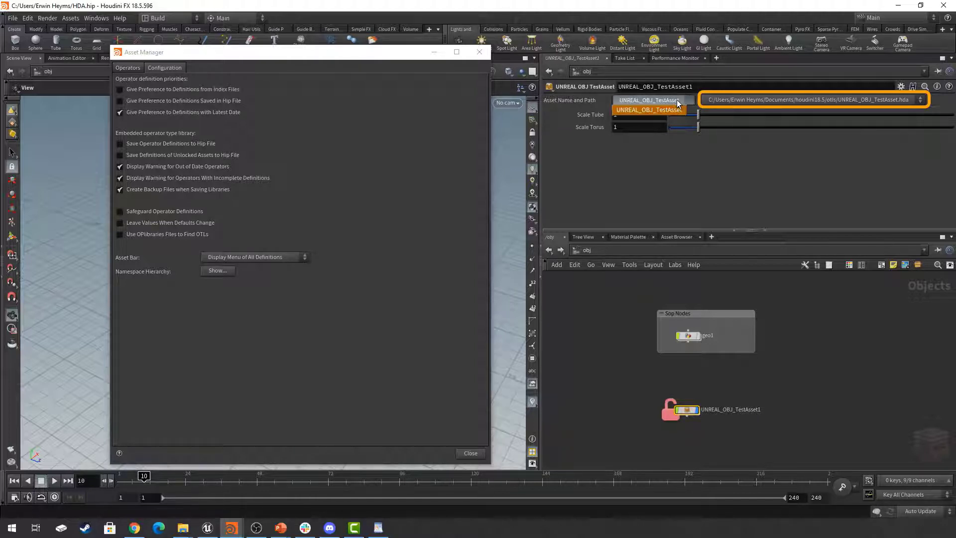
click(790, 101)
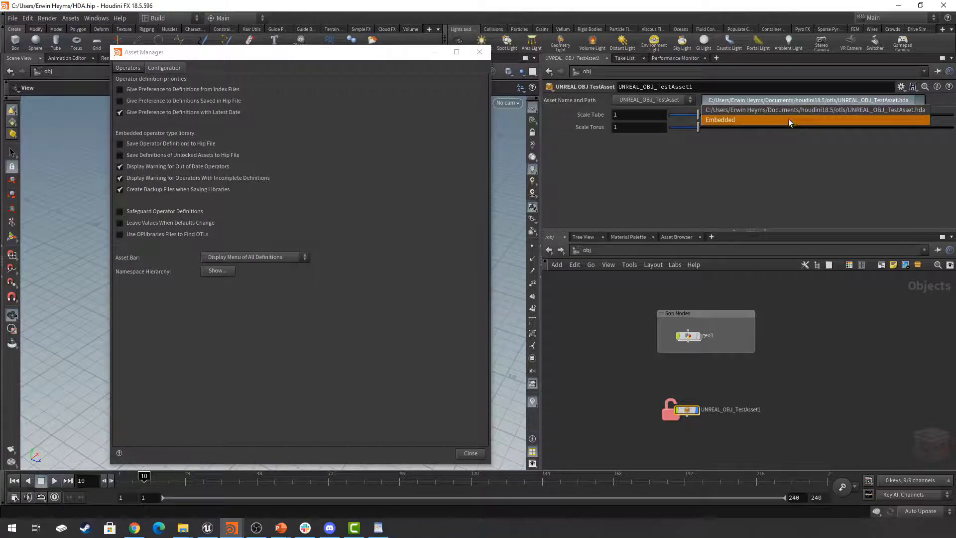
click(760, 103)
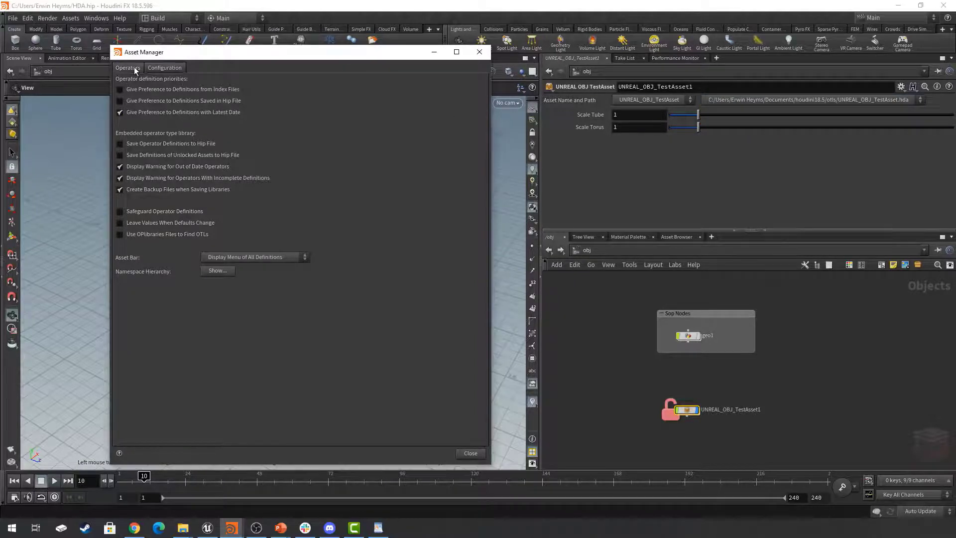
- Switch the UNREAL_OBJ_TestAsset1 node's definition to Embedded and back to UNREAL_OBJ_TestAsset.hda while viewing the operator libraries
click(131, 68)
click(784, 99)
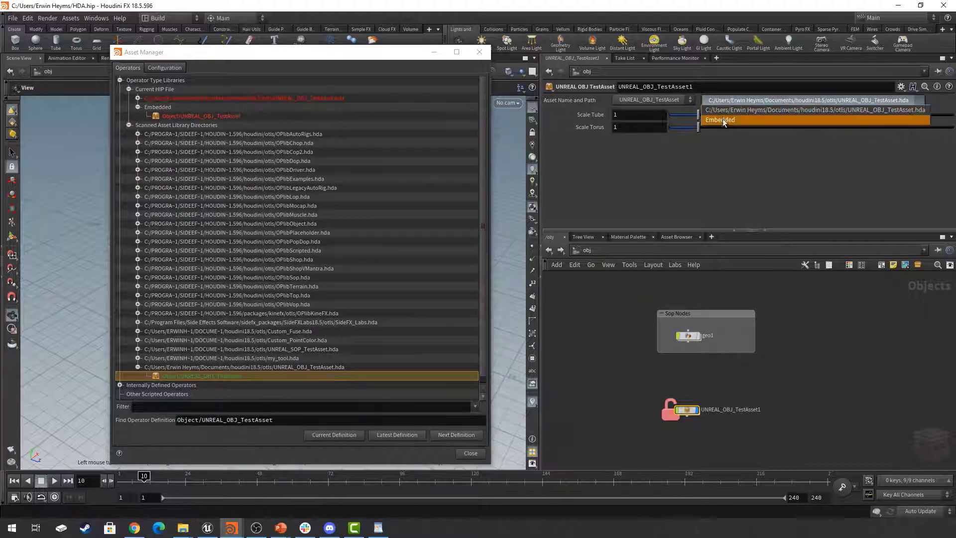
click(744, 119)
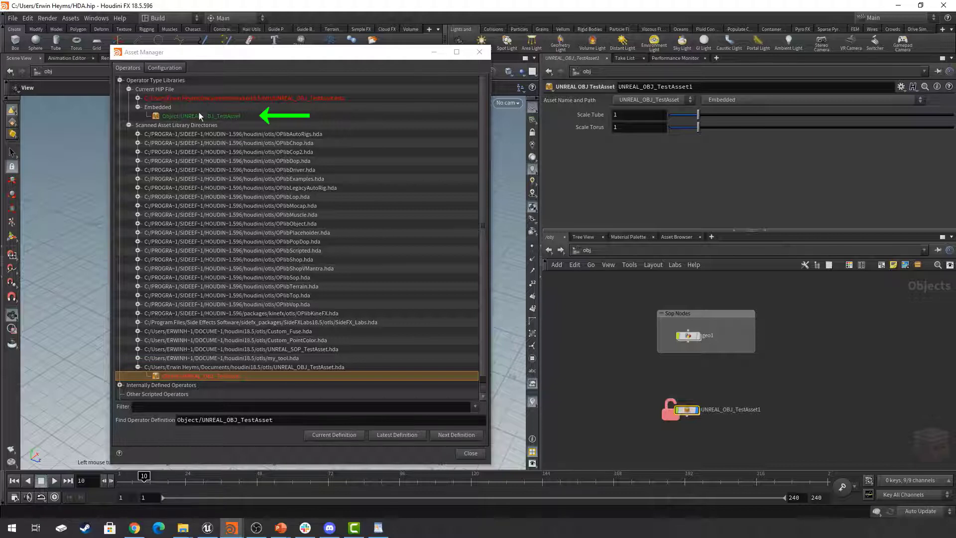
click(740, 99)
click(743, 110)
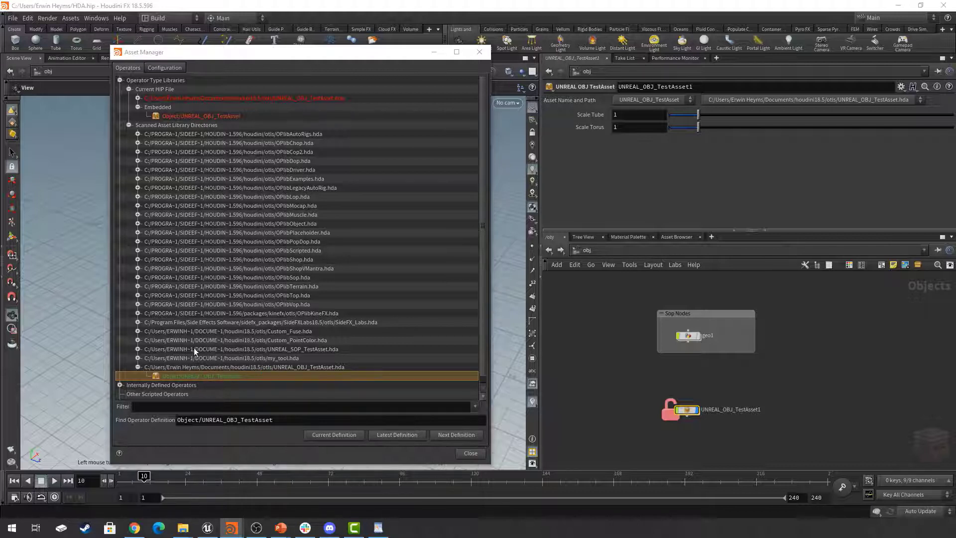
- Uninstall the Embedded library from the Current HIP File section and confirm its removal
click(175, 107)
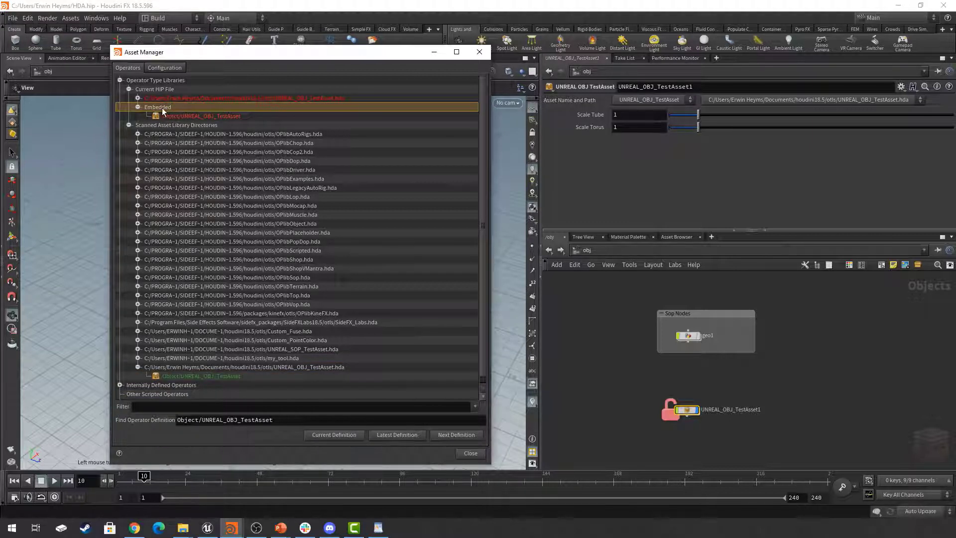
right_click(163, 108)
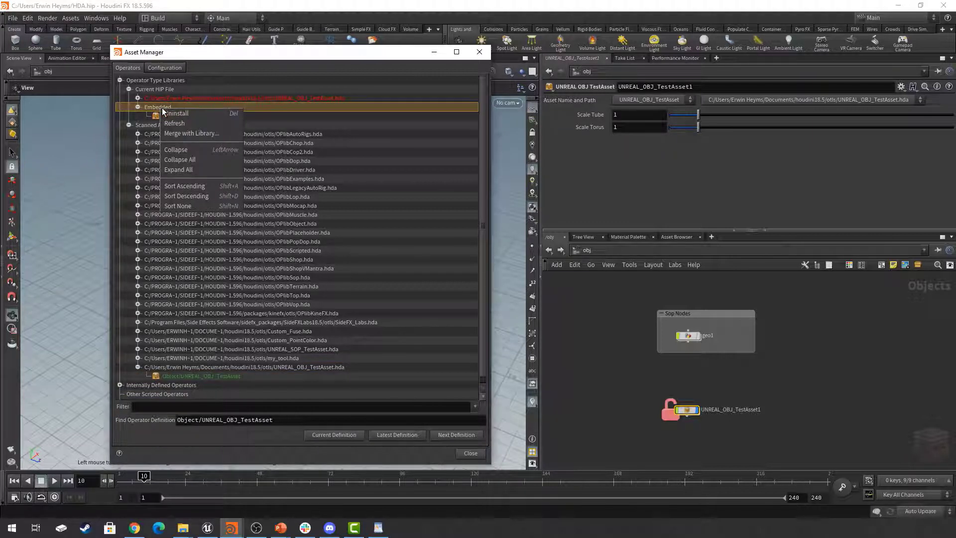
click(189, 114)
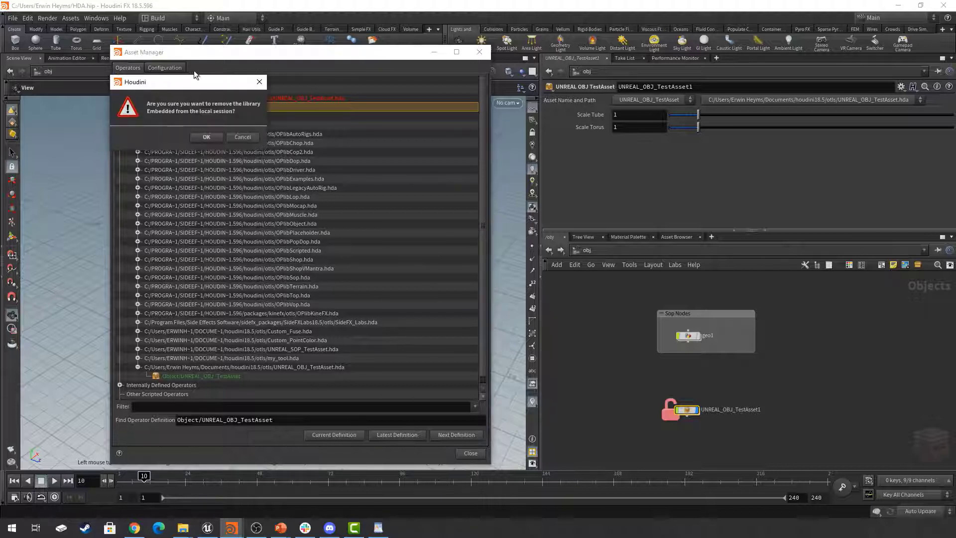
drag(212, 83, 345, 195)
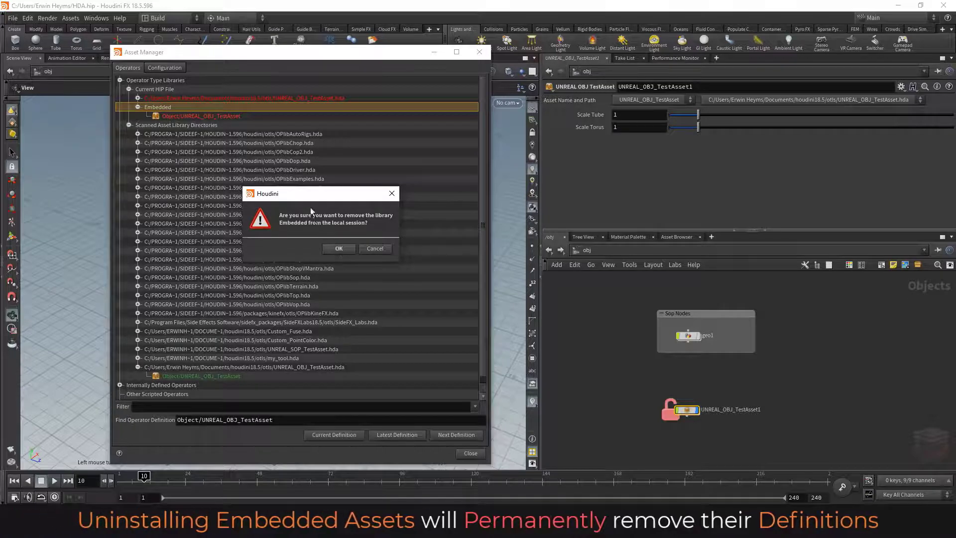
click(338, 249)
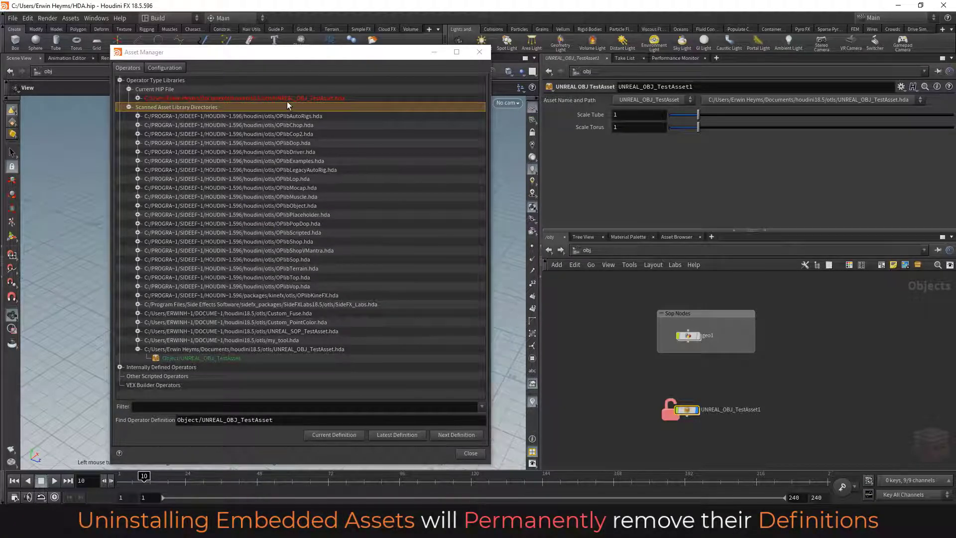
- Try deleting the UNREAL_OBJ_TestAsset definition under Current HIP File, checking its .hda file in File Explorer's otls folder before cancelling
double_click(220, 98)
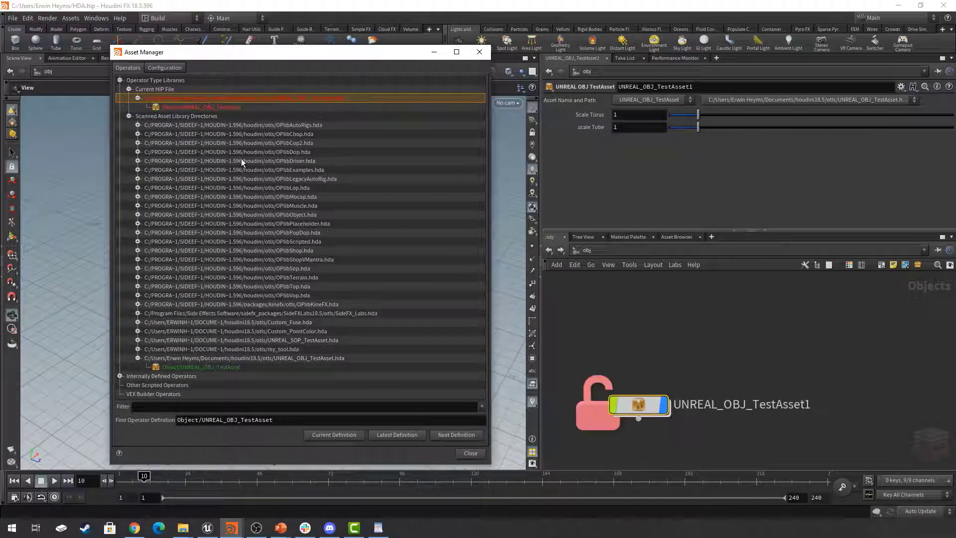
right_click(248, 100)
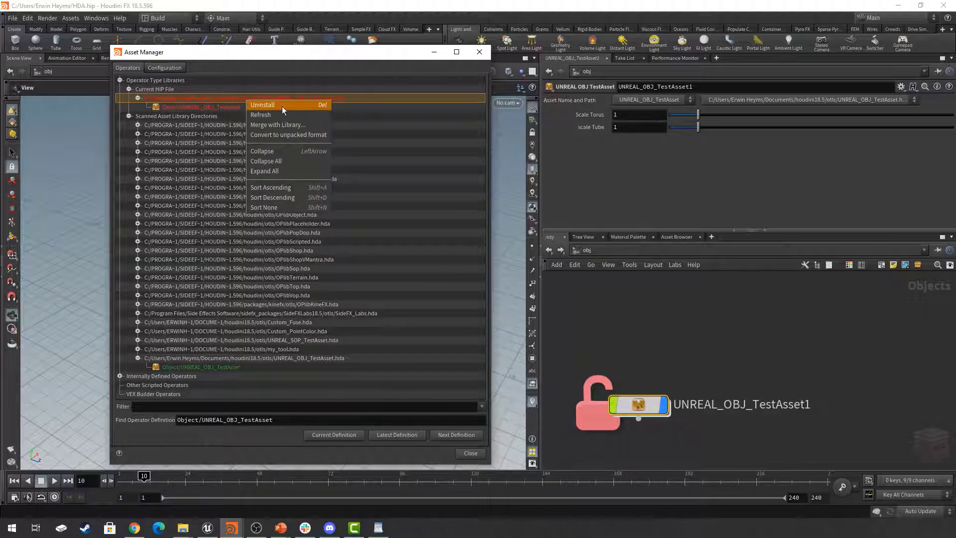
right_click(229, 108)
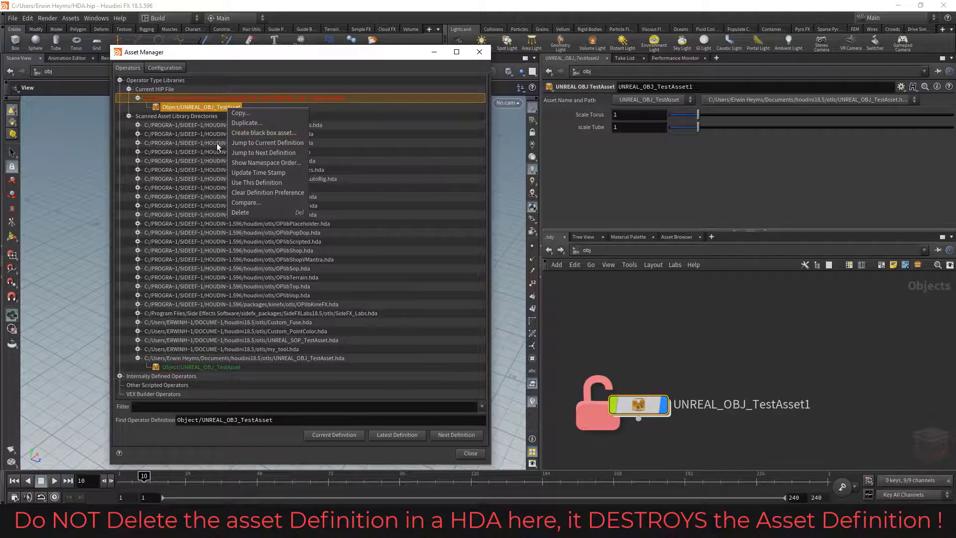
click(257, 214)
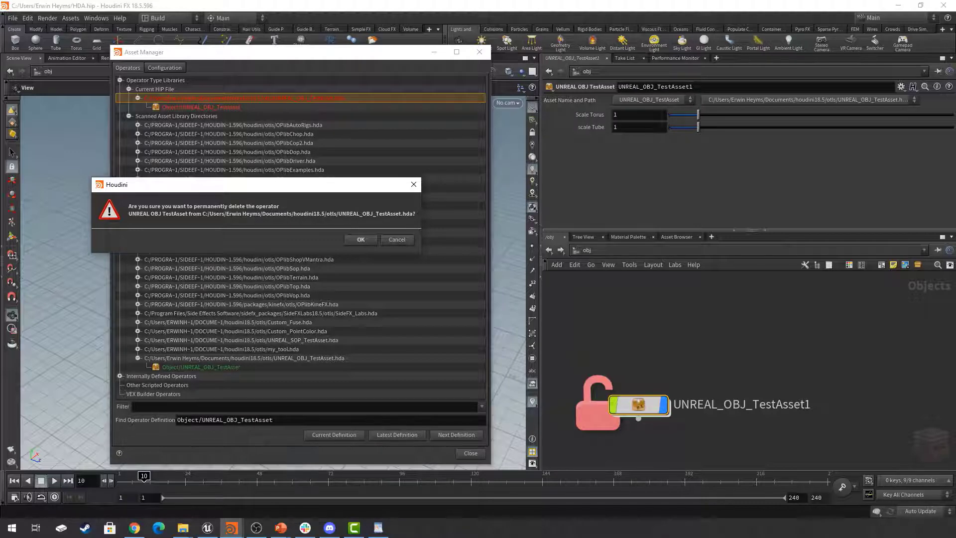
key(alt+Tab)
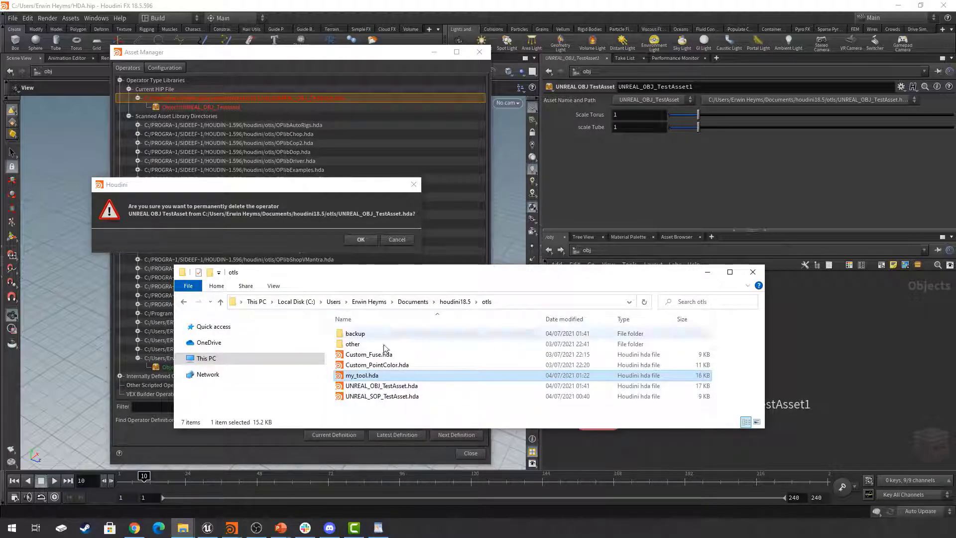
click(389, 387)
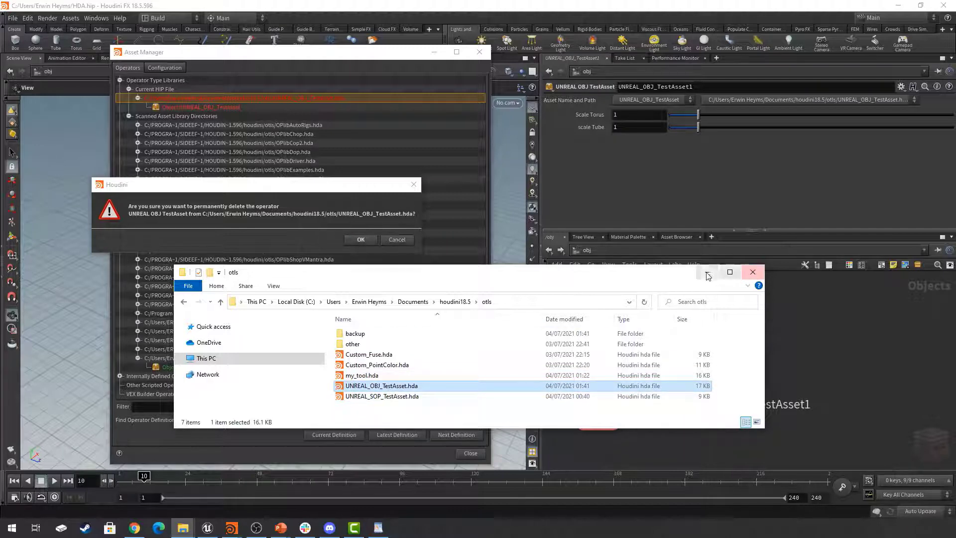
click(753, 272)
click(401, 240)
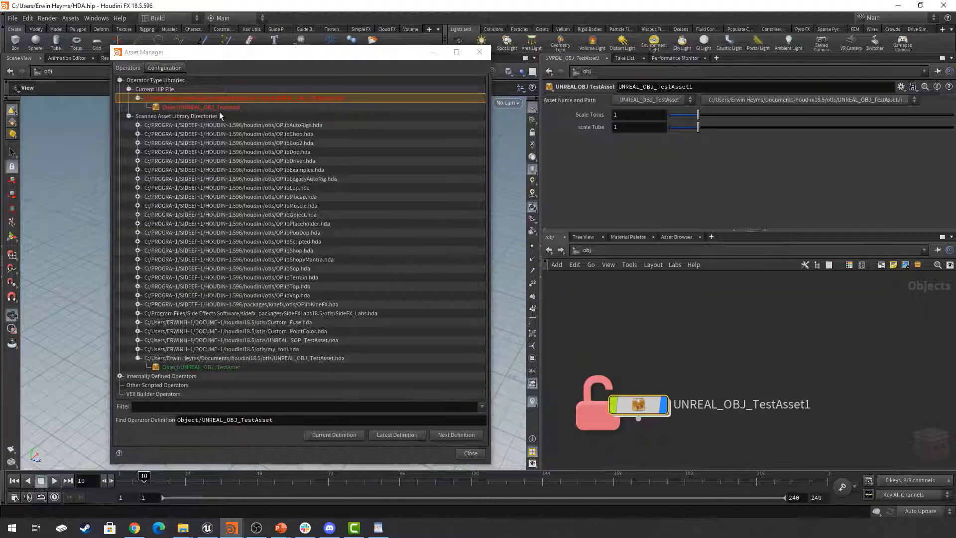
- Uninstall the UNREAL_OBJ_TestAsset.hda library from the Current HIP File section, confirm its removal and close the Asset Manager
right_click(249, 102)
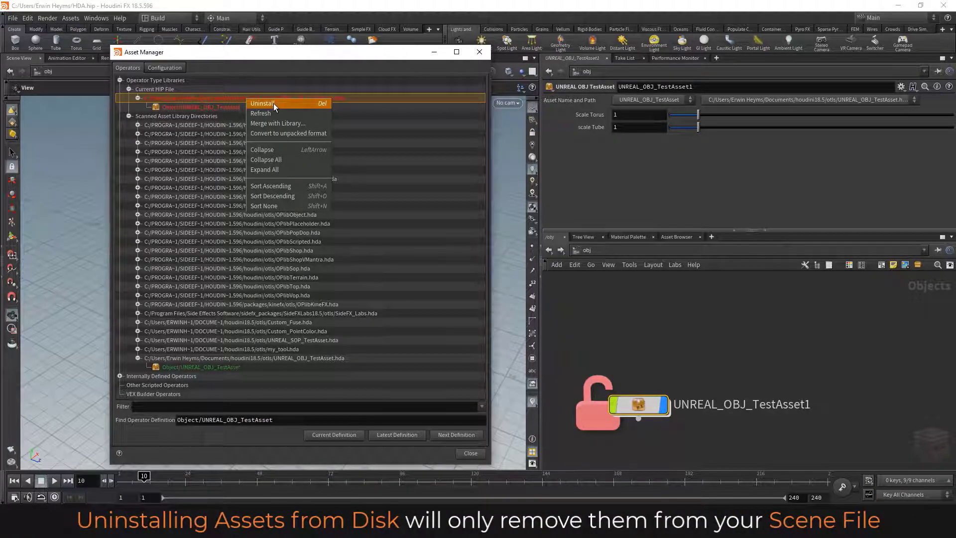
click(273, 104)
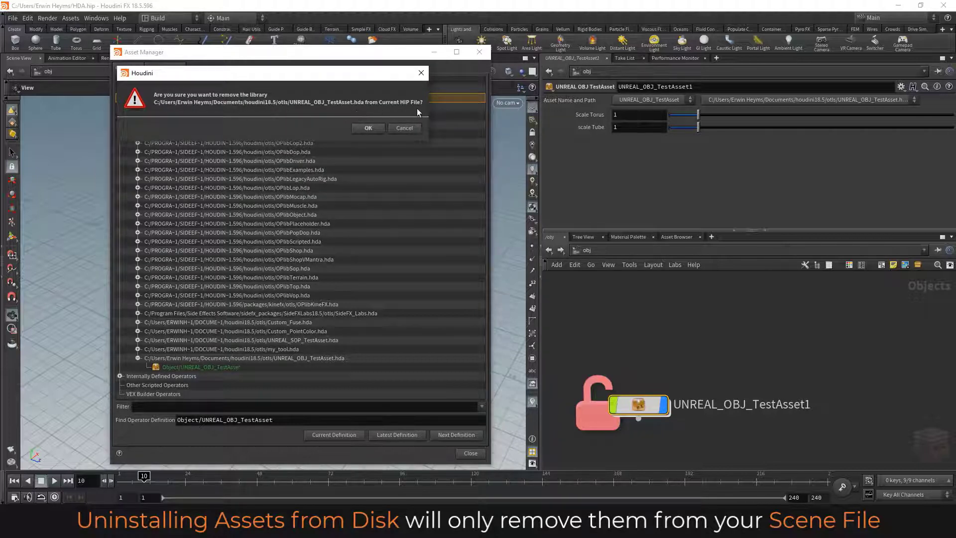
click(369, 128)
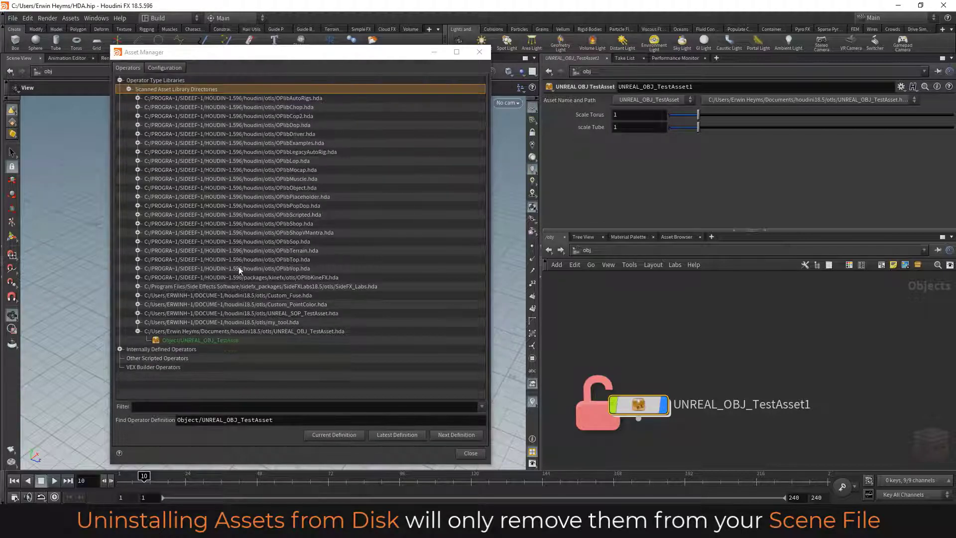
click(239, 340)
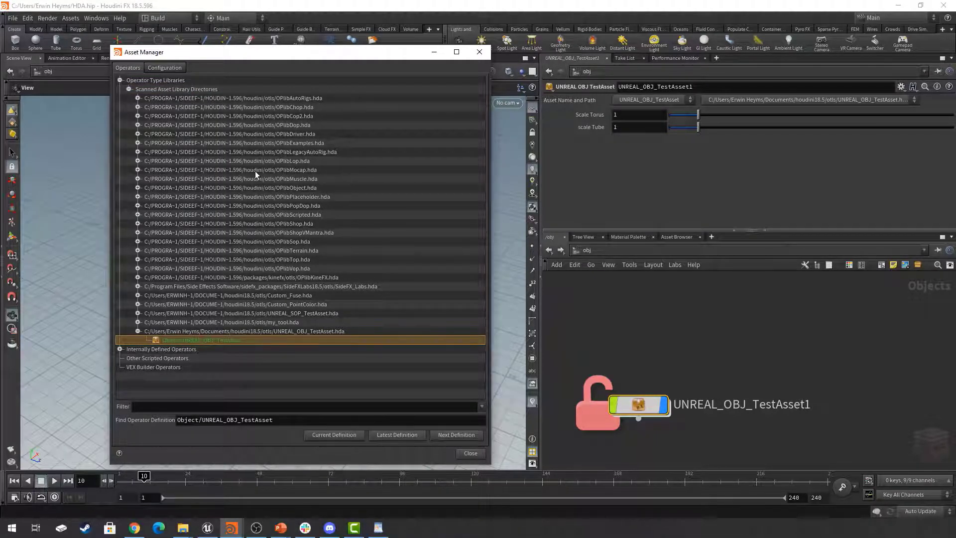
click(479, 52)
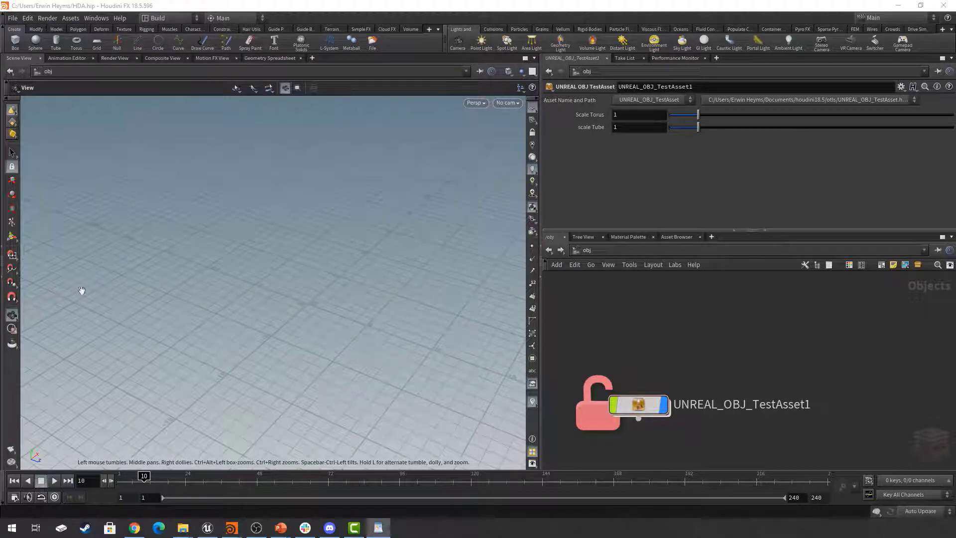
- Open the geo1 network and select its grid1 and my_Tool1 nodes
scroll(649, 306, down, 5)
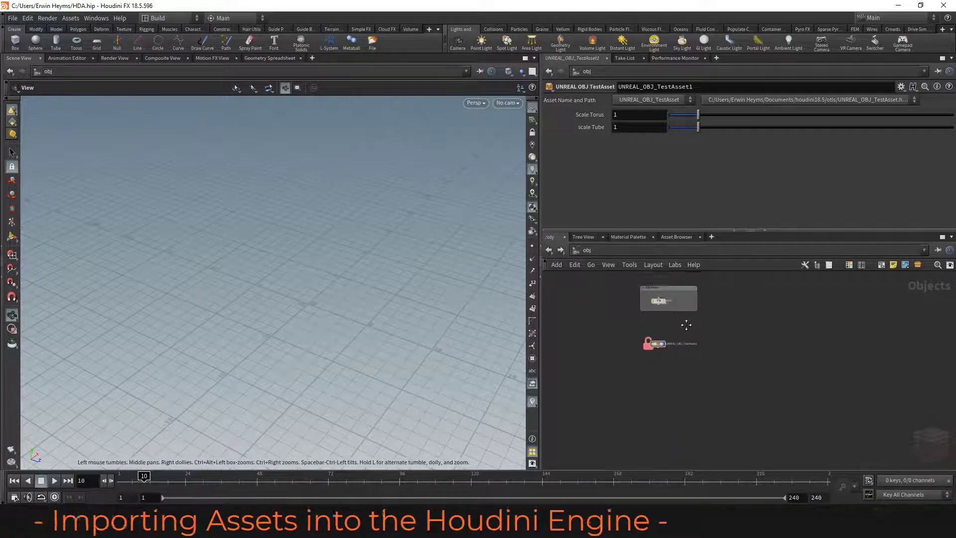
scroll(657, 319, up, 5)
double_click(647, 316)
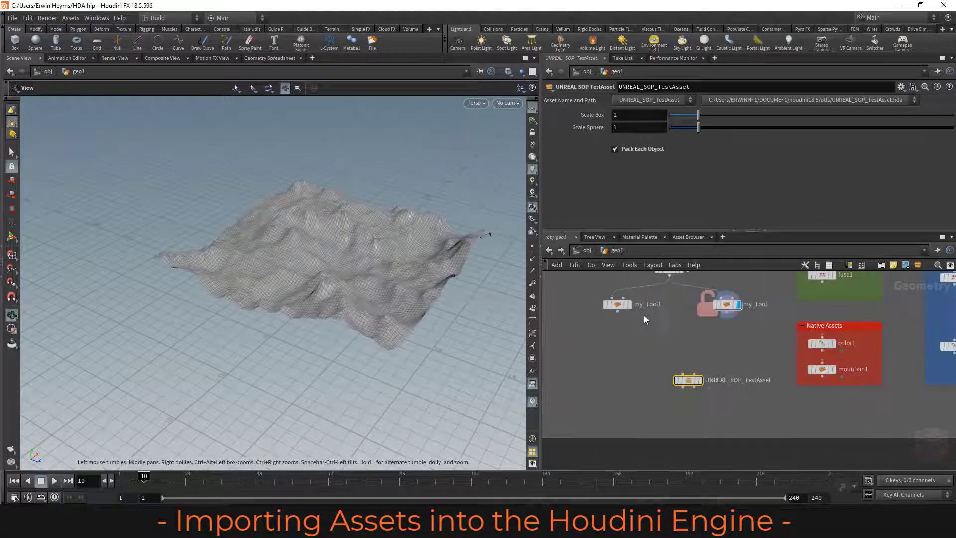
middle_drag(669, 336, 717, 392)
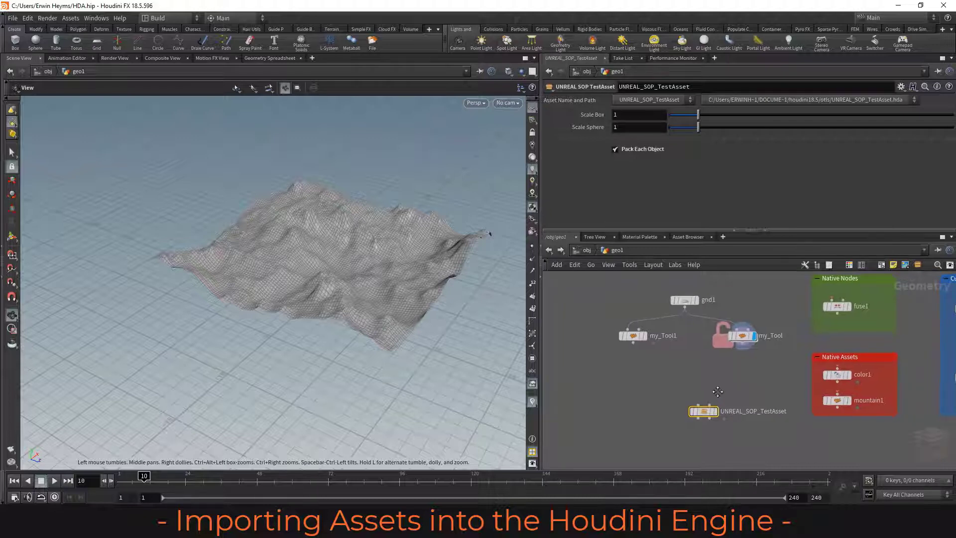
scroll(744, 329, up, 3)
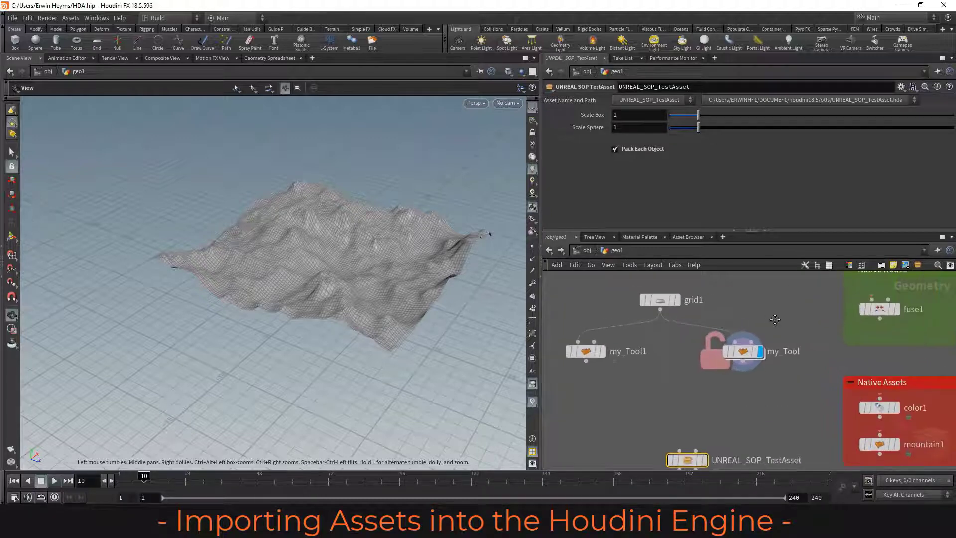
click(746, 352)
drag(722, 280, 582, 355)
scroll(672, 343, down, 3)
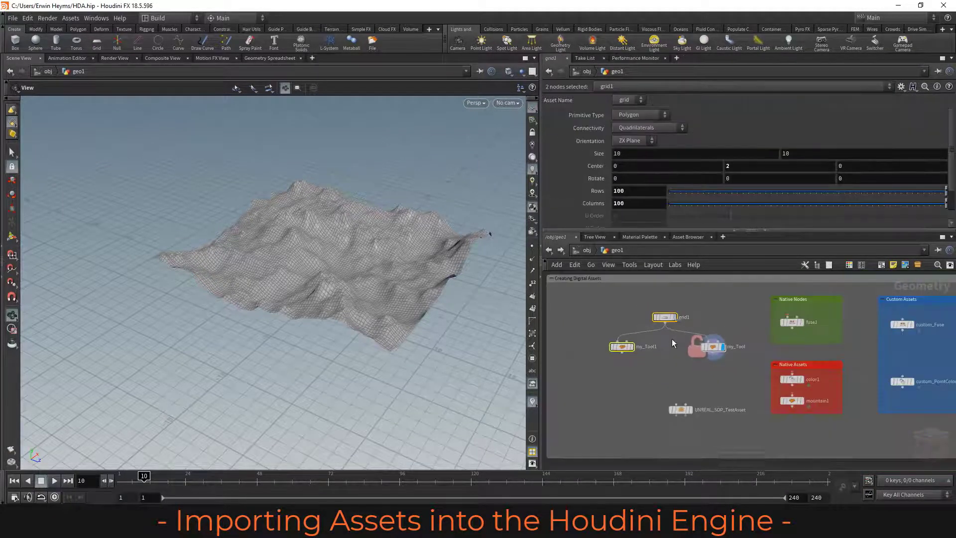
- Reposition the my_Tool node lower beneath grid1 and inspect its terrain in the viewport
drag(665, 317, 614, 309)
drag(750, 337, 692, 380)
drag(715, 345, 656, 347)
scroll(655, 345, up, 3)
middle_drag(678, 302, 757, 330)
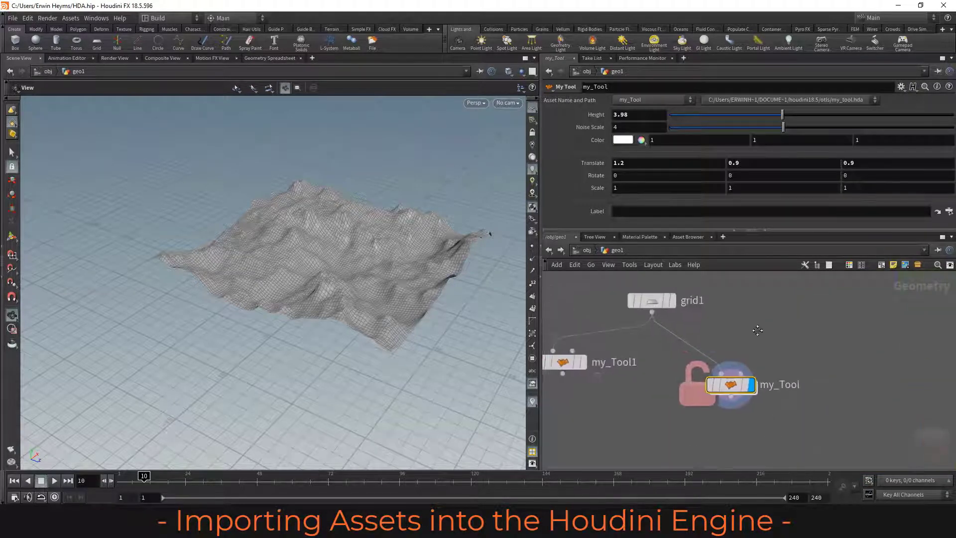
mouse_move(728, 382)
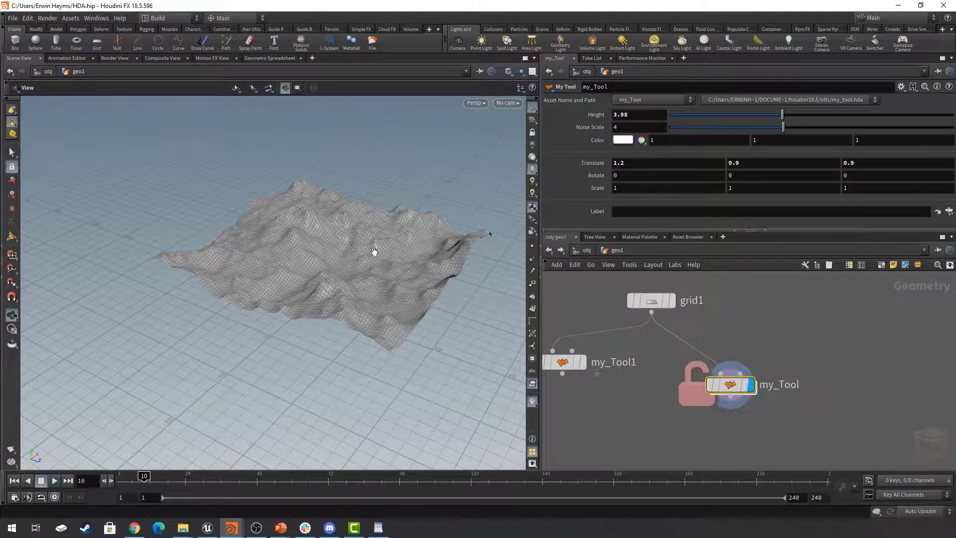
mouse_move(374, 252)
mouse_down()
mouse_move(369, 286)
mouse_move(376, 270)
mouse_move(367, 262)
mouse_move(327, 258)
mouse_move(450, 276)
mouse_move(459, 266)
mouse_move(316, 258)
mouse_move(384, 260)
mouse_up()
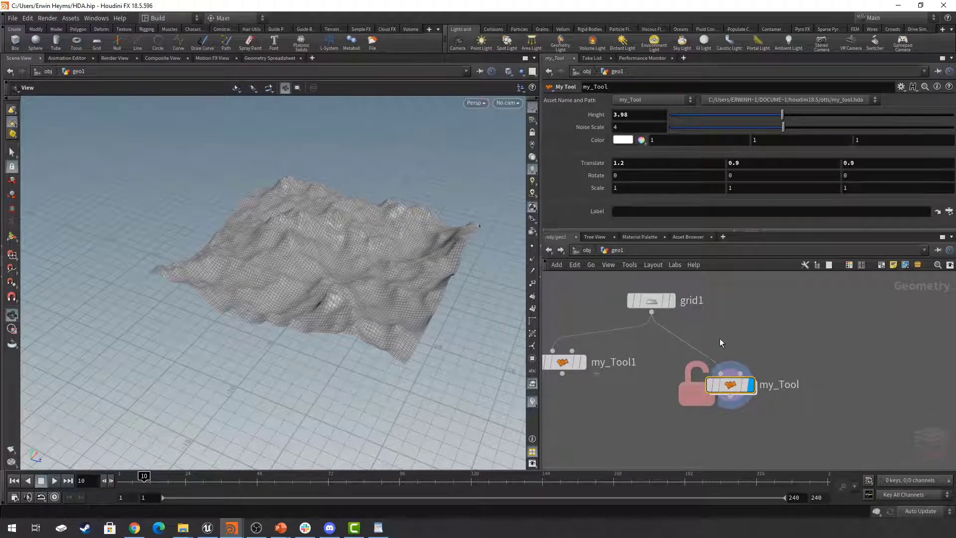
click(748, 310)
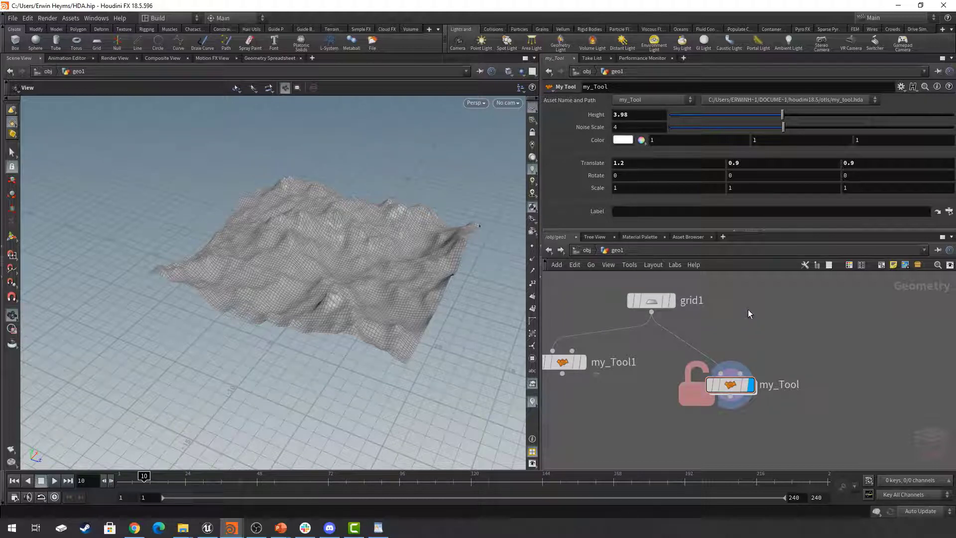
- Copy the grid1 node and paste it inside the my_Tool network, moving Sub-Network Input #1 up to make room
click(668, 306)
key(ctrl+c)
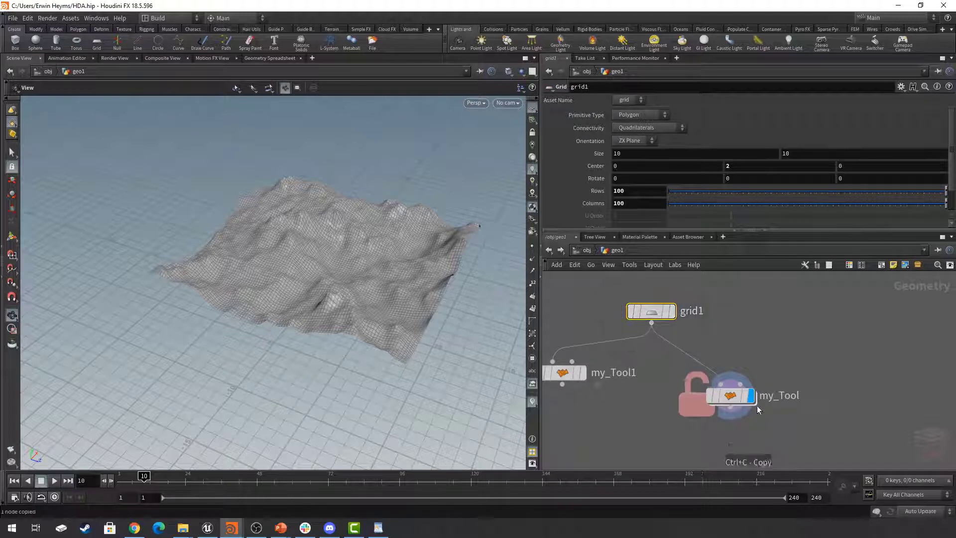
double_click(731, 396)
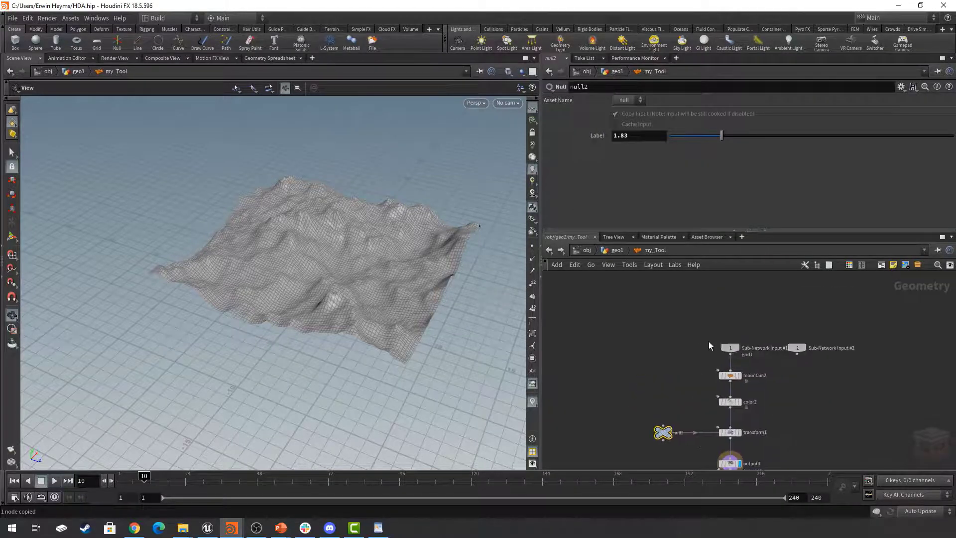
drag(732, 351, 736, 298)
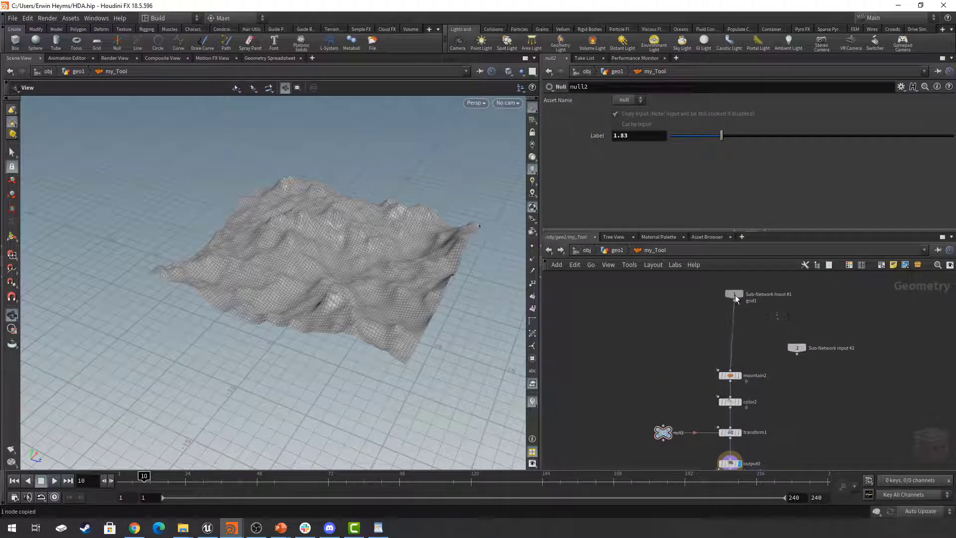
key(ctrl+v)
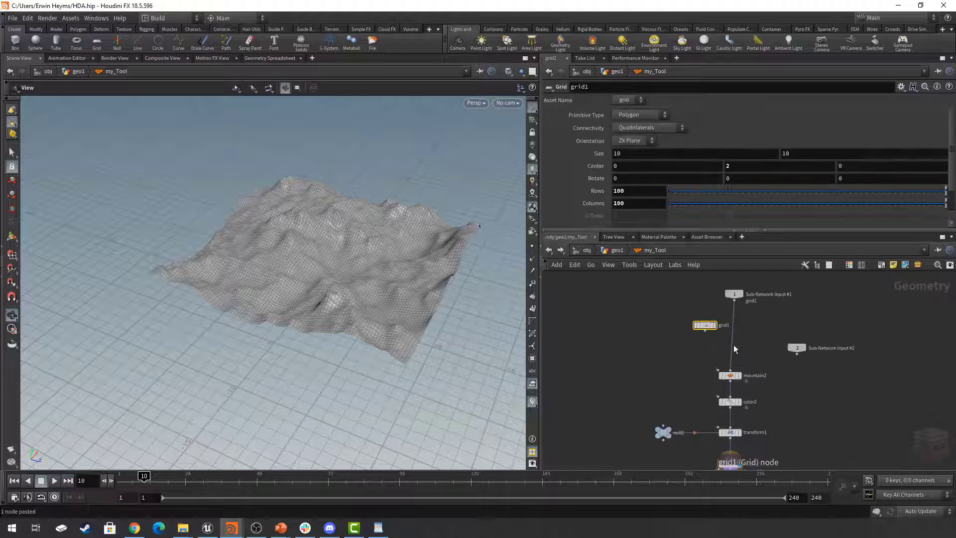
- Wire the pasted grid1 into mountain2 in place of Sub-Network Input #1 and return to the geo1 network
scroll(732, 345, up, 3)
mouse_move(733, 346)
mouse_down()
mouse_move(679, 325)
mouse_move(736, 342)
mouse_up()
scroll(804, 365, down, 3)
middle_drag(820, 391, 800, 342)
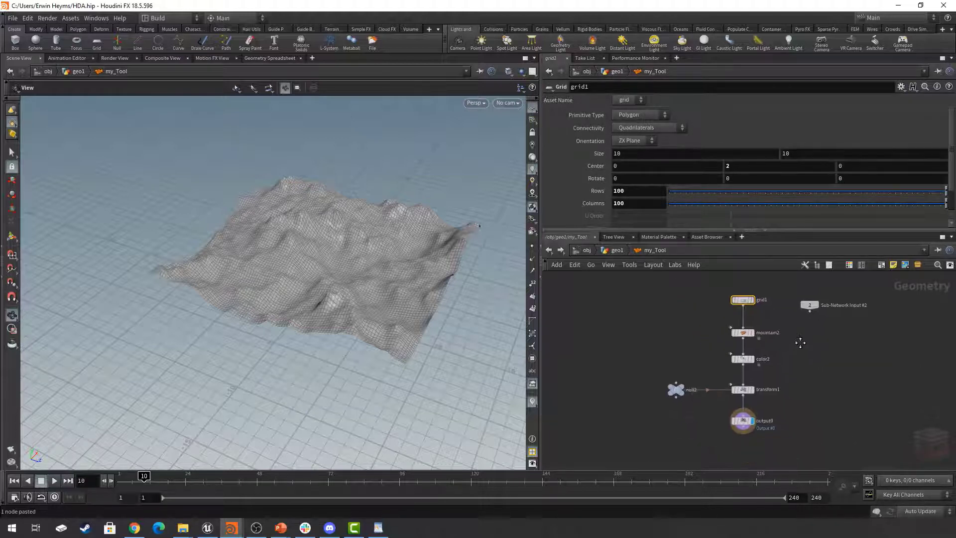
click(617, 251)
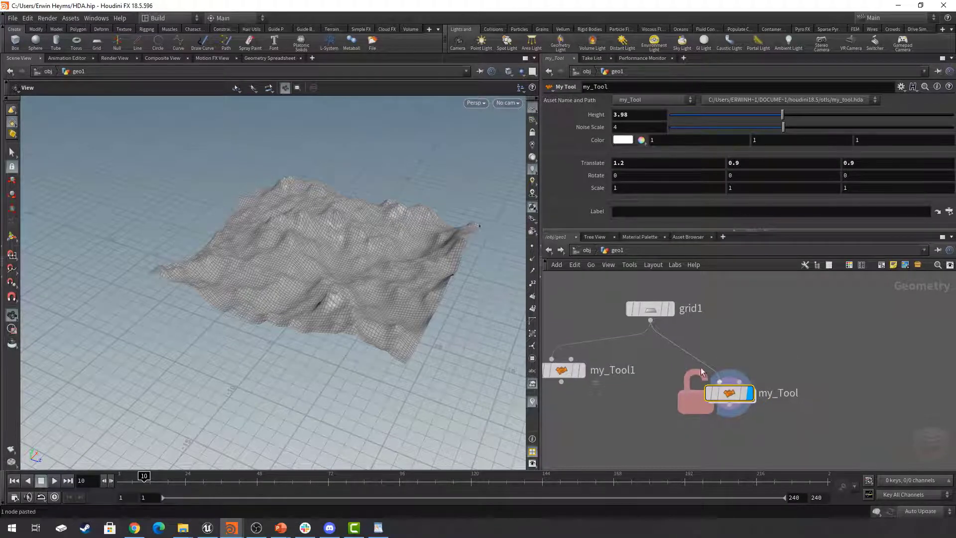
- Cut the connection between grid1 and my_Tool and check the input my_Tool requires
key(y)
drag(707, 345, 675, 364)
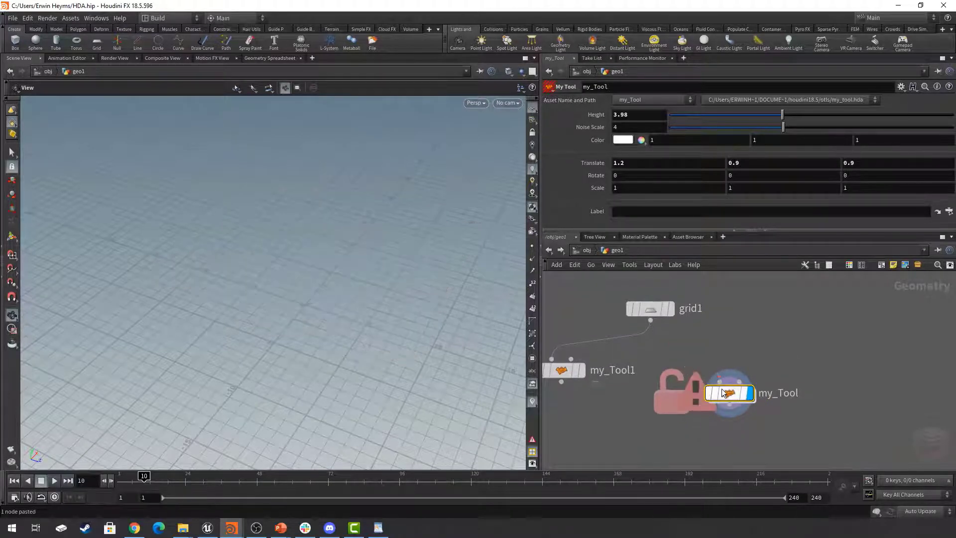
mouse_move(724, 393)
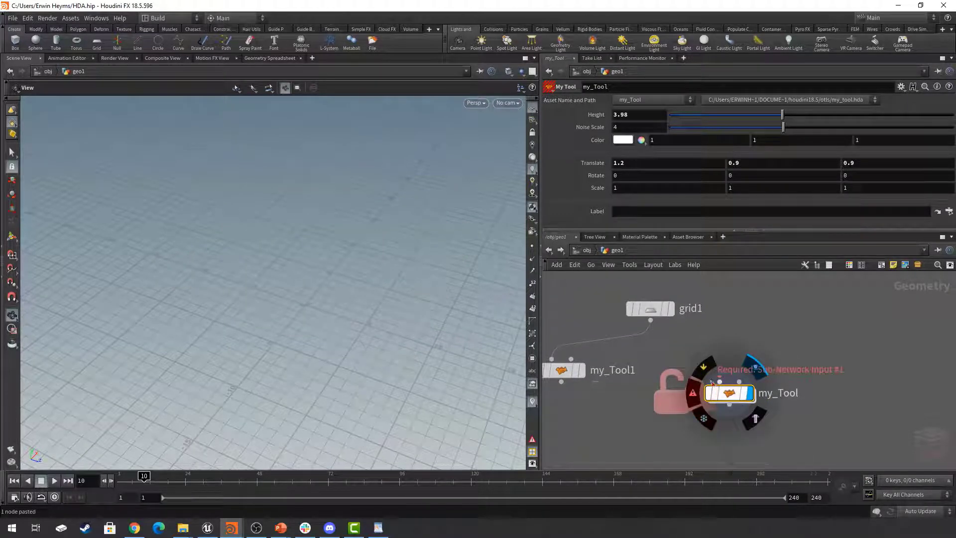
- Set my_Tool's Minimum Inputs to 0 in its operator type properties, apply the change and close the dialog
right_click(729, 396)
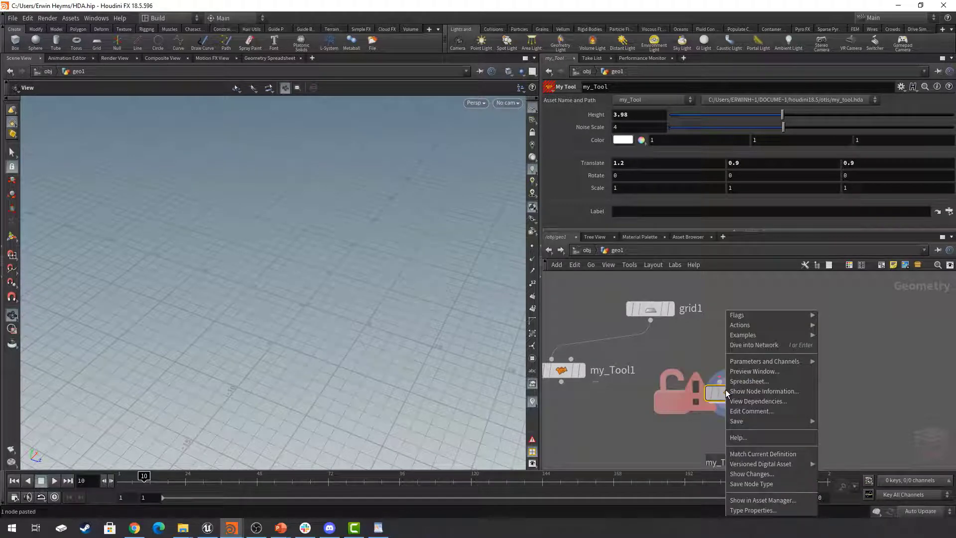
click(753, 510)
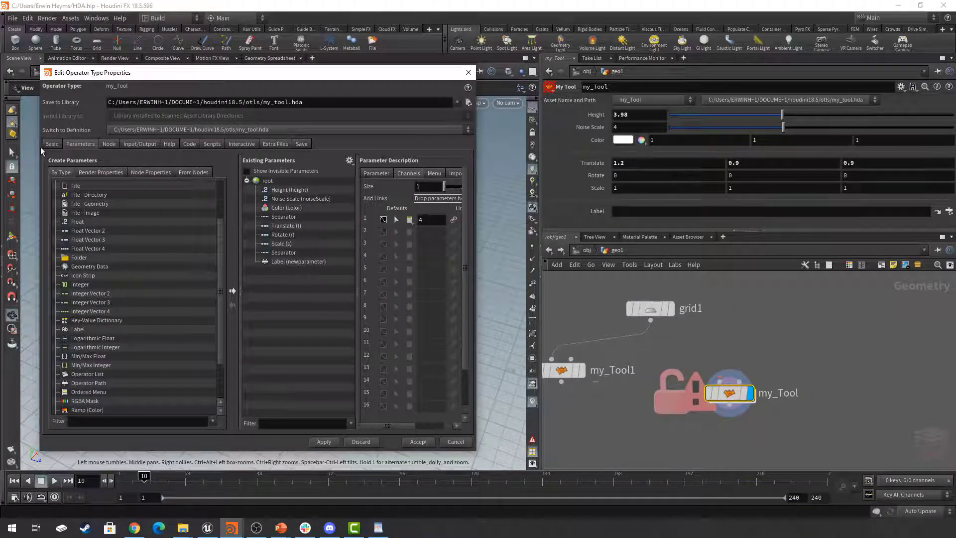
click(50, 145)
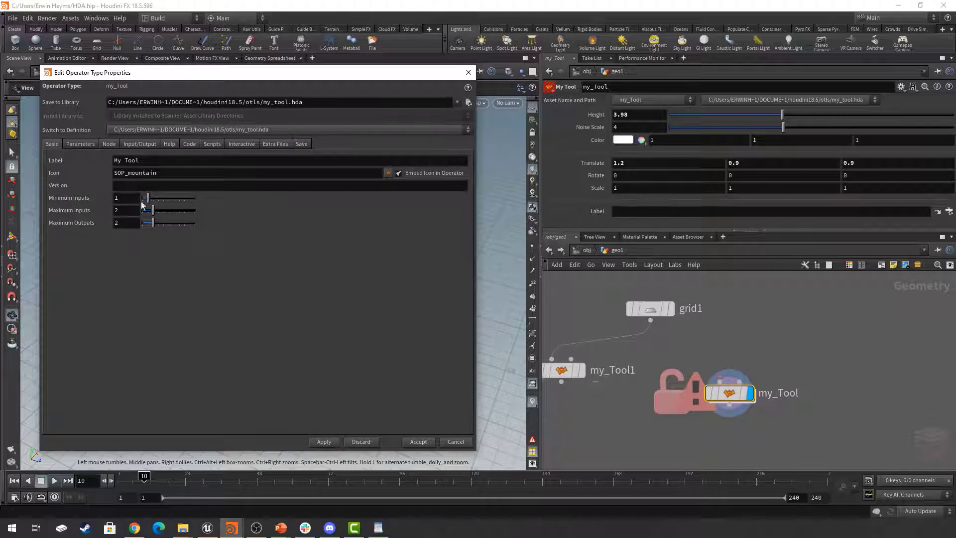
drag(148, 199, 142, 199)
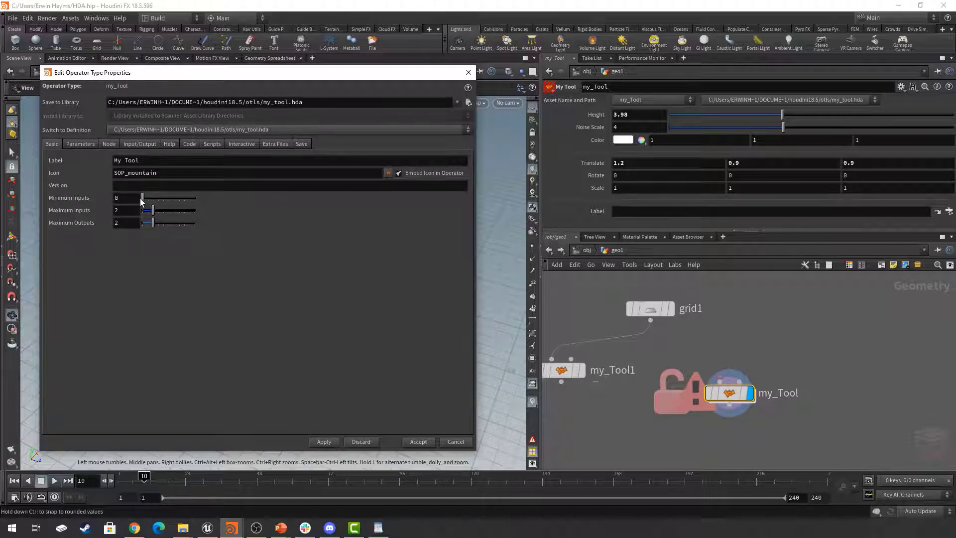
click(325, 442)
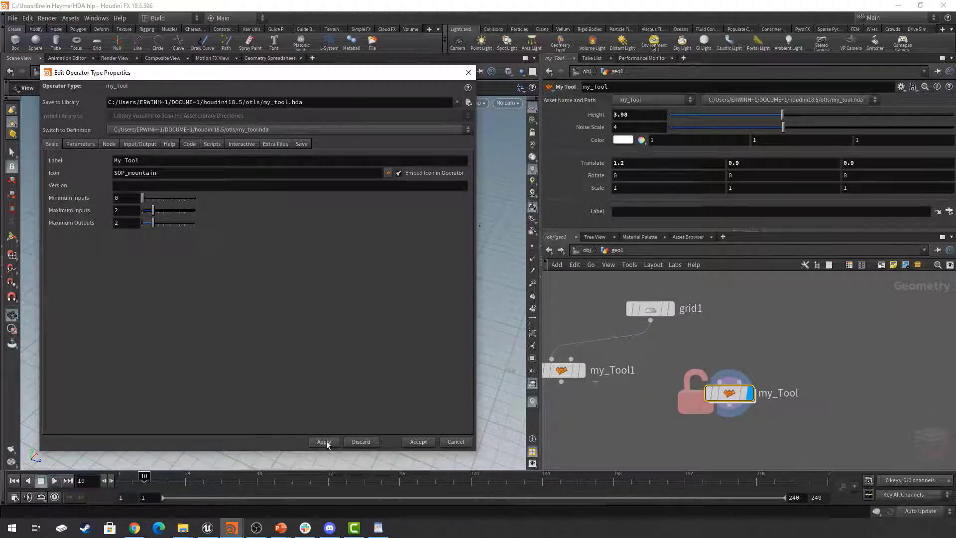
click(468, 73)
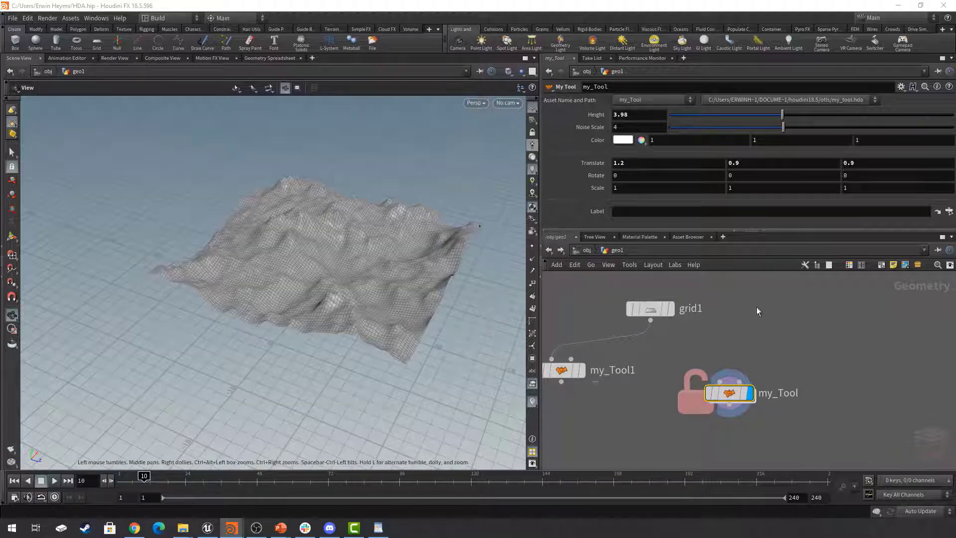
- Inside the my_Tool network, move Sub-Network Input #2 up beside Sub-Network Input #1 and return to the geo1 network
middle_drag(784, 368, 780, 345)
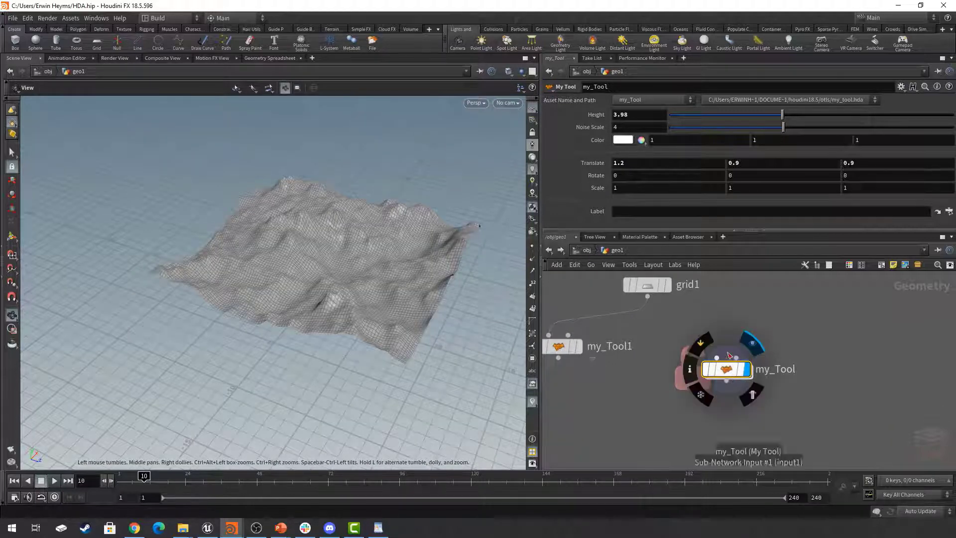
double_click(730, 371)
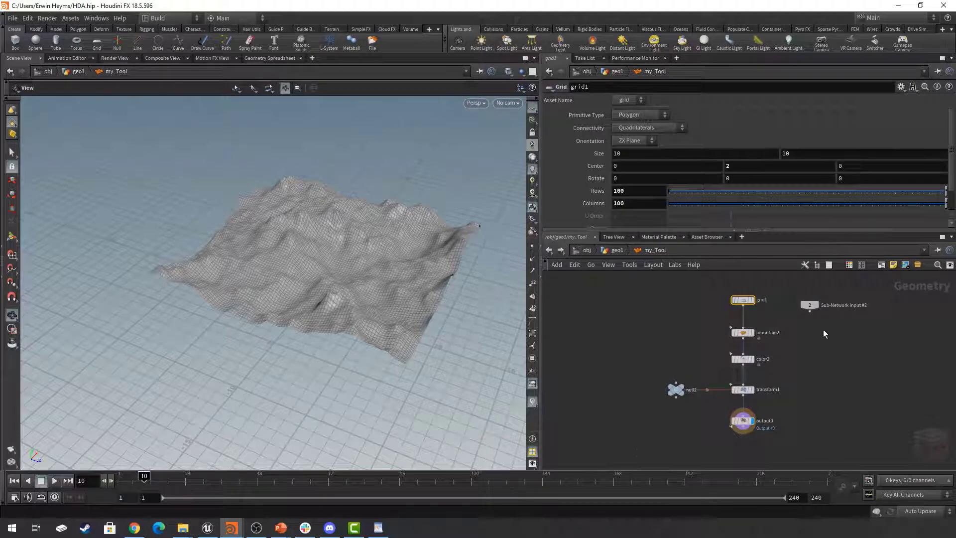
middle_drag(784, 308, 752, 368)
drag(777, 366, 801, 313)
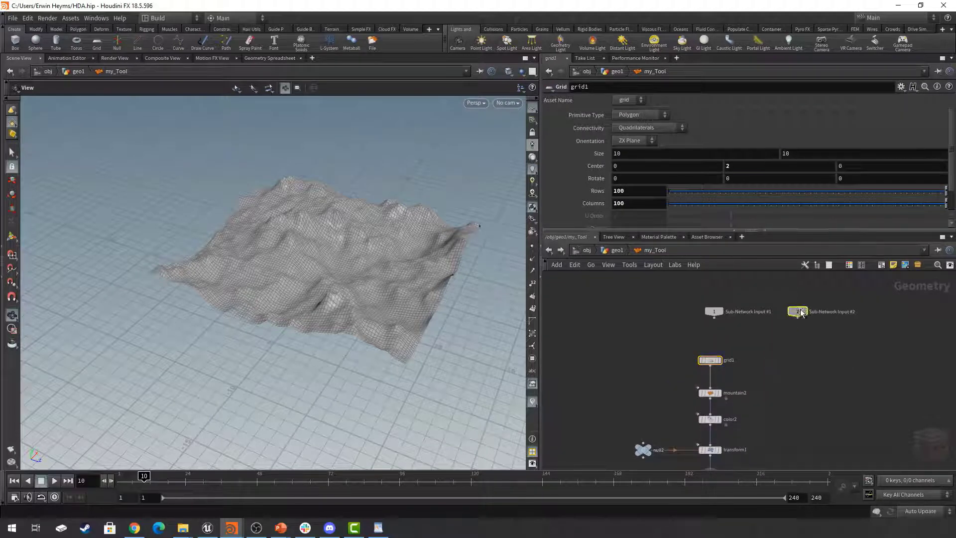
click(638, 275)
click(621, 253)
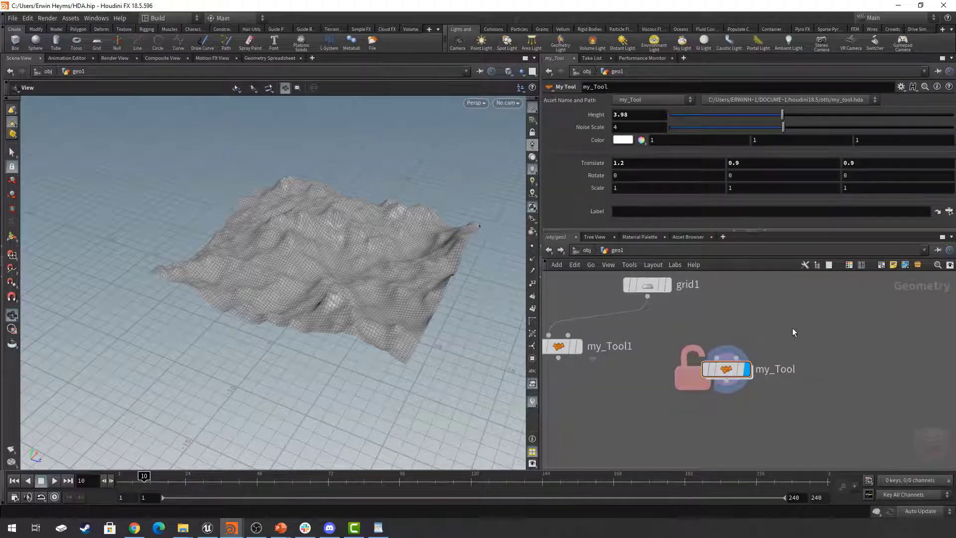
- Save the my_Tool node type to store its edited network in the asset definition
mouse_move(726, 371)
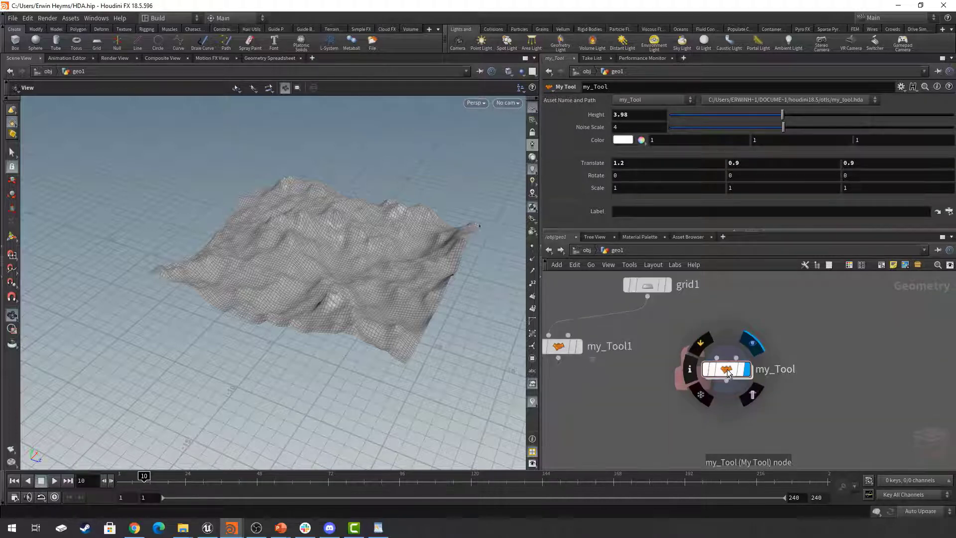
right_click(725, 372)
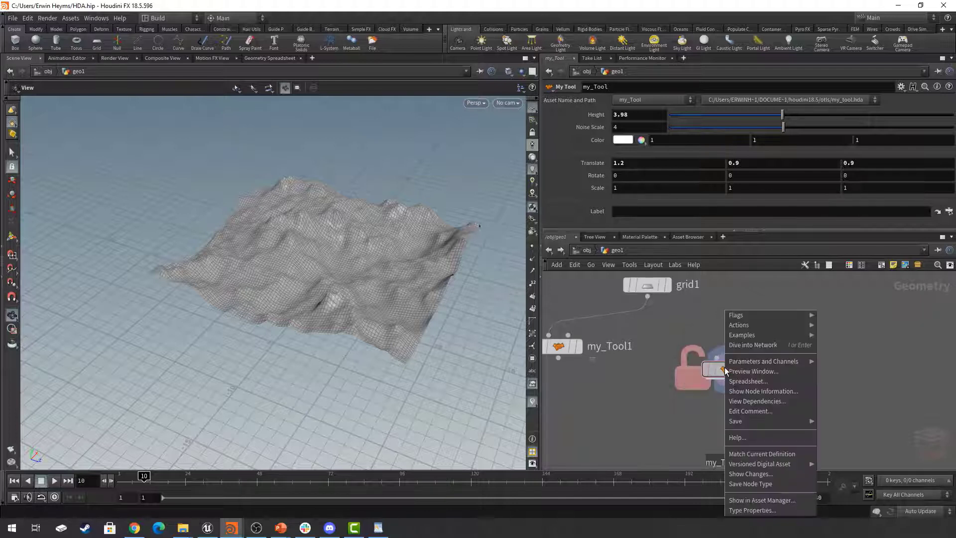
click(760, 485)
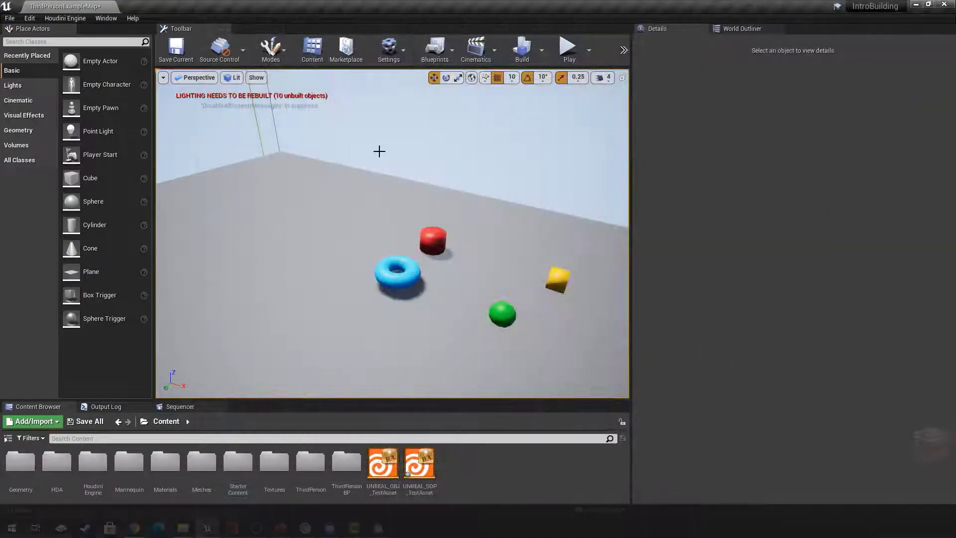
- Switch to the Unreal Editor and create a Houdini Engine session
right_drag(382, 152, 387, 153)
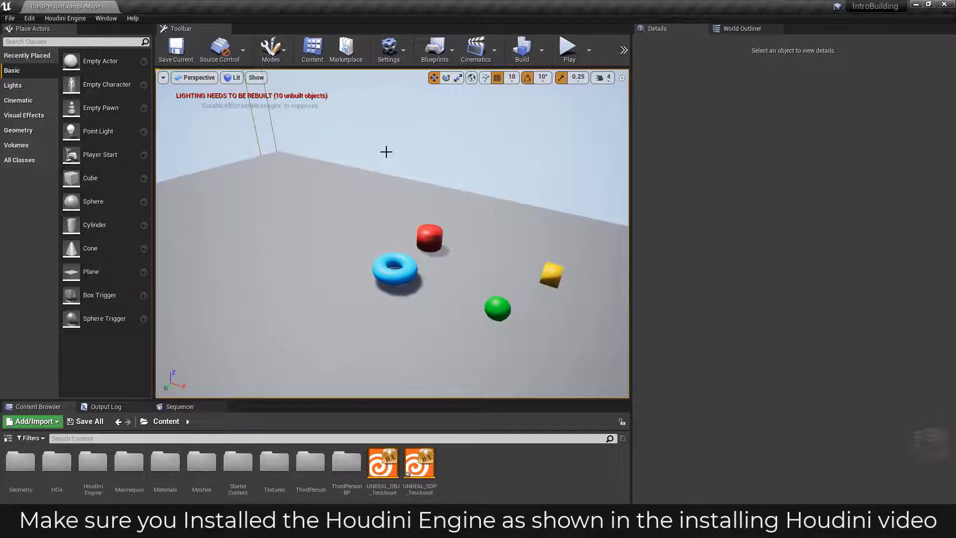
click(71, 17)
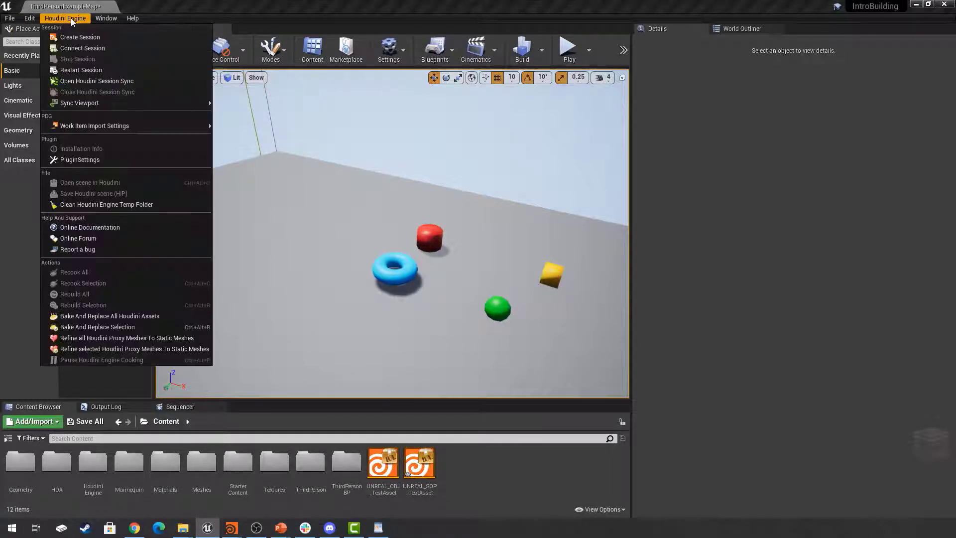
click(105, 38)
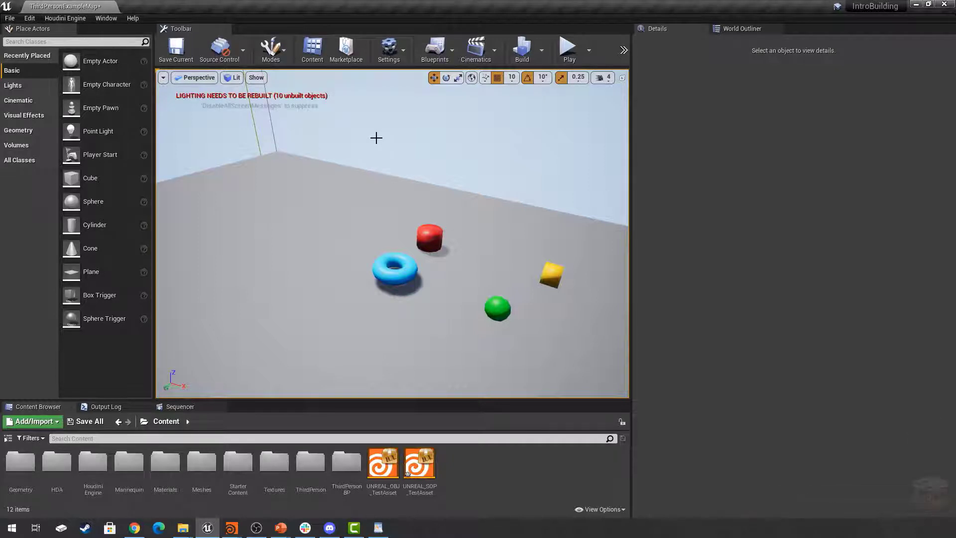
mouse_move(392, 152)
right_down()
mouse_move(598, 150)
mouse_move(398, 140)
mouse_move(390, 151)
right_up()
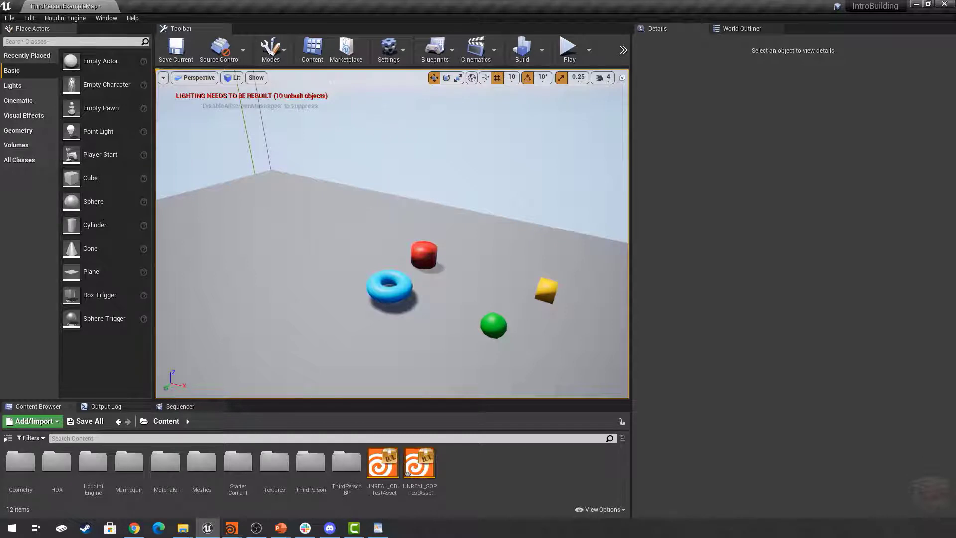
- Import my_tool.hda from the houdini18.5 otls folder into the project's Content folder and minimize the file window
key(alt+Tab)
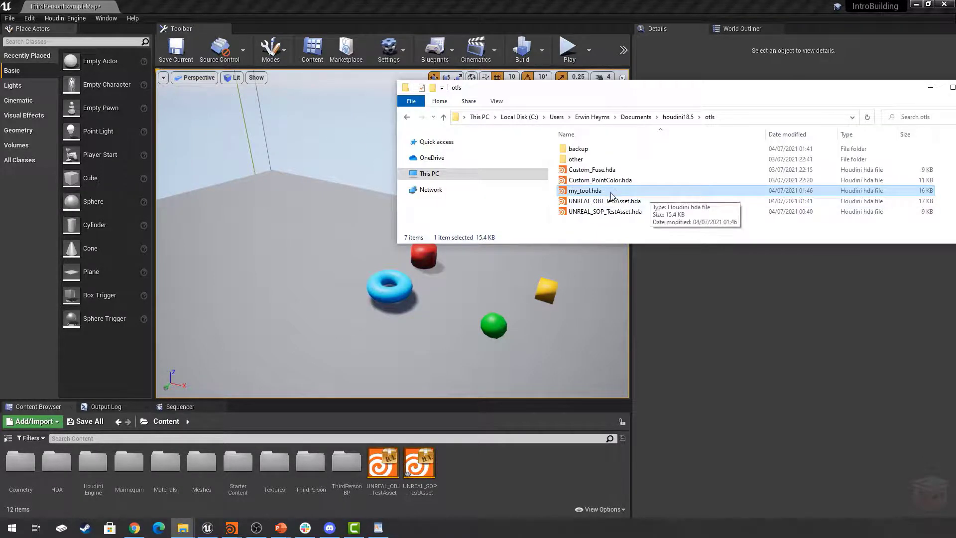
drag(611, 196, 460, 465)
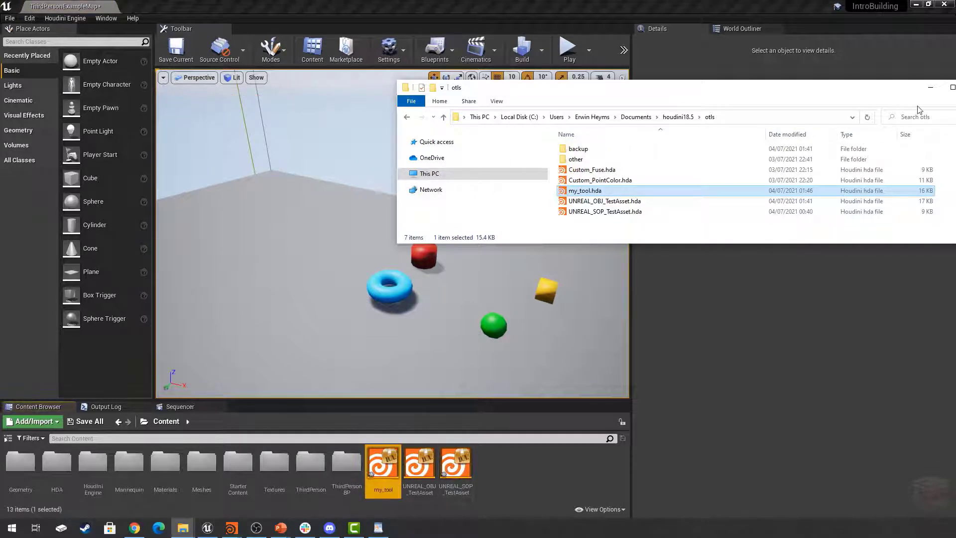
click(929, 89)
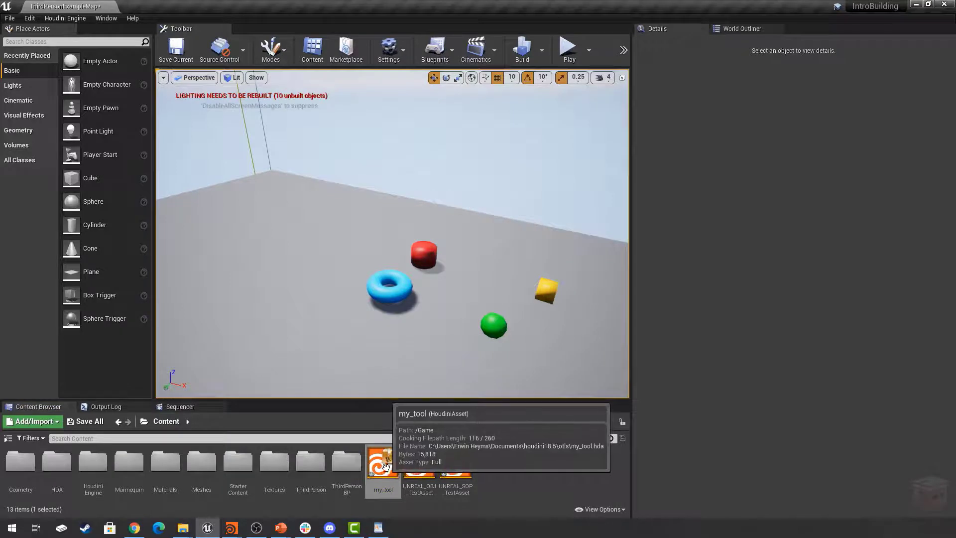
- Place the my_tool asset in the level beside the blue torus, inspect its terrain mesh and leave it selected
drag(383, 465, 287, 237)
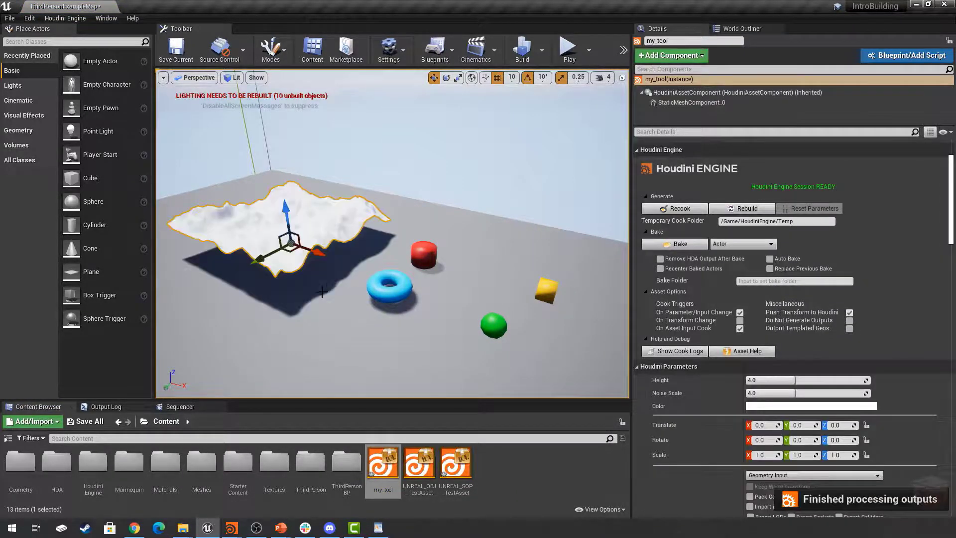
mouse_move(340, 286)
right_down()
mouse_move(304, 276)
mouse_move(339, 282)
right_up()
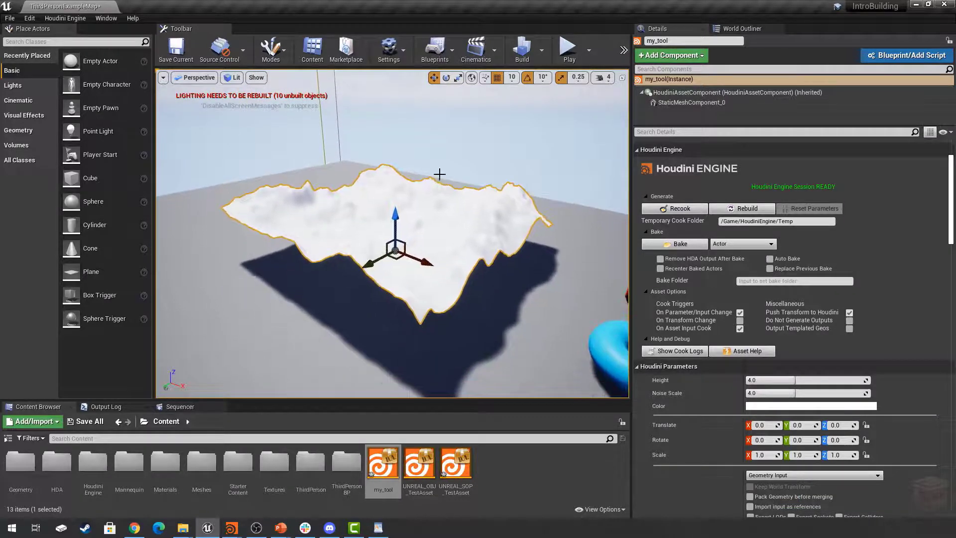
click(494, 132)
right_drag(447, 241, 459, 255)
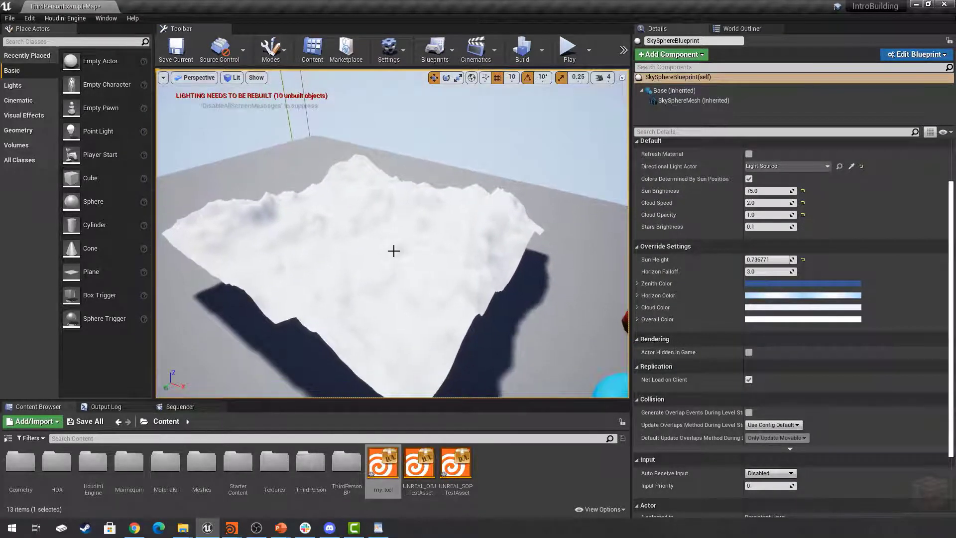
mouse_move(423, 265)
right_down()
mouse_move(428, 226)
mouse_move(420, 256)
right_up()
click(428, 226)
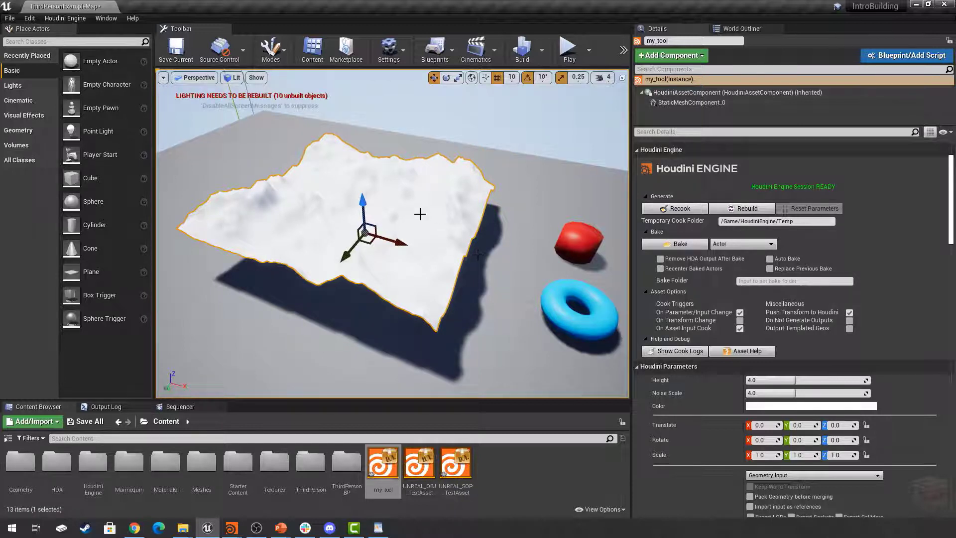
- Set my_tool's Height parameter to about 5.51
mouse_move(435, 223)
right_down()
mouse_move(410, 211)
mouse_move(421, 217)
right_up()
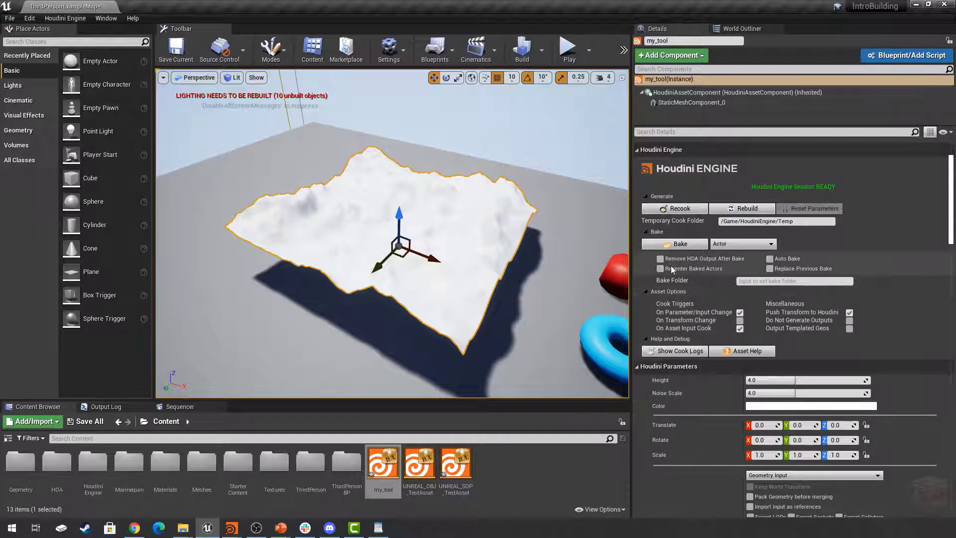
scroll(670, 265, down, 3)
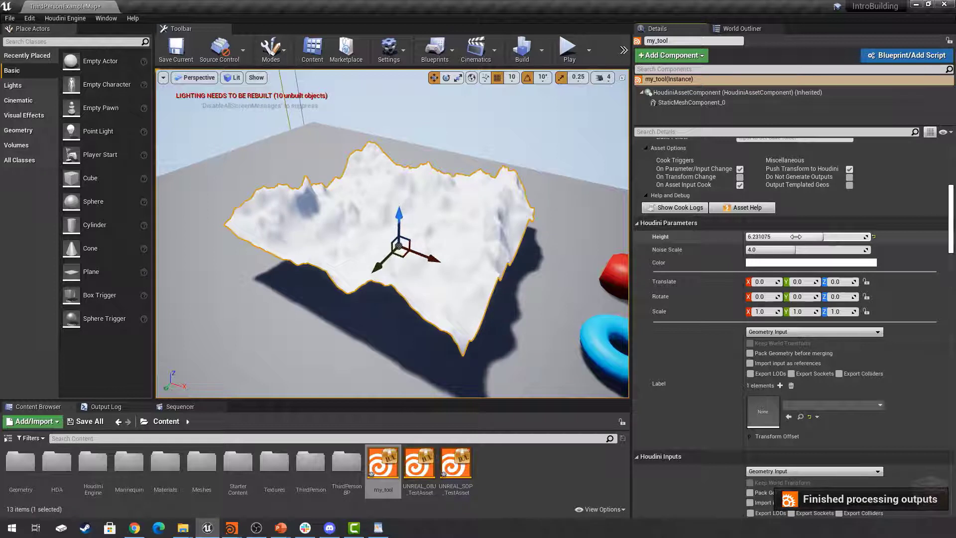
mouse_move(796, 236)
mouse_down()
mouse_move(782, 236)
mouse_move(814, 237)
mouse_up()
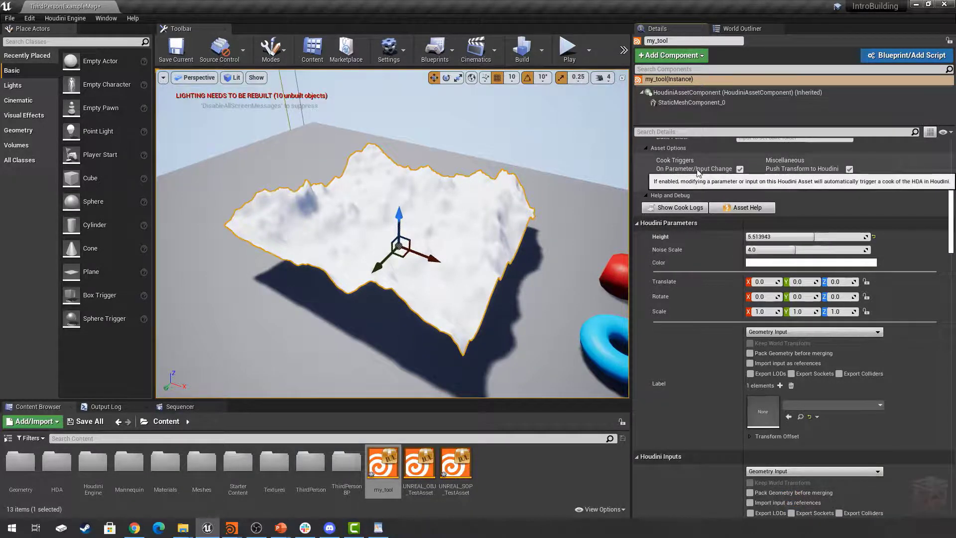
- Disable the On Parameter/Input Change cook trigger for my_tool
scroll(718, 175, up, 1)
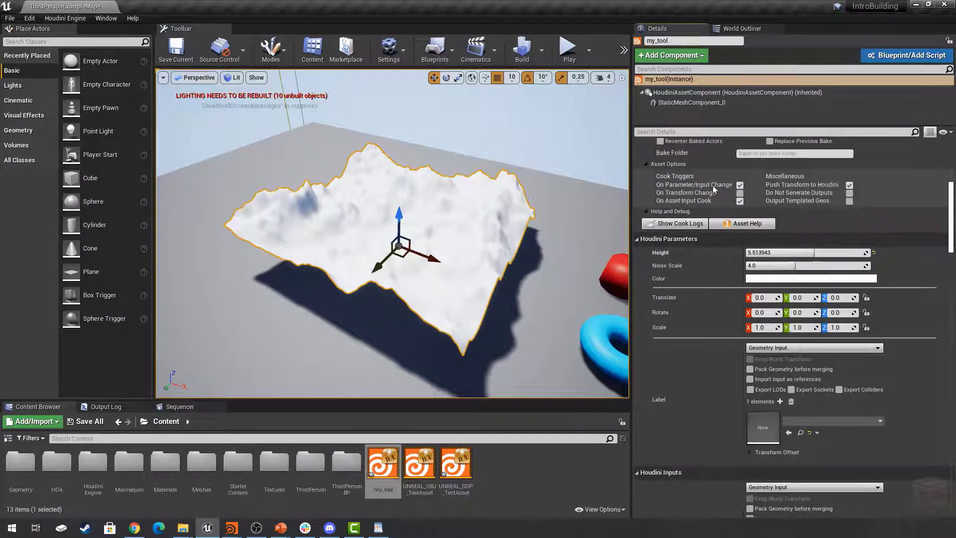
click(740, 184)
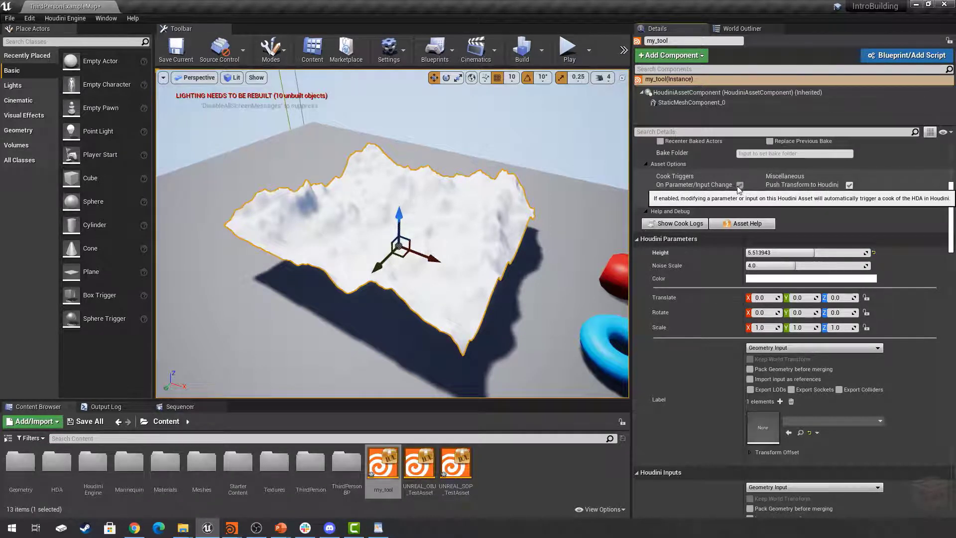
scroll(695, 201, up, 2)
scroll(695, 201, up, 2)
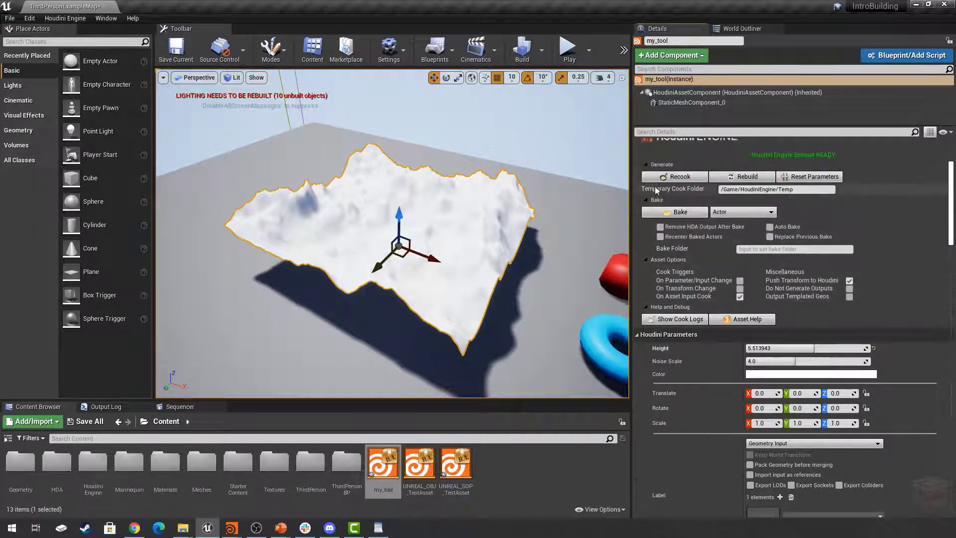
- Set my_tool's Height to about 6.99 and Noise Scale to about 4.84, and recook the asset
mouse_move(808, 347)
mouse_down()
mouse_move(826, 348)
mouse_move(806, 362)
mouse_up()
click(679, 177)
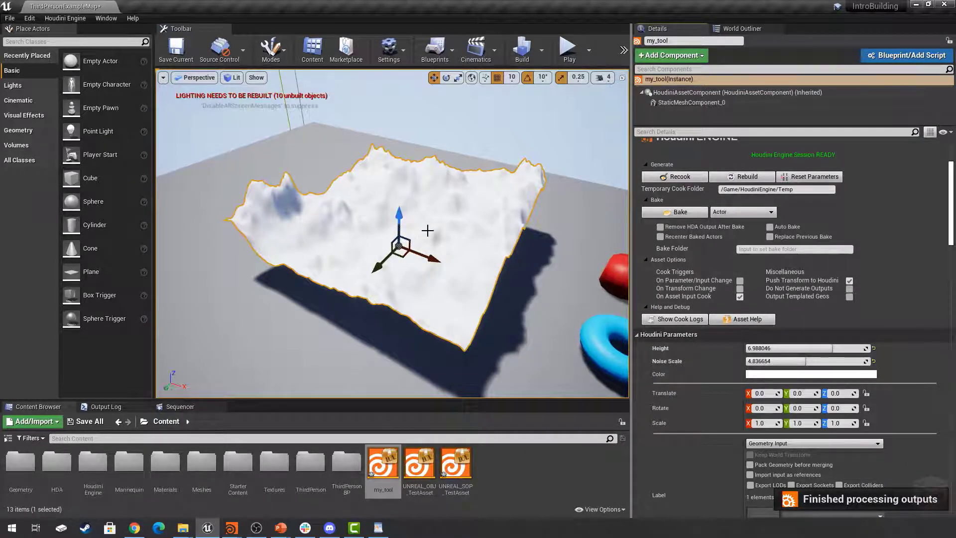
right_drag(456, 232, 461, 242)
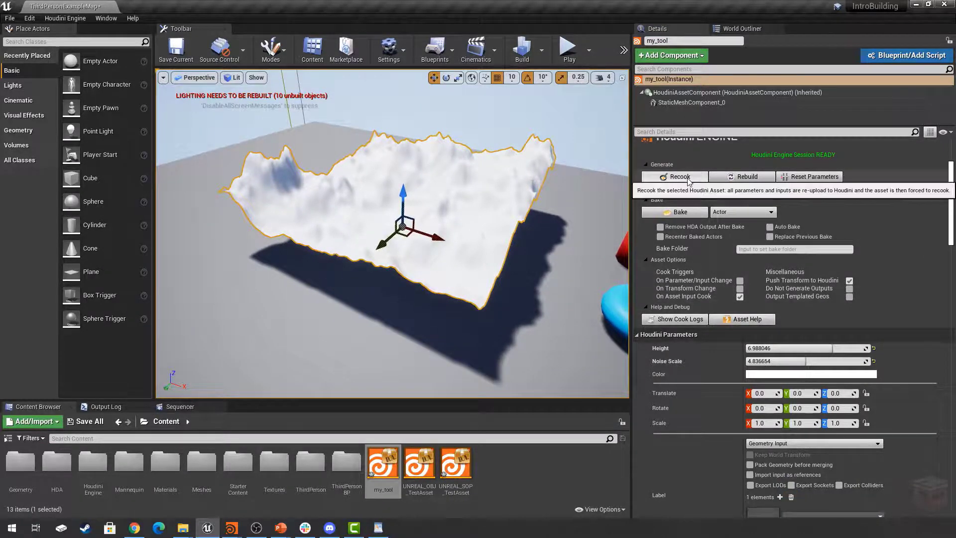
- Re-enable the On Parameter/Input Change cook trigger and try a Translate X of 101 before resetting it to 0
click(740, 280)
scroll(710, 359, down, 1)
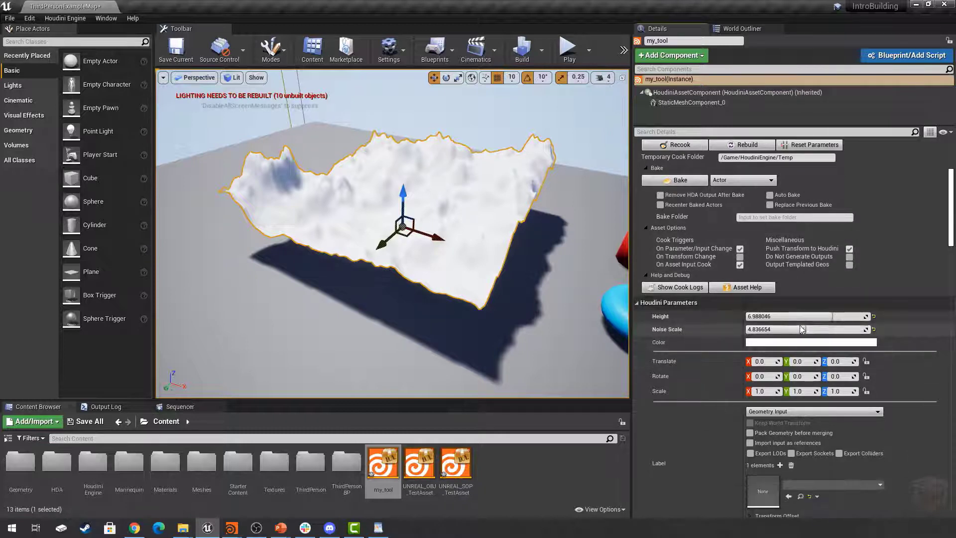
click(762, 362)
text(100)
key(Return)
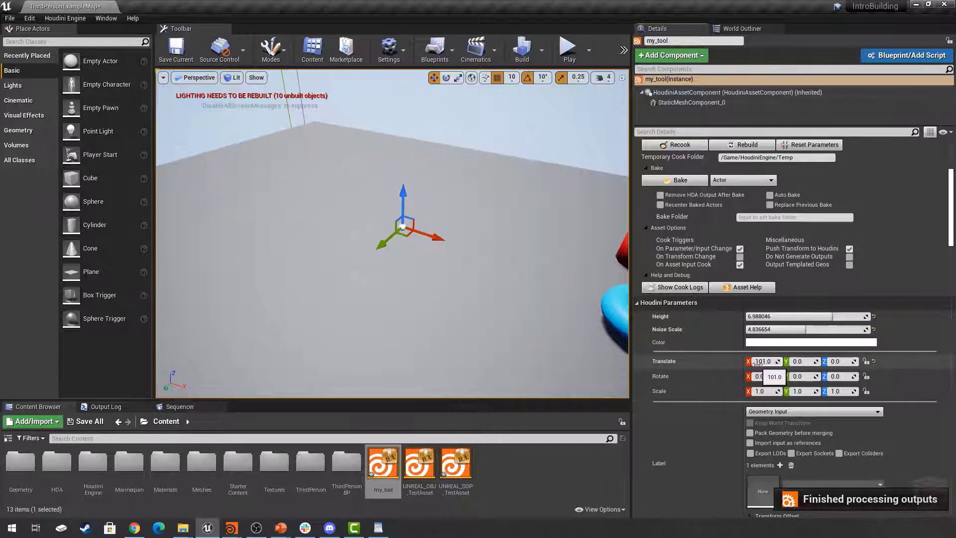
drag(761, 361, 757, 362)
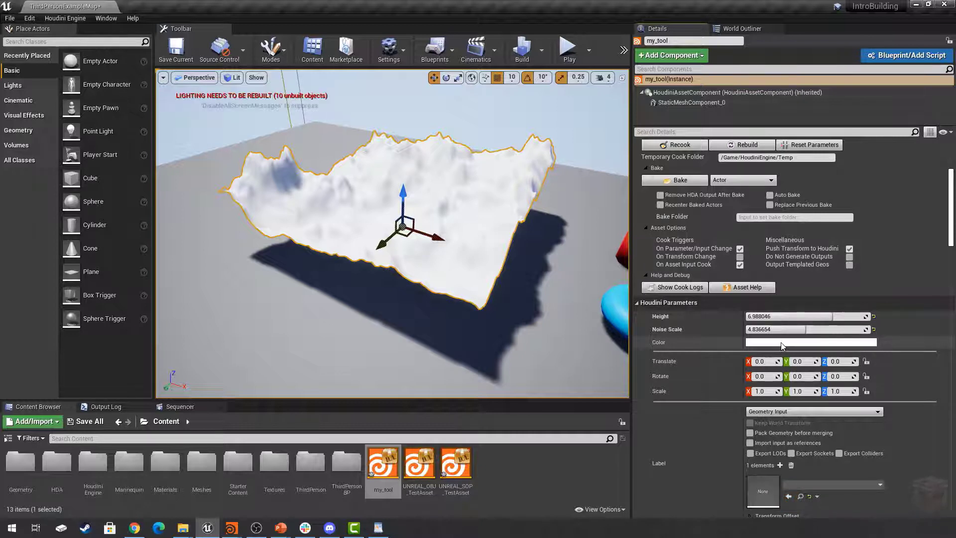
right_drag(438, 262, 438, 241)
key(s)
key(w)
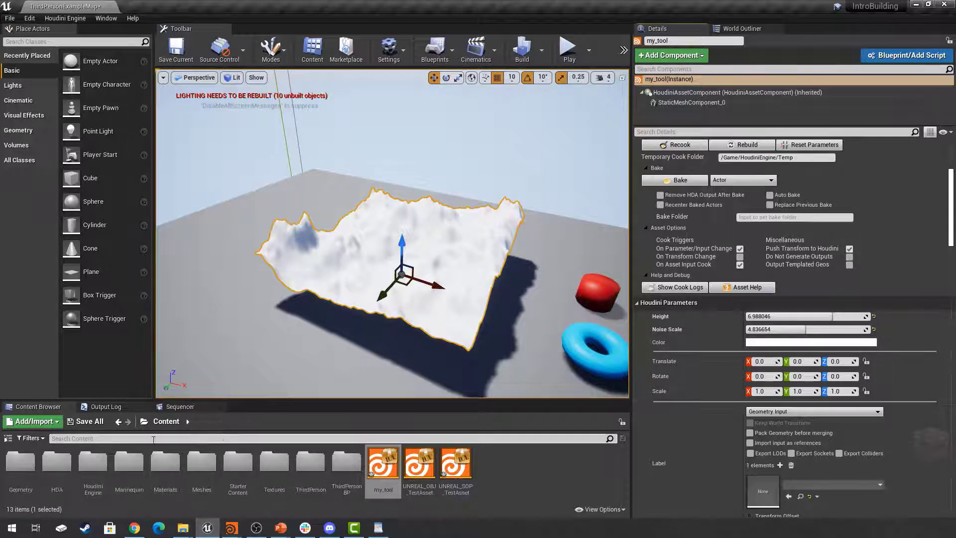
- Switch to Houdini and open the parameter settings in the type properties of the my_Tool node
click(231, 528)
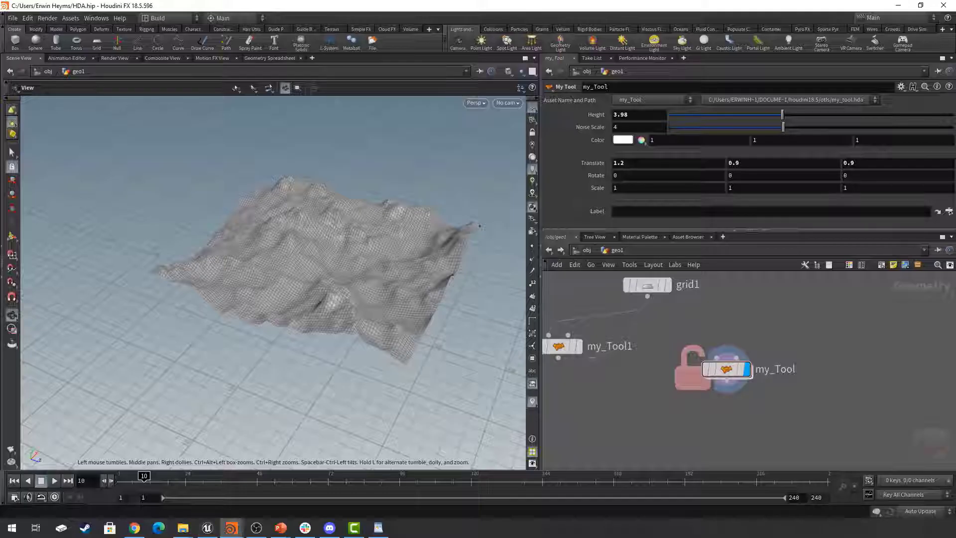
drag(722, 373, 720, 352)
scroll(734, 393, down, 1)
middle_drag(745, 394, 765, 398)
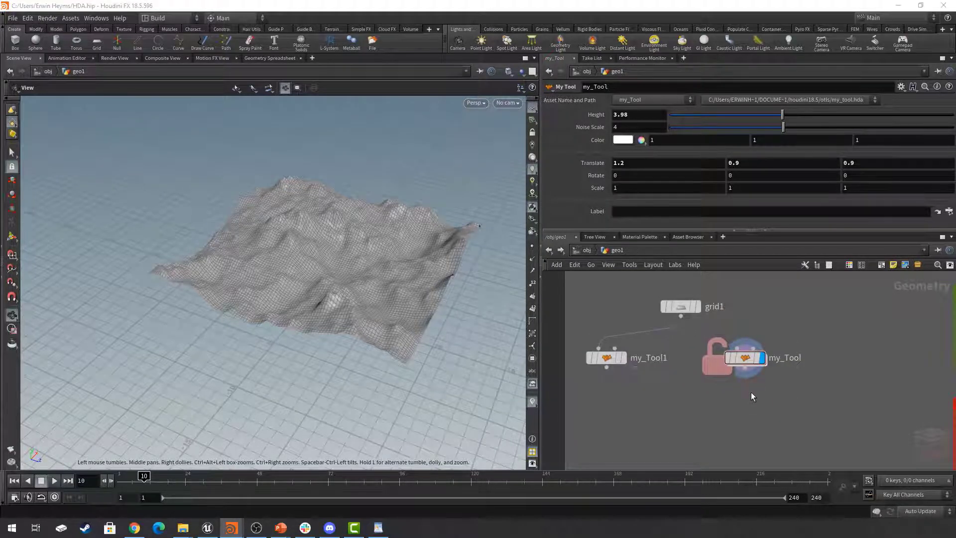
right_click(743, 368)
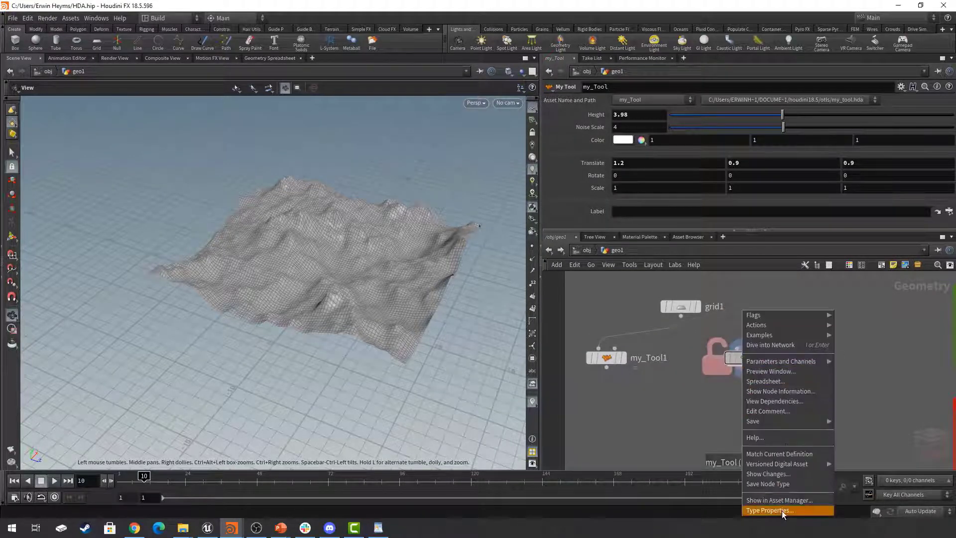
click(762, 513)
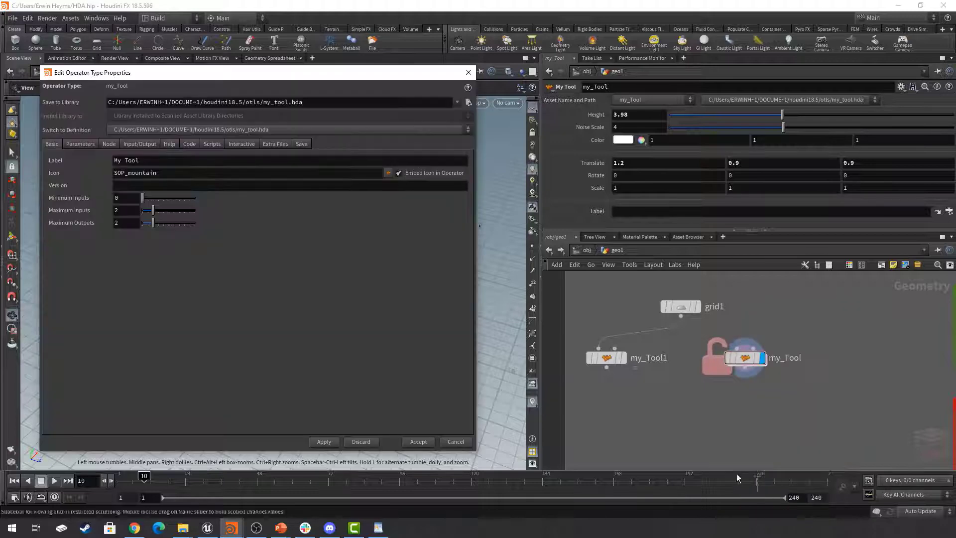
click(79, 144)
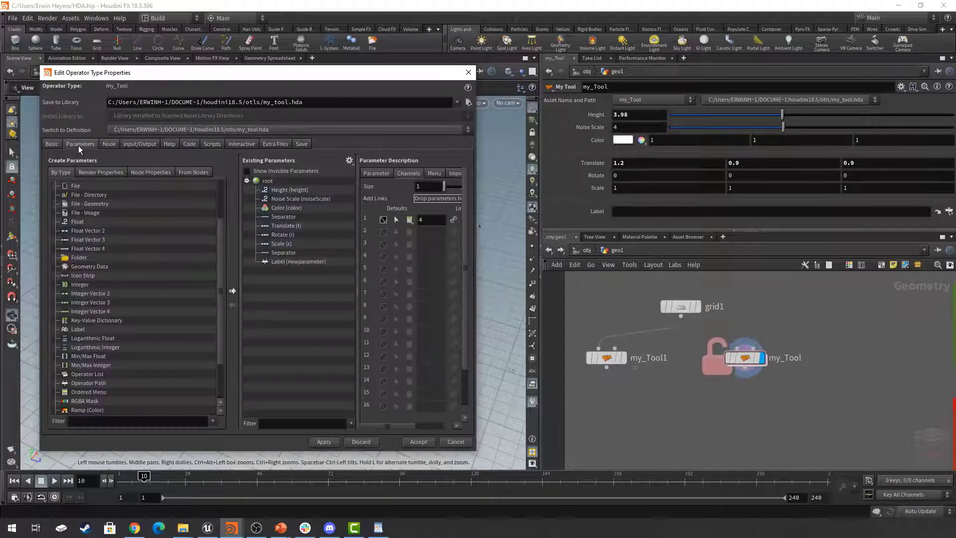
- Change the Color parameter's type to Float Vector 3, apply it and save the my_Tool node type
click(285, 208)
drag(477, 230, 619, 231)
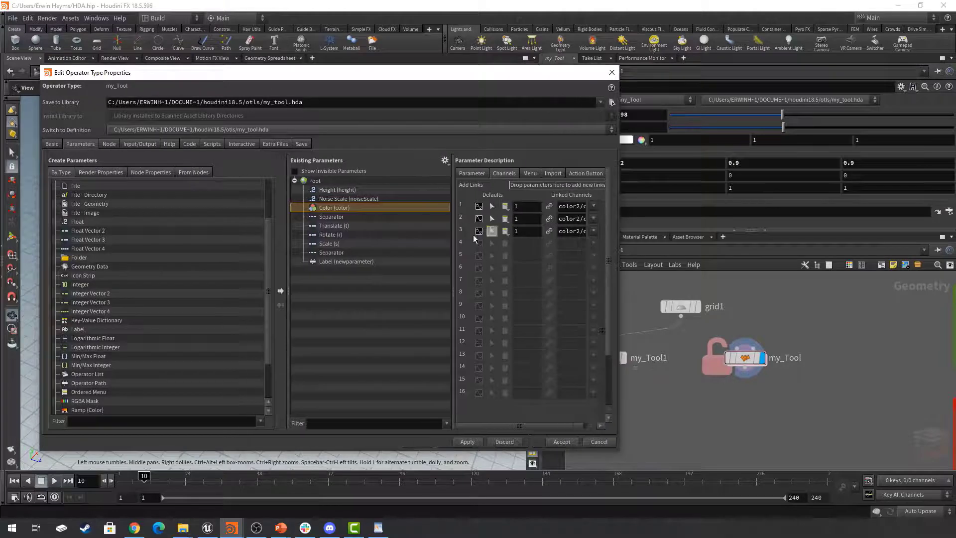
drag(455, 233, 413, 233)
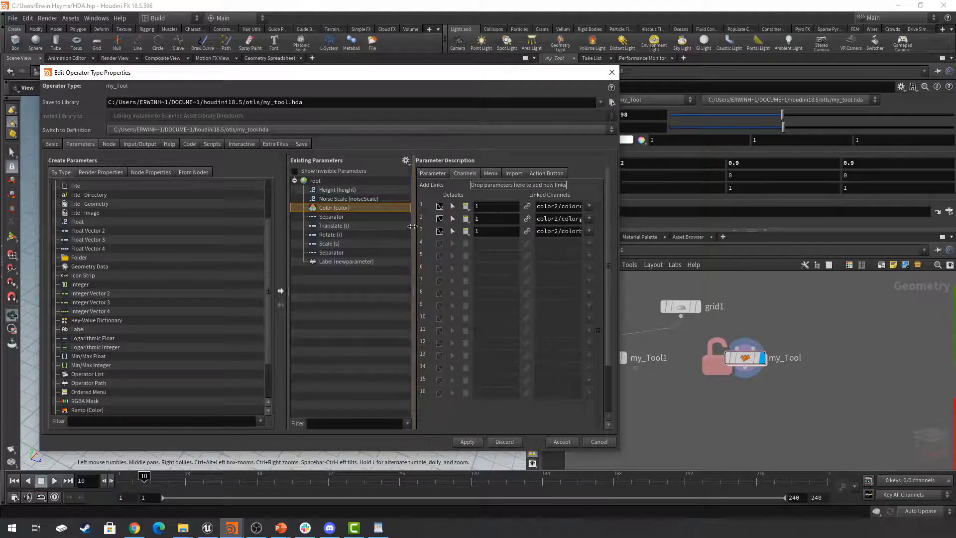
click(433, 174)
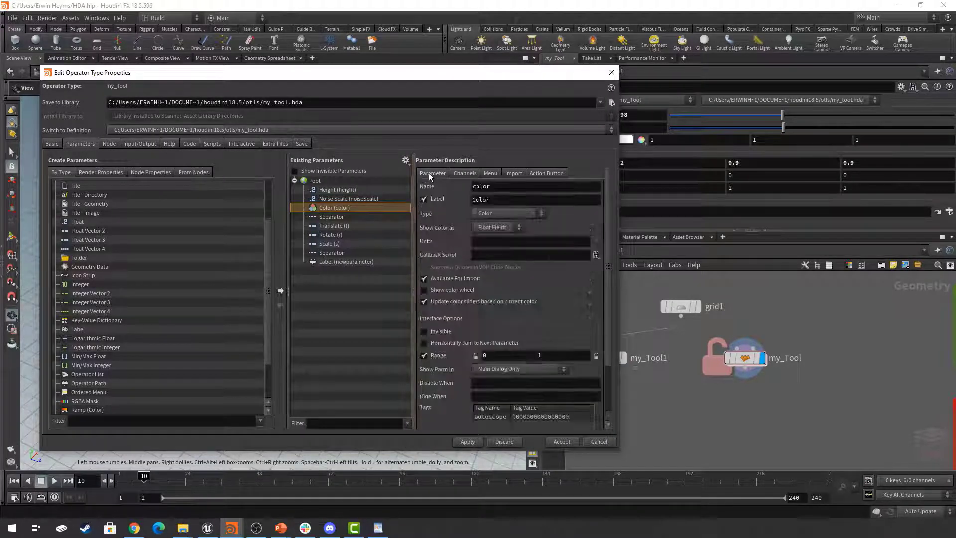
click(493, 213)
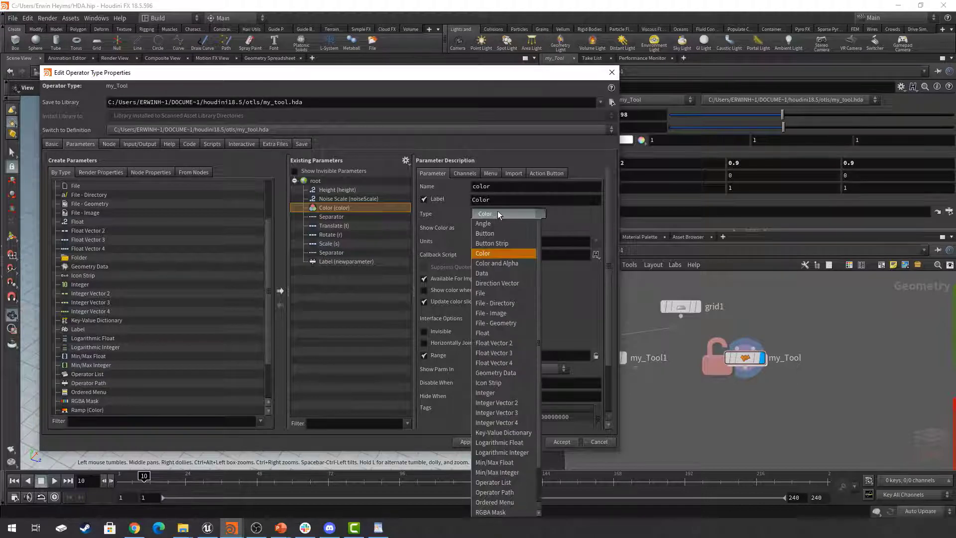
click(504, 353)
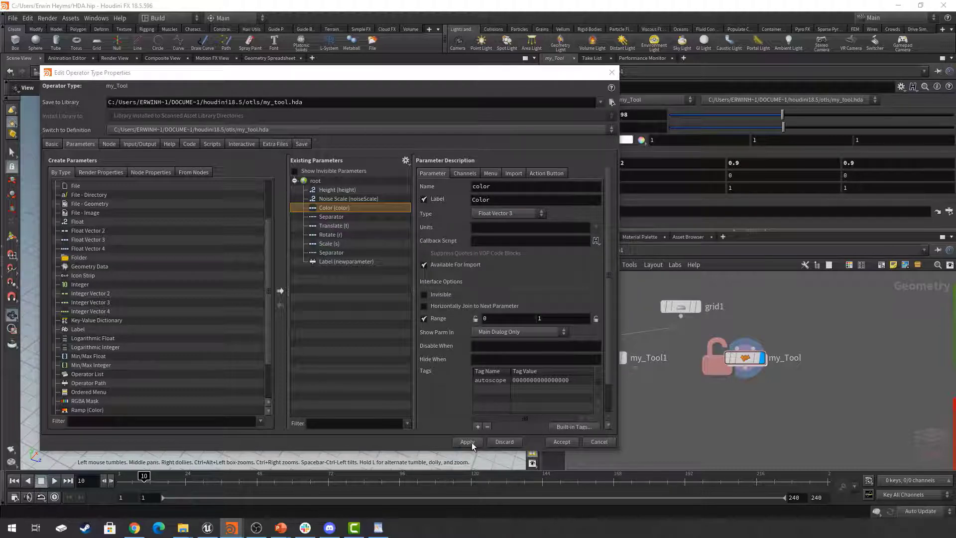
click(467, 442)
click(611, 72)
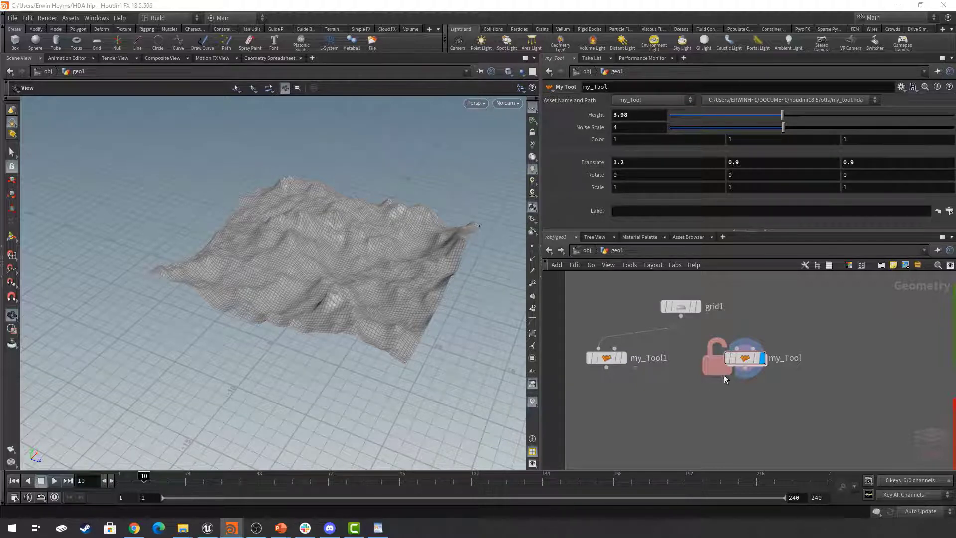
right_click(745, 363)
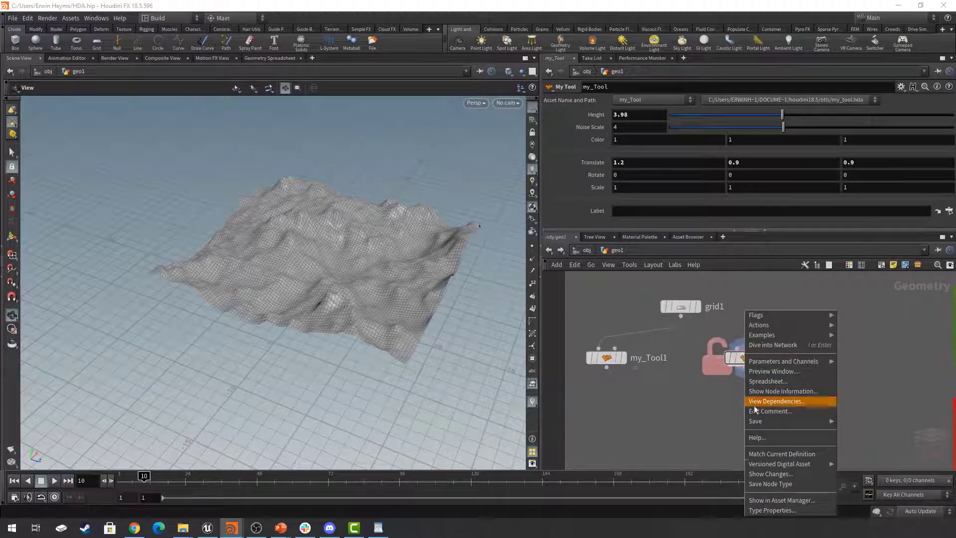
click(784, 485)
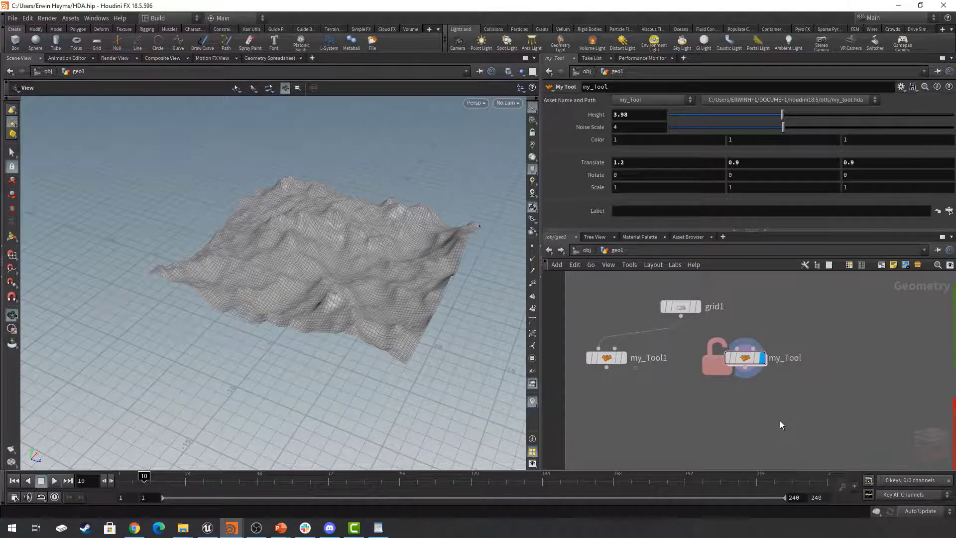
- Switch to Unreal, reimport the my_tool asset and rebuild the instance placed in the level
click(207, 526)
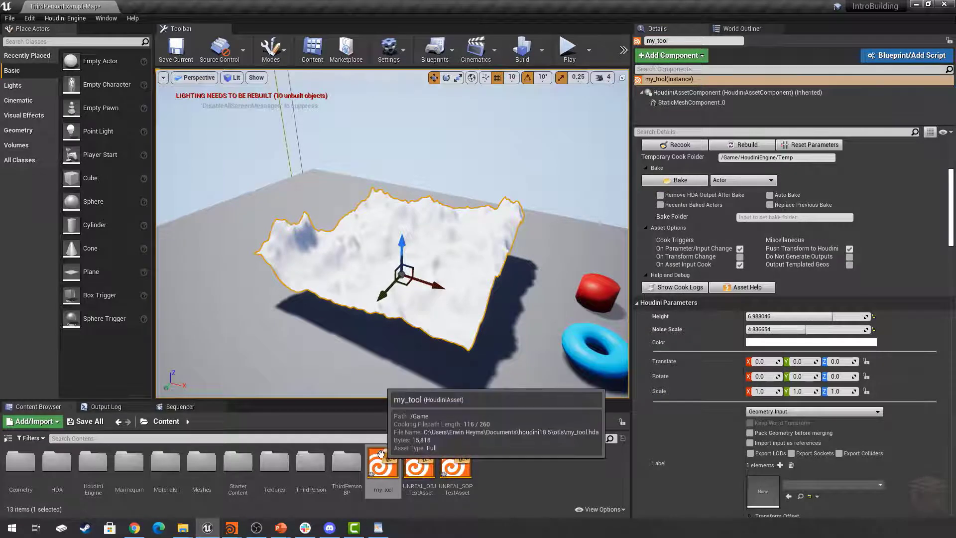
right_click(380, 453)
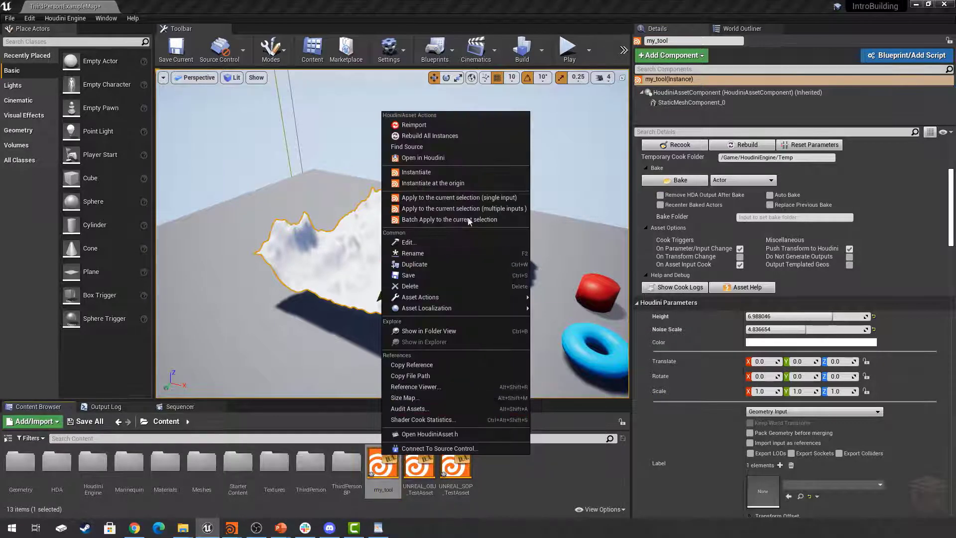
click(435, 125)
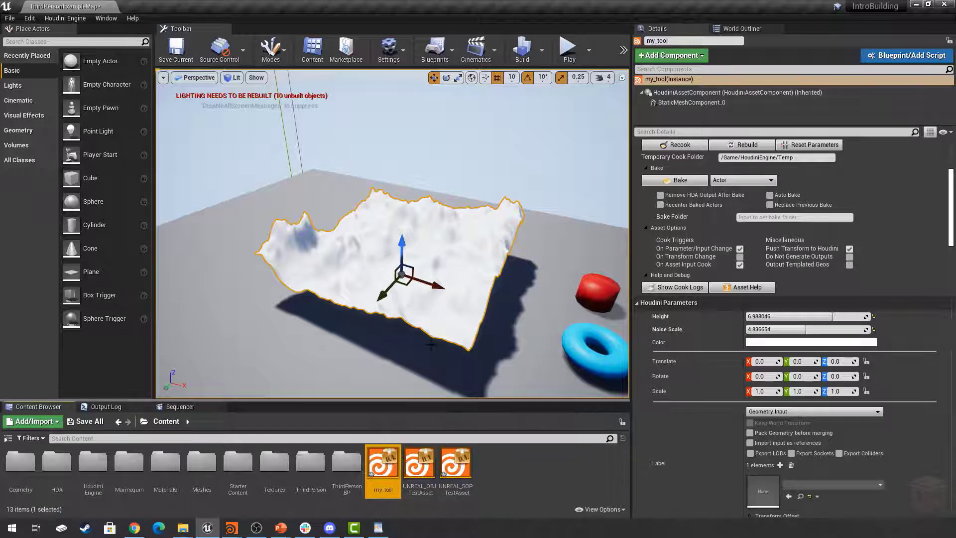
right_drag(423, 250, 445, 258)
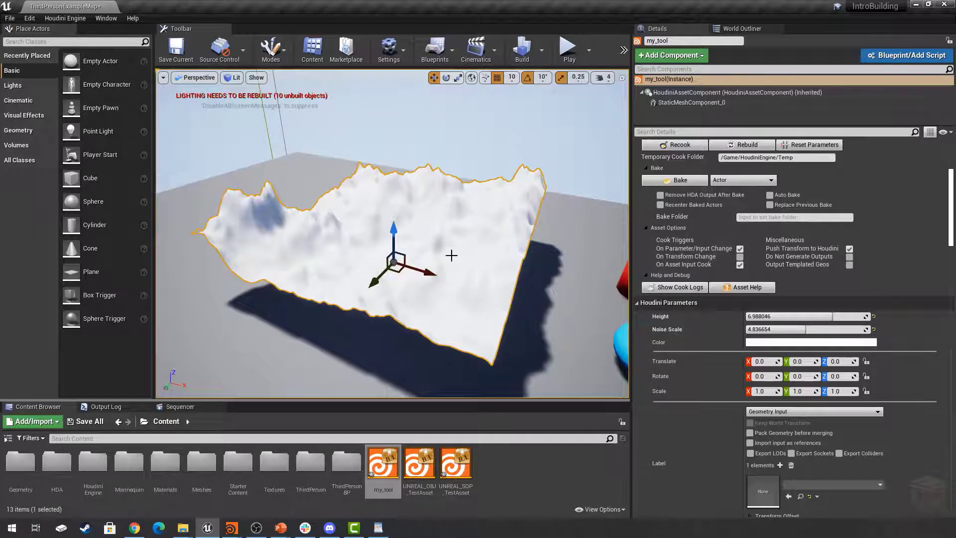
scroll(771, 224, up, 3)
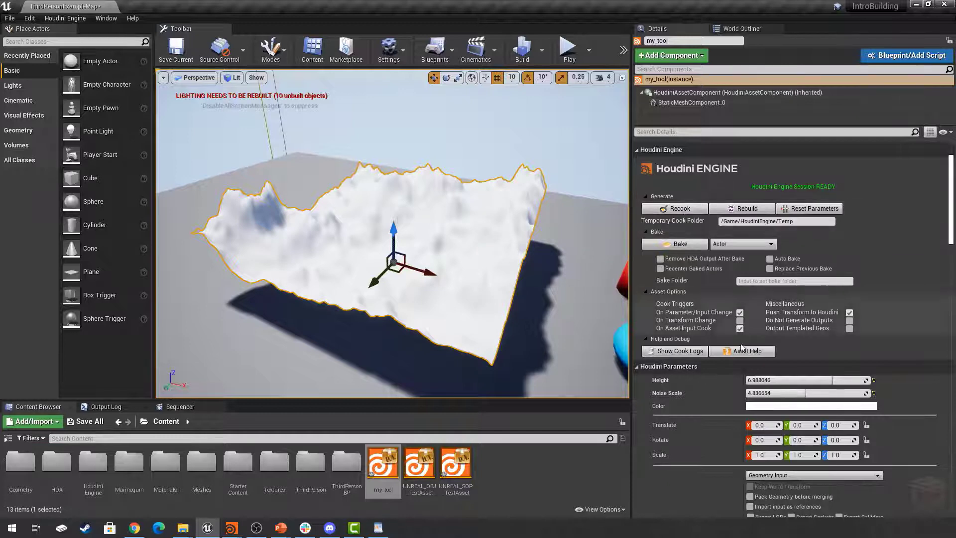
click(746, 211)
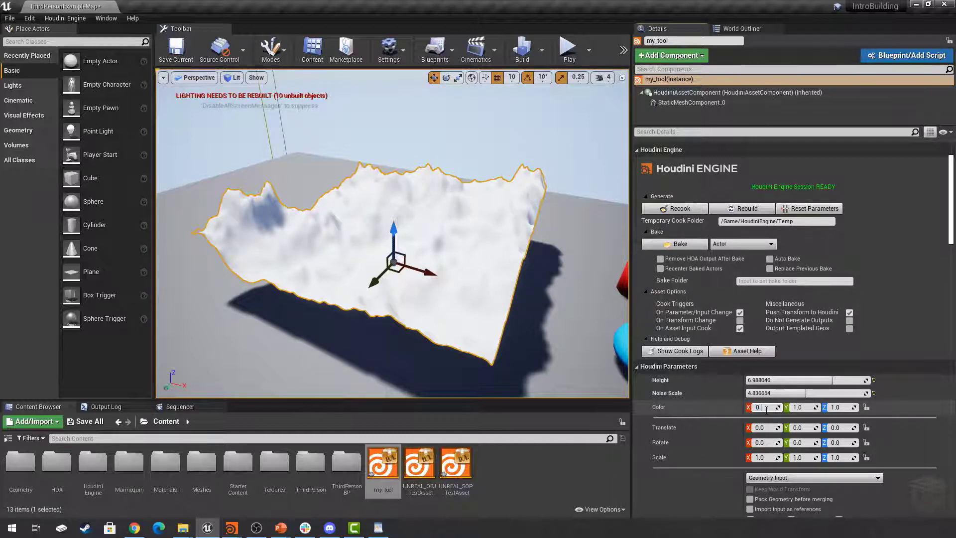
- Set my_tool's Color vector to 0.5, 0, 0 and deselect the terrain to inspect it
key(Return)
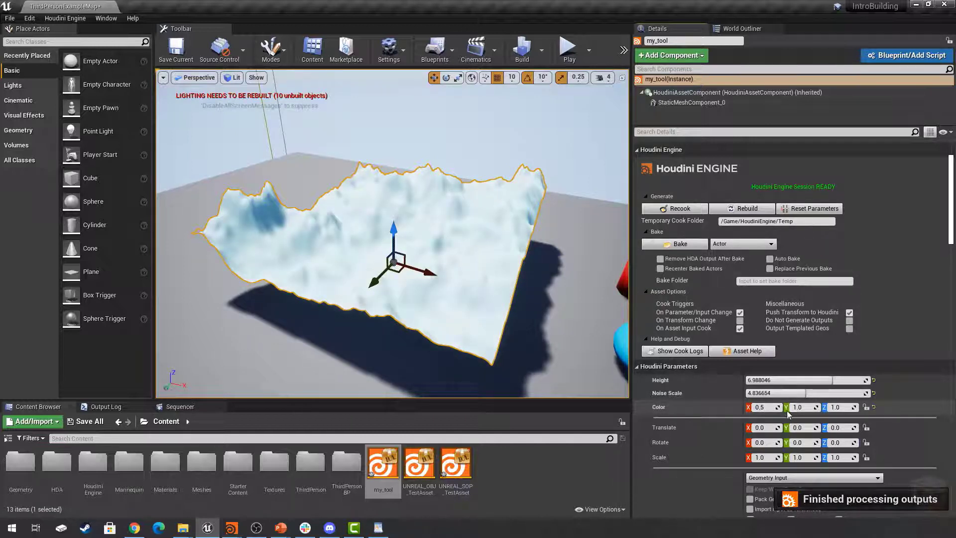
click(808, 408)
text(0)
key(Tab)
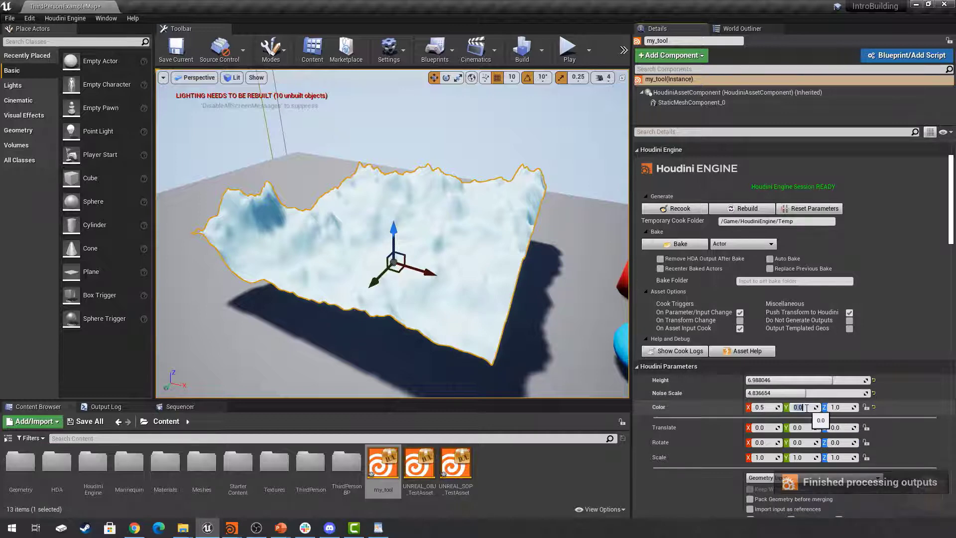
text(0)
key(Return)
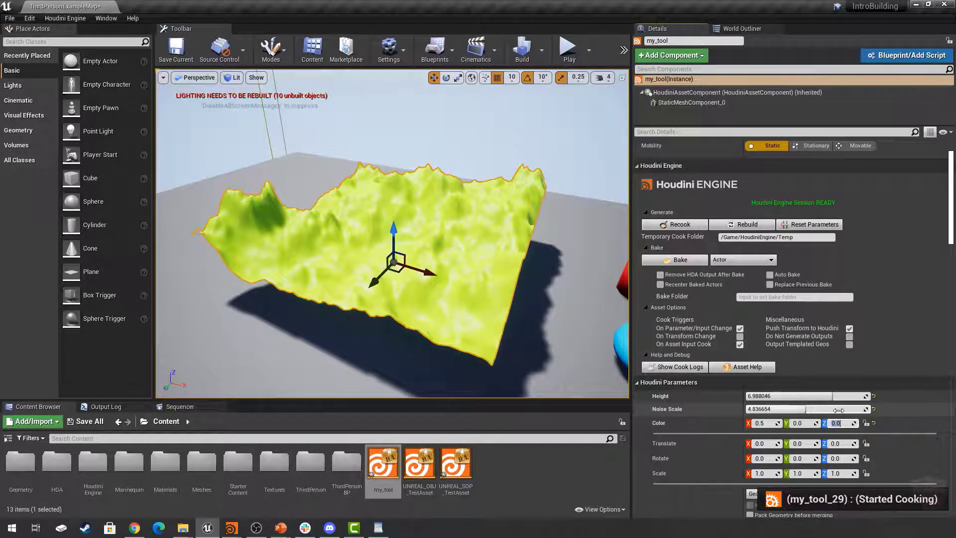
click(491, 135)
right_drag(492, 135, 417, 209)
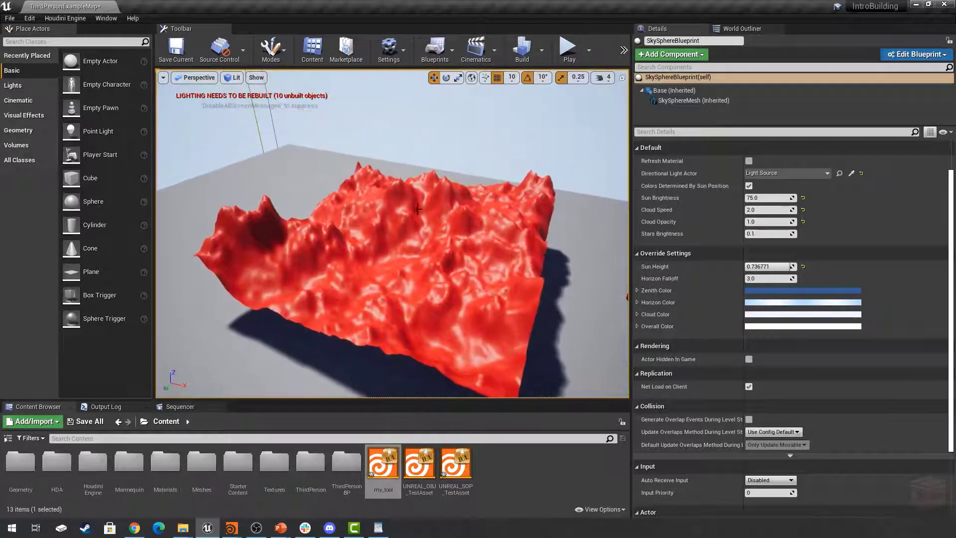
- Select the terrain again and set its Color vector to 1, 1, 1
click(417, 209)
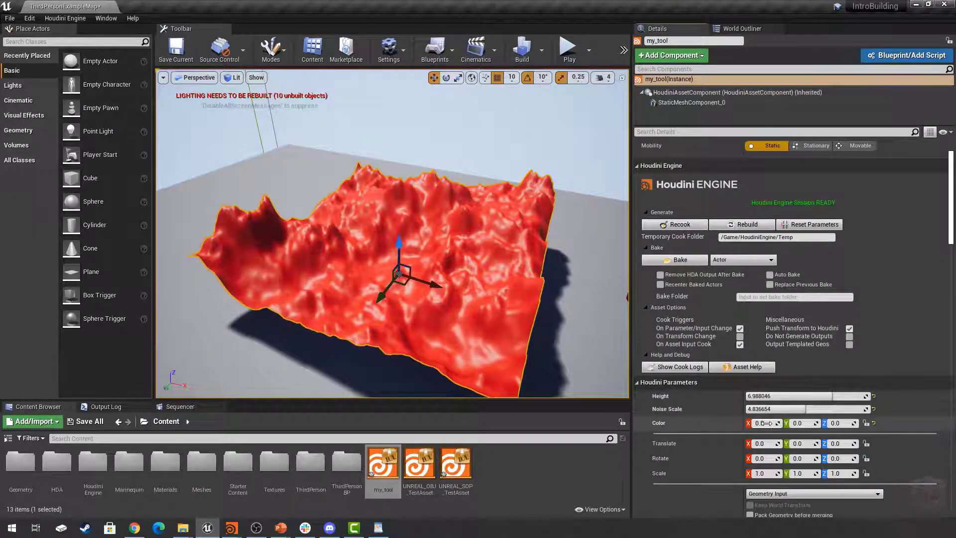
click(798, 424)
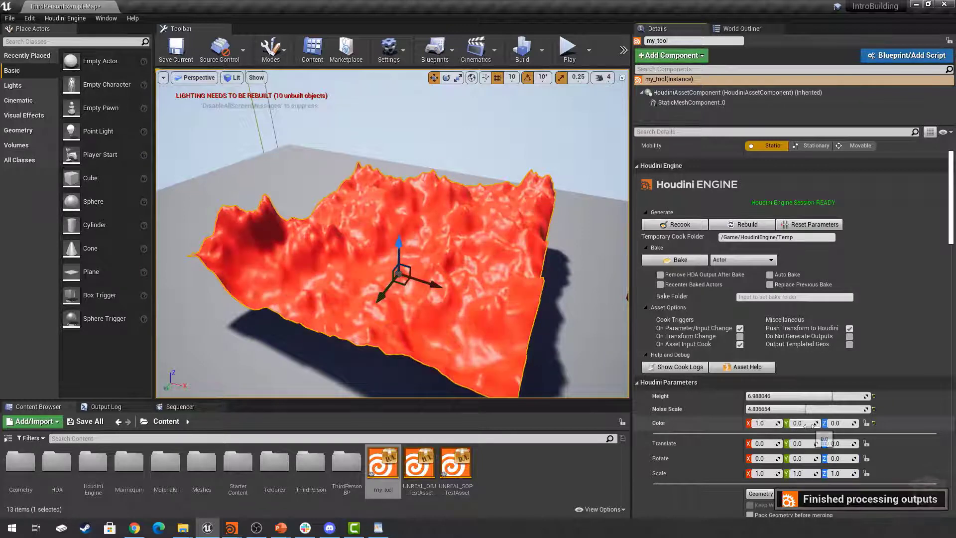
text(1)
key(Return)
click(843, 424)
text(1)
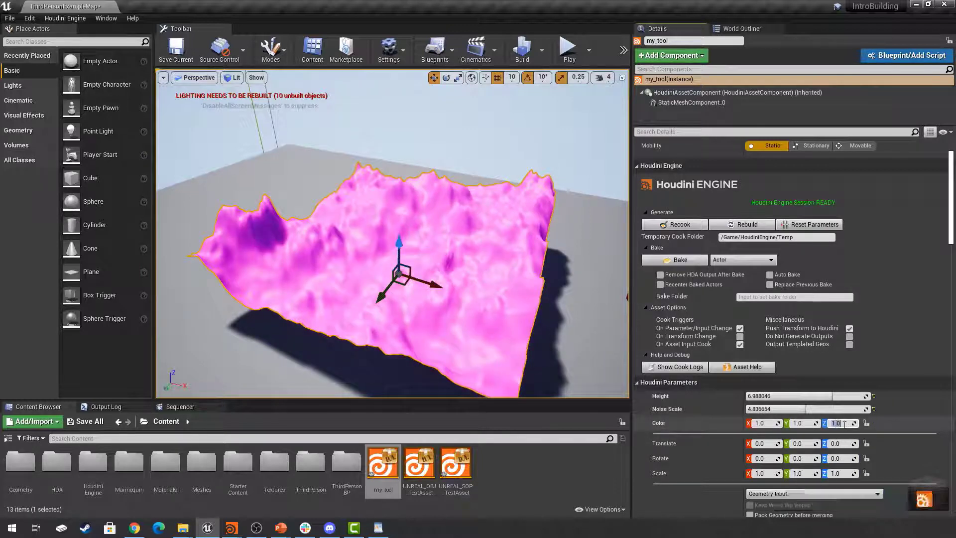
key(Return)
- Reset all Houdini parameters of the my_tool terrain to their defaults
click(438, 129)
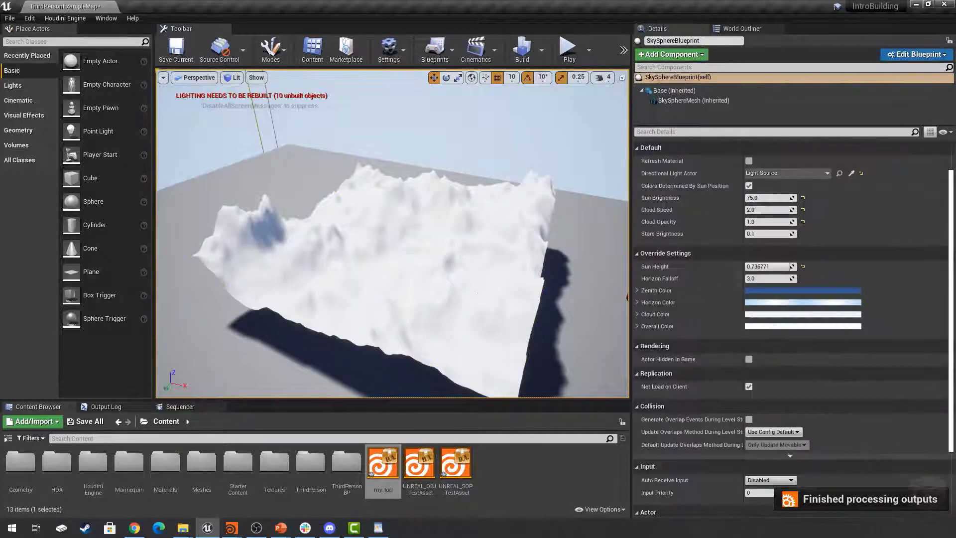
alt+drag(438, 129, 443, 103)
mouse_move(430, 252)
right_down()
mouse_move(424, 263)
mouse_move(423, 255)
mouse_move(438, 259)
mouse_move(430, 252)
right_up()
click(430, 252)
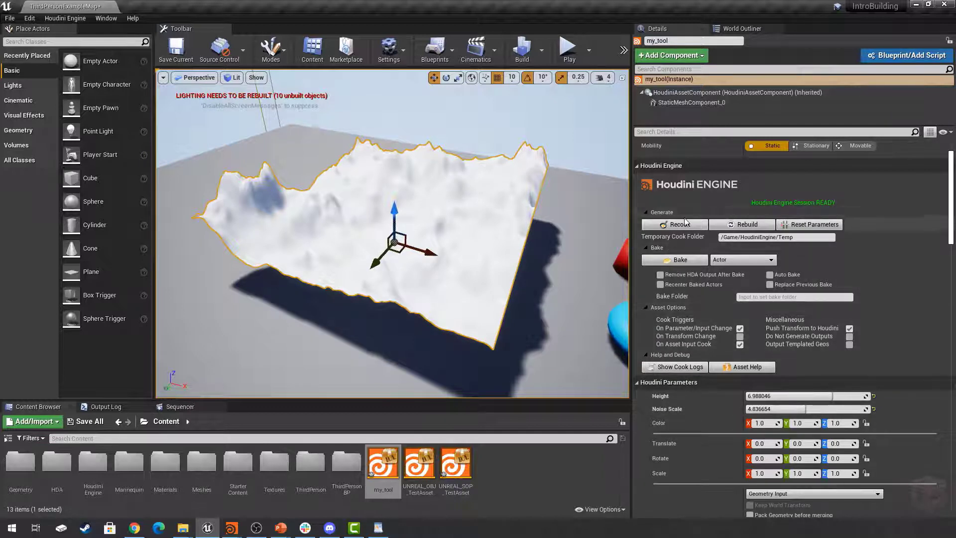
click(806, 225)
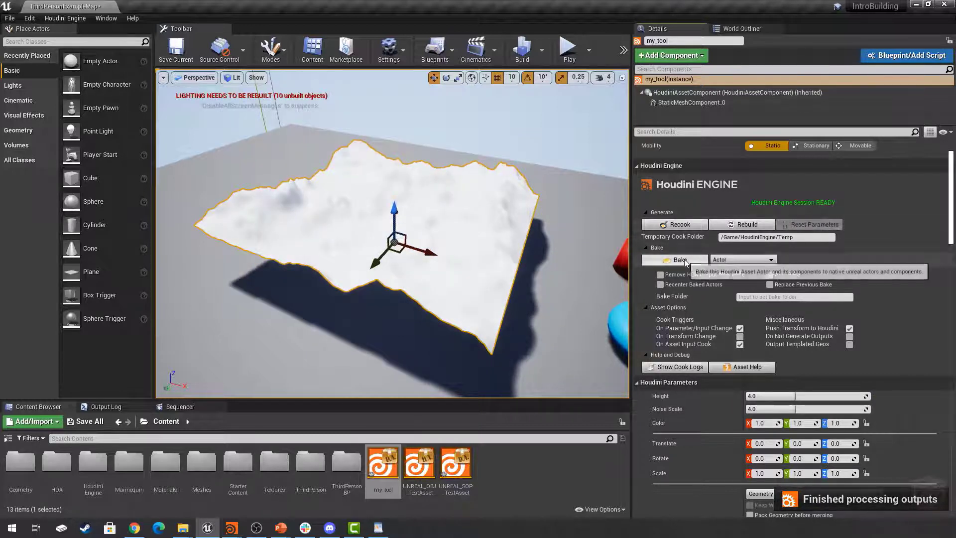
- Bake the my_tool asset's output to a native Unreal Actor
right_drag(468, 233, 474, 259)
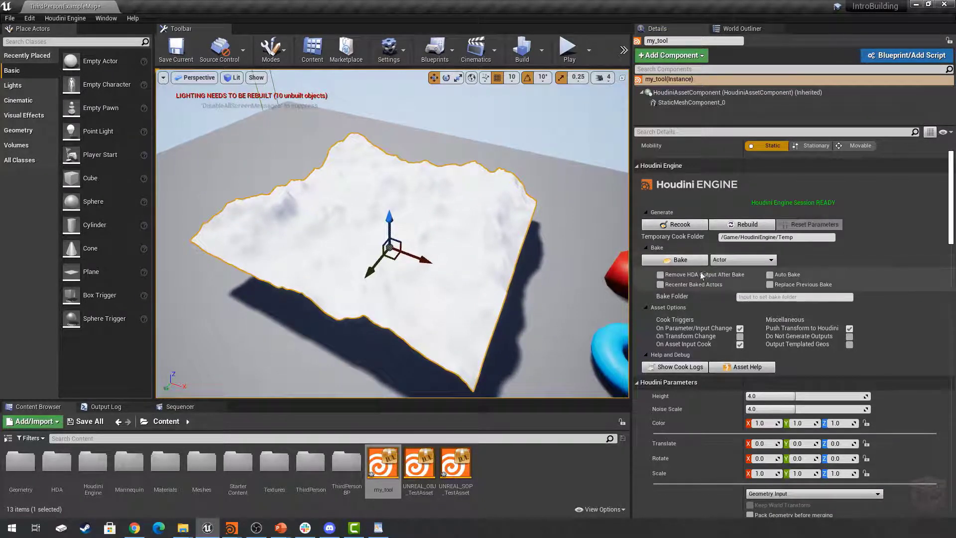
mouse_move(457, 247)
right_down()
mouse_move(548, 210)
mouse_move(588, 211)
mouse_move(547, 209)
mouse_move(459, 236)
right_up()
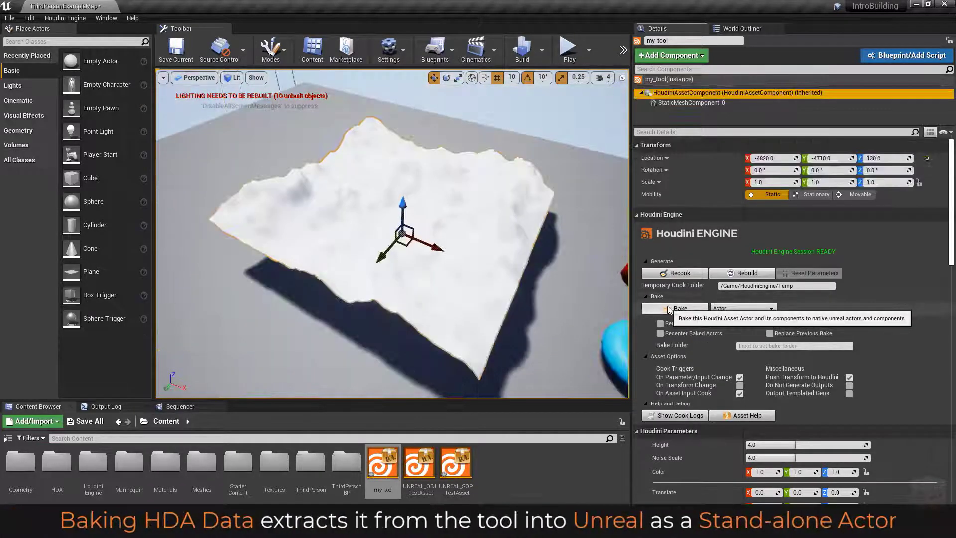
scroll(689, 296, down, 2)
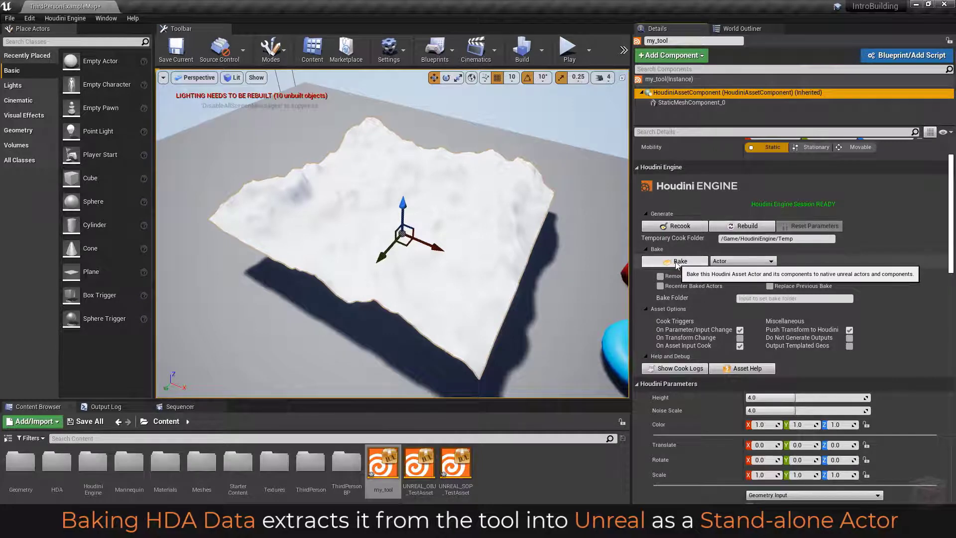
click(676, 262)
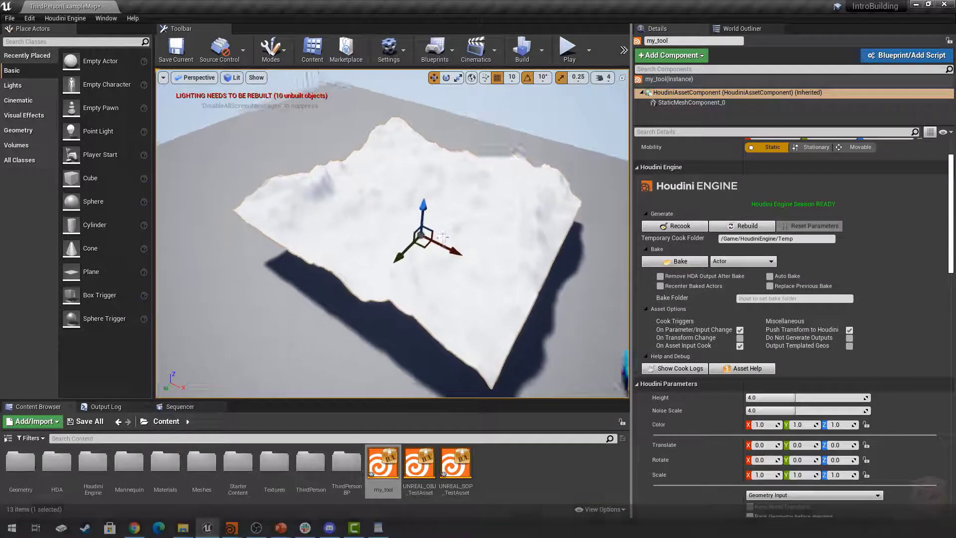
- Set my_tool's Noise Scale parameter to 5
drag(458, 252, 431, 256)
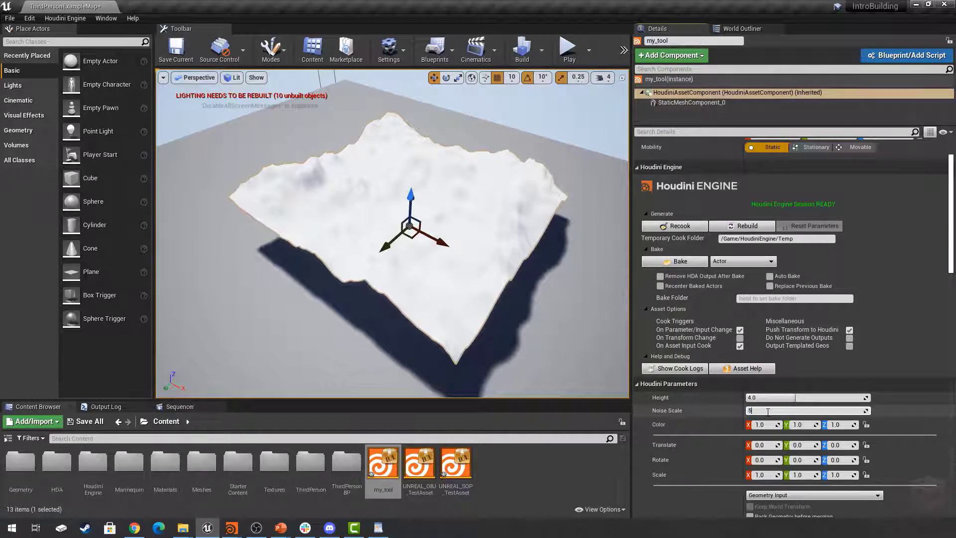
key(Return)
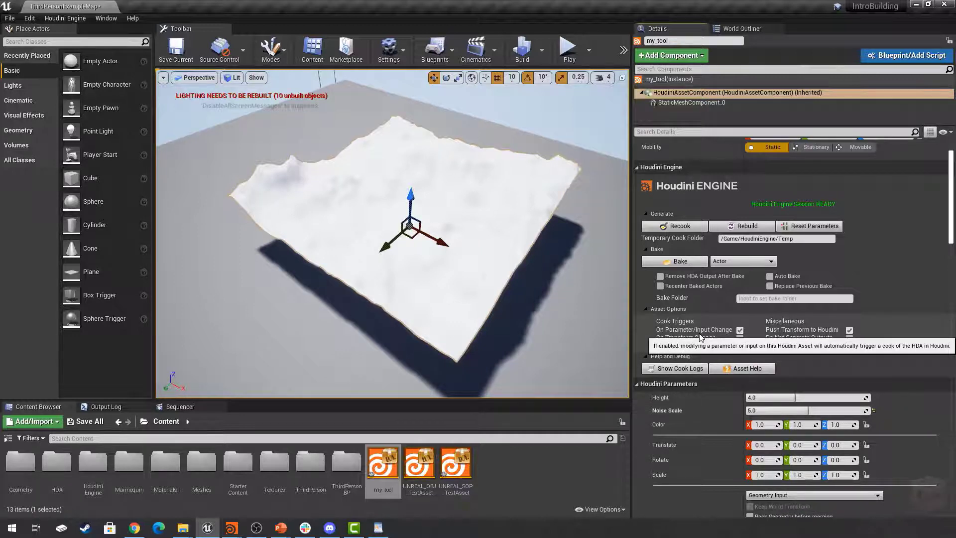
- Bake the my_tool asset's output with the bake type set to Actor
right_drag(612, 303, 617, 279)
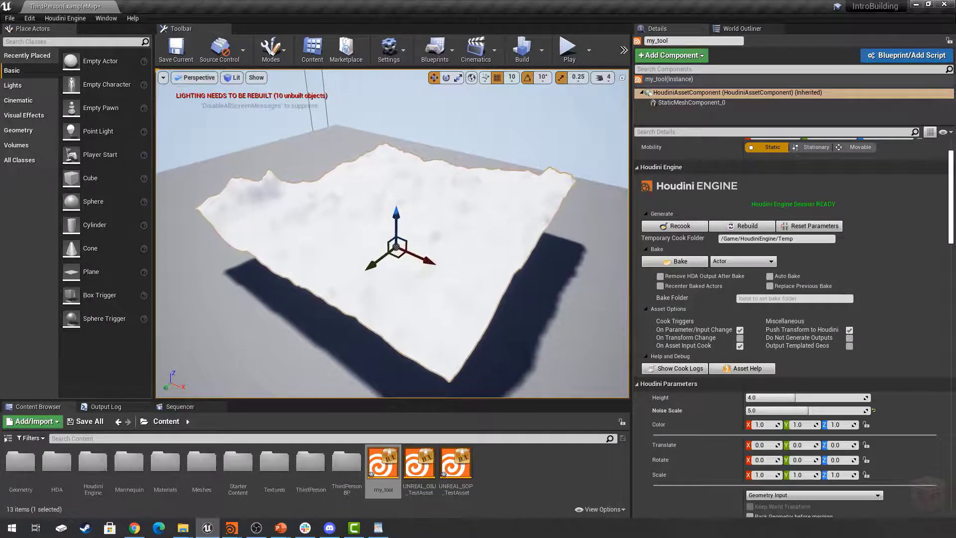
click(745, 261)
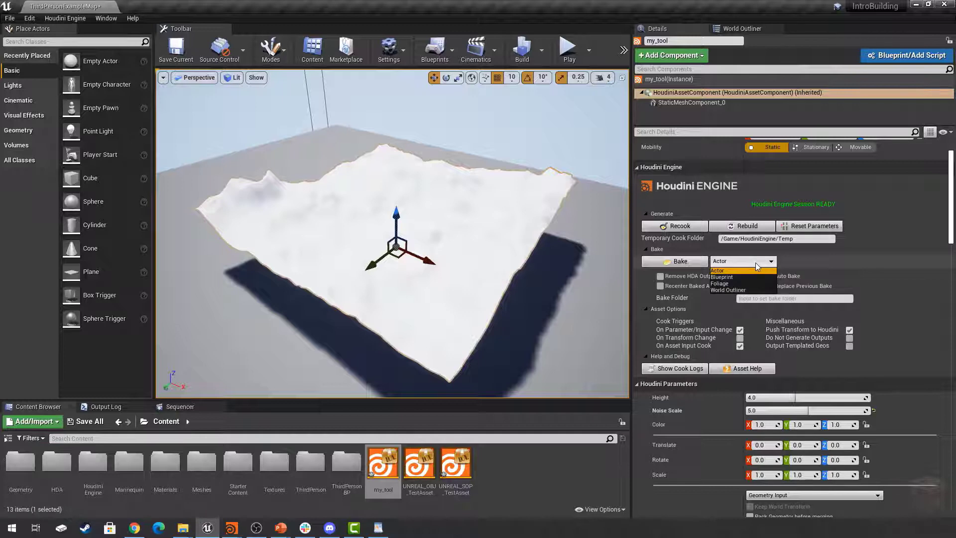
click(747, 270)
click(682, 262)
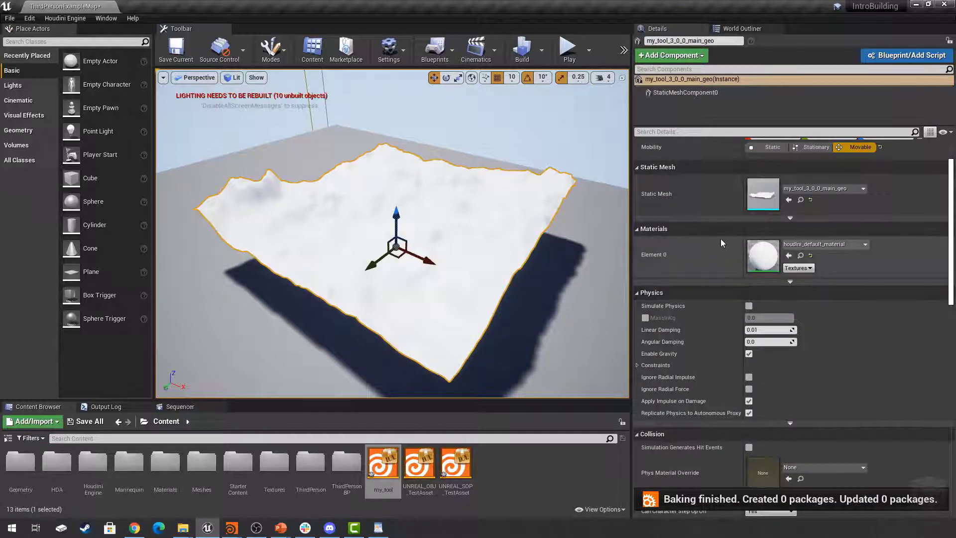
- Undo the last actor move and shift the baked terrain off the original Houdini asset so both stand side by side
key(ctrl+z)
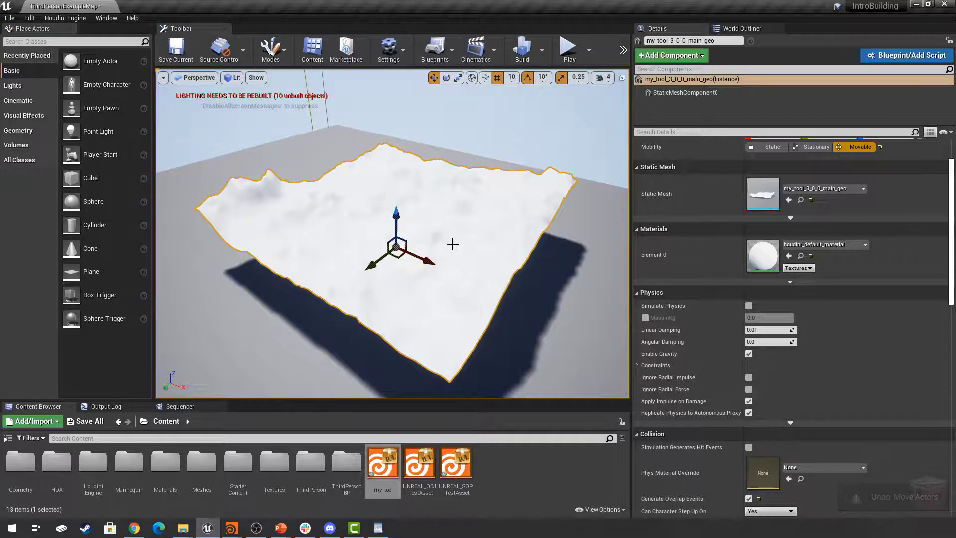
mouse_move(455, 230)
right_down()
mouse_move(456, 219)
mouse_move(523, 247)
mouse_move(446, 237)
right_up()
key(a)
alt+drag(463, 246, 281, 198)
- Select the original my_tool terrain and the baked my_tool_3_0_0_main_geo actor in turn to compare their properties
click(418, 220)
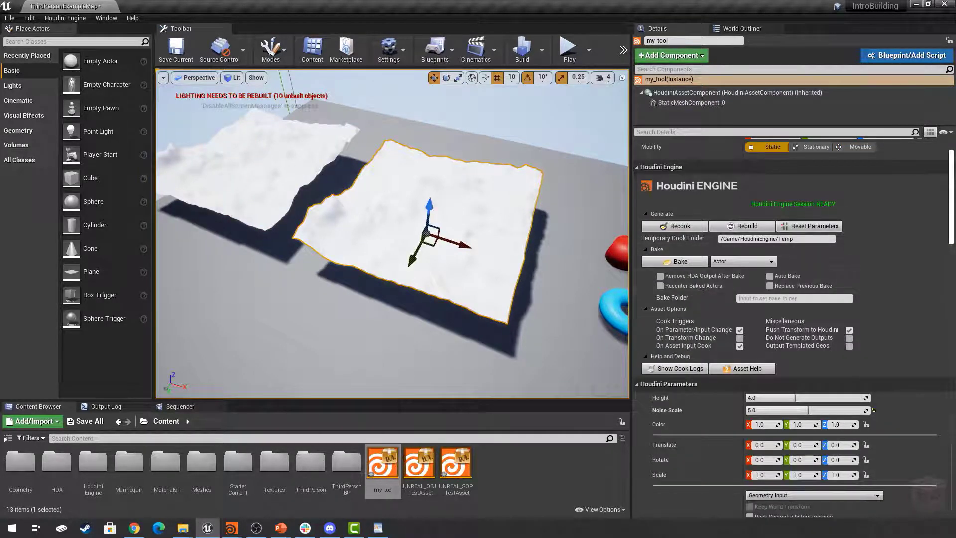
click(259, 160)
right_drag(365, 198, 333, 179)
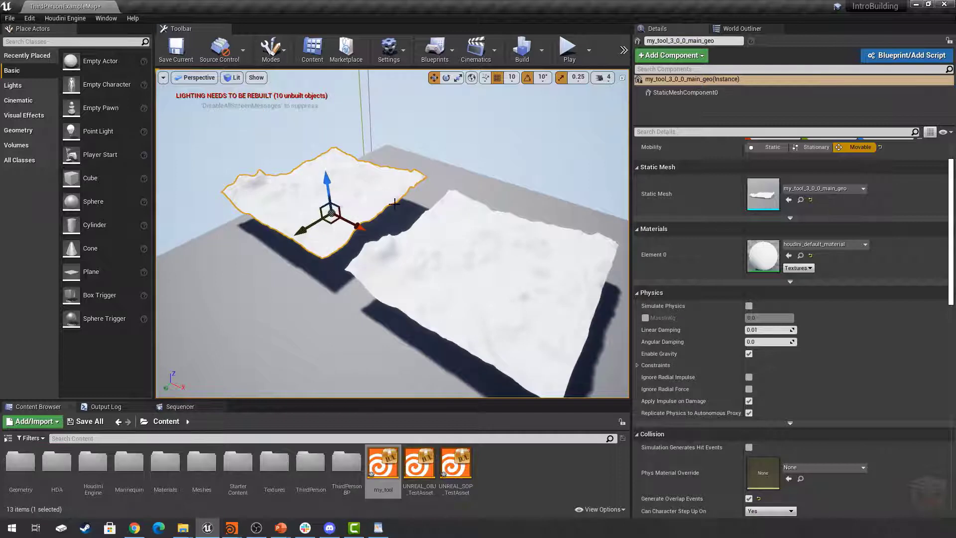
- Move the baked terrain in front of the coloured primitives, to about X -2560, Y -2870, Z 130, and frame it
drag(331, 223, 243, 346)
right_drag(385, 335, 393, 404)
key(s)
right_drag(310, 208, 360, 253)
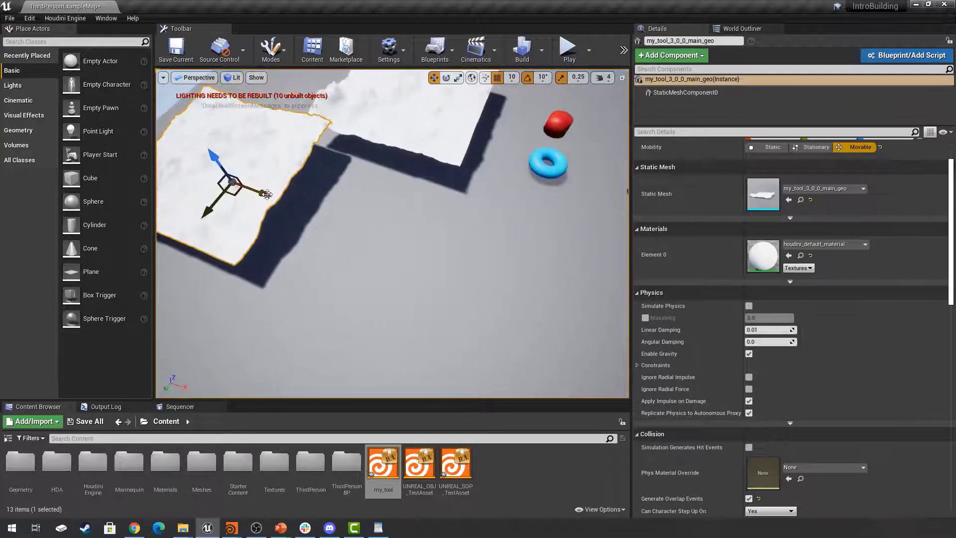
drag(267, 194, 589, 321)
key(f)
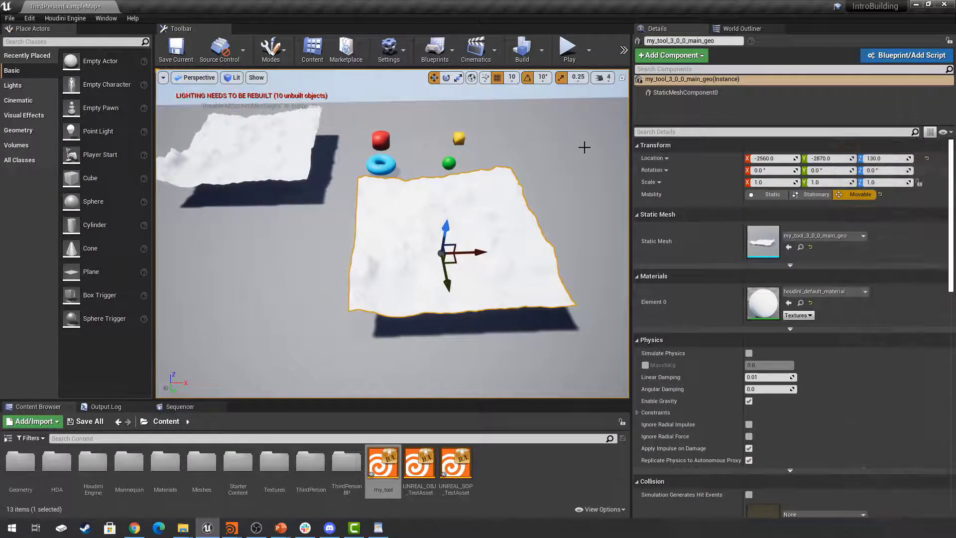
- Locate the baked actor's static mesh in Content/HoudiniEngine/Bake and open it in the static mesh editor to inspect its surface
click(802, 247)
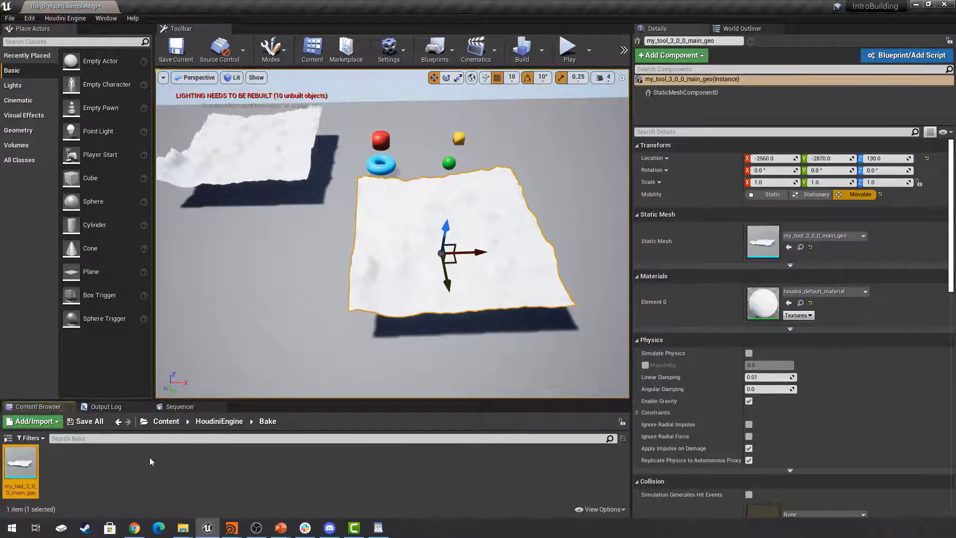
mouse_move(11, 461)
right_drag(526, 269, 605, 263)
double_click(773, 240)
key(w)
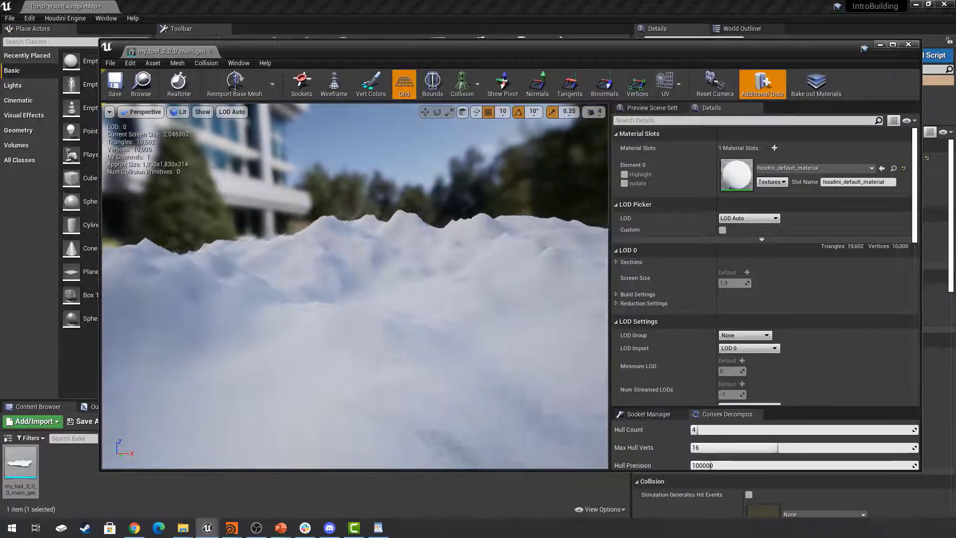